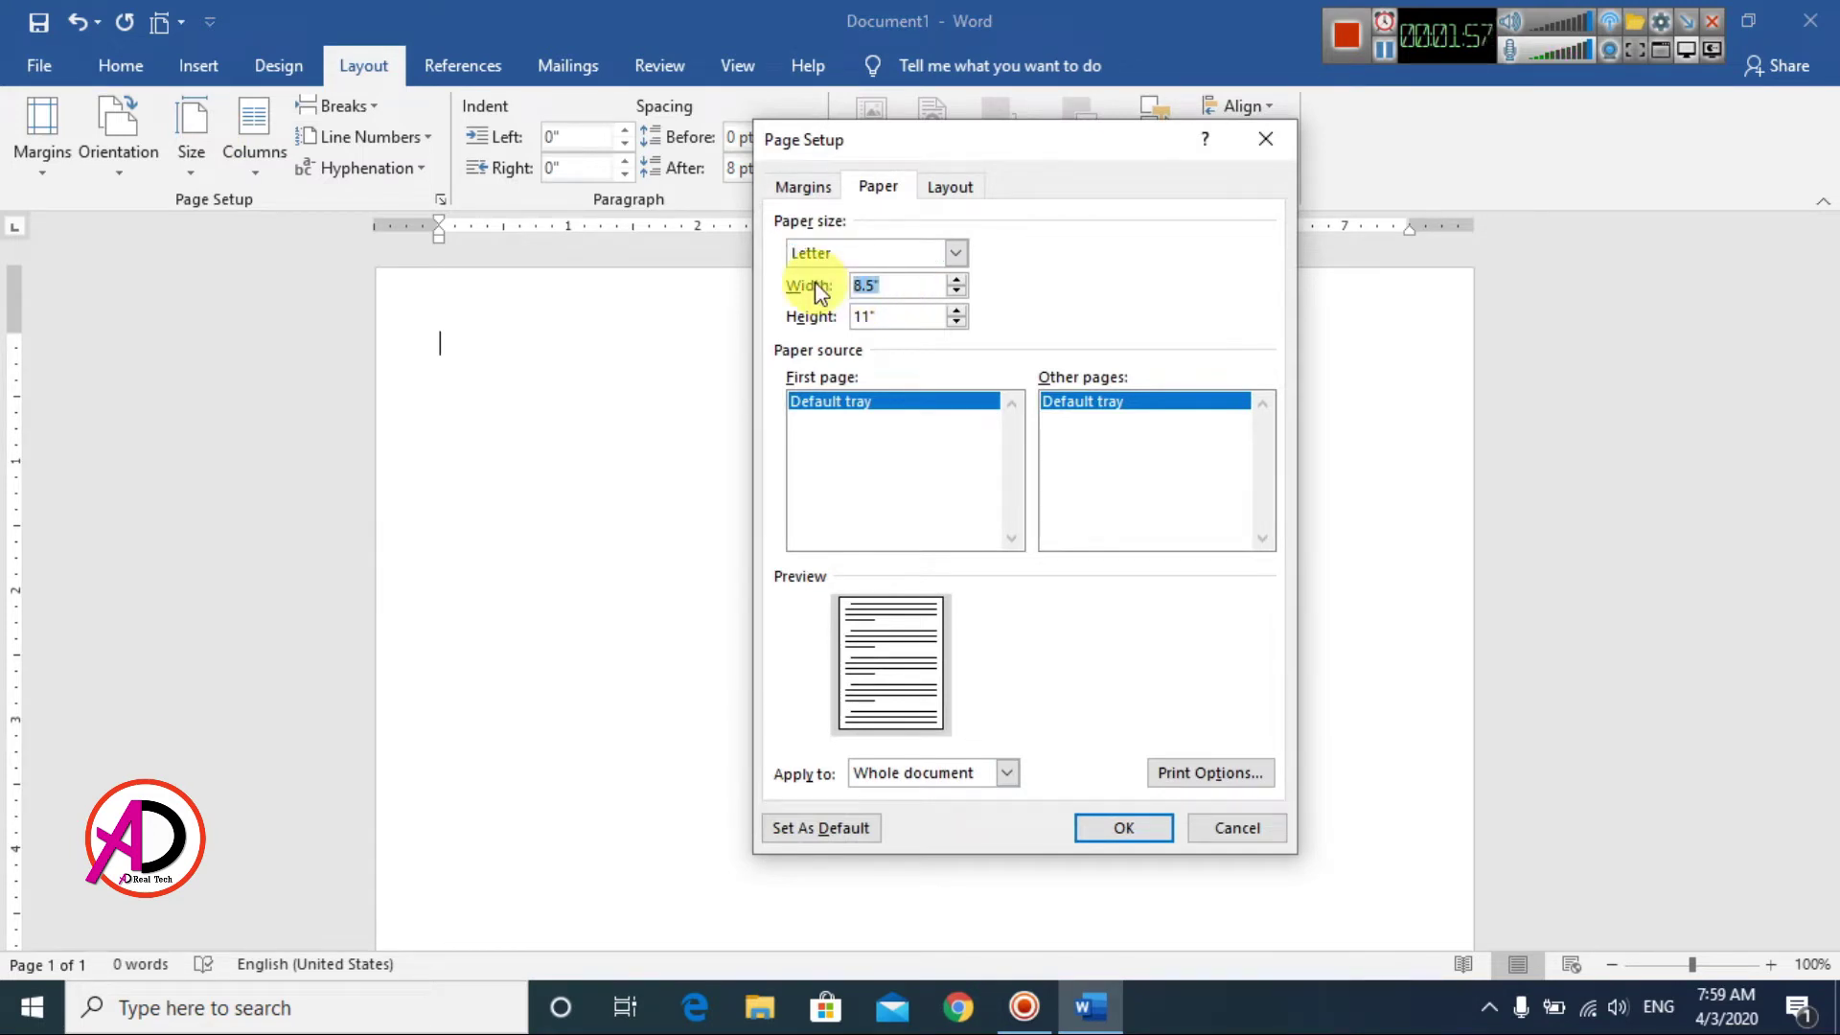
Step: Set a custom paper size 6 inches wide and 3 inches high for the whole document
text(6)
key(Tab)
text(3)
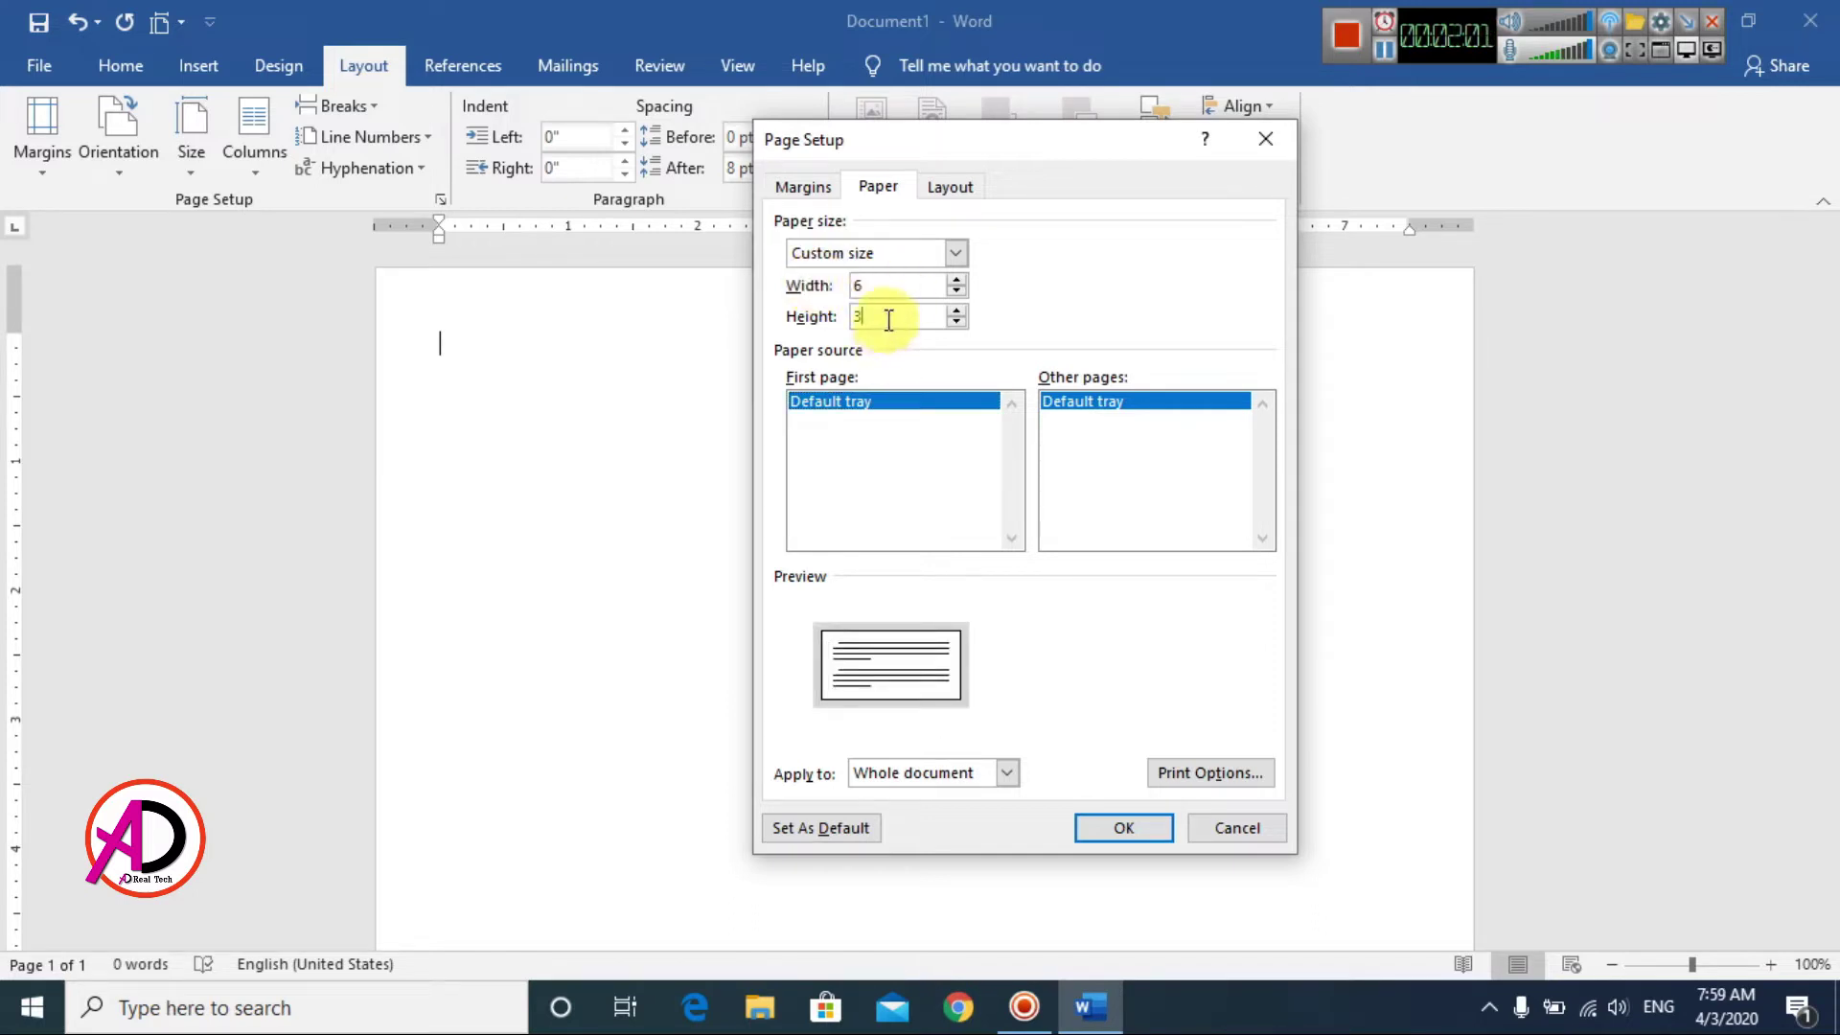
click(1121, 828)
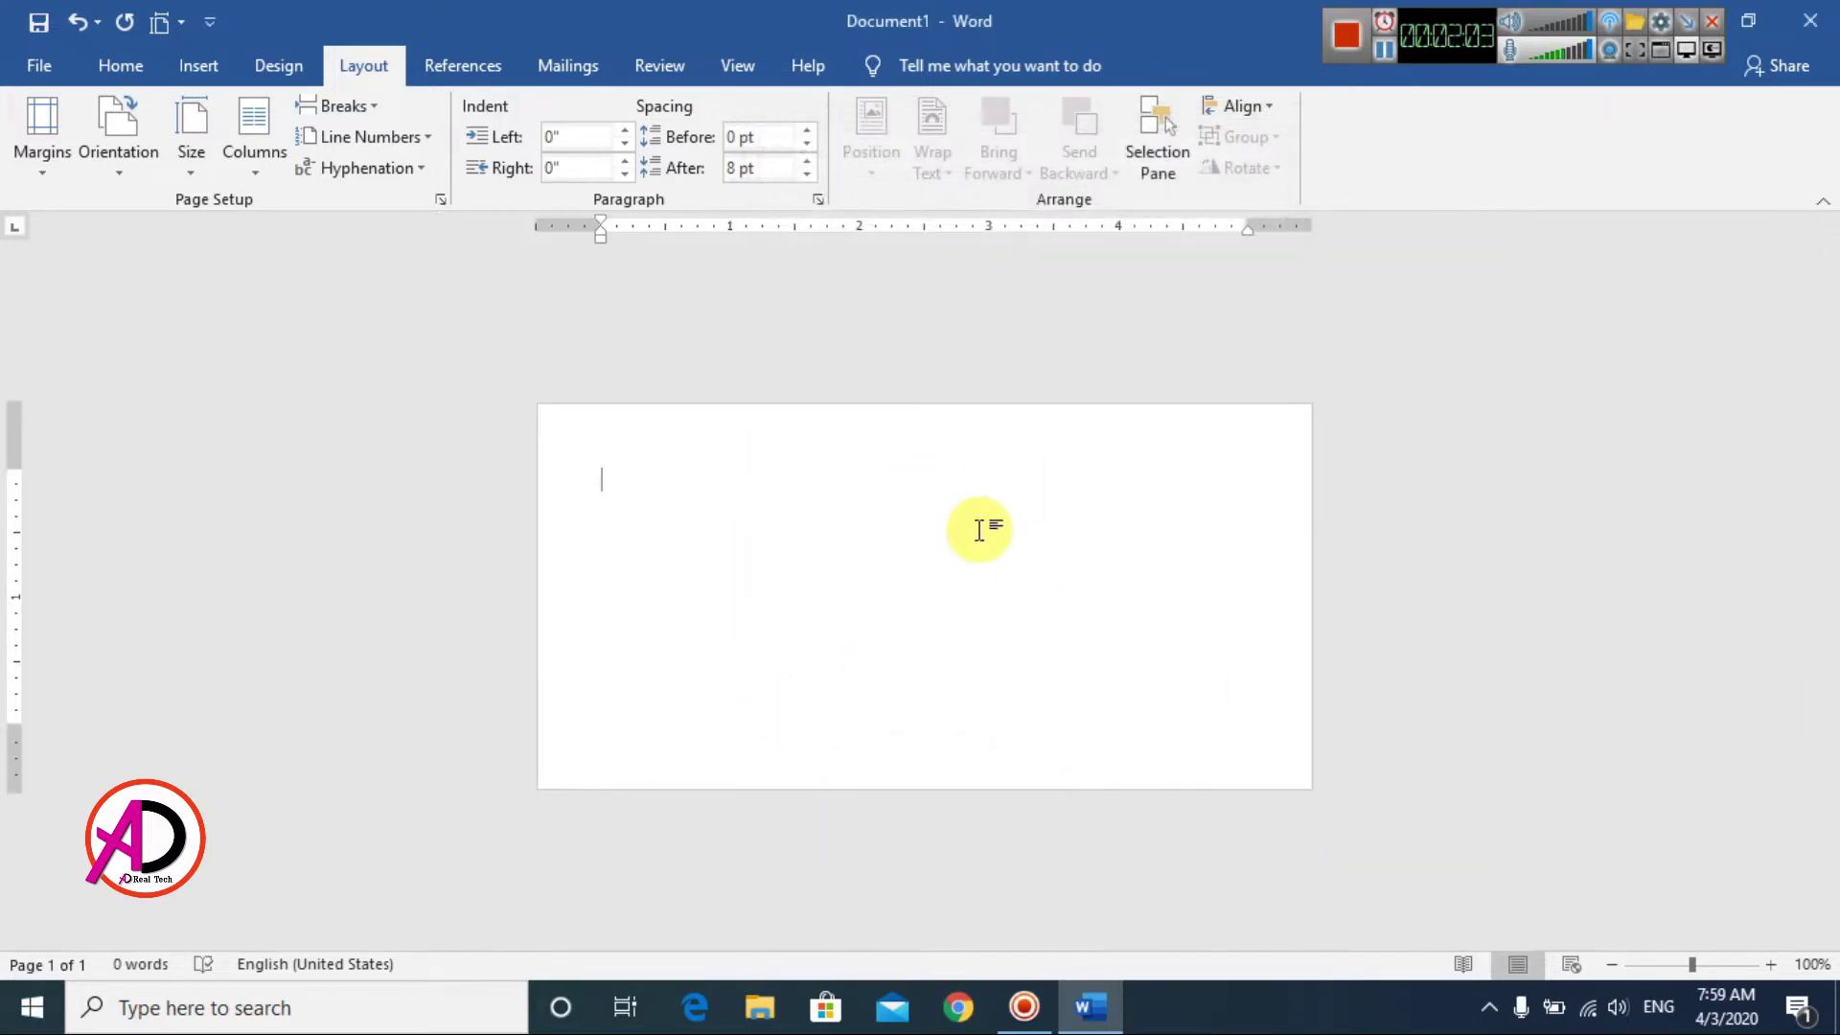
Step: Draw a rectangle covering the whole page, about 6.03 inches wide and 2.98 inches high
scroll(1383, 701, up, 3)
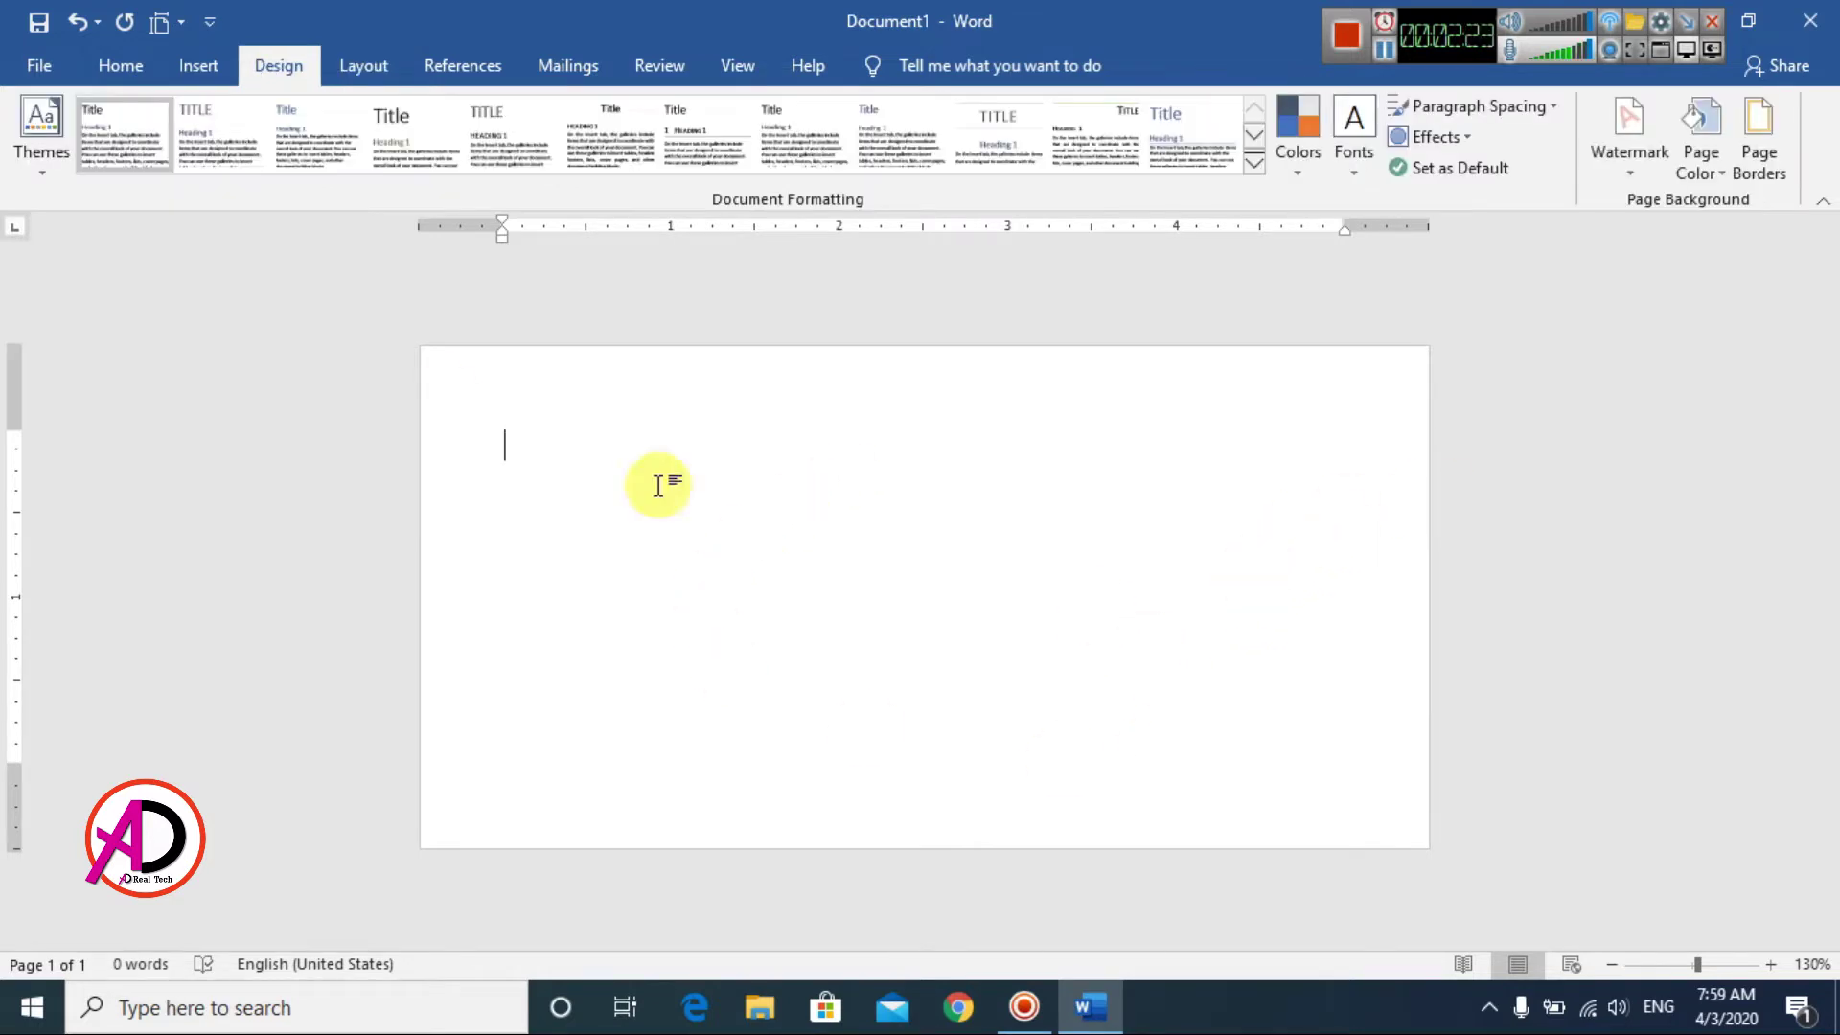
click(207, 76)
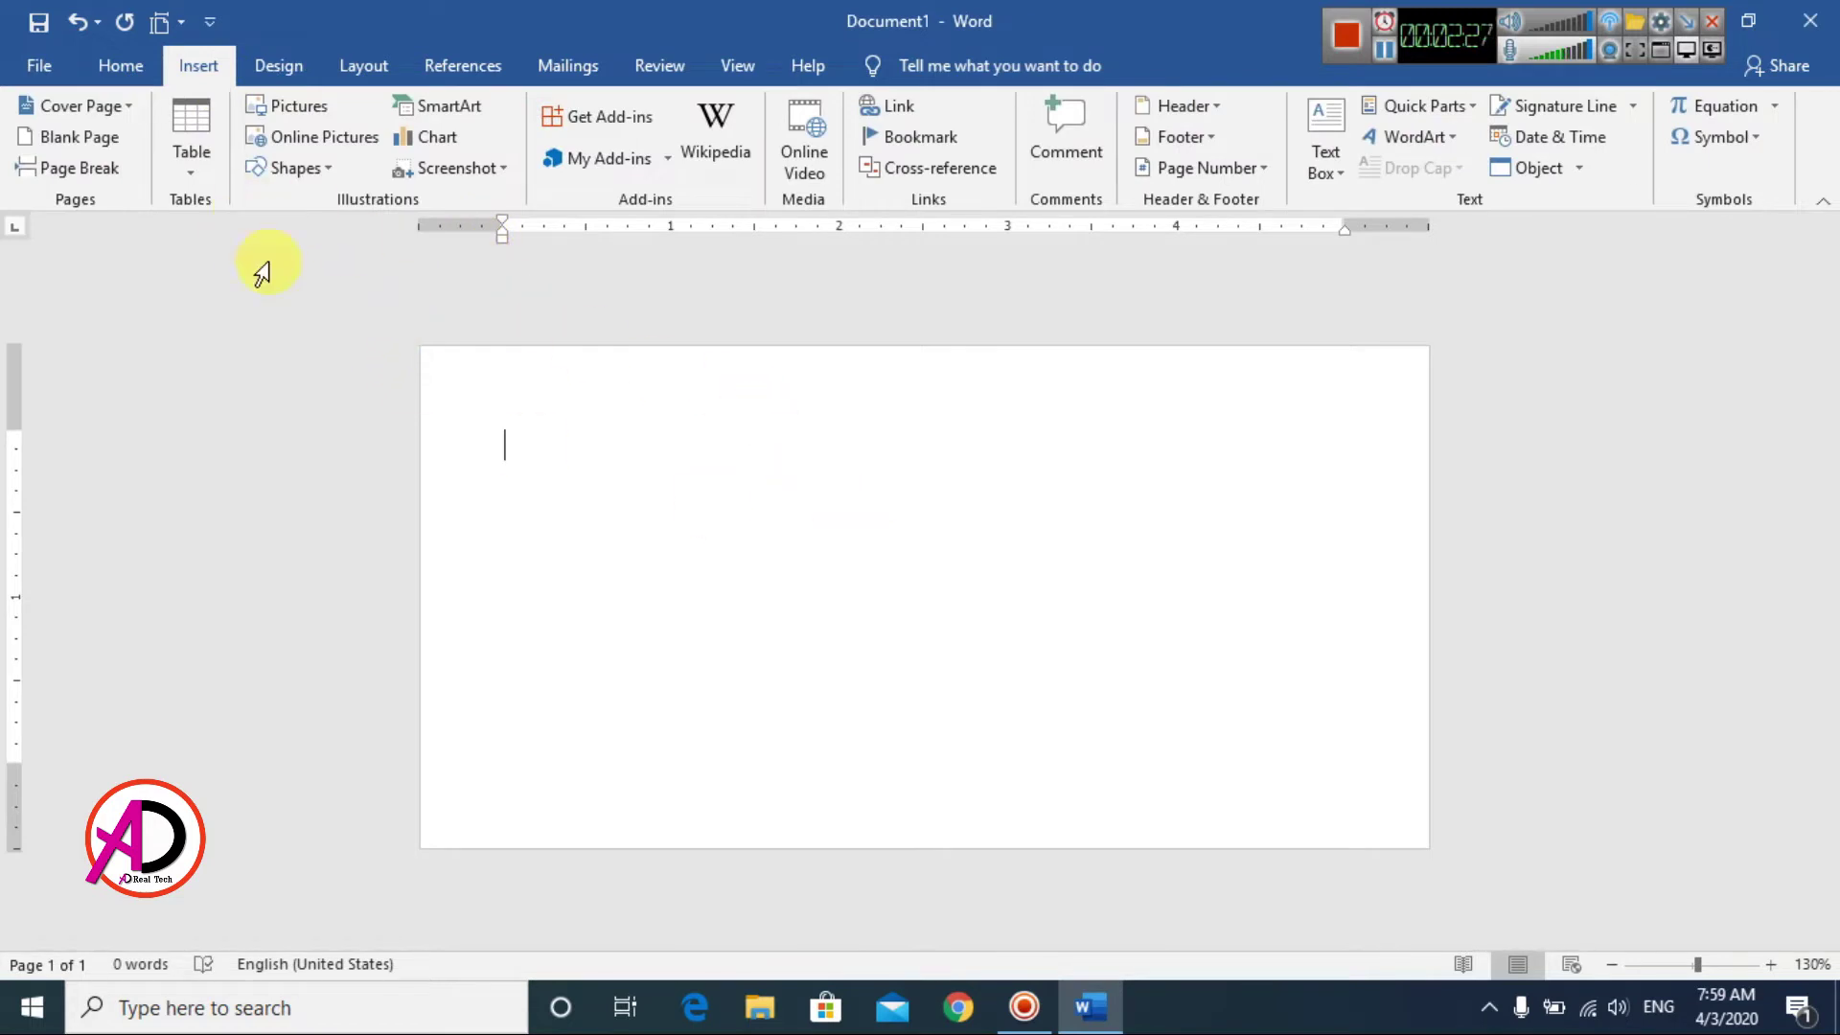
click(297, 169)
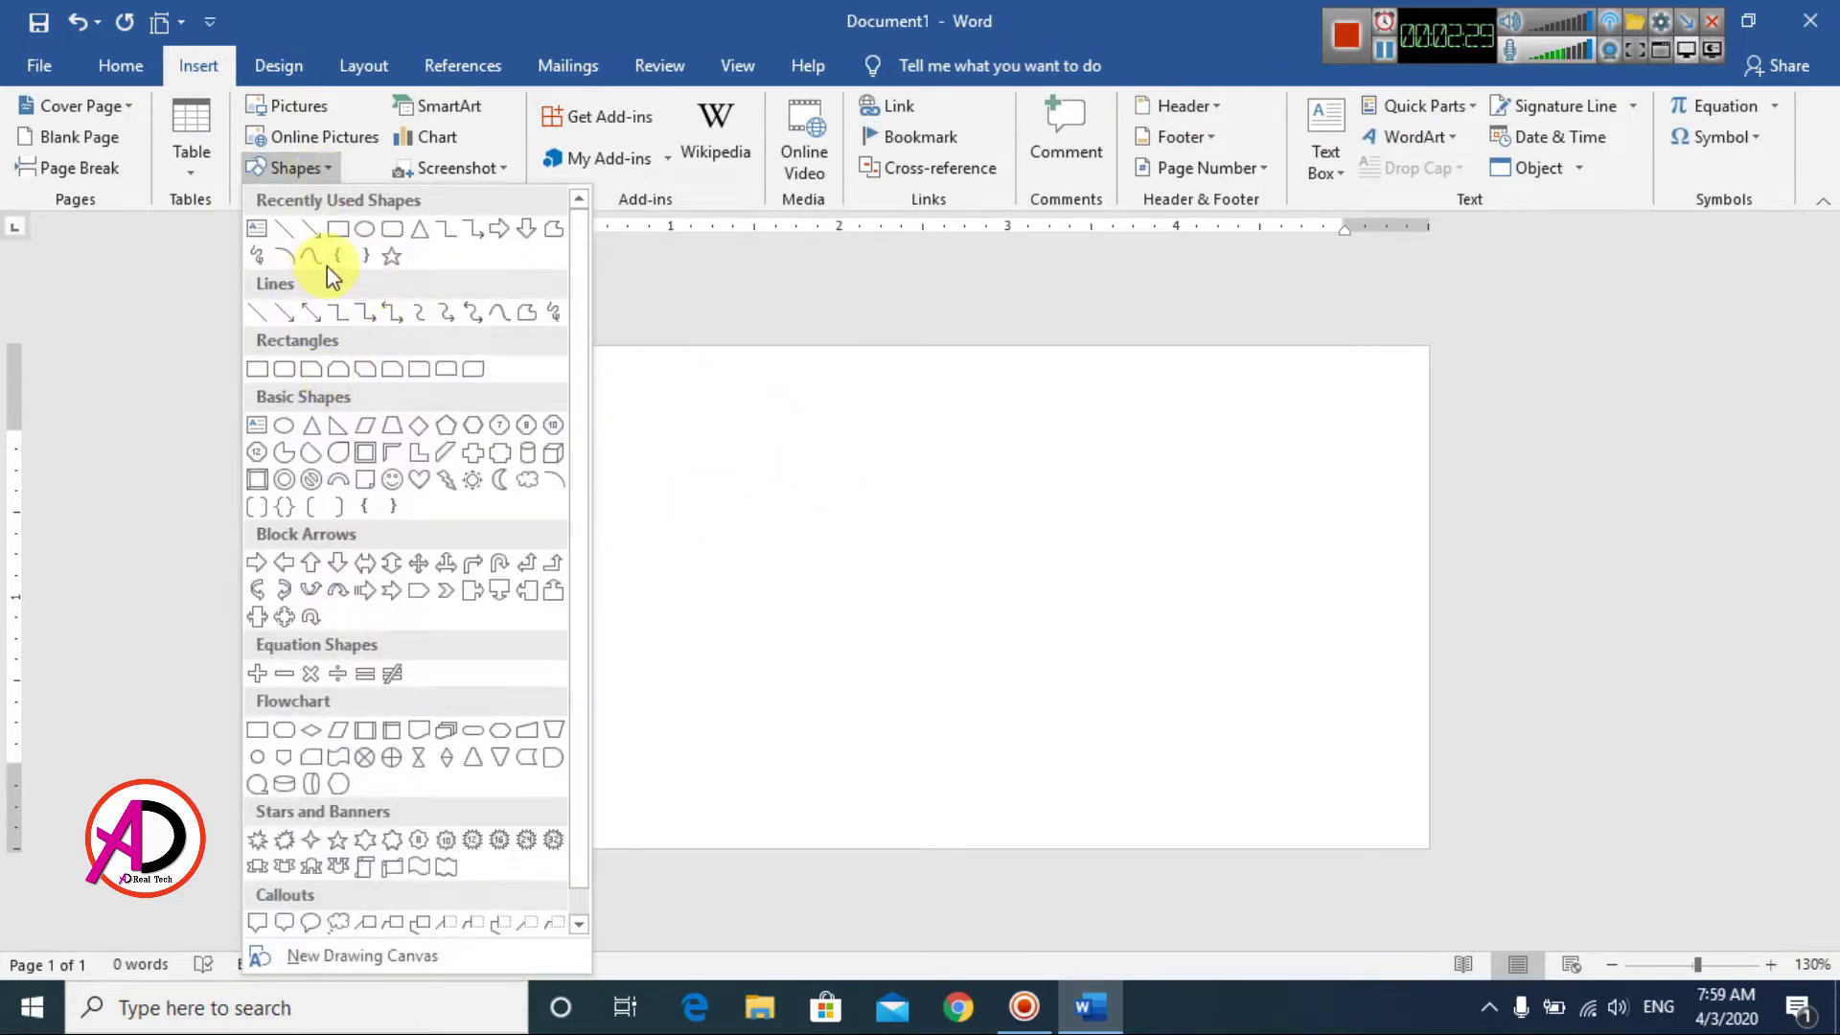
click(339, 232)
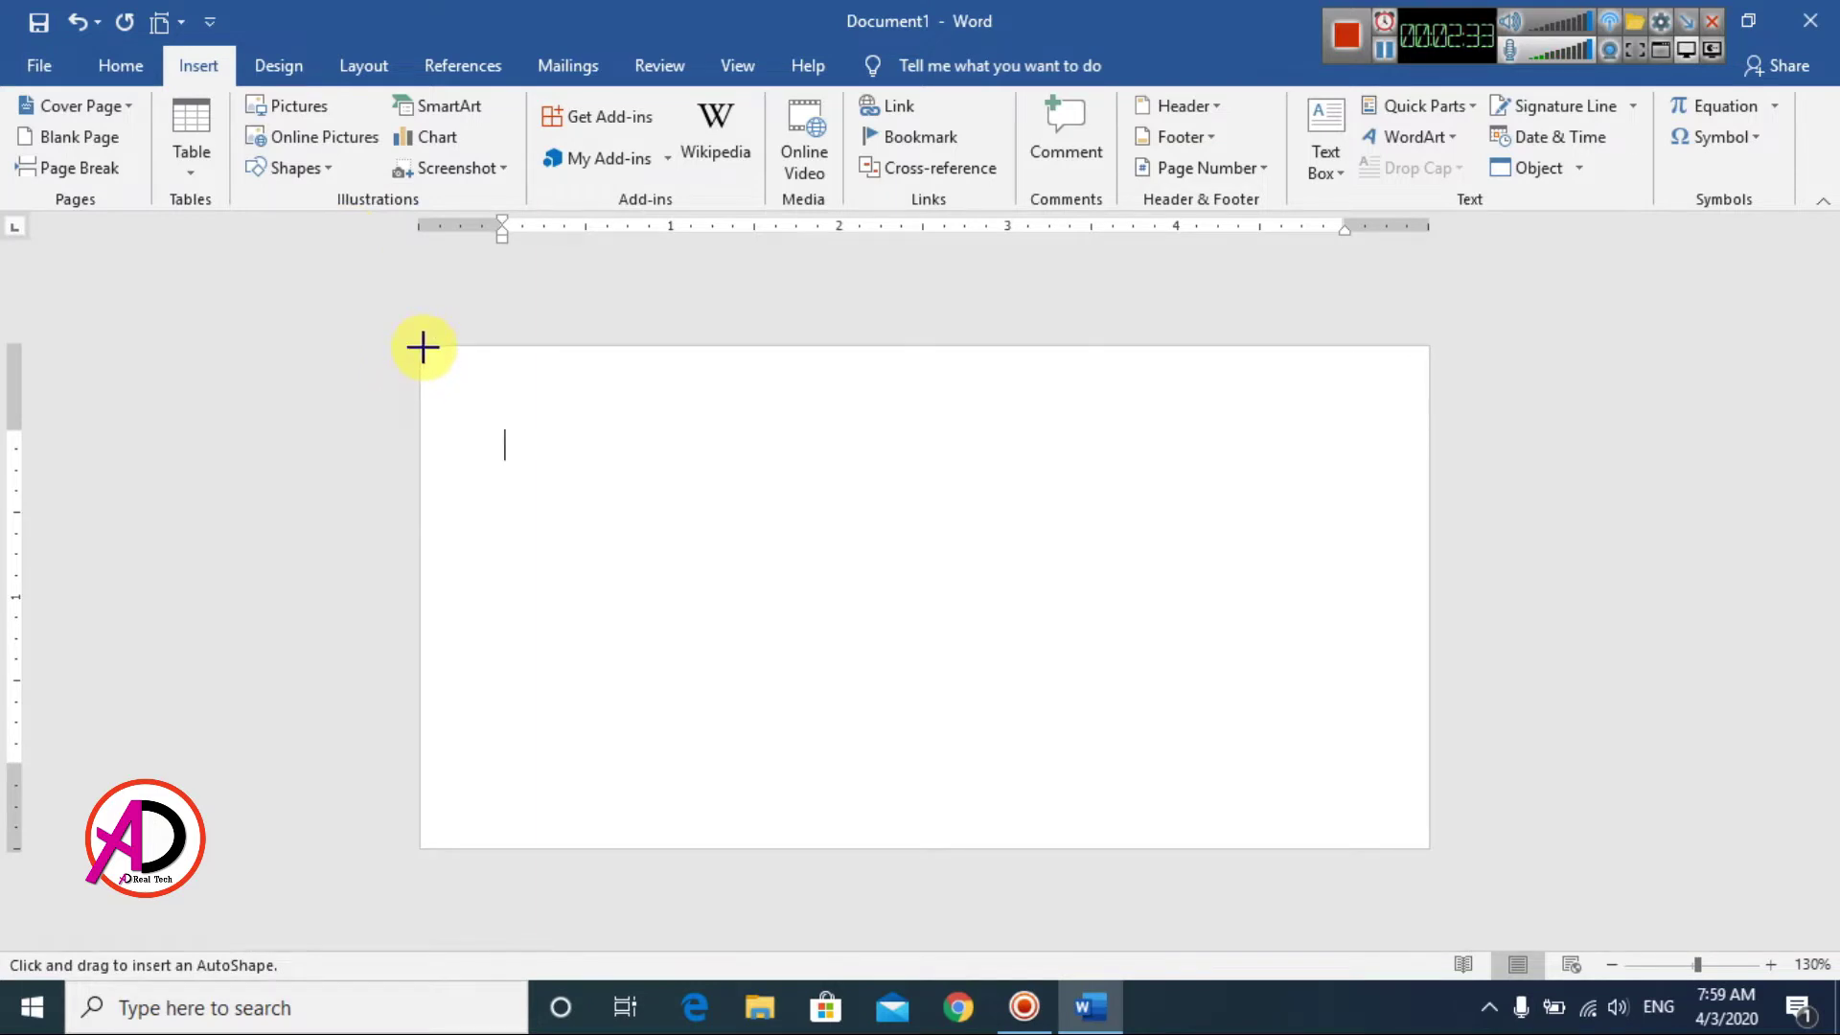
mouse_move(423, 347)
mouse_down()
mouse_move(1360, 739)
mouse_move(1454, 821)
mouse_move(1428, 849)
mouse_up()
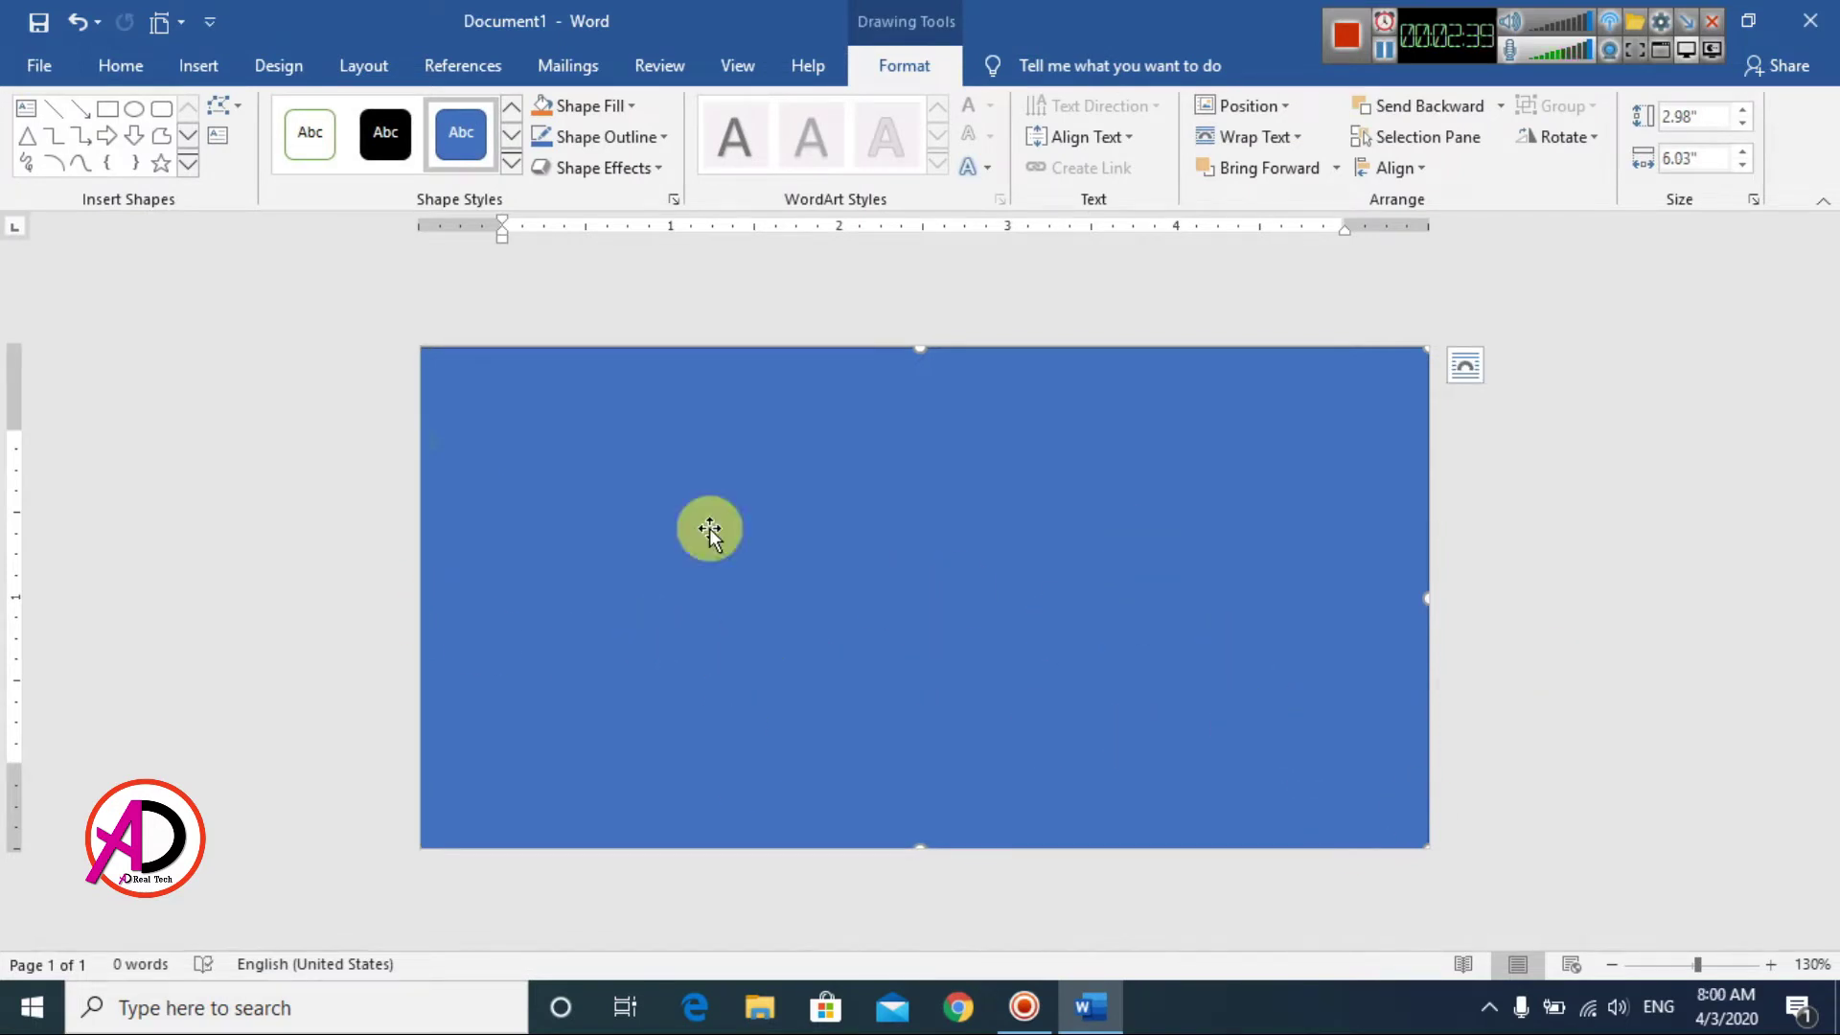
Step: Give the page-sized rectangle a gradient fill and remove the two middle gradient stops
click(587, 105)
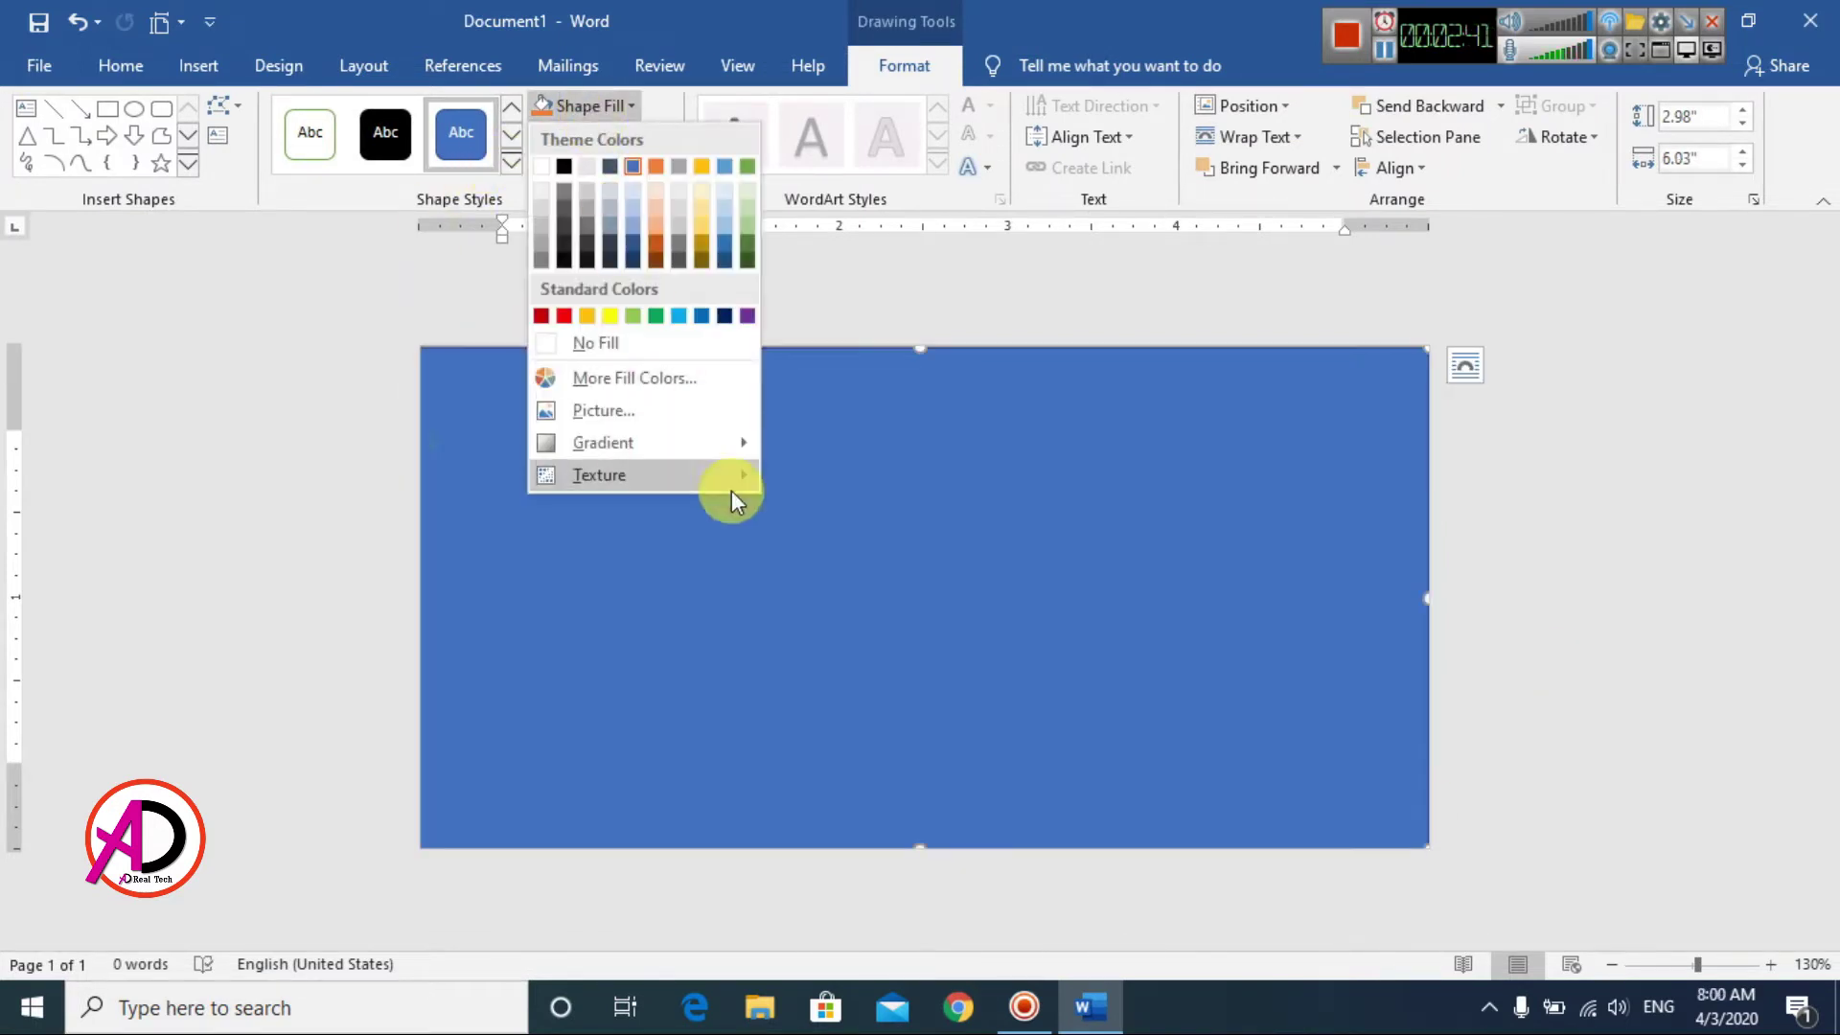
mouse_move(608, 443)
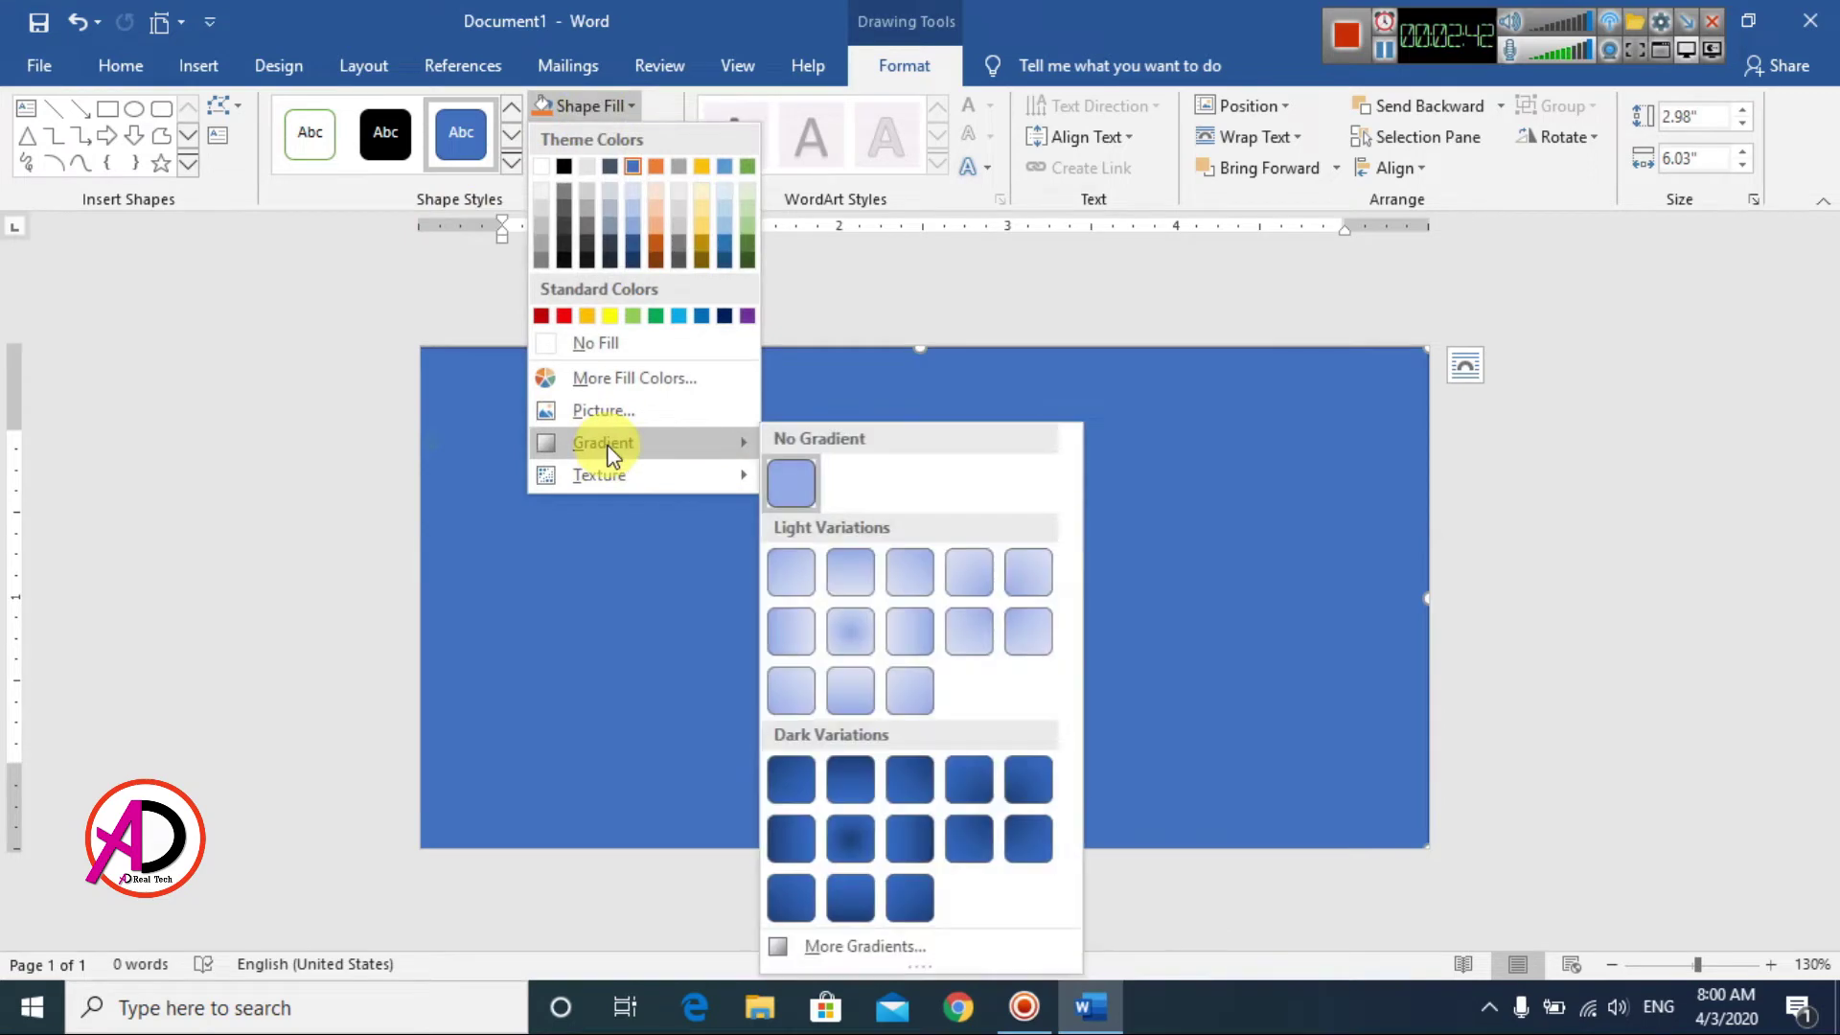
click(920, 958)
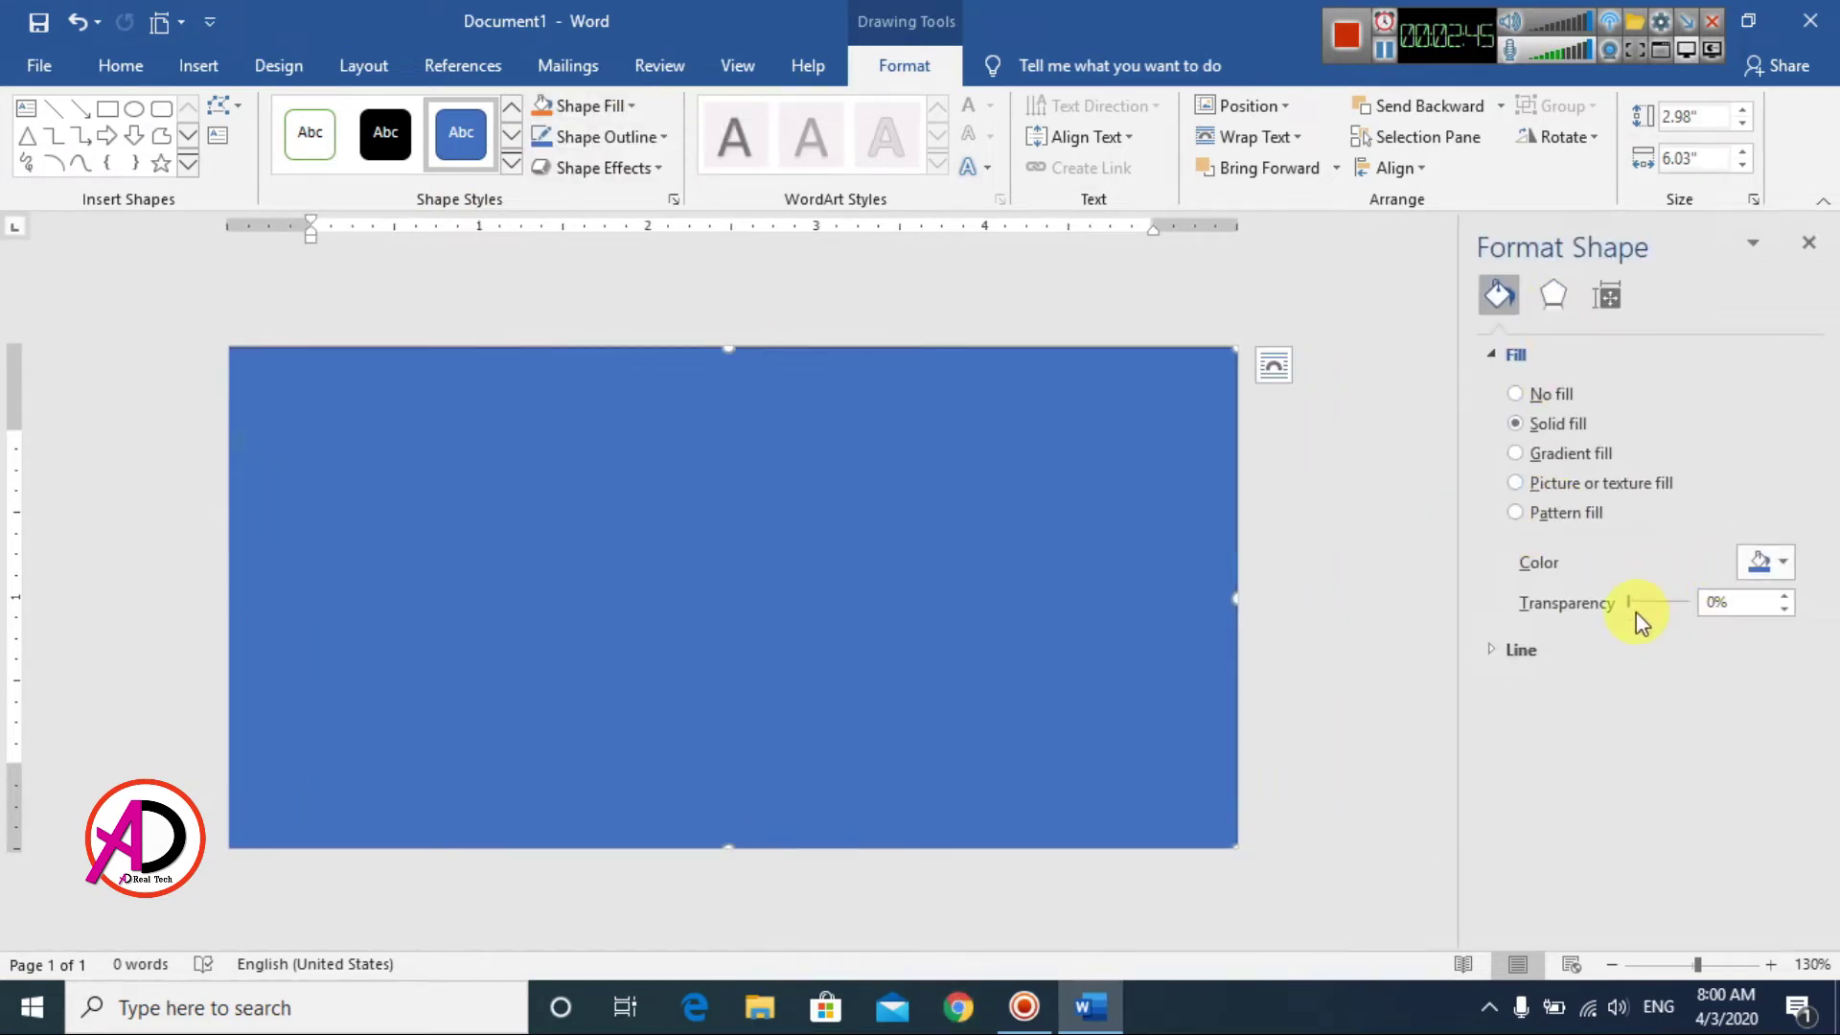
click(1521, 454)
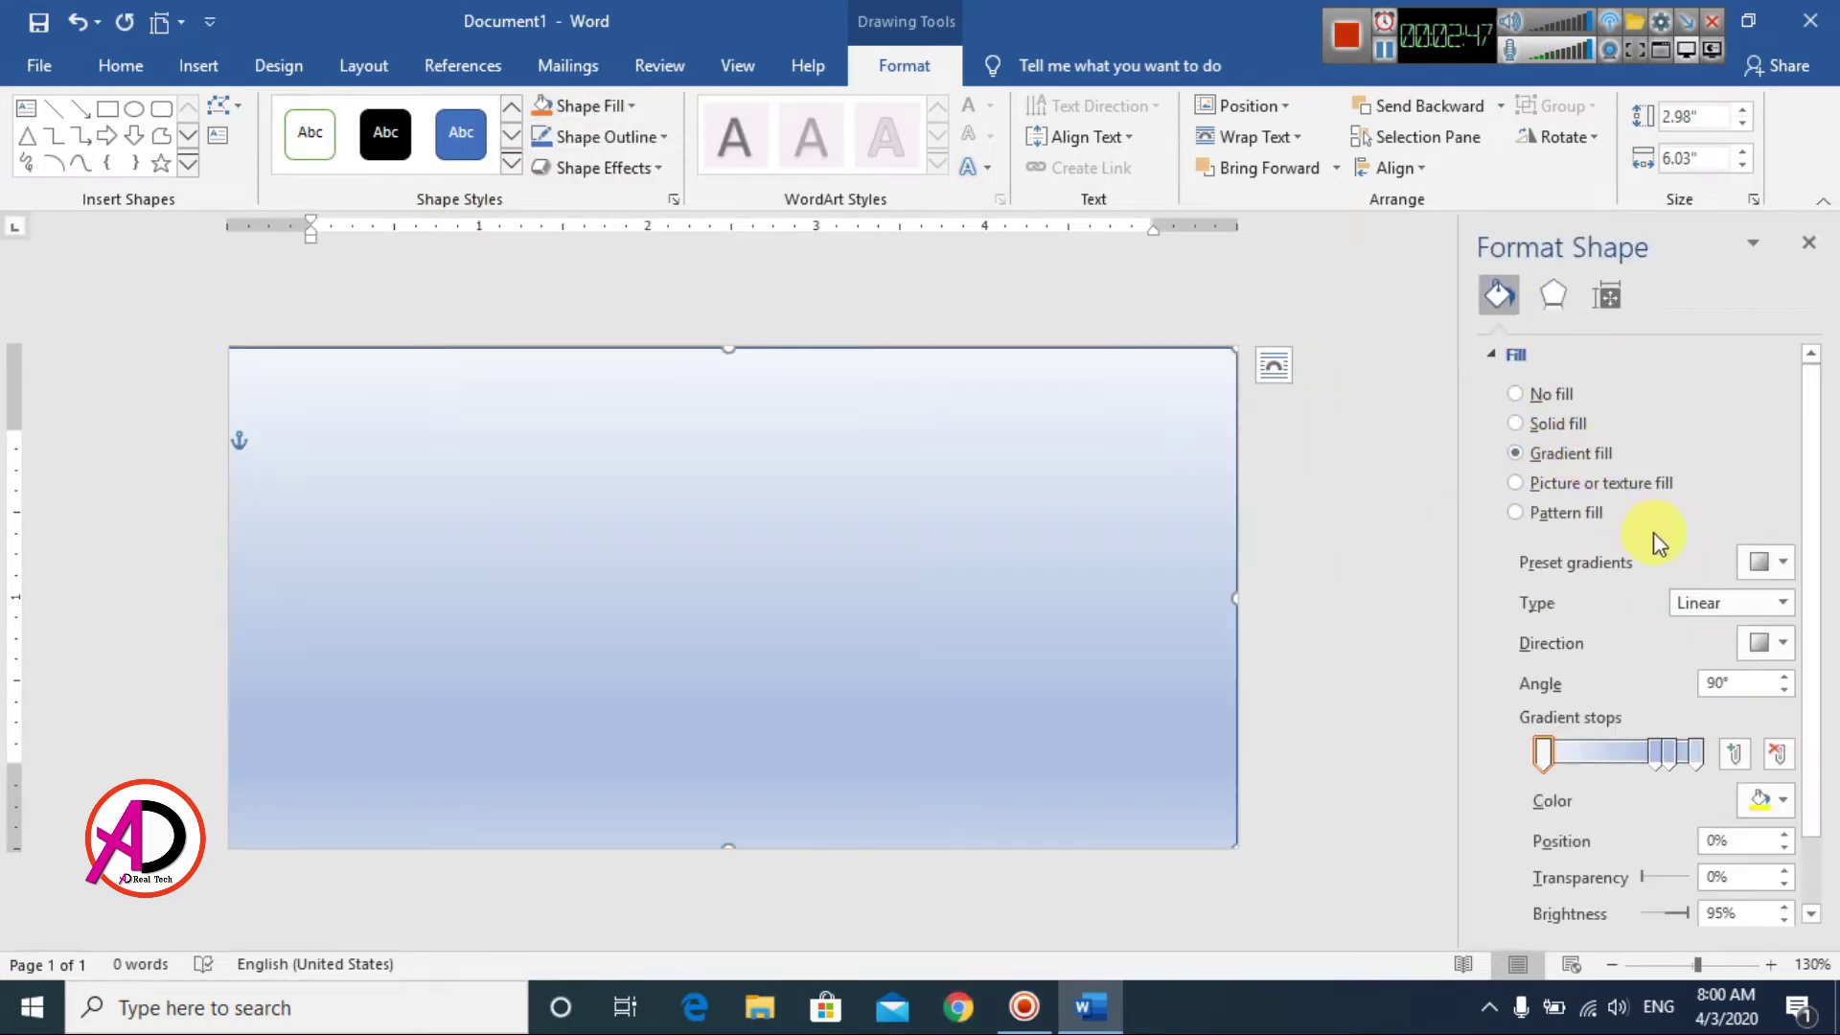
click(1658, 755)
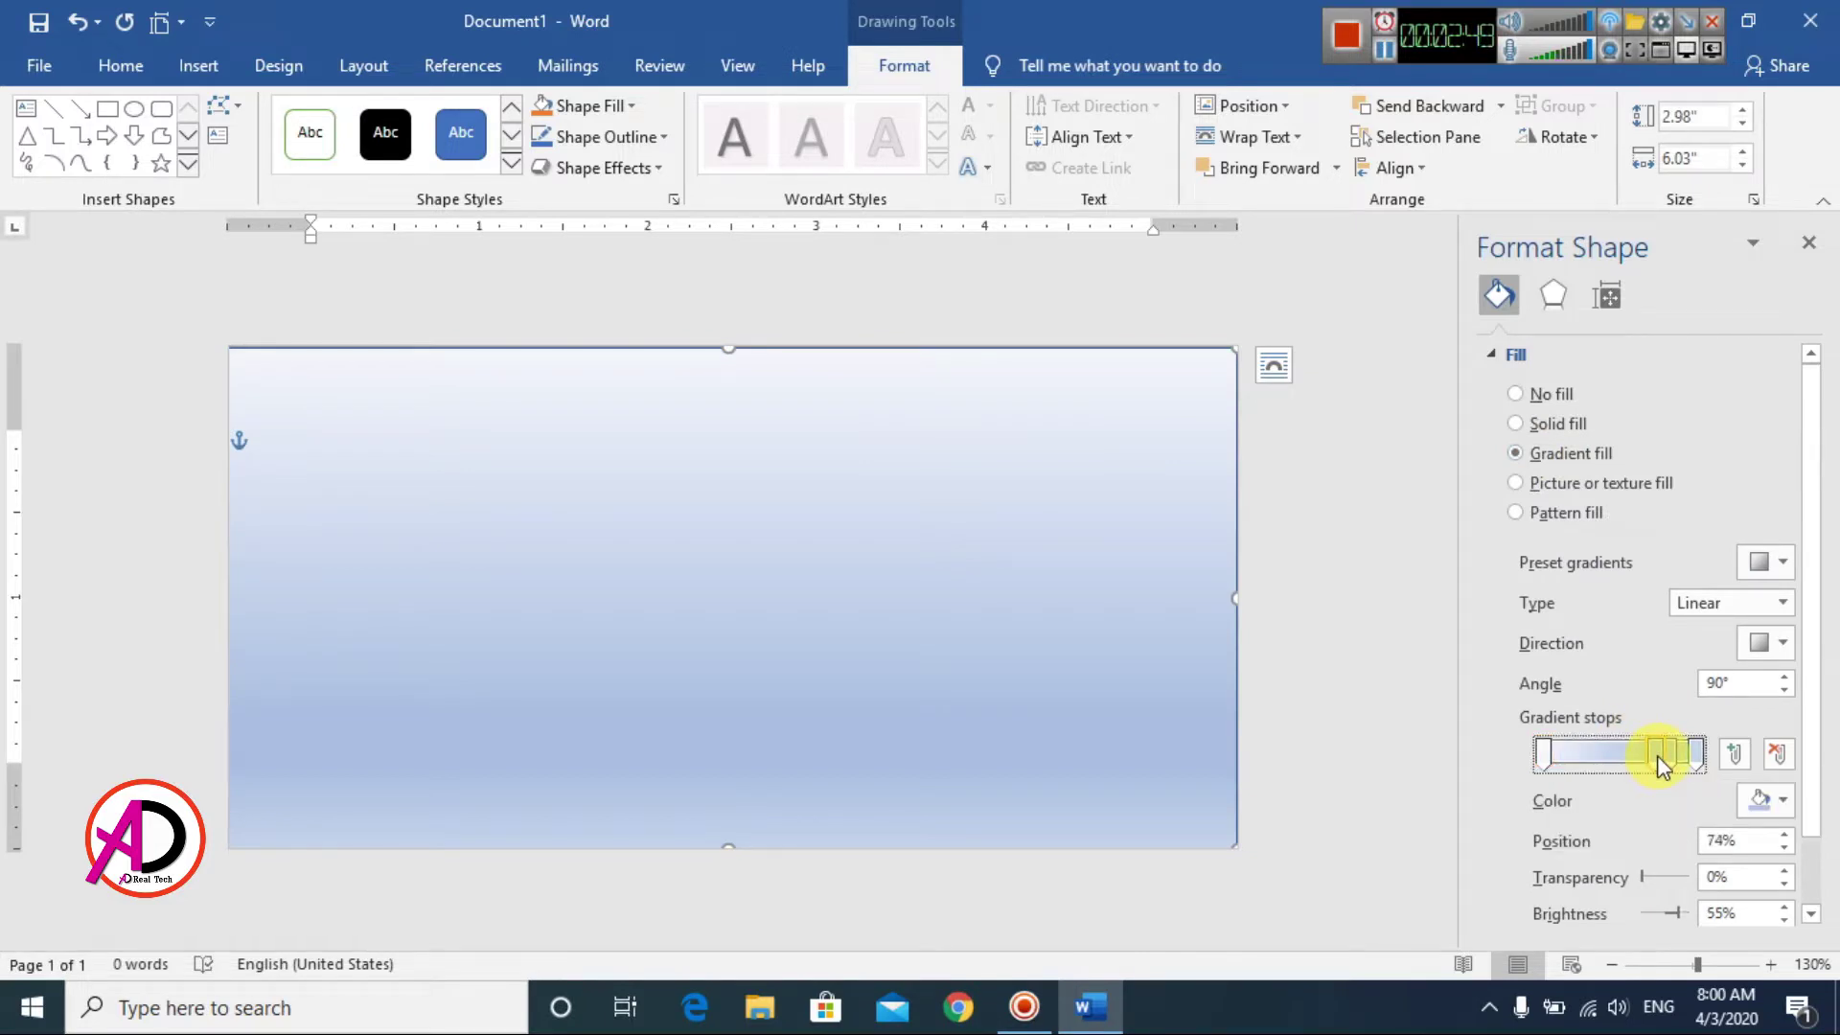
drag(1669, 755, 1580, 805)
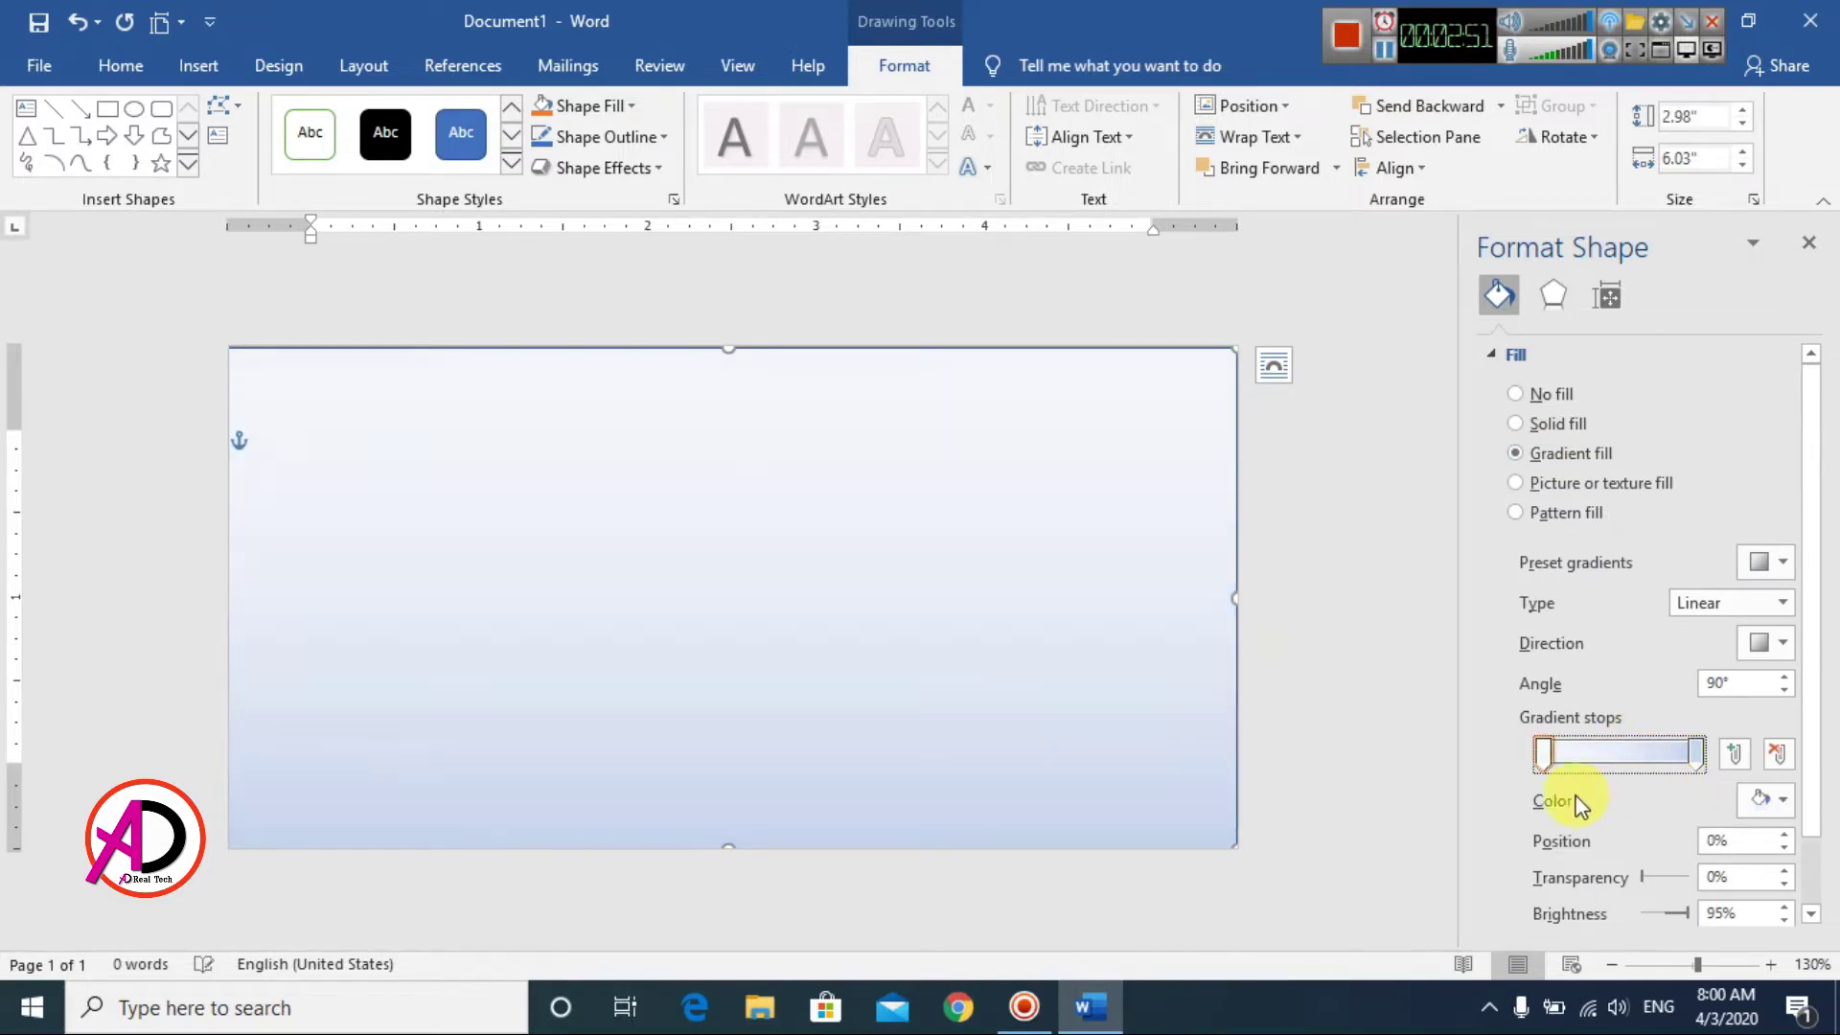
Step: Color the first gradient stop standard Blue and the last stop standard Light Blue
click(1543, 753)
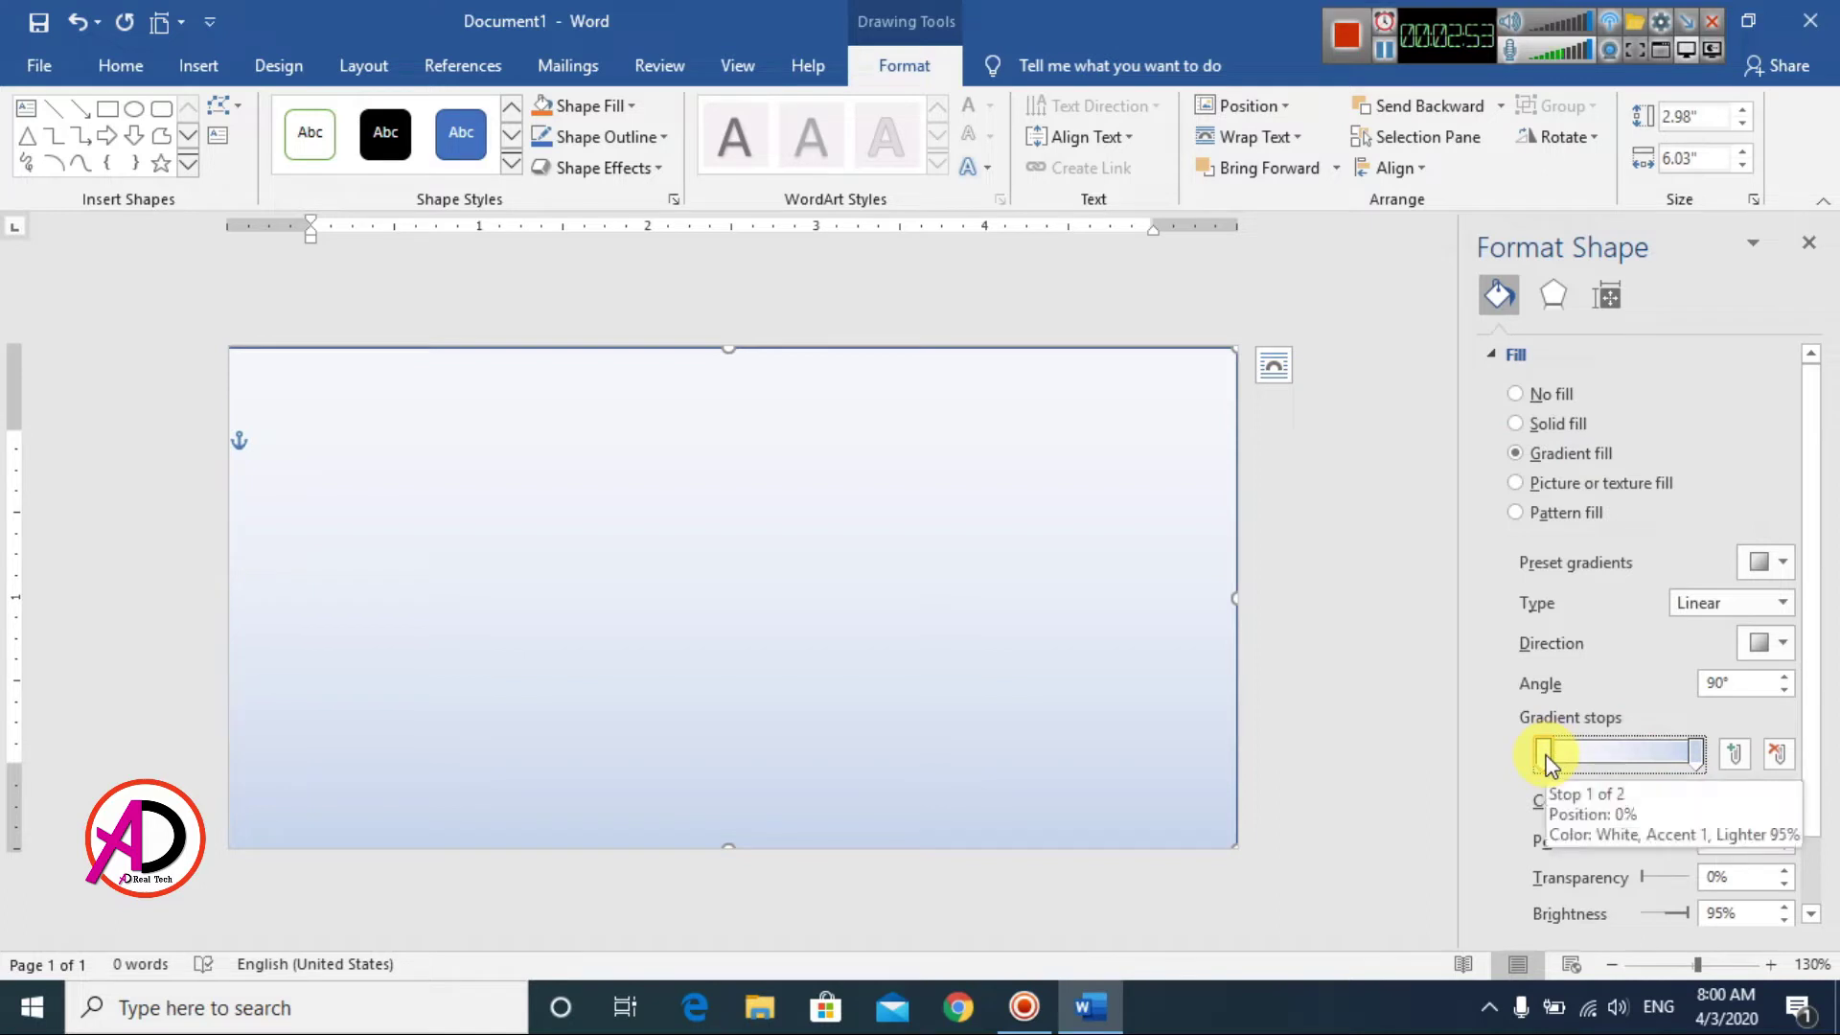
click(1782, 799)
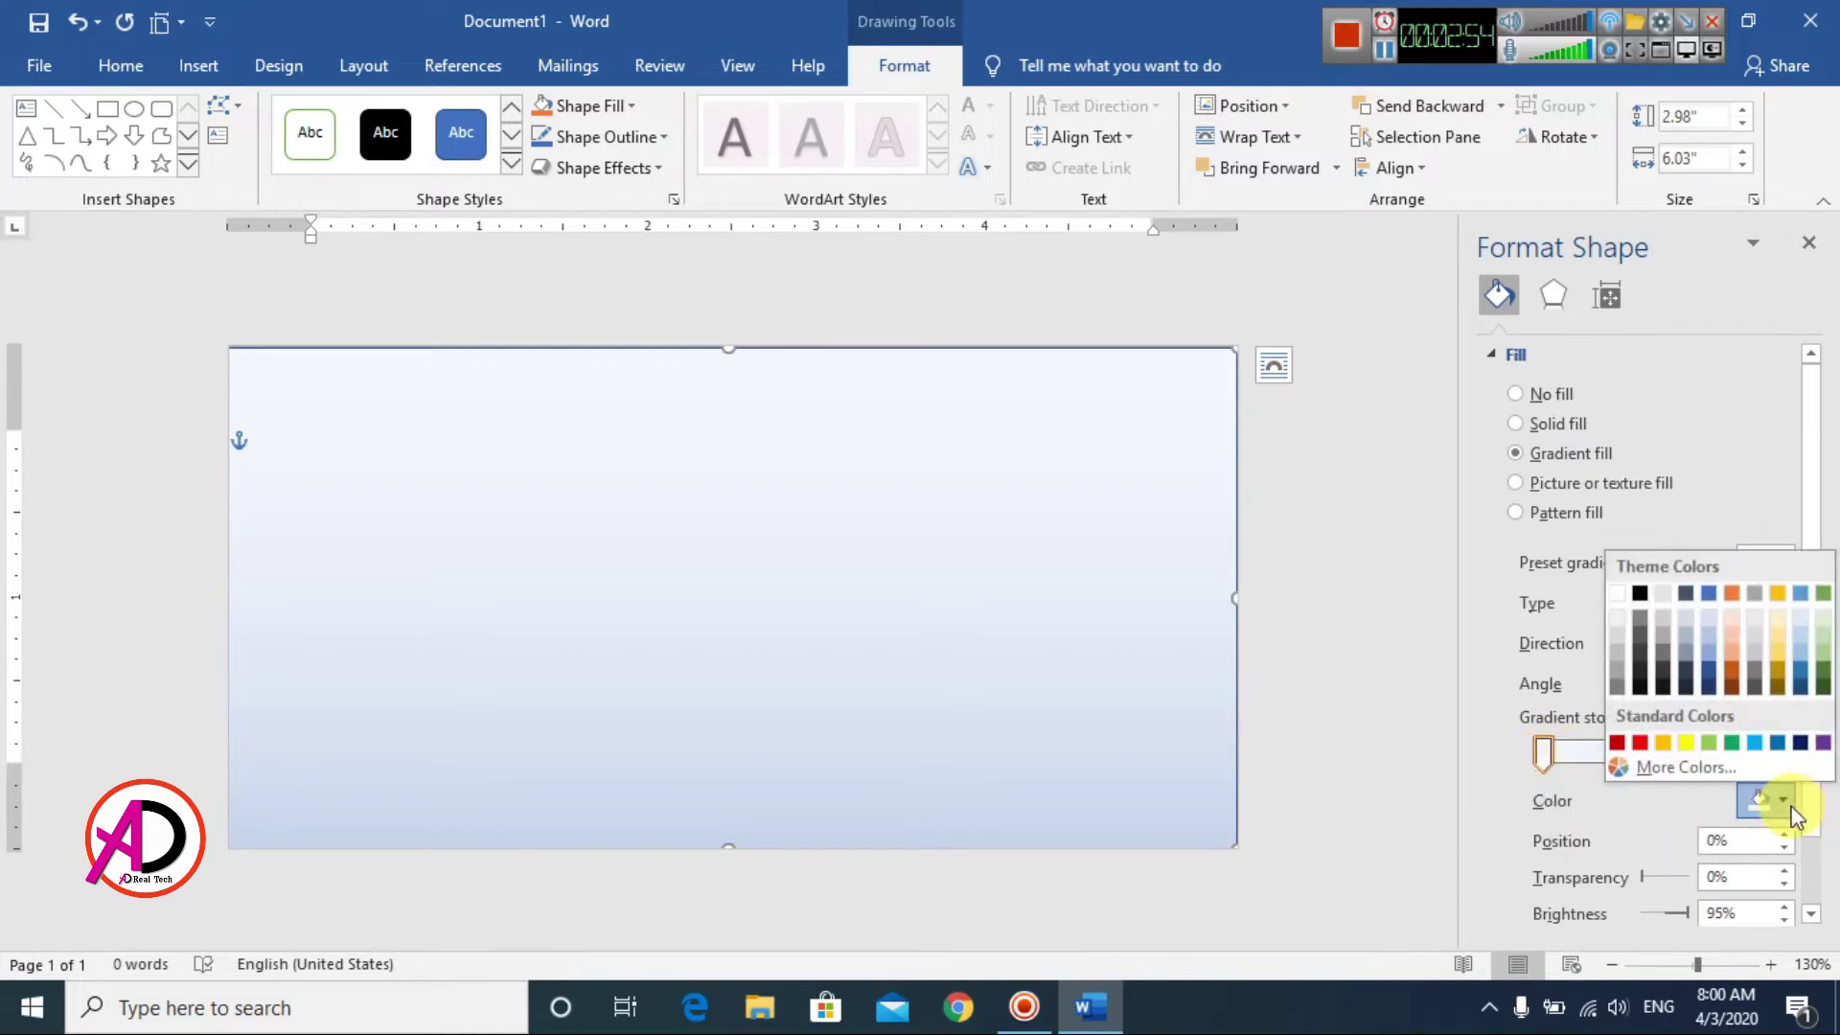
click(1779, 743)
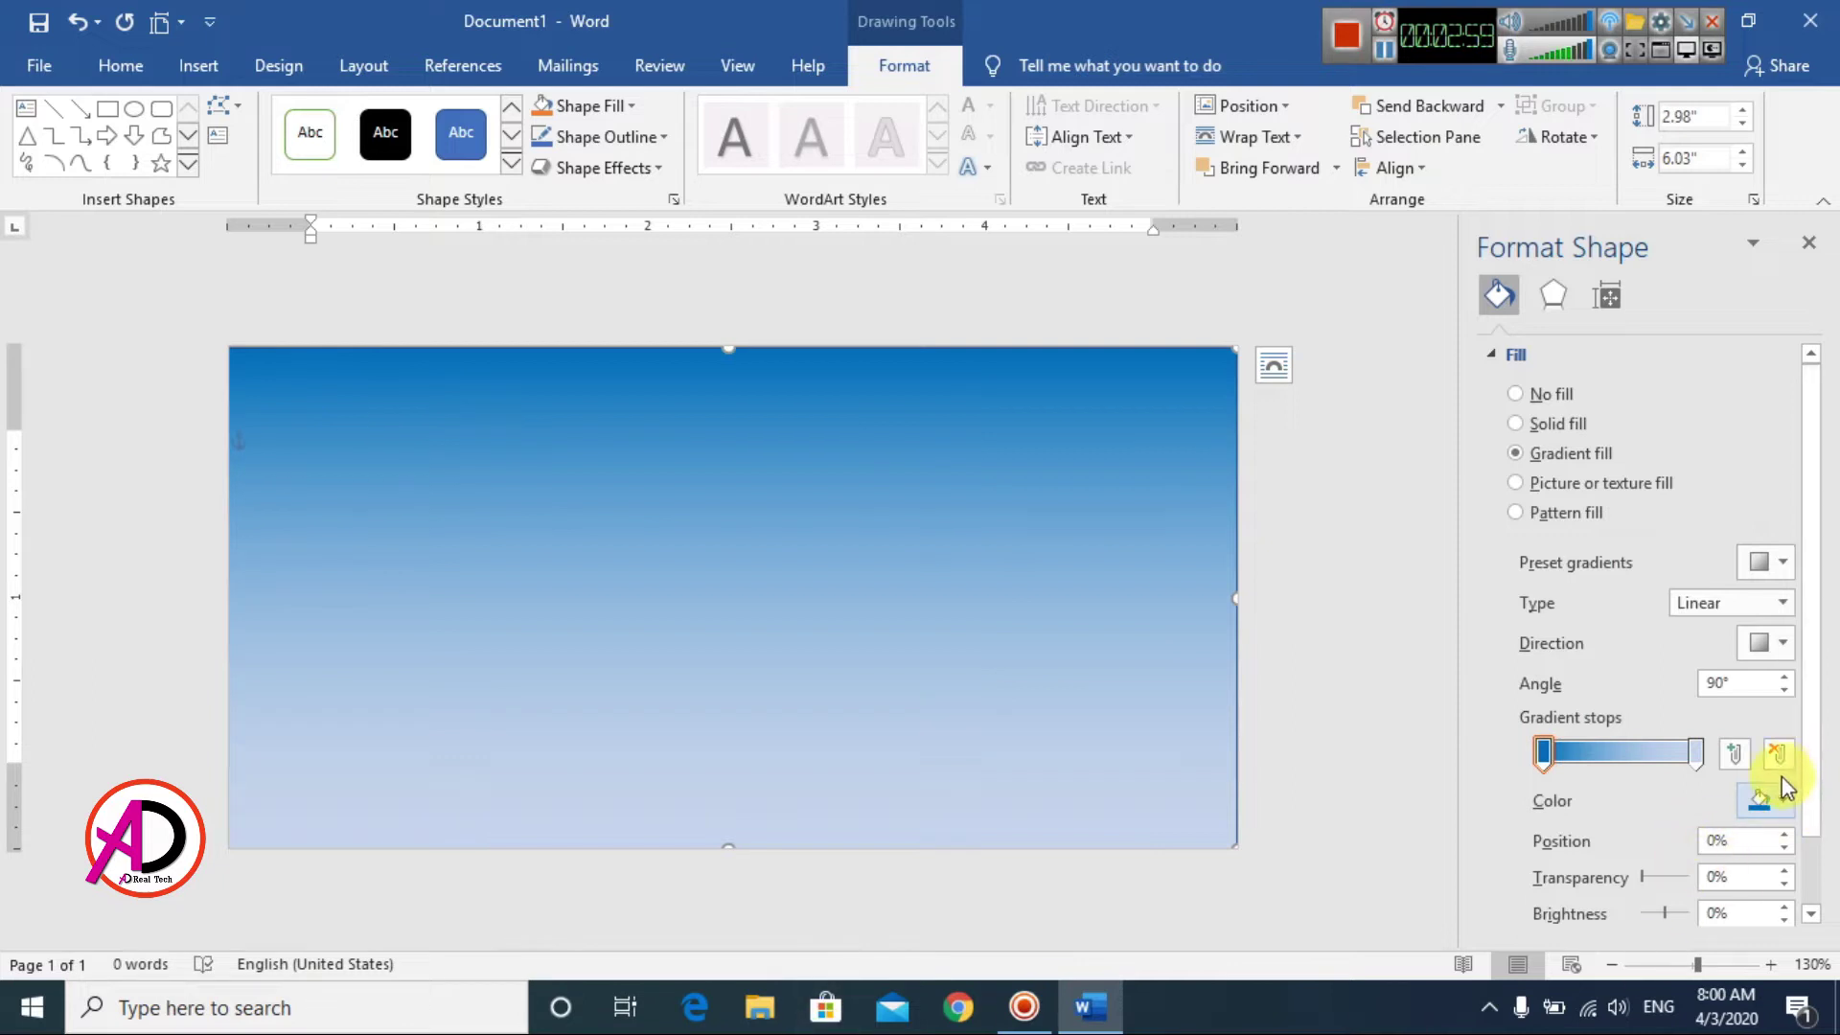
click(1695, 753)
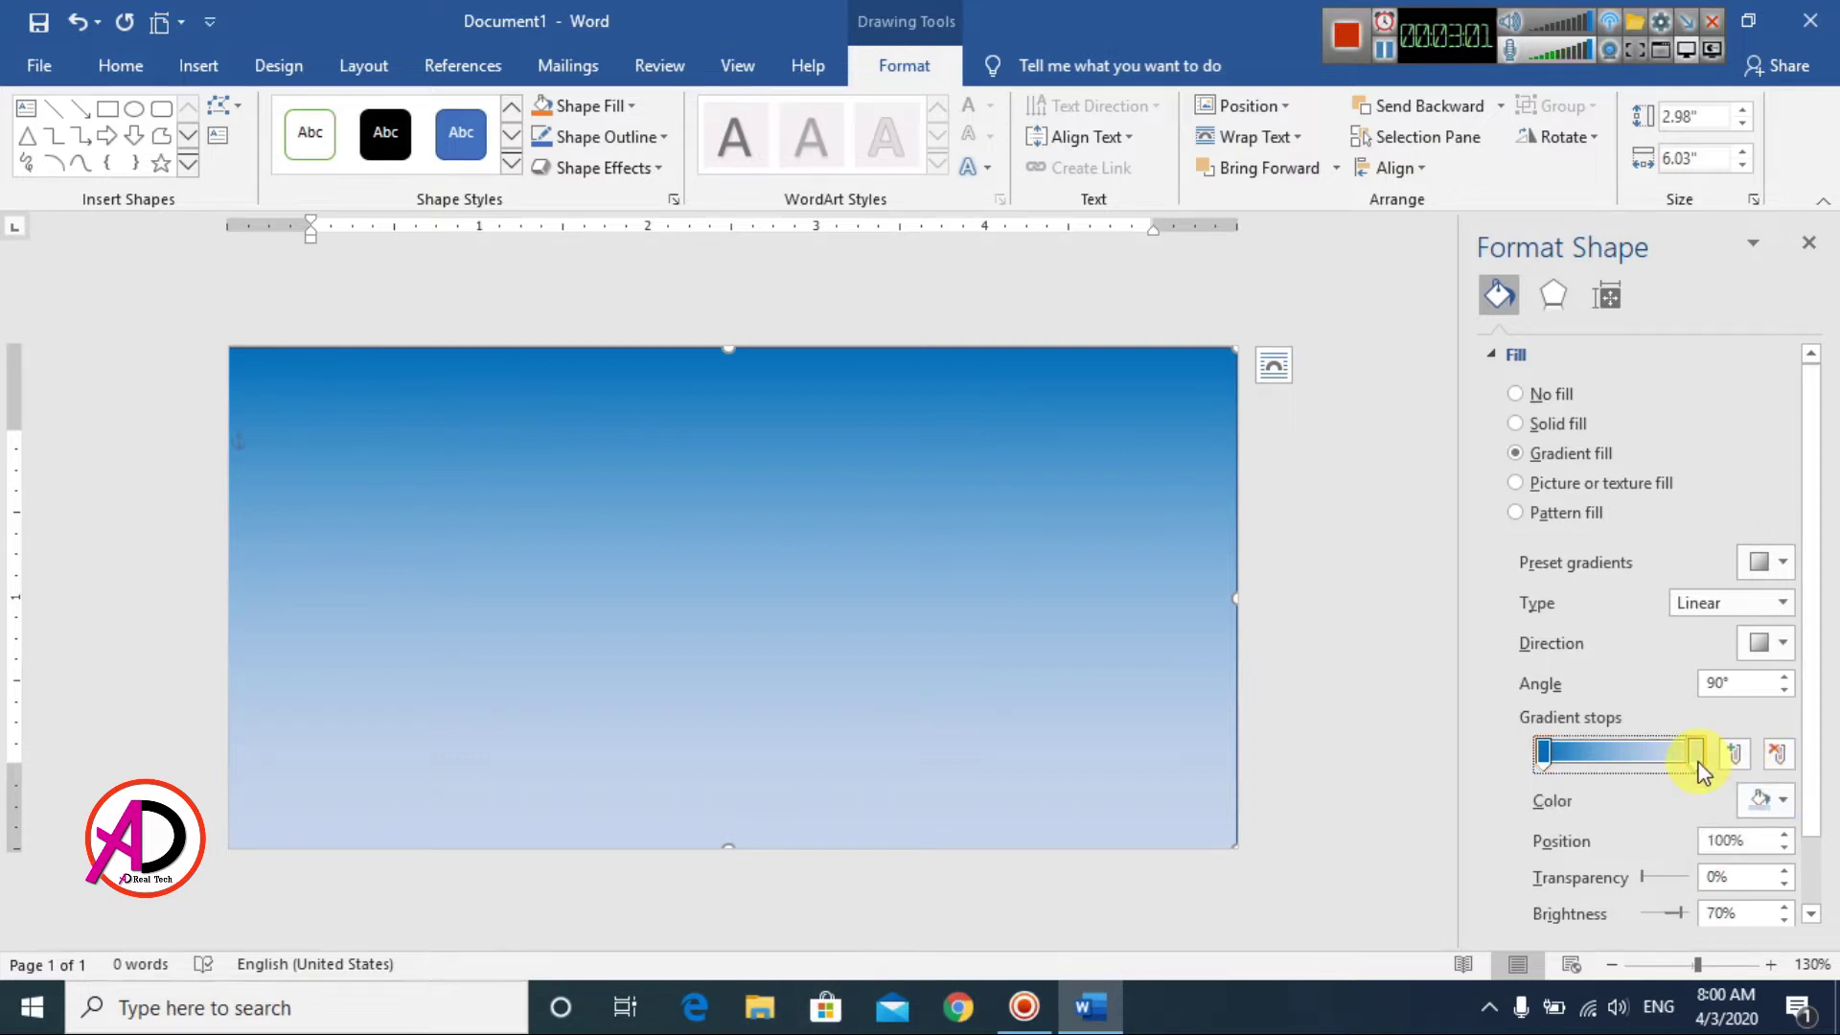
click(1784, 803)
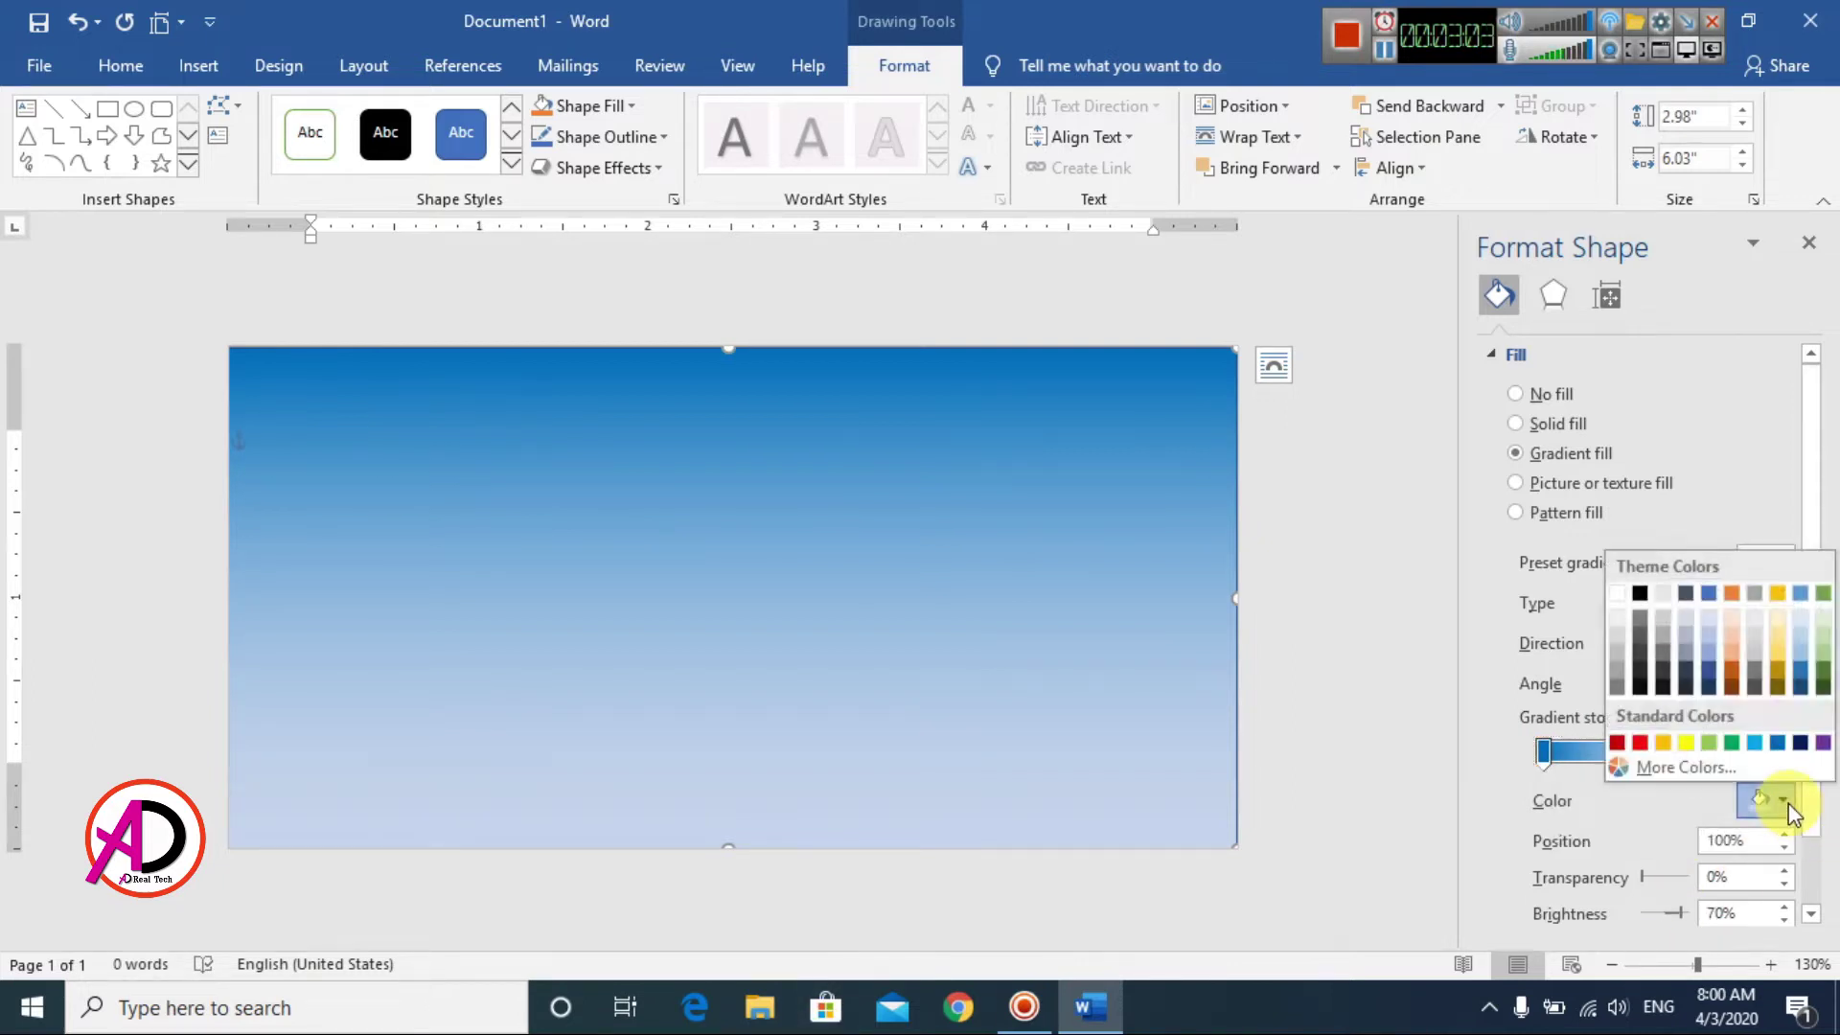
click(1756, 744)
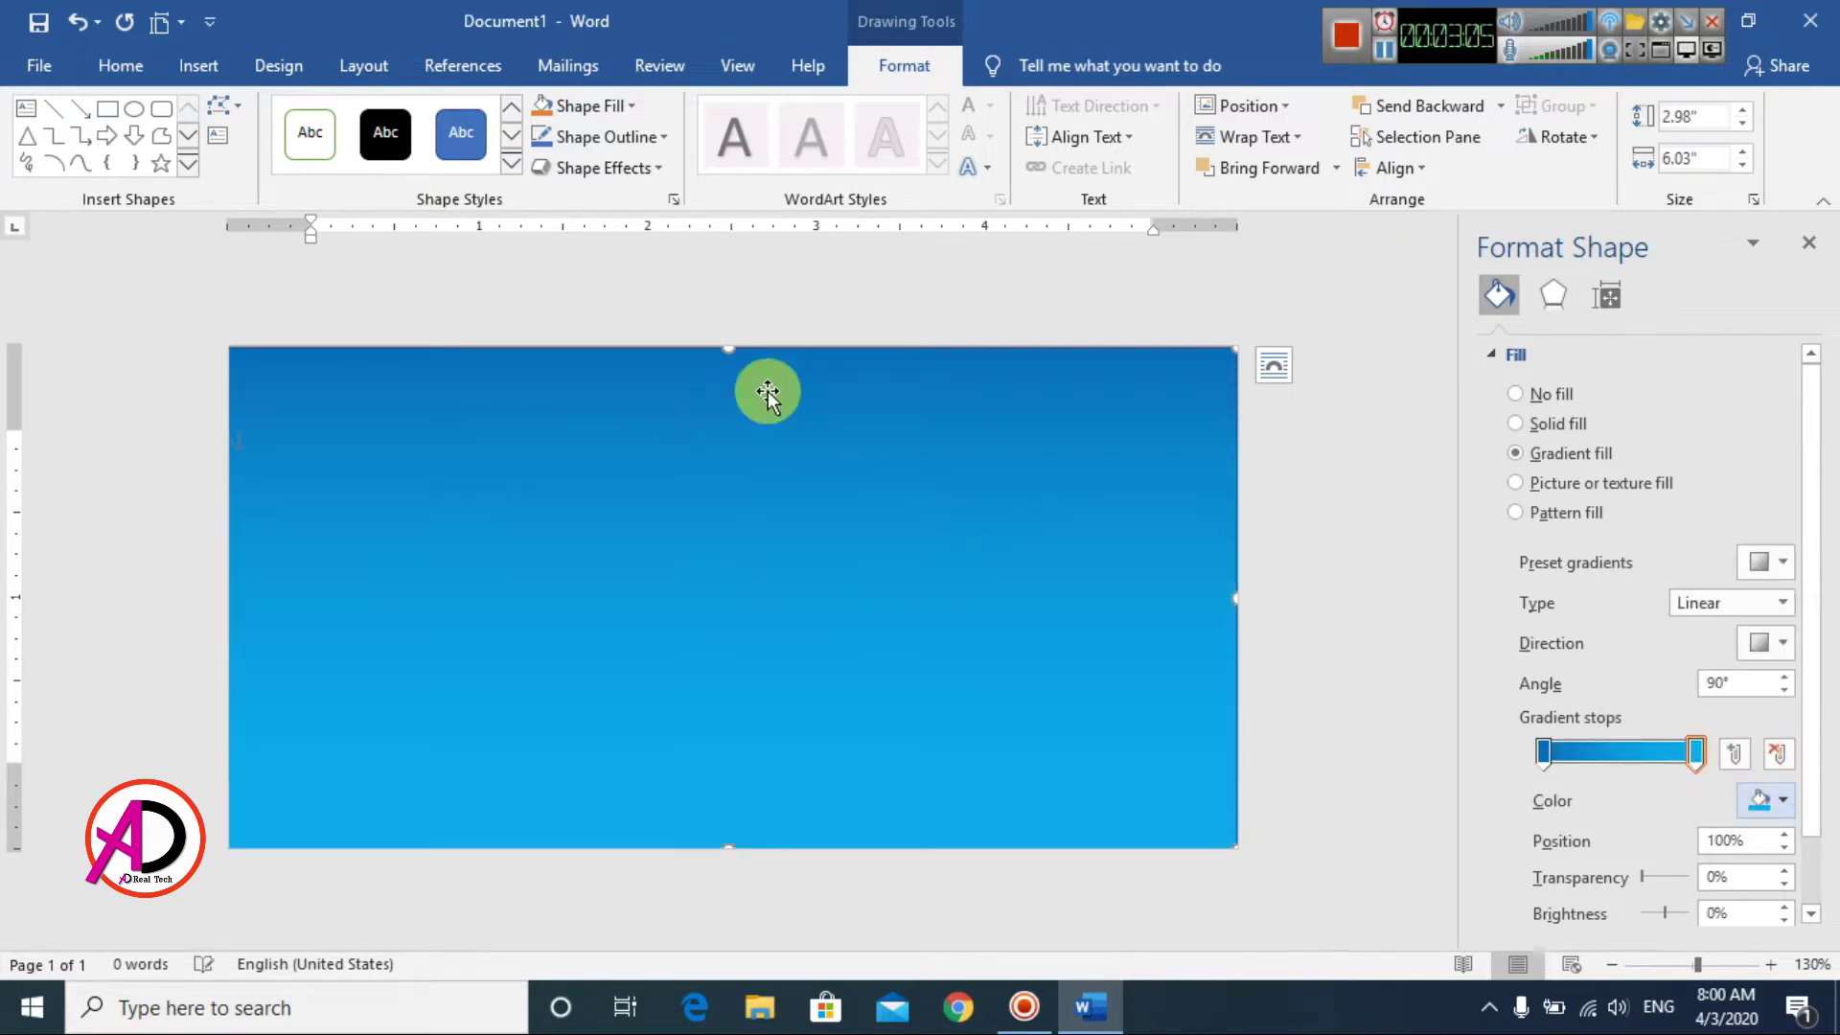
Step: Keep the gradient type Linear and set its angle to 30°
click(1784, 604)
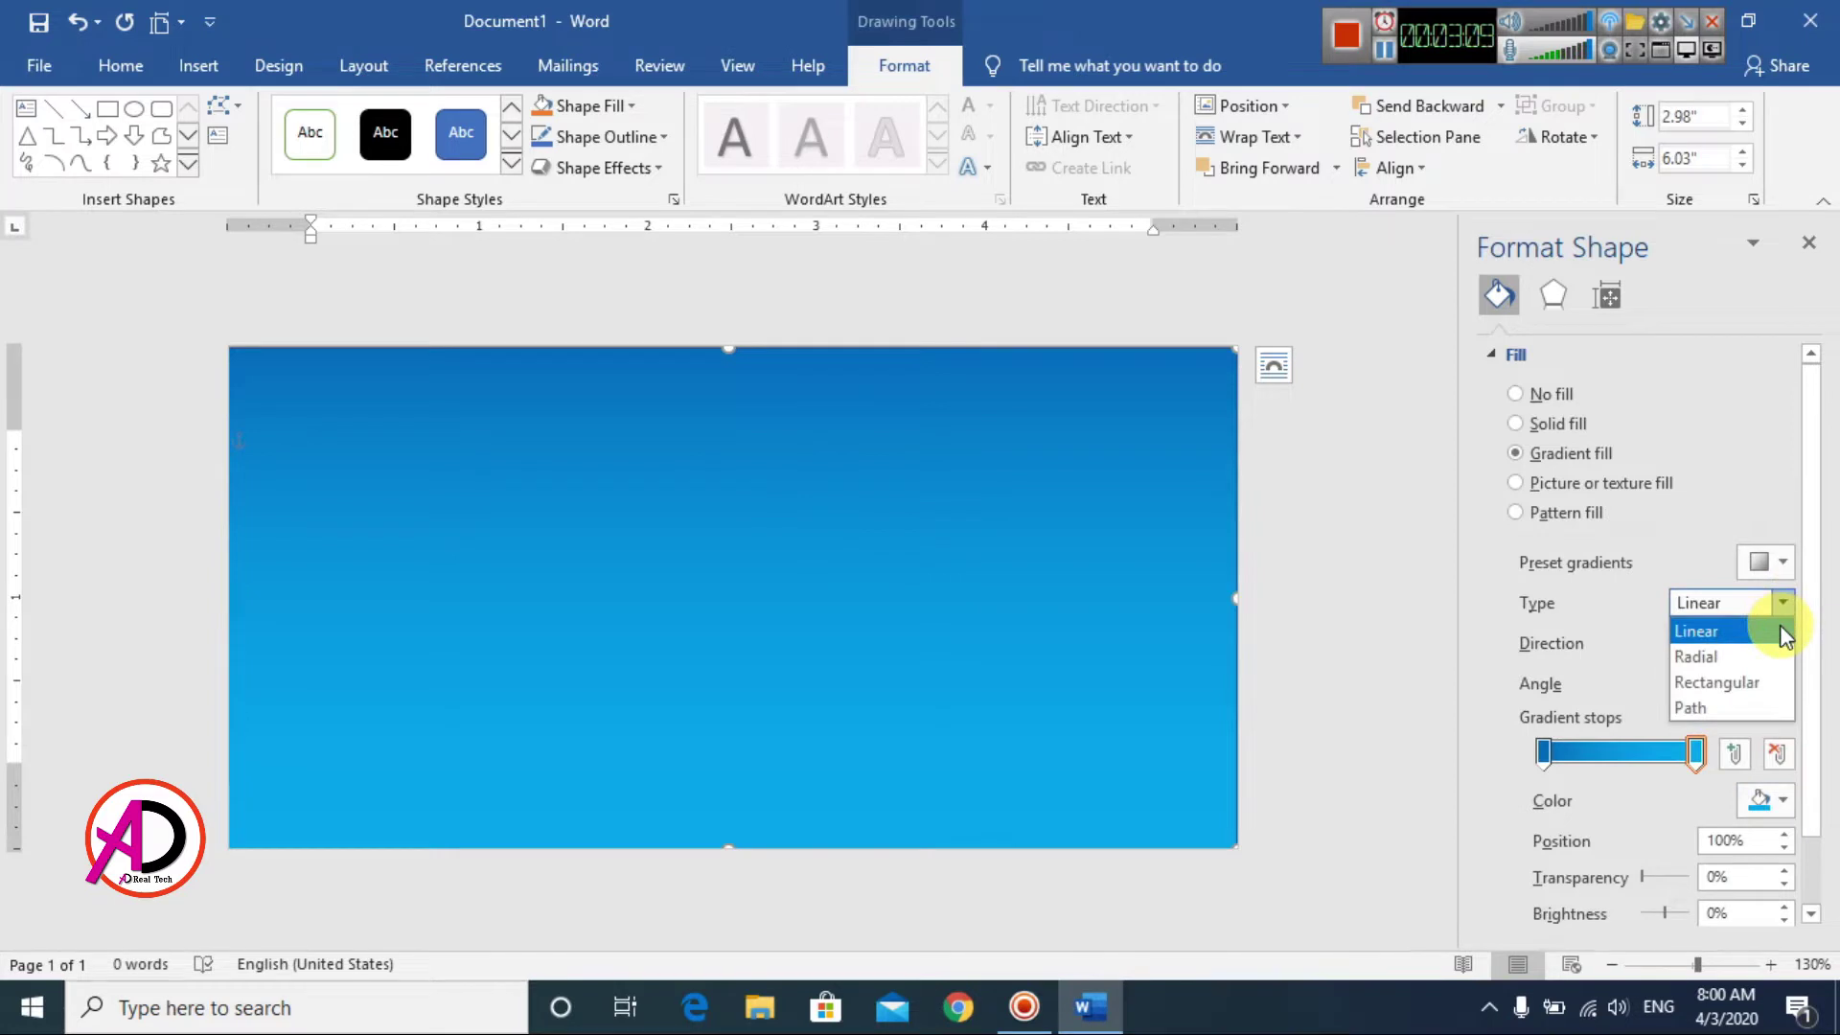
click(1784, 635)
click(1786, 676)
click(1787, 677)
click(1786, 676)
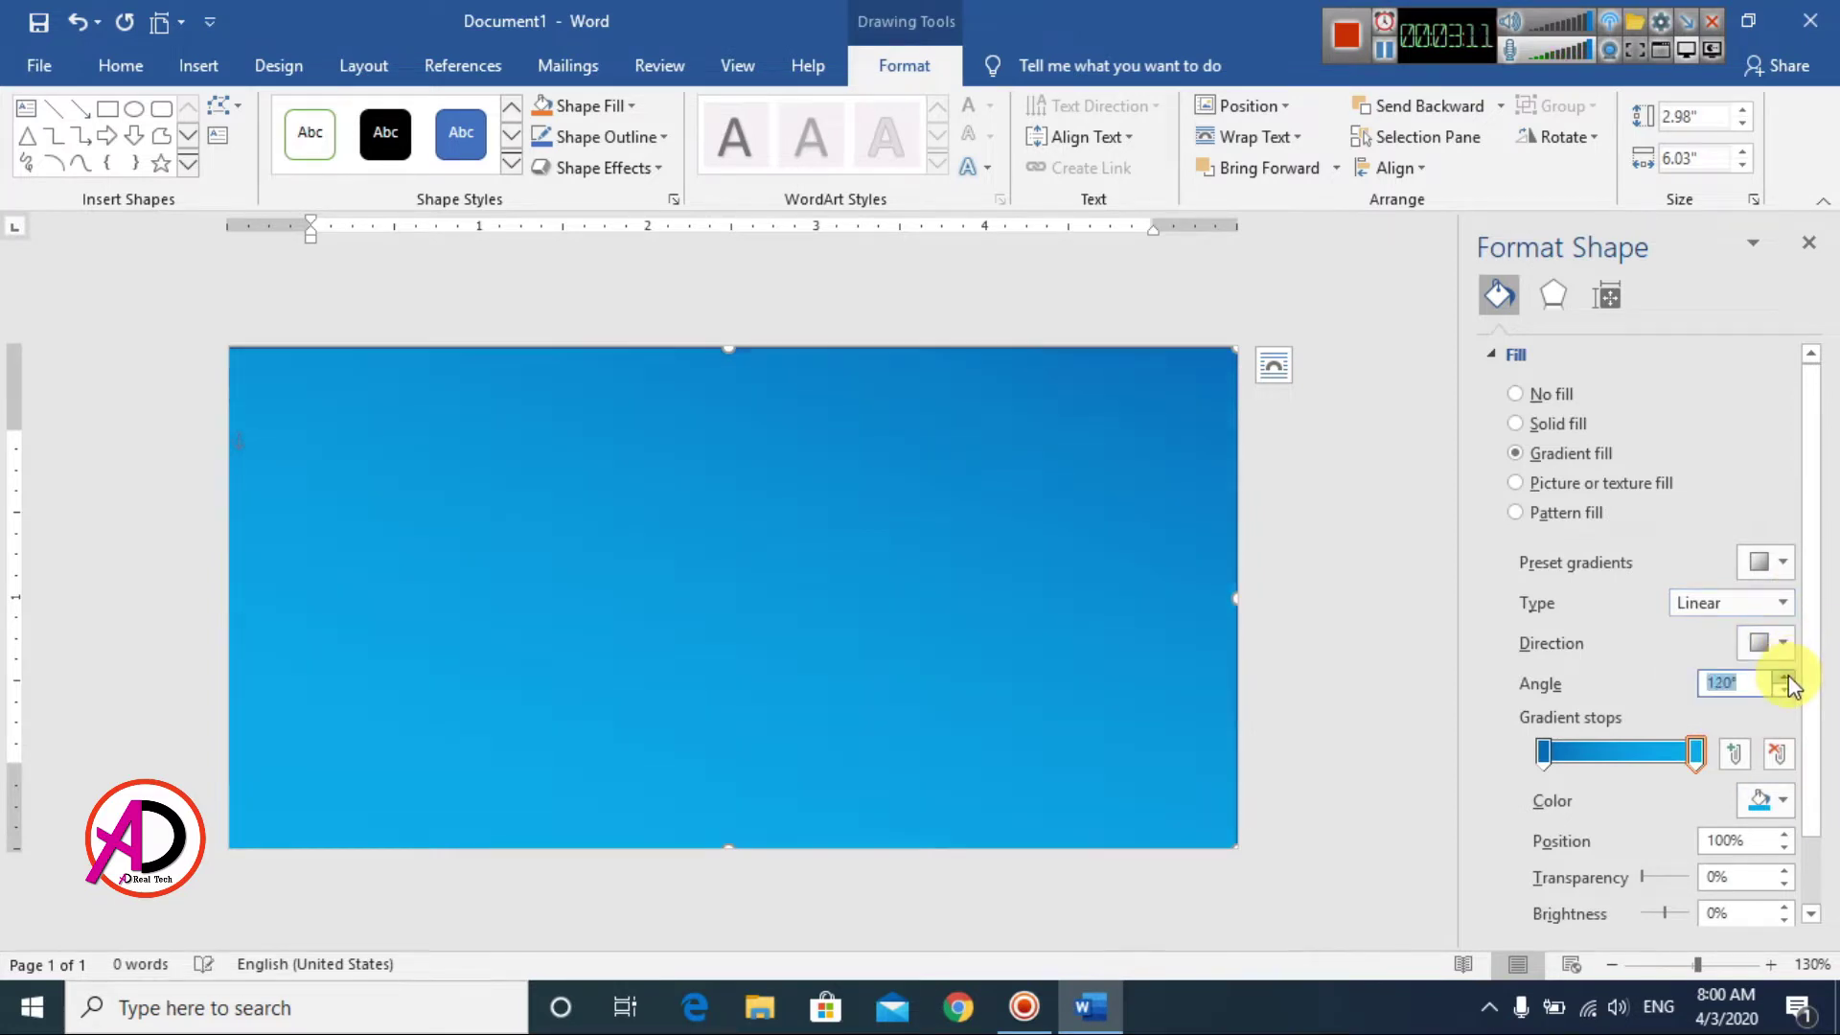
click(1786, 677)
click(1786, 677)
click(1784, 689)
click(1784, 689)
click(1784, 689)
click(1784, 689)
click(1785, 689)
click(1784, 688)
click(1784, 689)
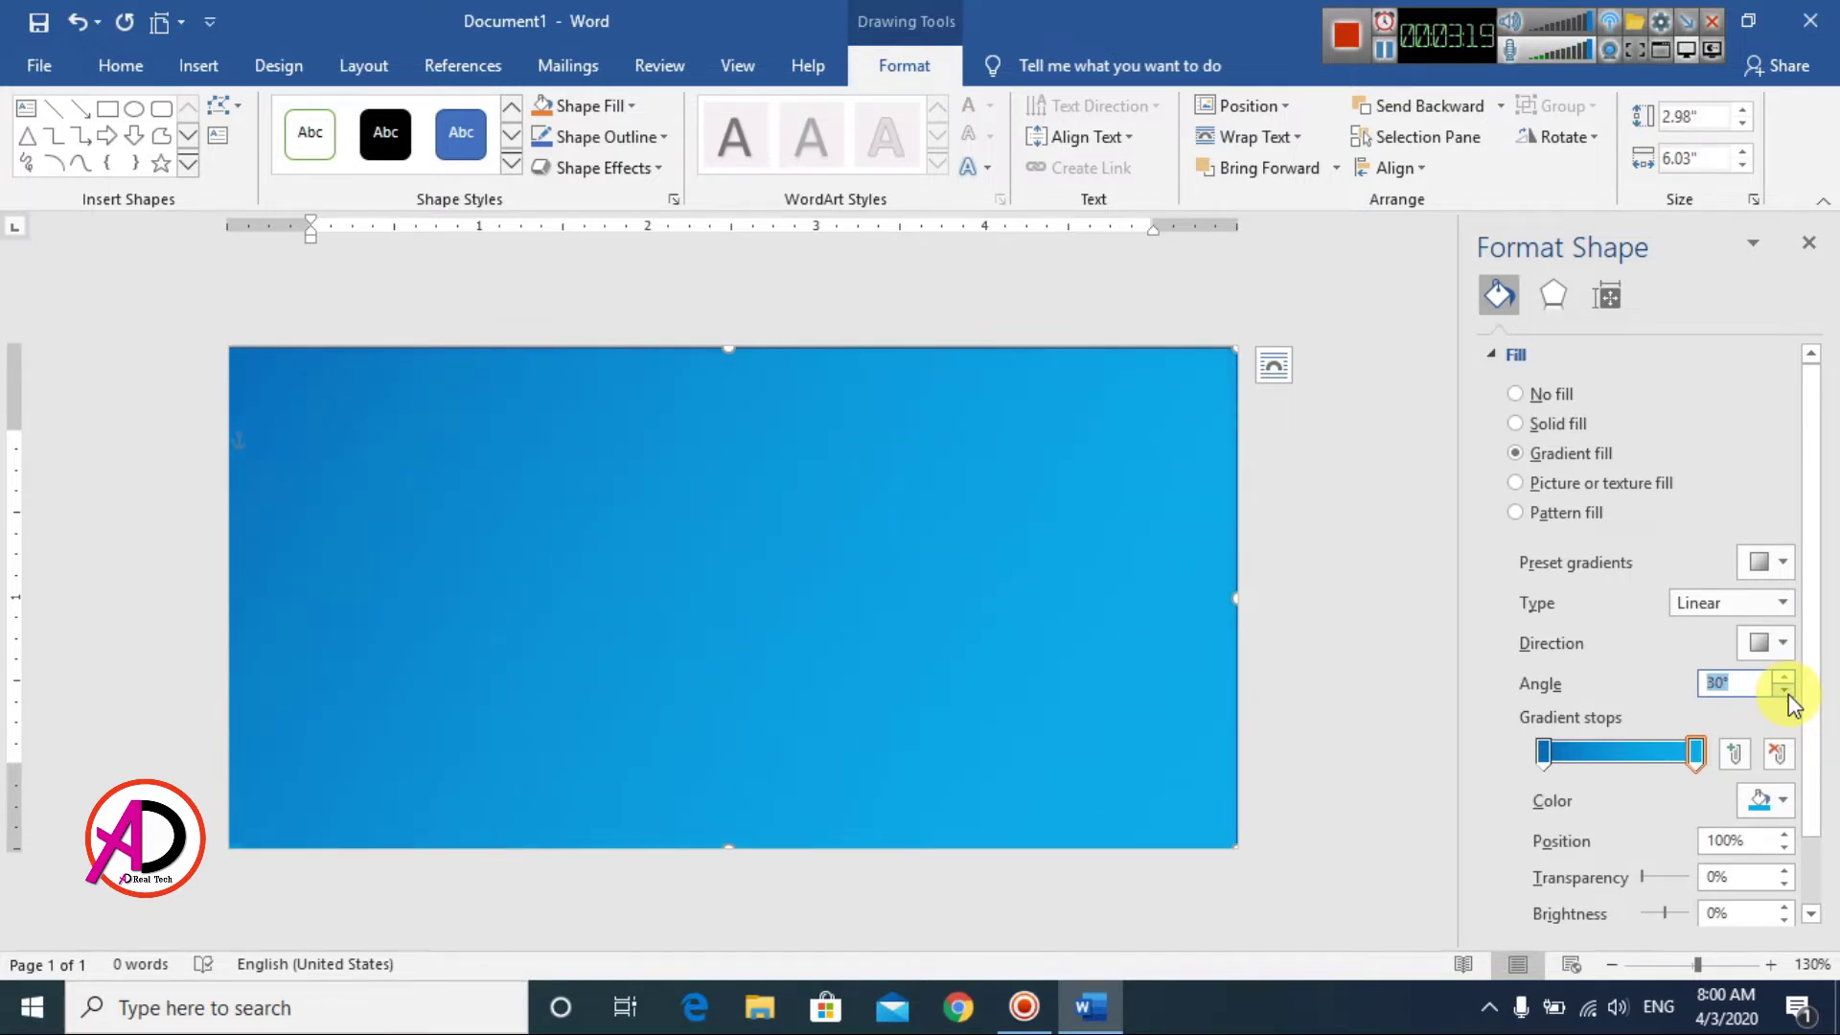
Step: Move the dark blue gradient stop to 20% and the light blue stop to 92%, and close the shape formatting
drag(1543, 753, 1581, 753)
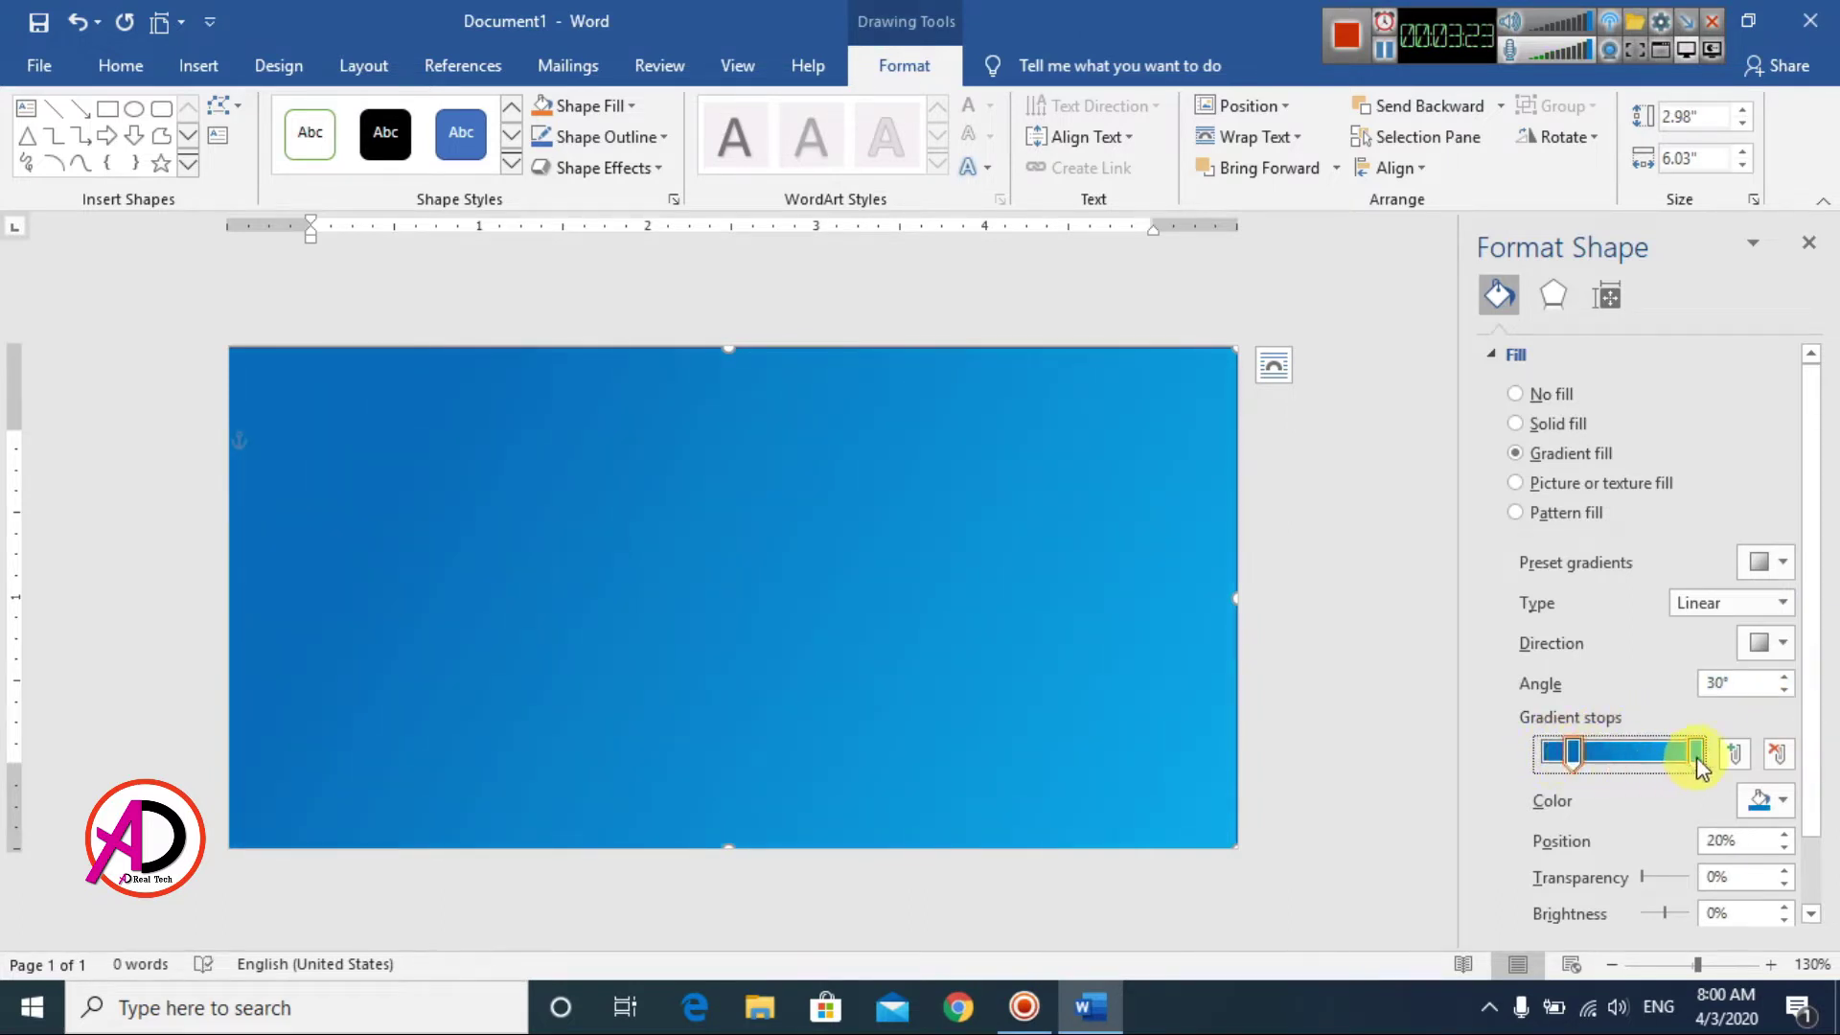
drag(1698, 764, 1688, 769)
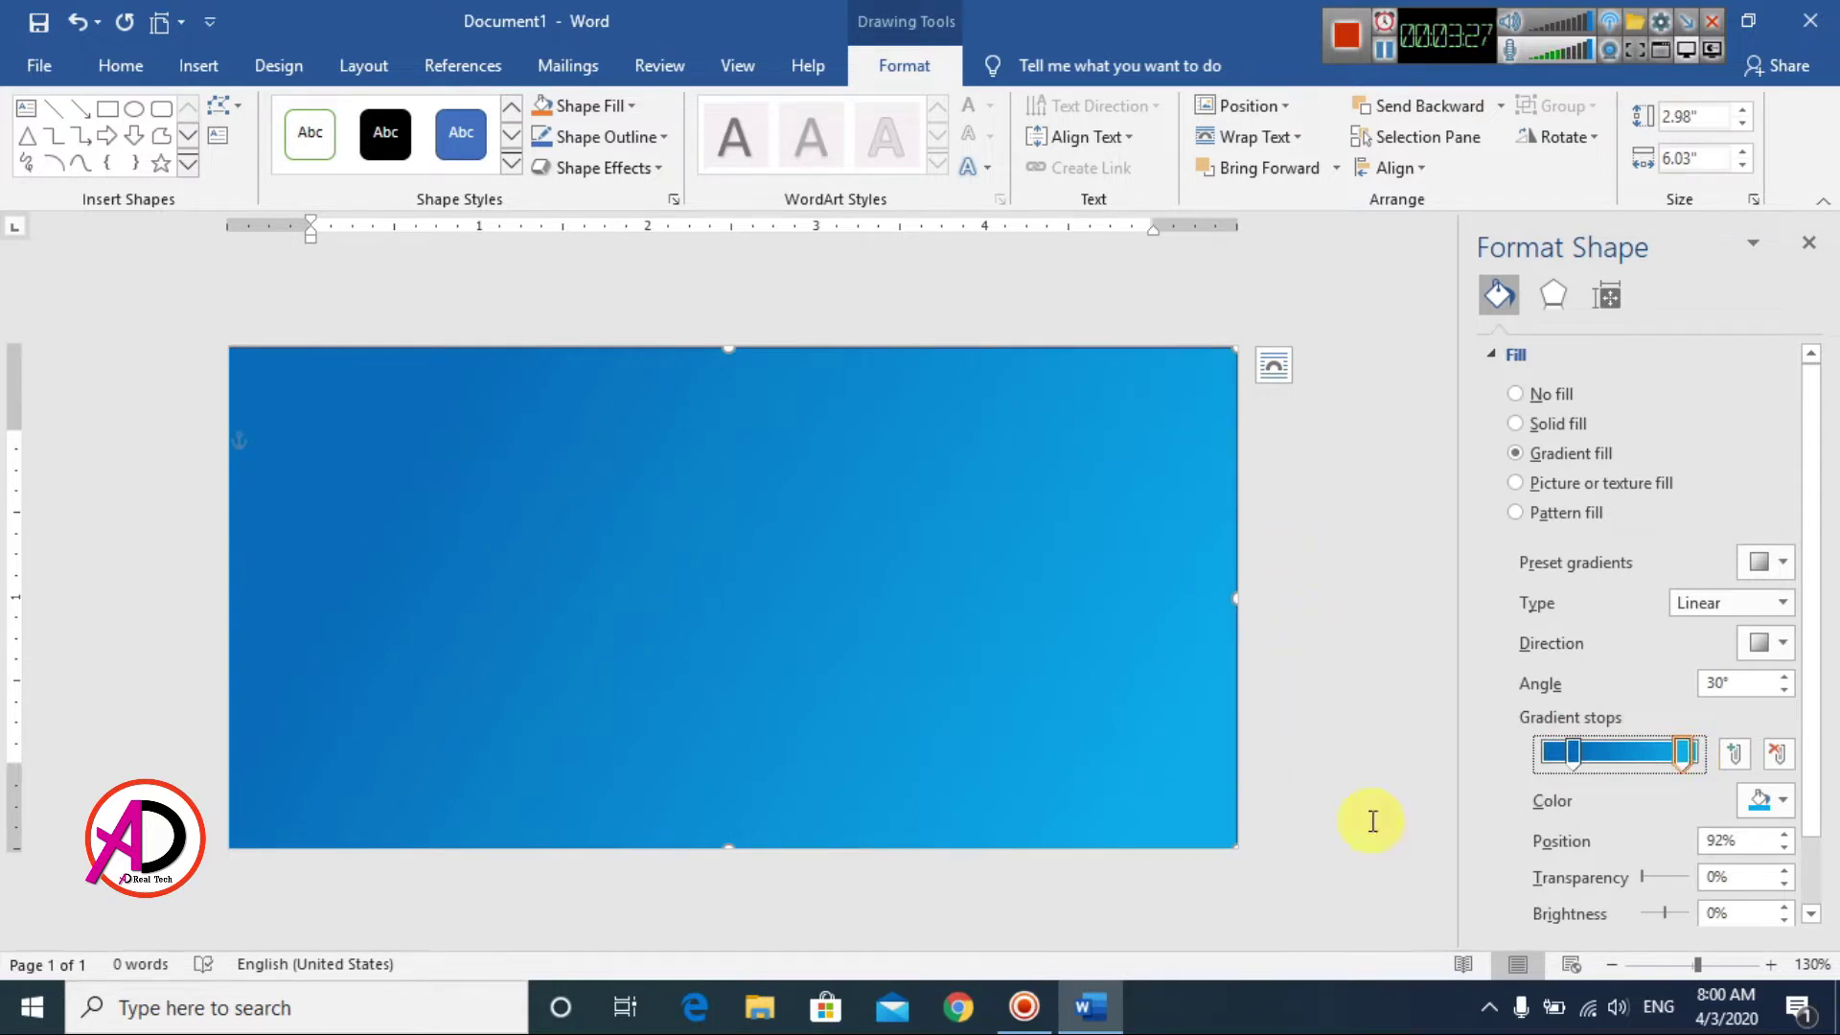
click(1809, 245)
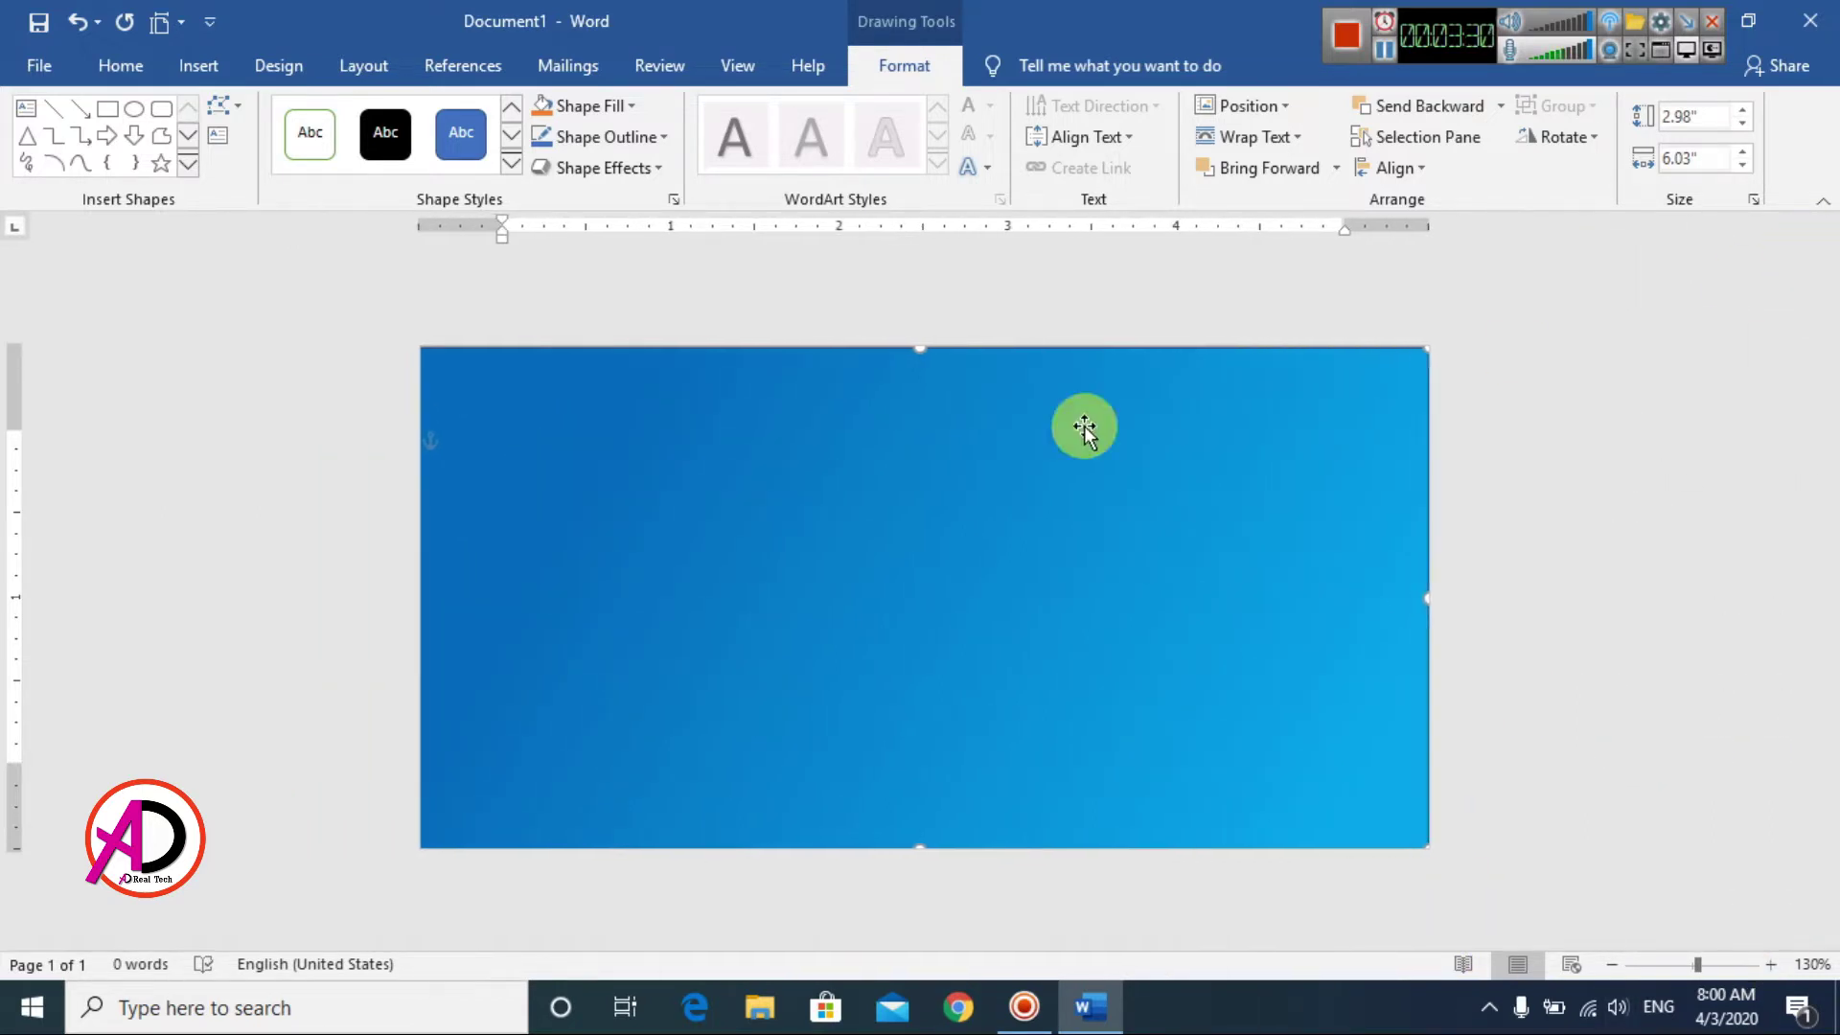
Step: Remove the outline from the background rectangle and deselect it
click(610, 137)
click(585, 372)
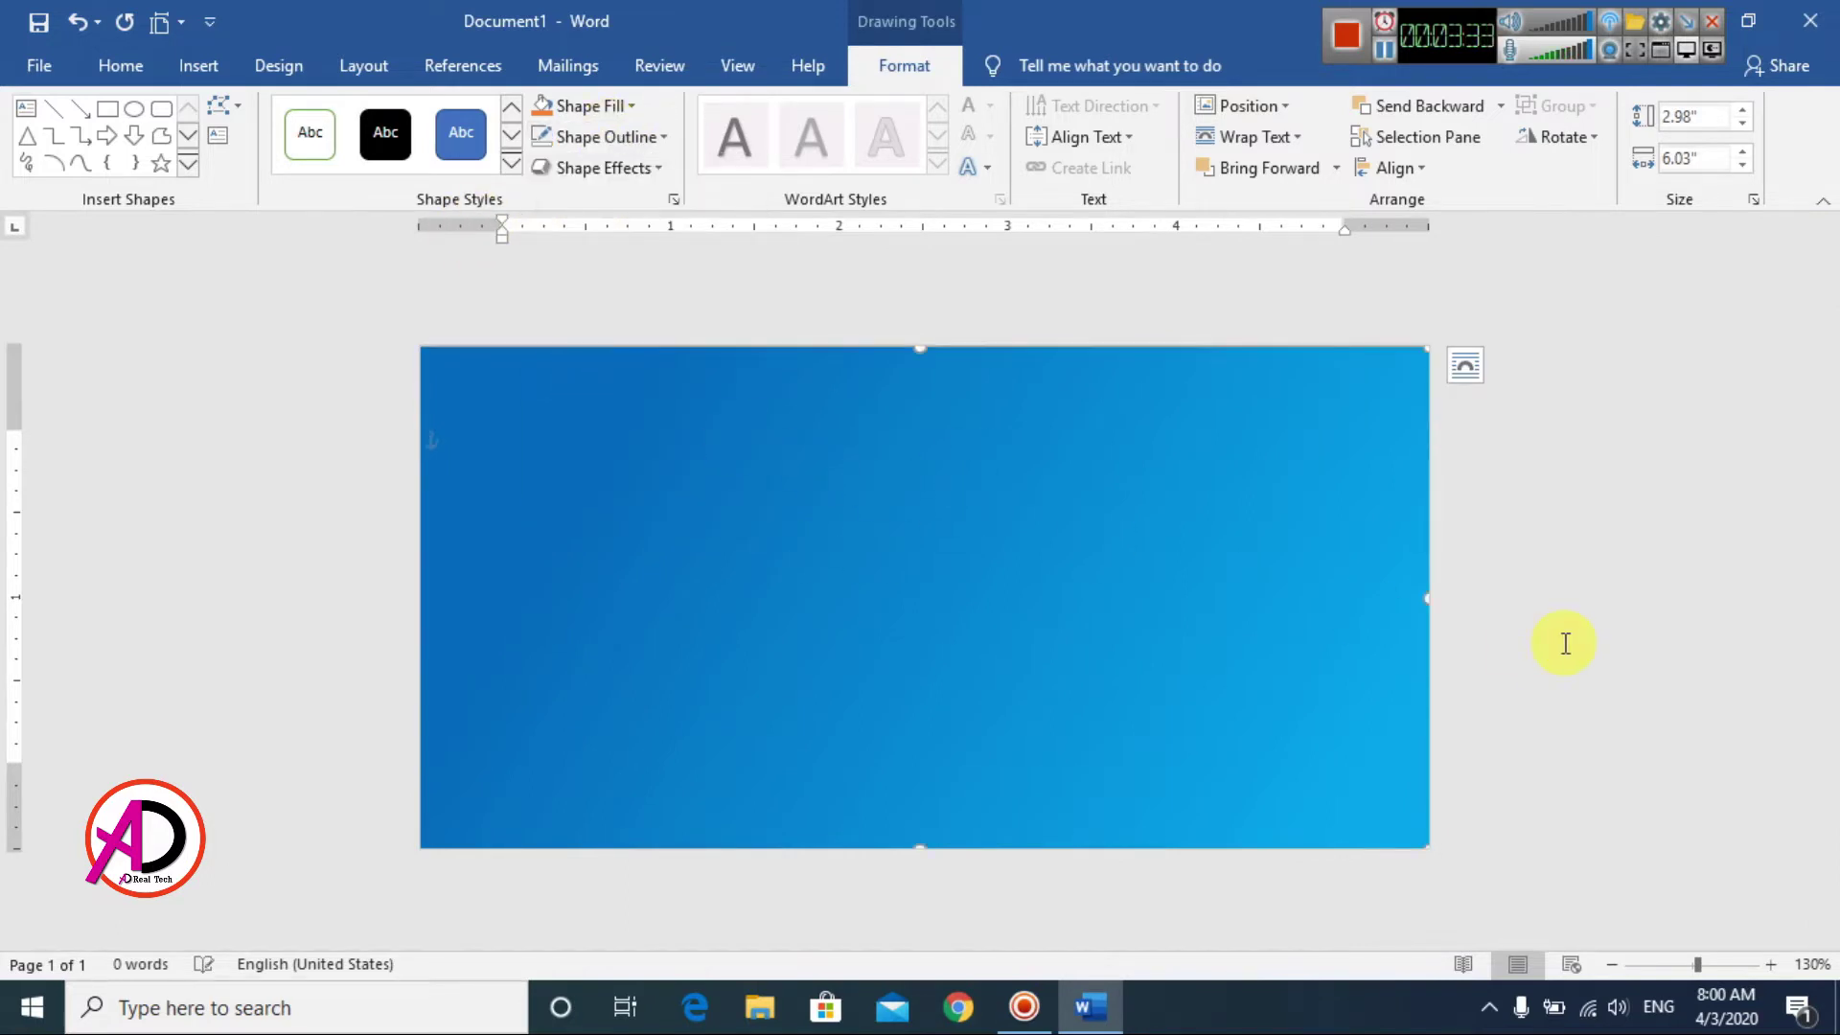
click(1565, 643)
Step: Draw an upright rectangle right of the page's center, about 1.74 inches wide and 3.47 inches high
scroll(1014, 623, down, 6)
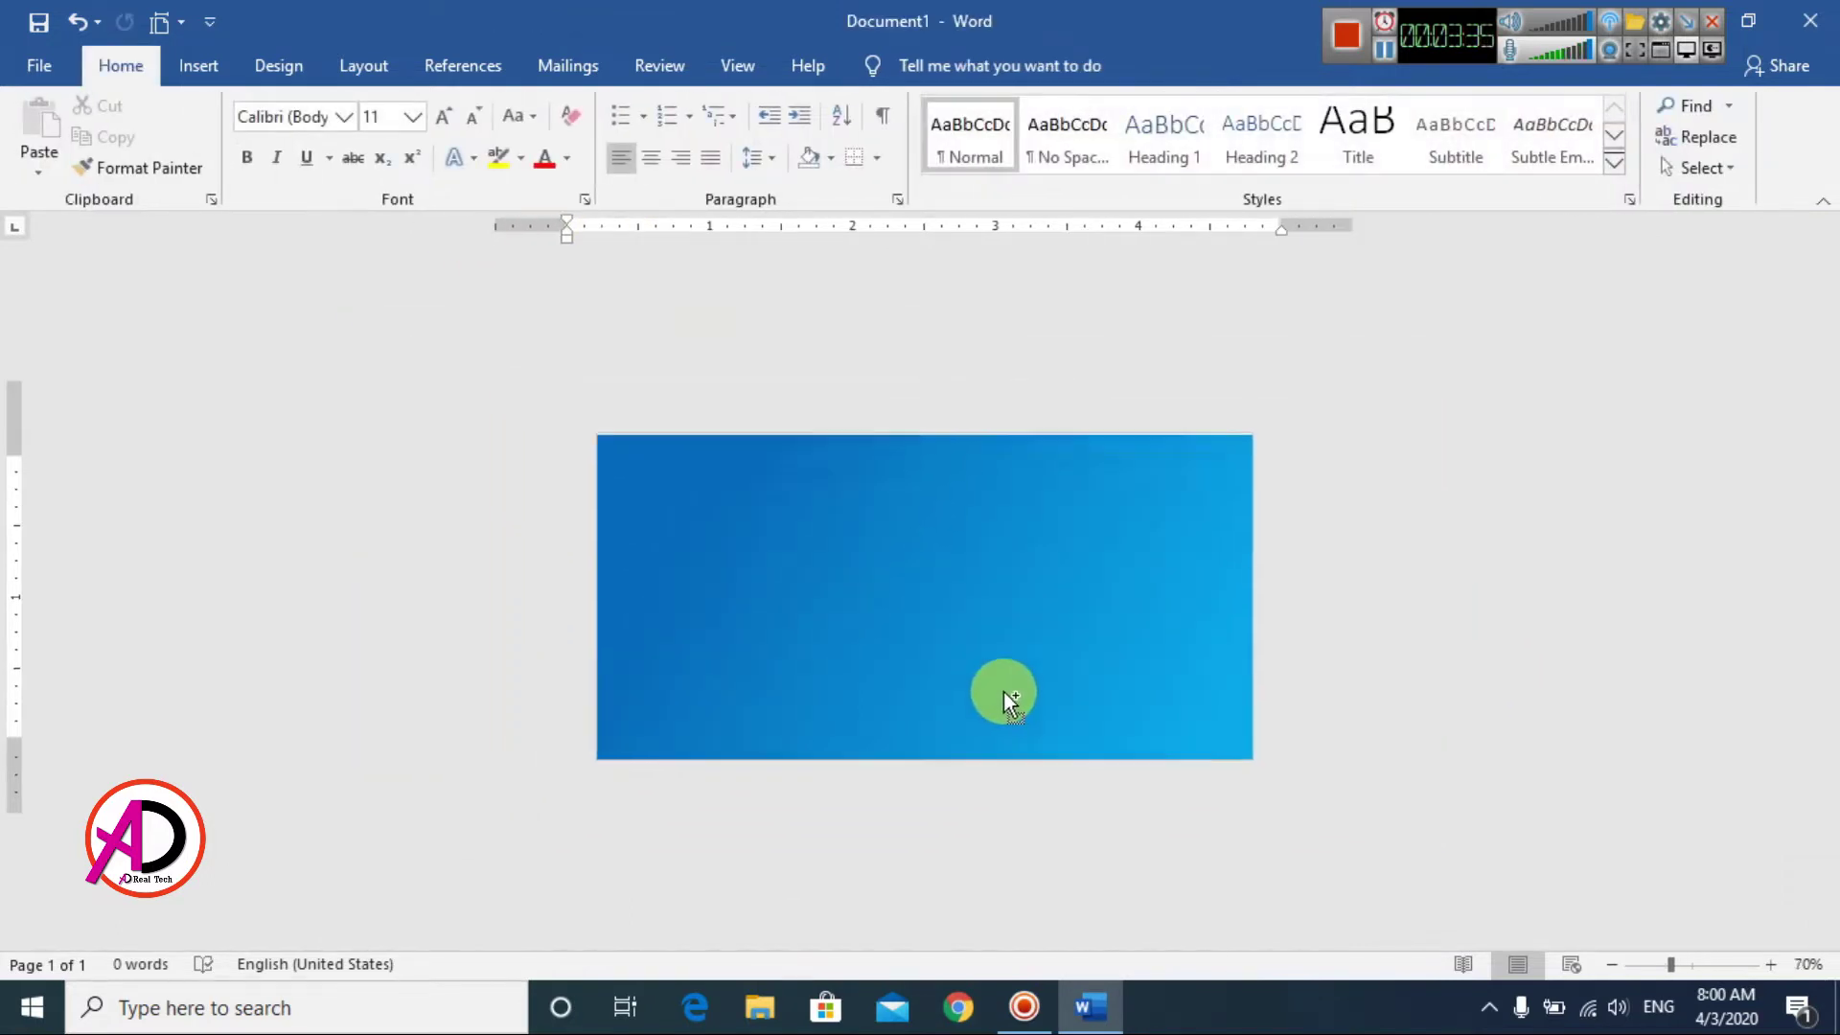
scroll(1003, 692, up, 4)
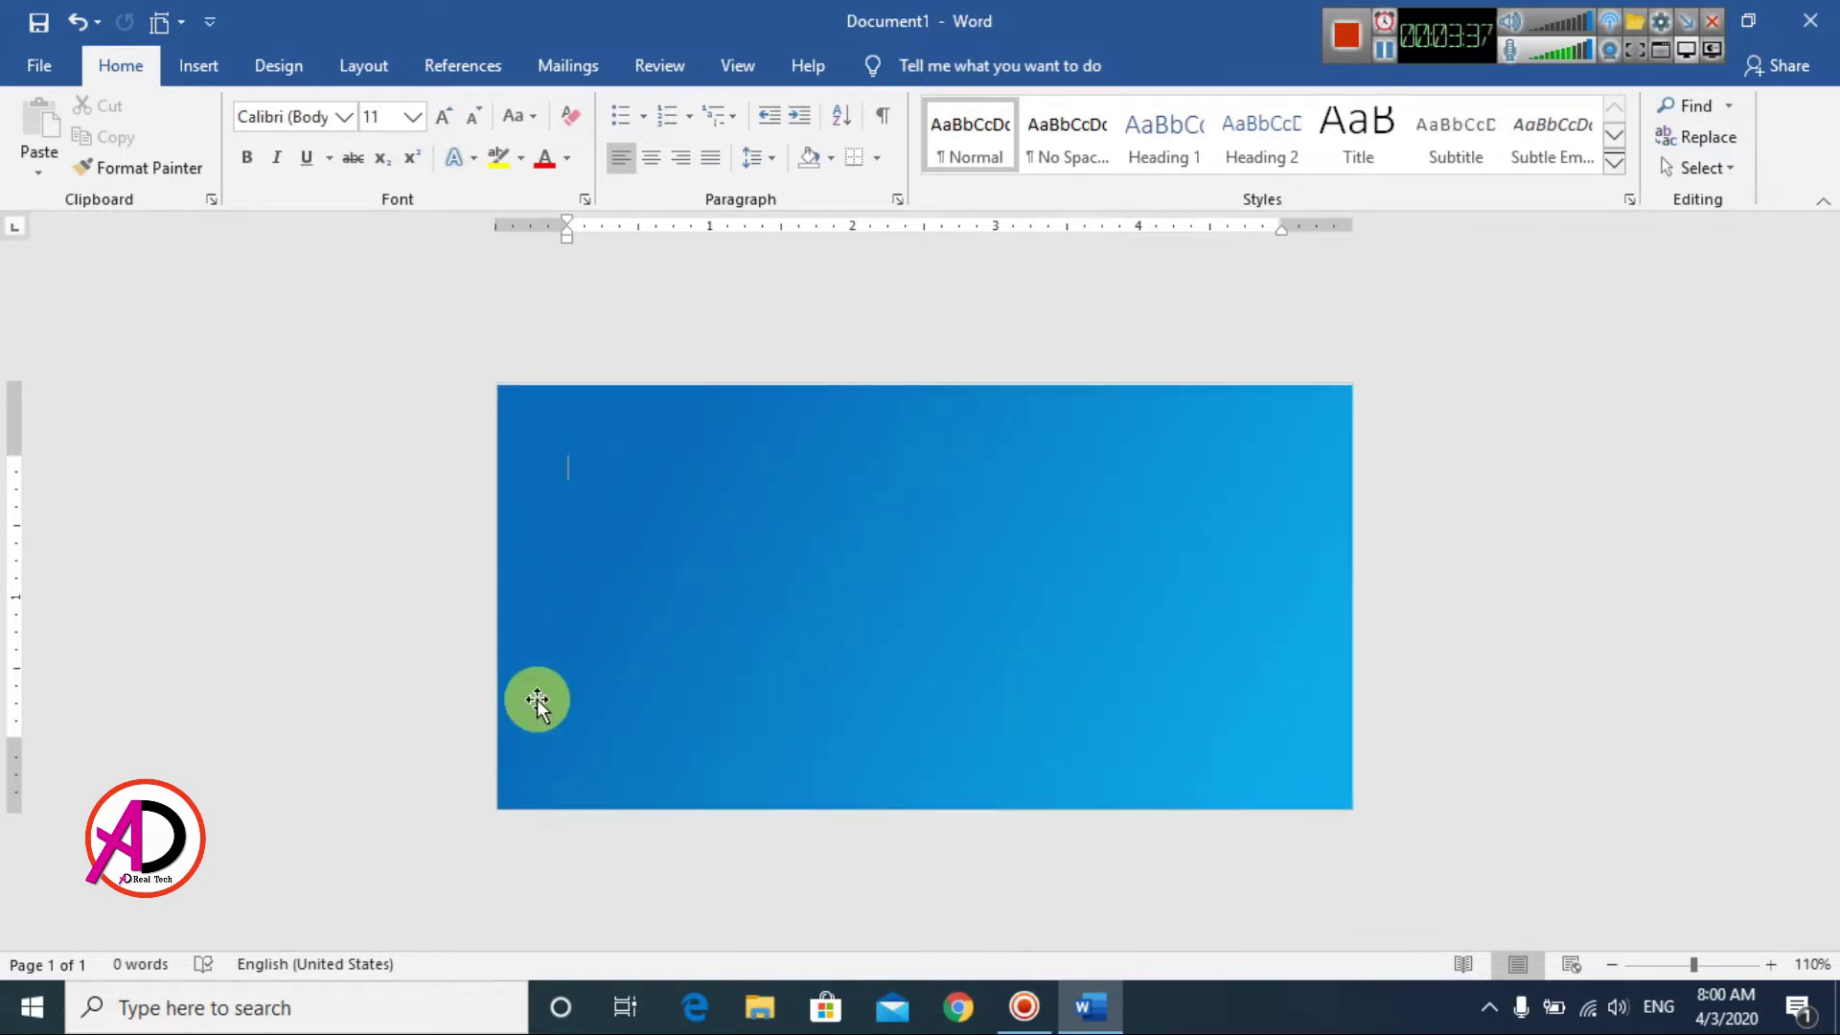
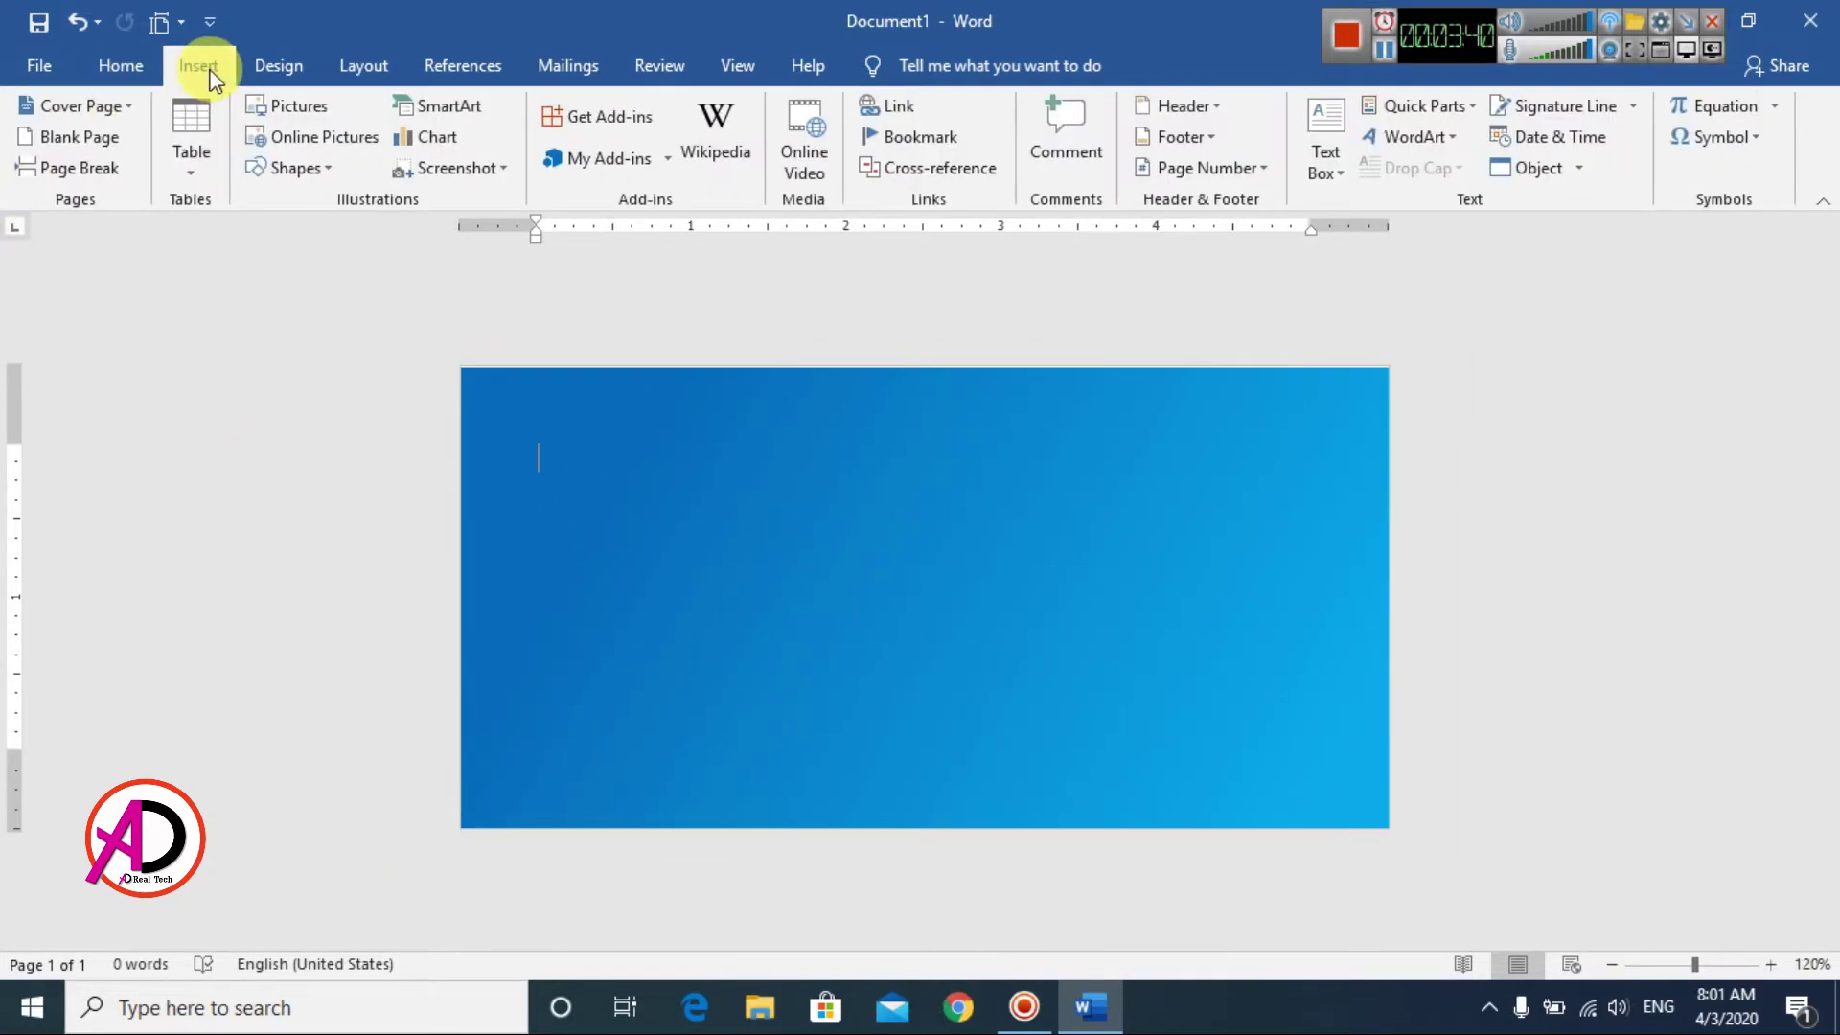
click(296, 171)
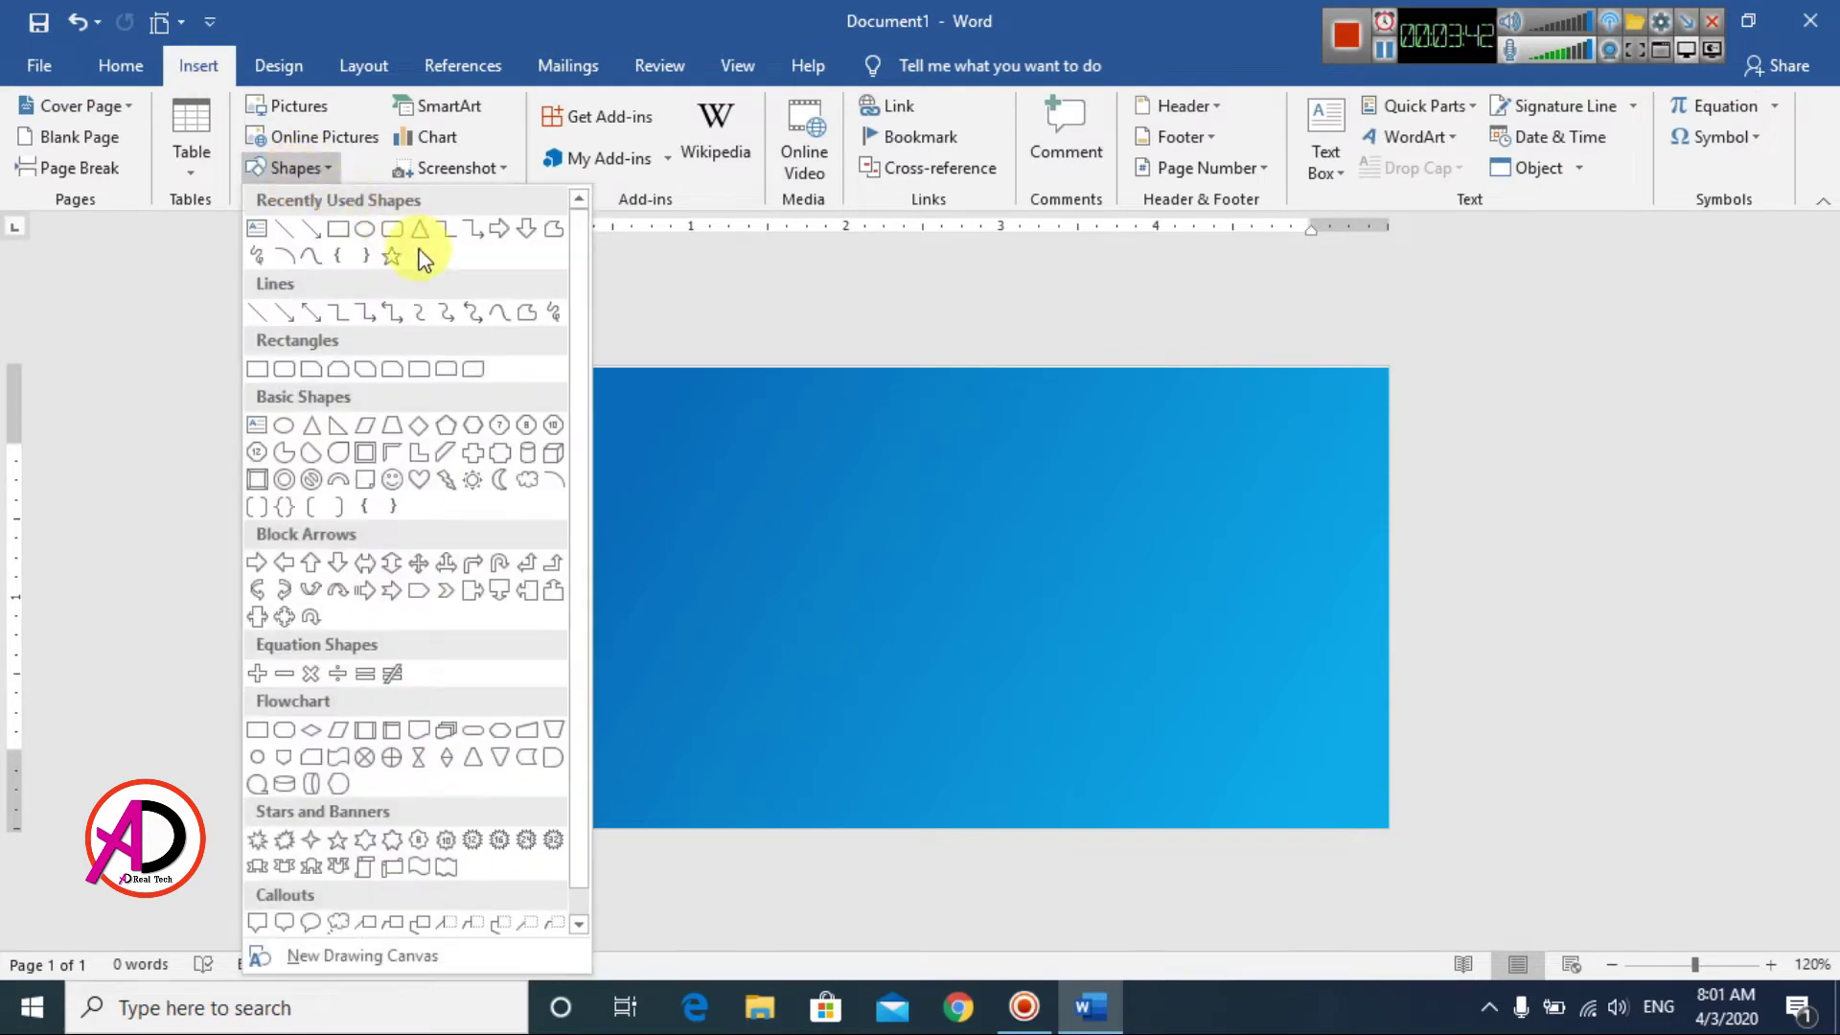
click(335, 230)
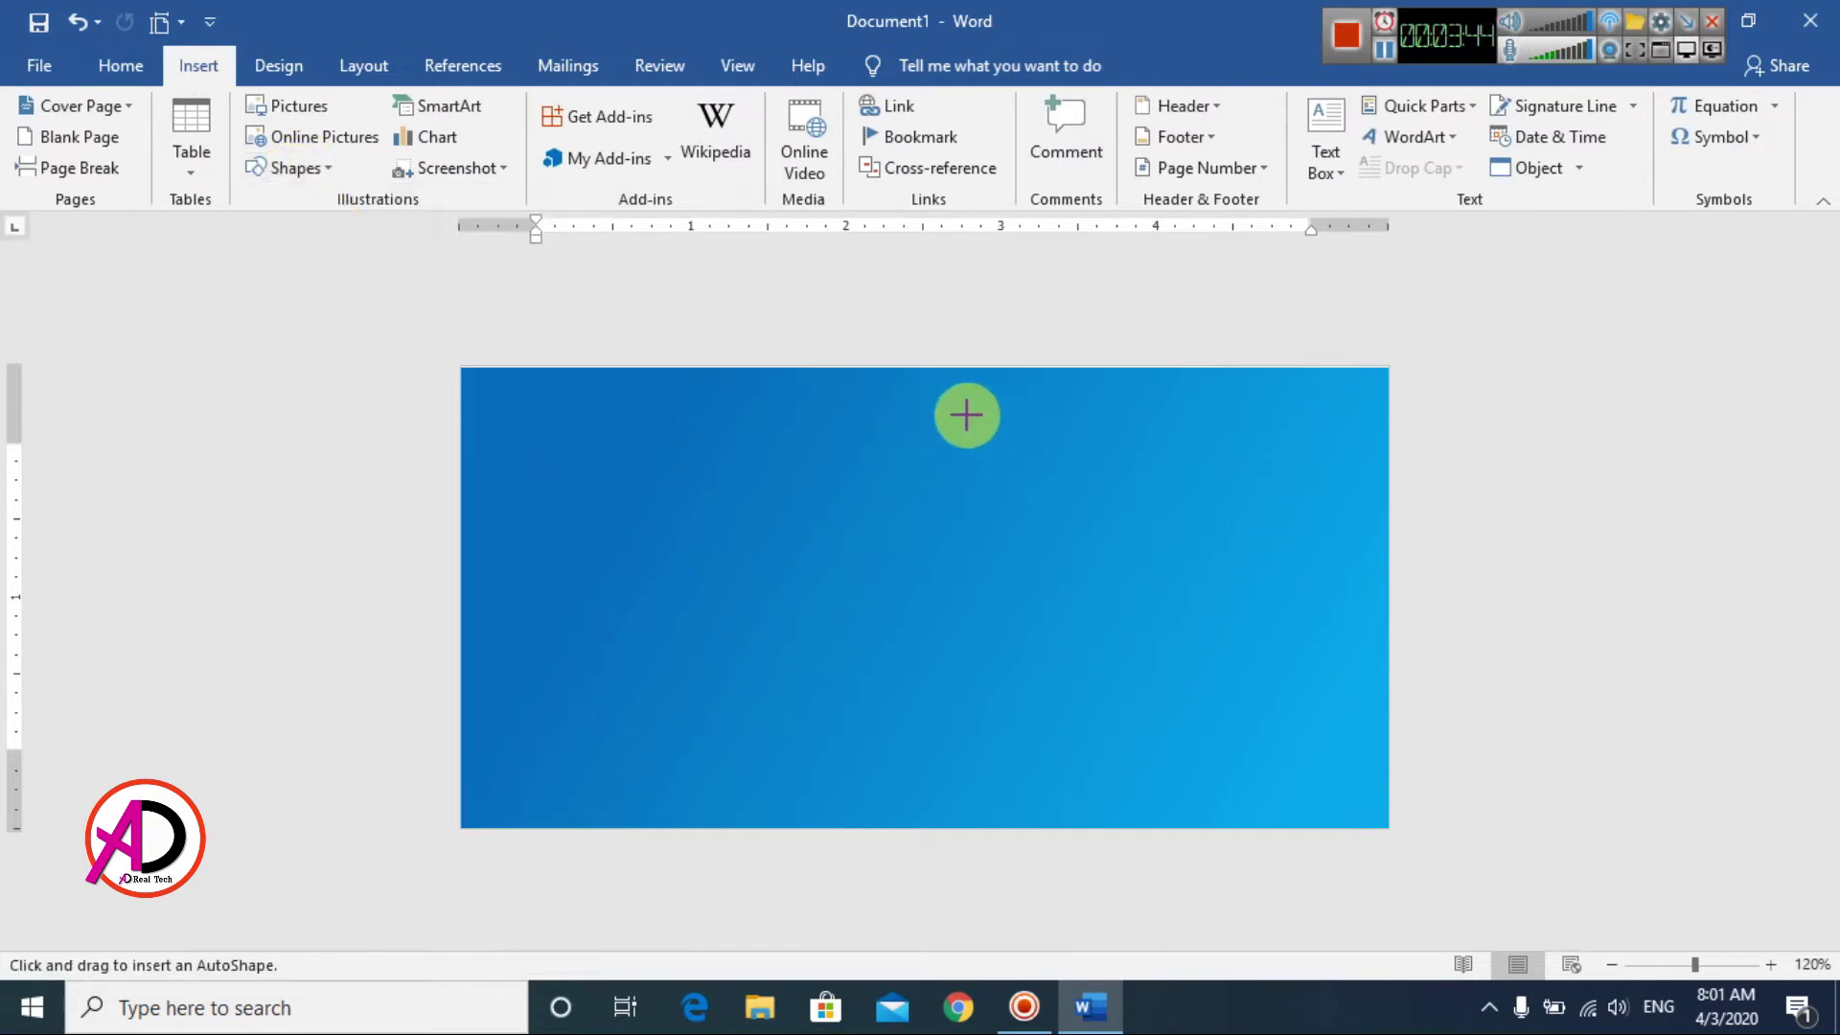
drag(929, 386, 1191, 920)
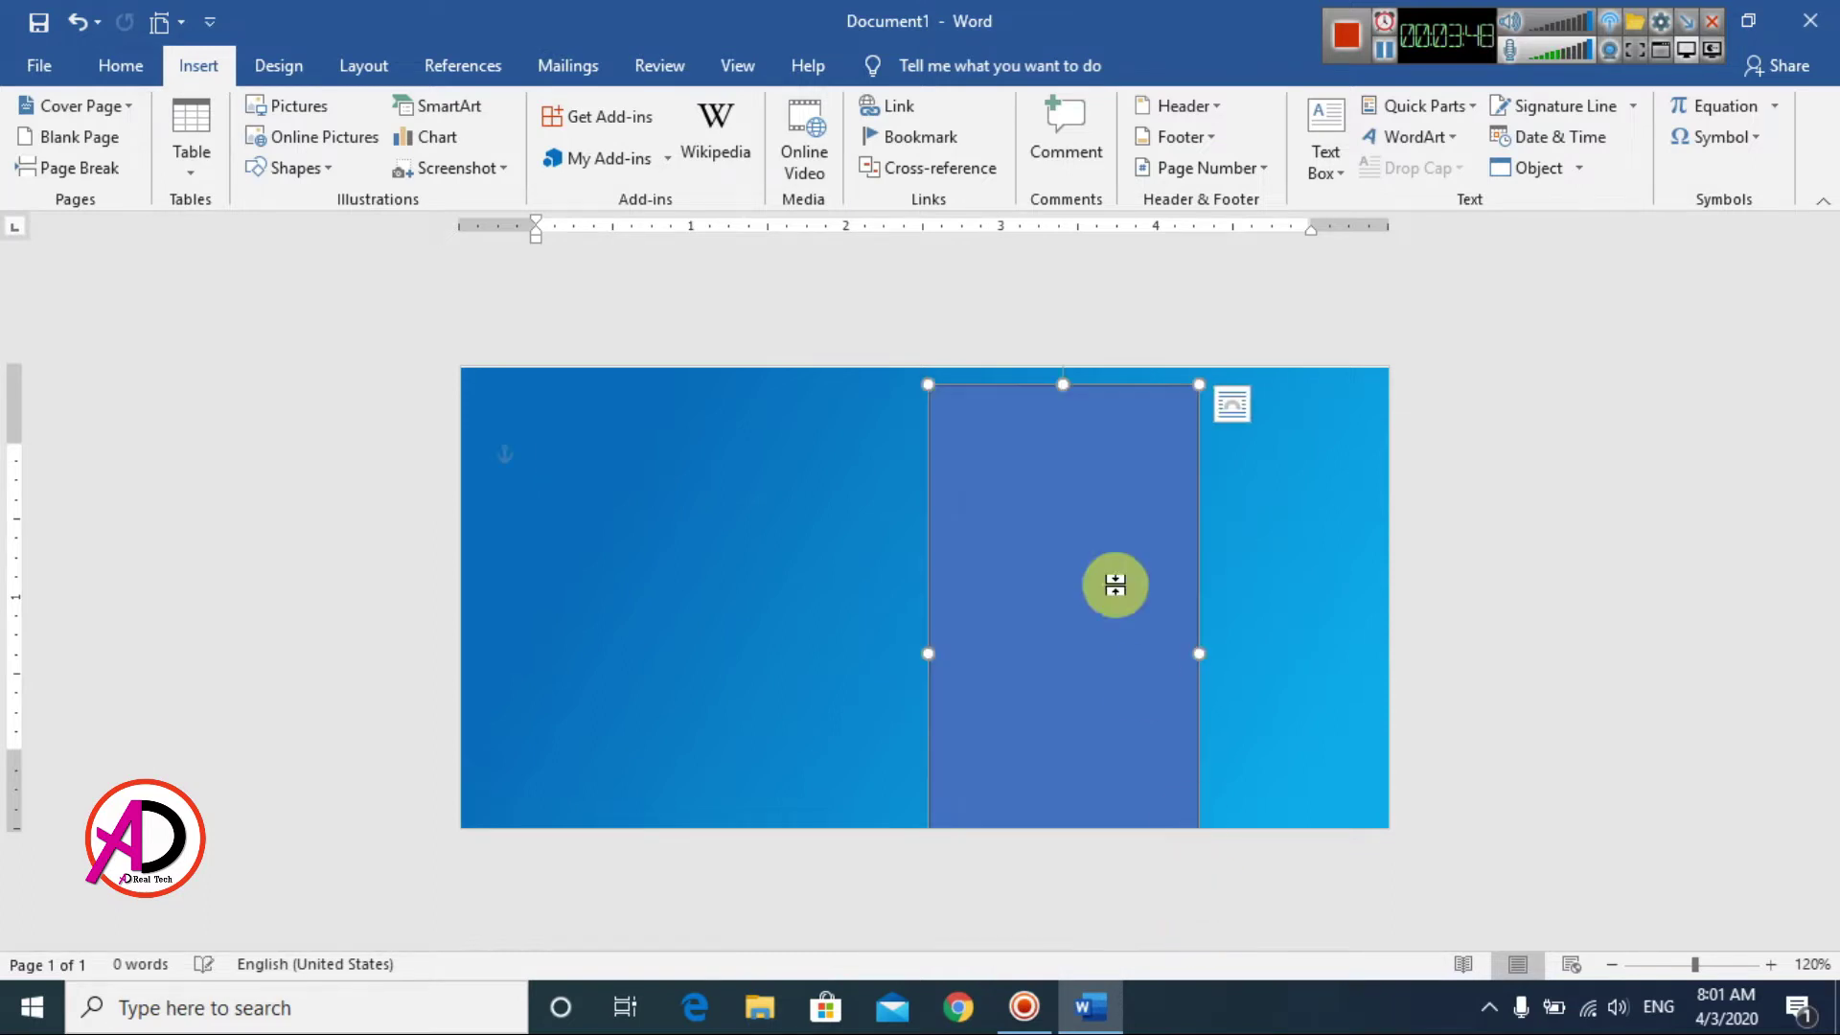
Step: Tilt the new rectangle clockwise, lengthen it to about 4.53 inches, and position it as a diagonal band reaching the page's top-right corner
drag(1072, 476, 1069, 538)
drag(1055, 447, 1166, 472)
drag(1257, 521, 1252, 374)
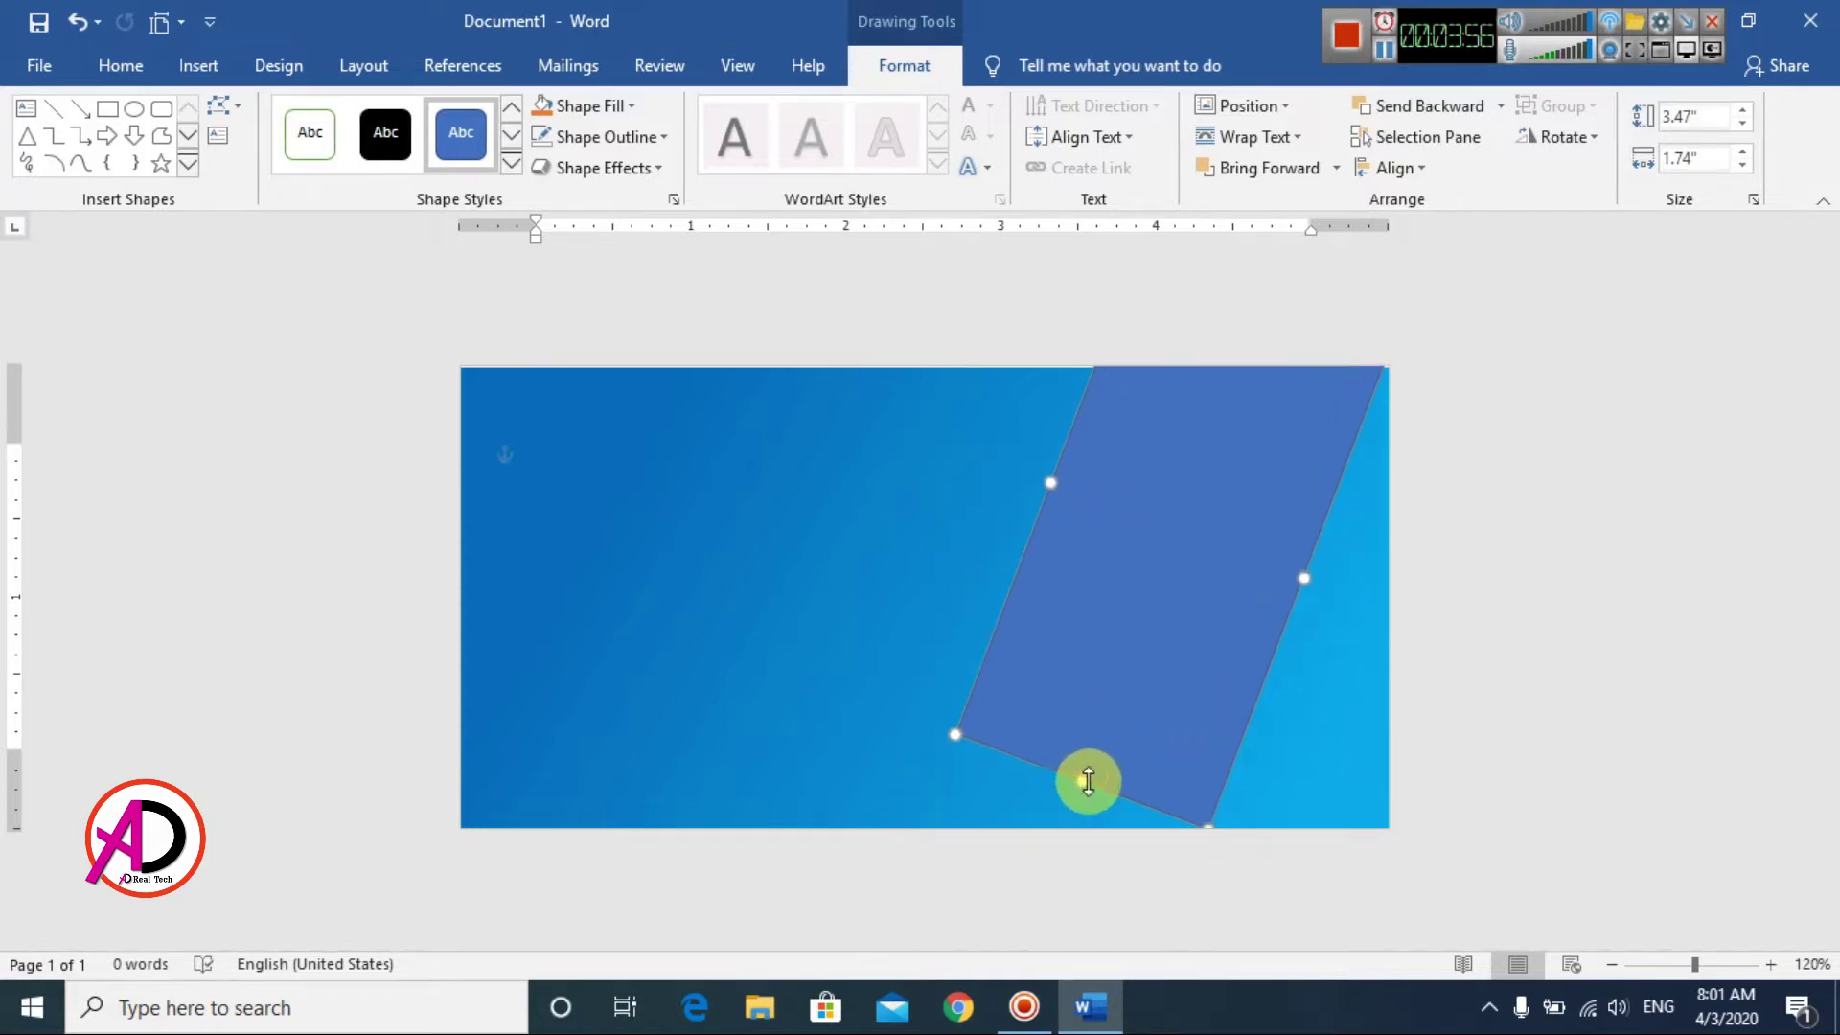
drag(1087, 781, 1021, 900)
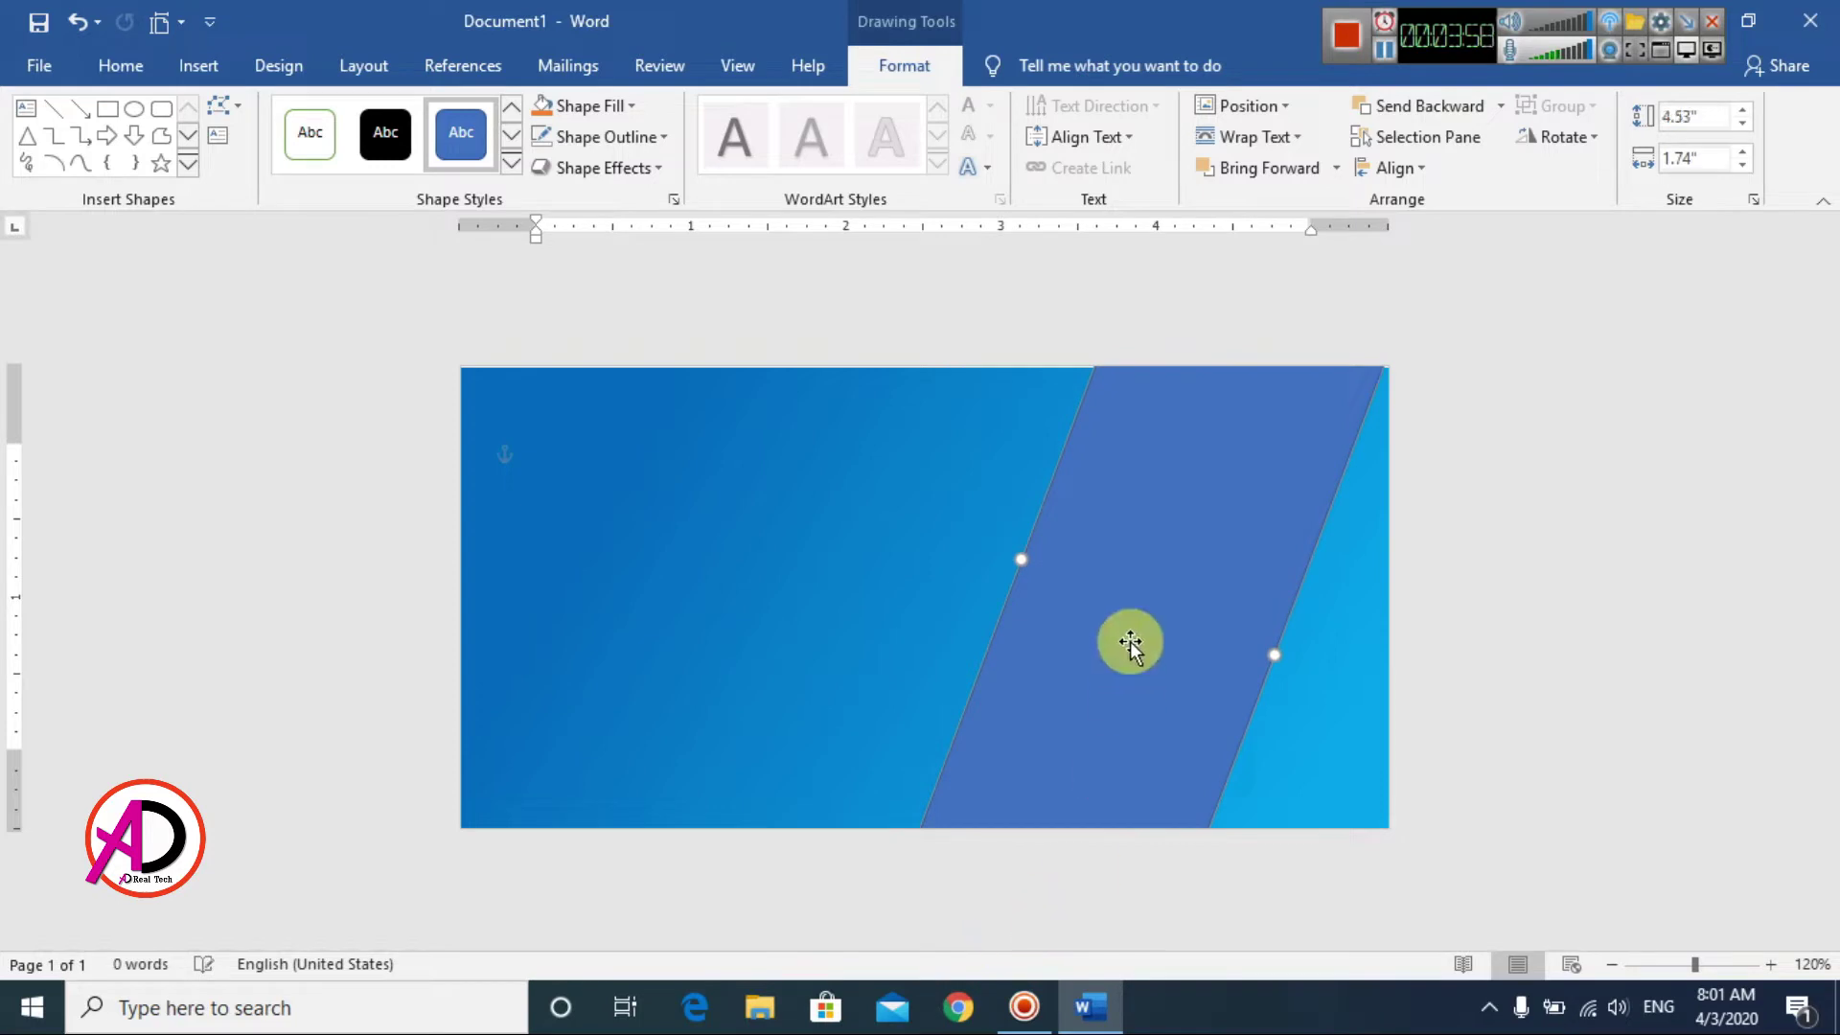
drag(1132, 637, 1138, 640)
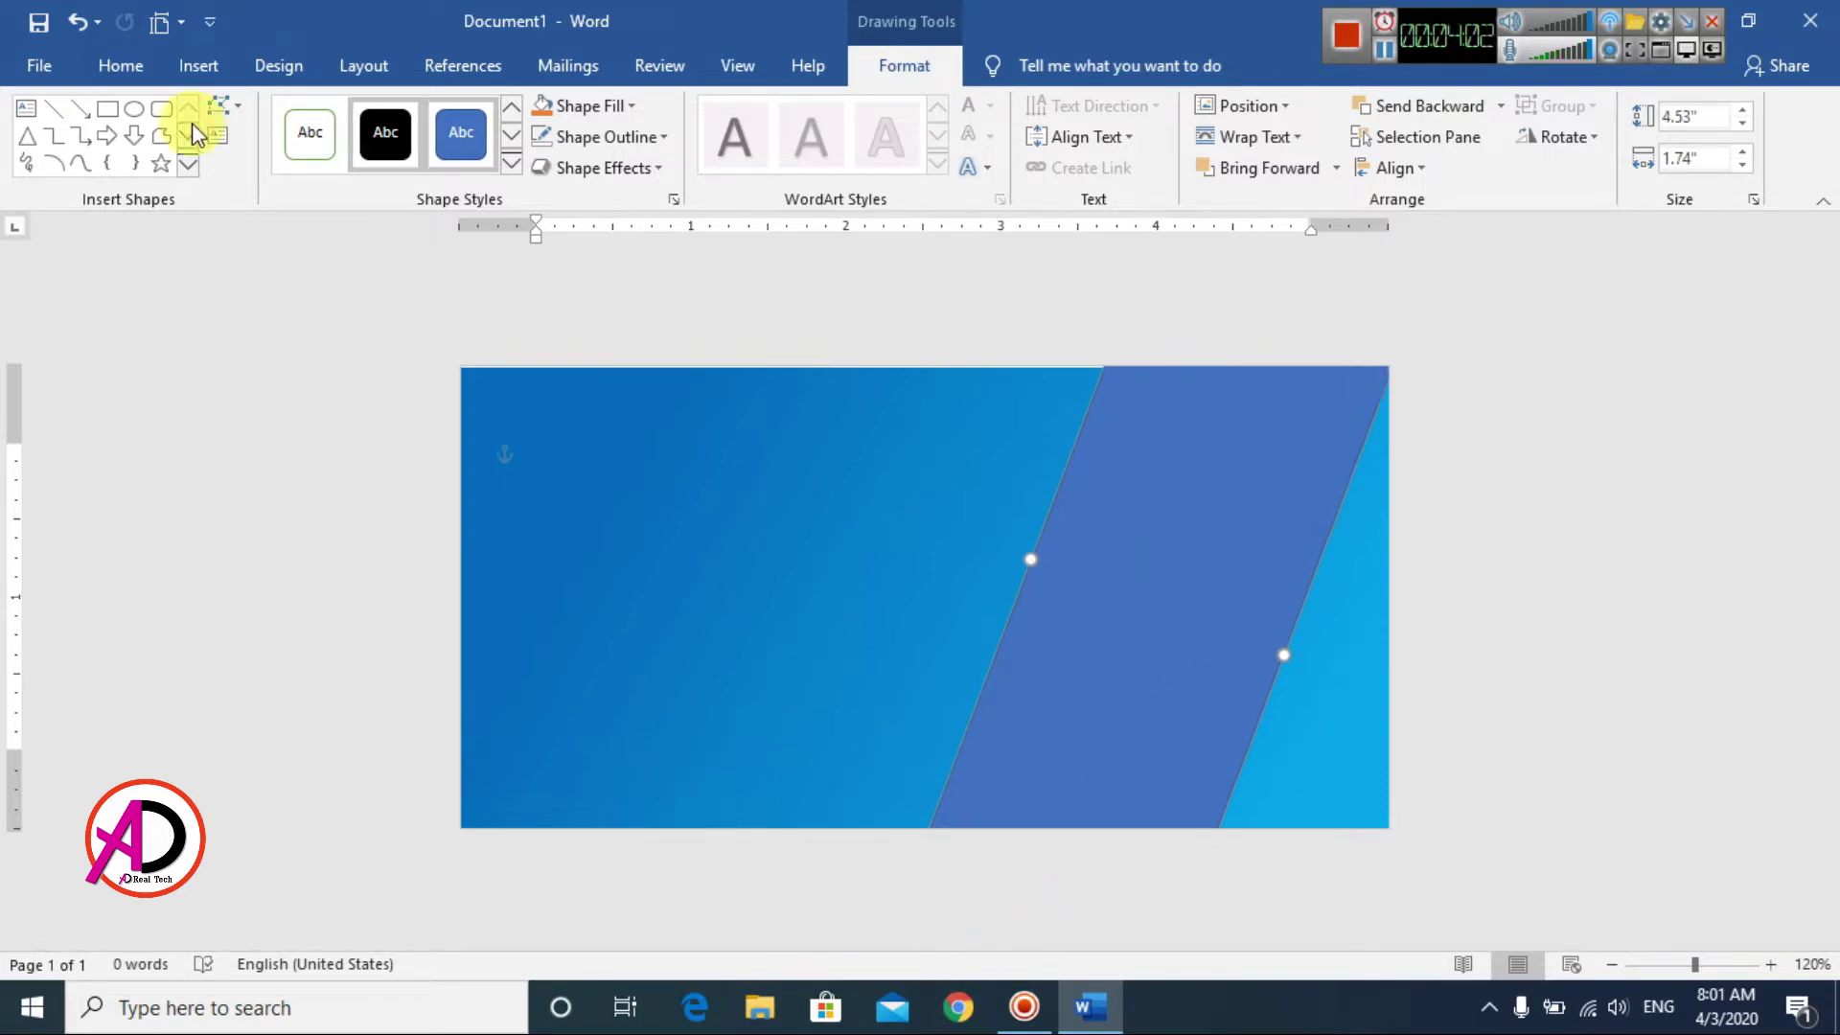
Step: Remove the outline from the diagonal band and fill the band with white
click(605, 139)
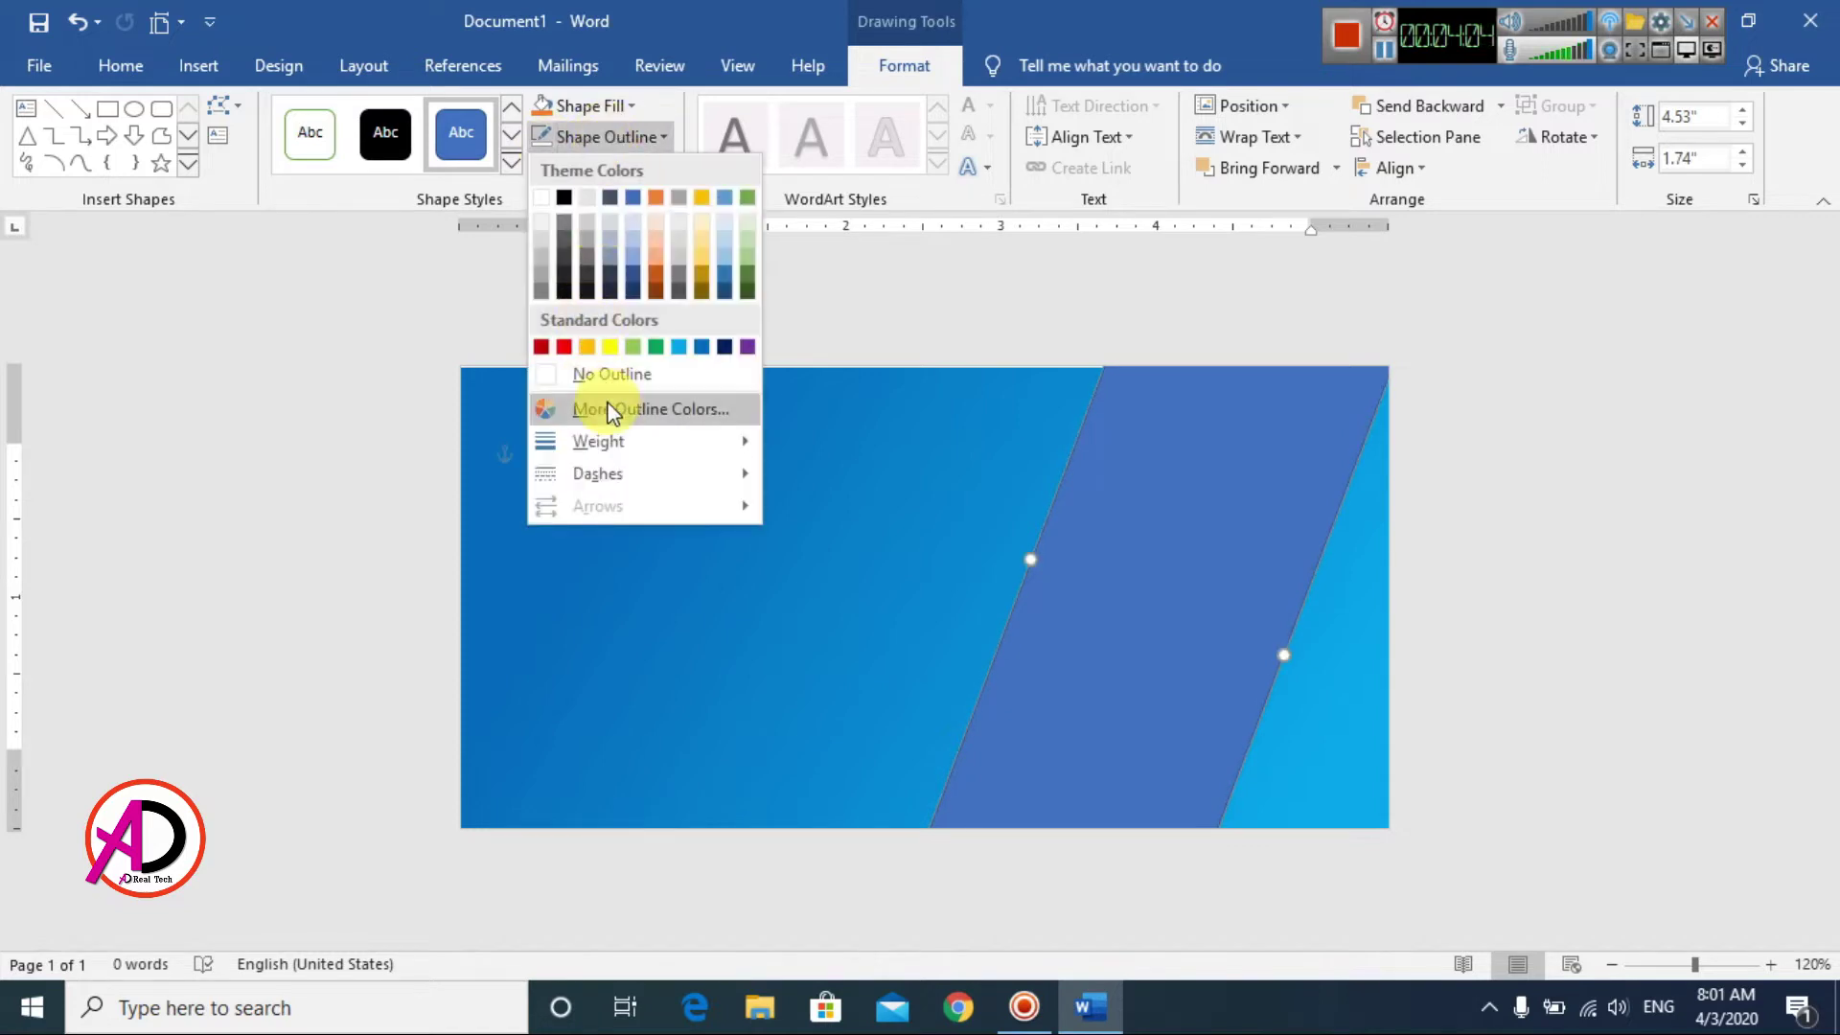
click(622, 377)
click(601, 106)
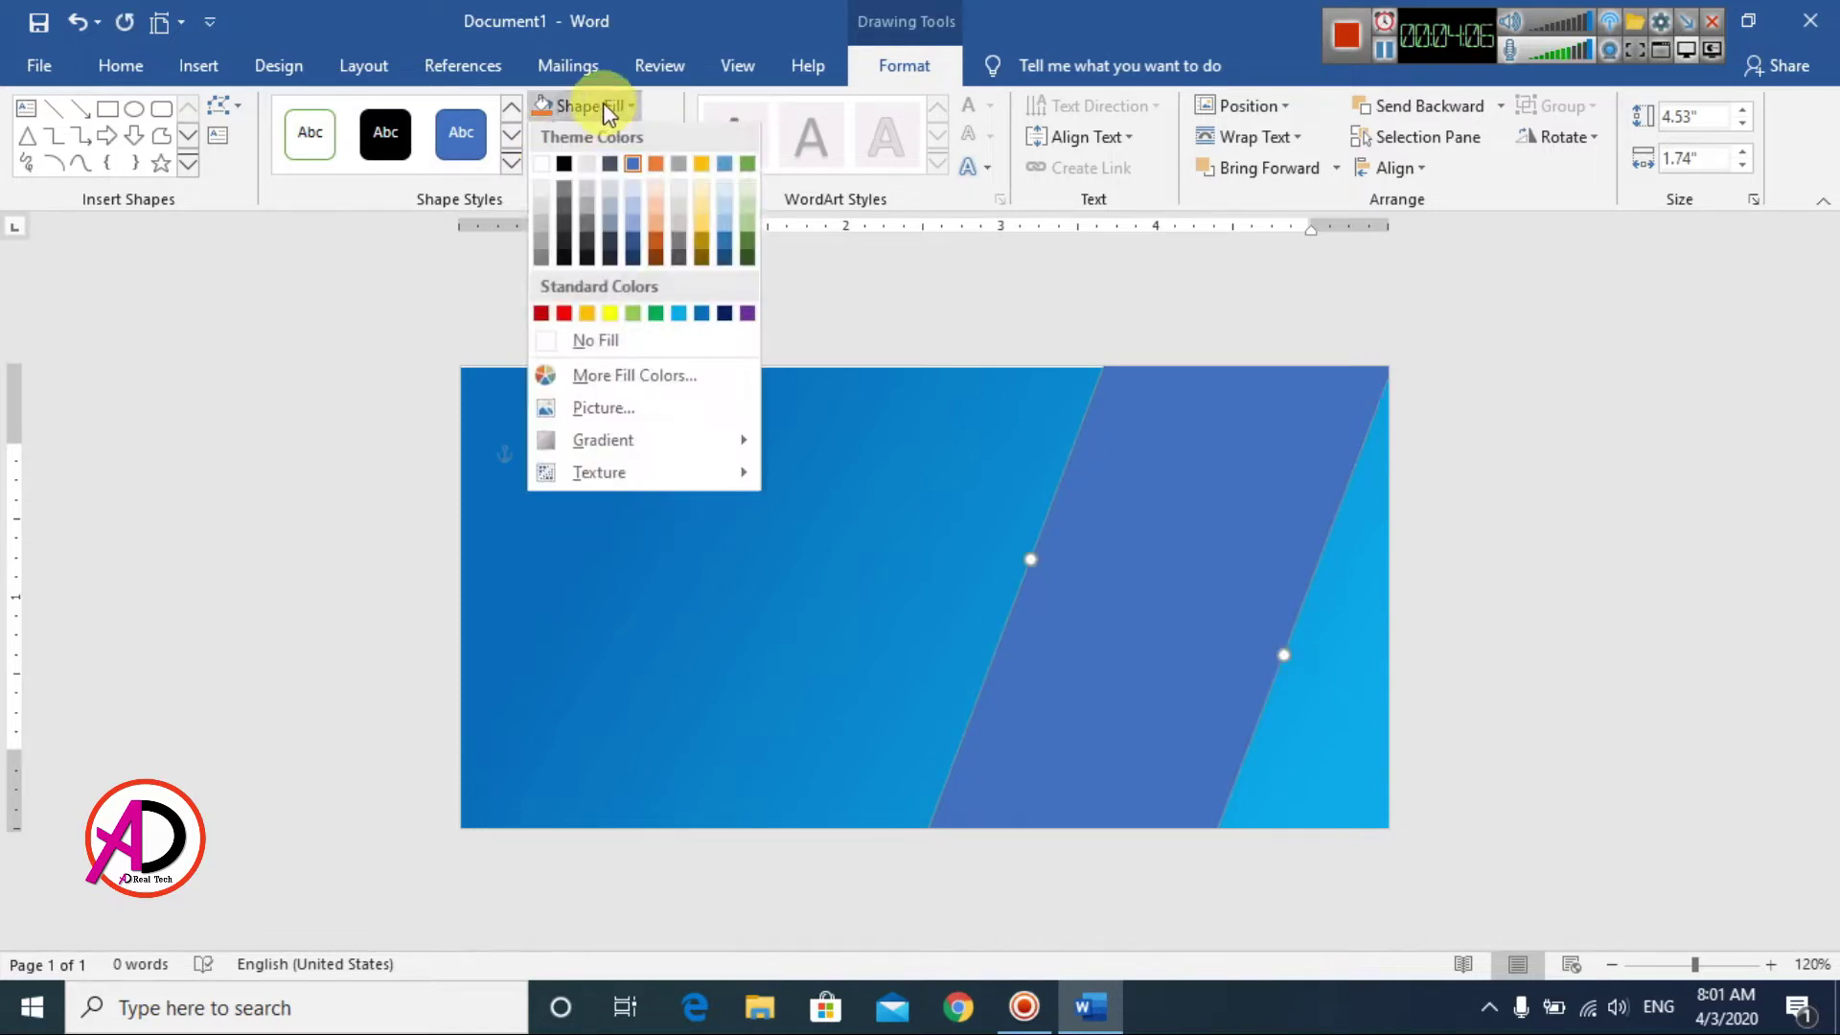
click(546, 170)
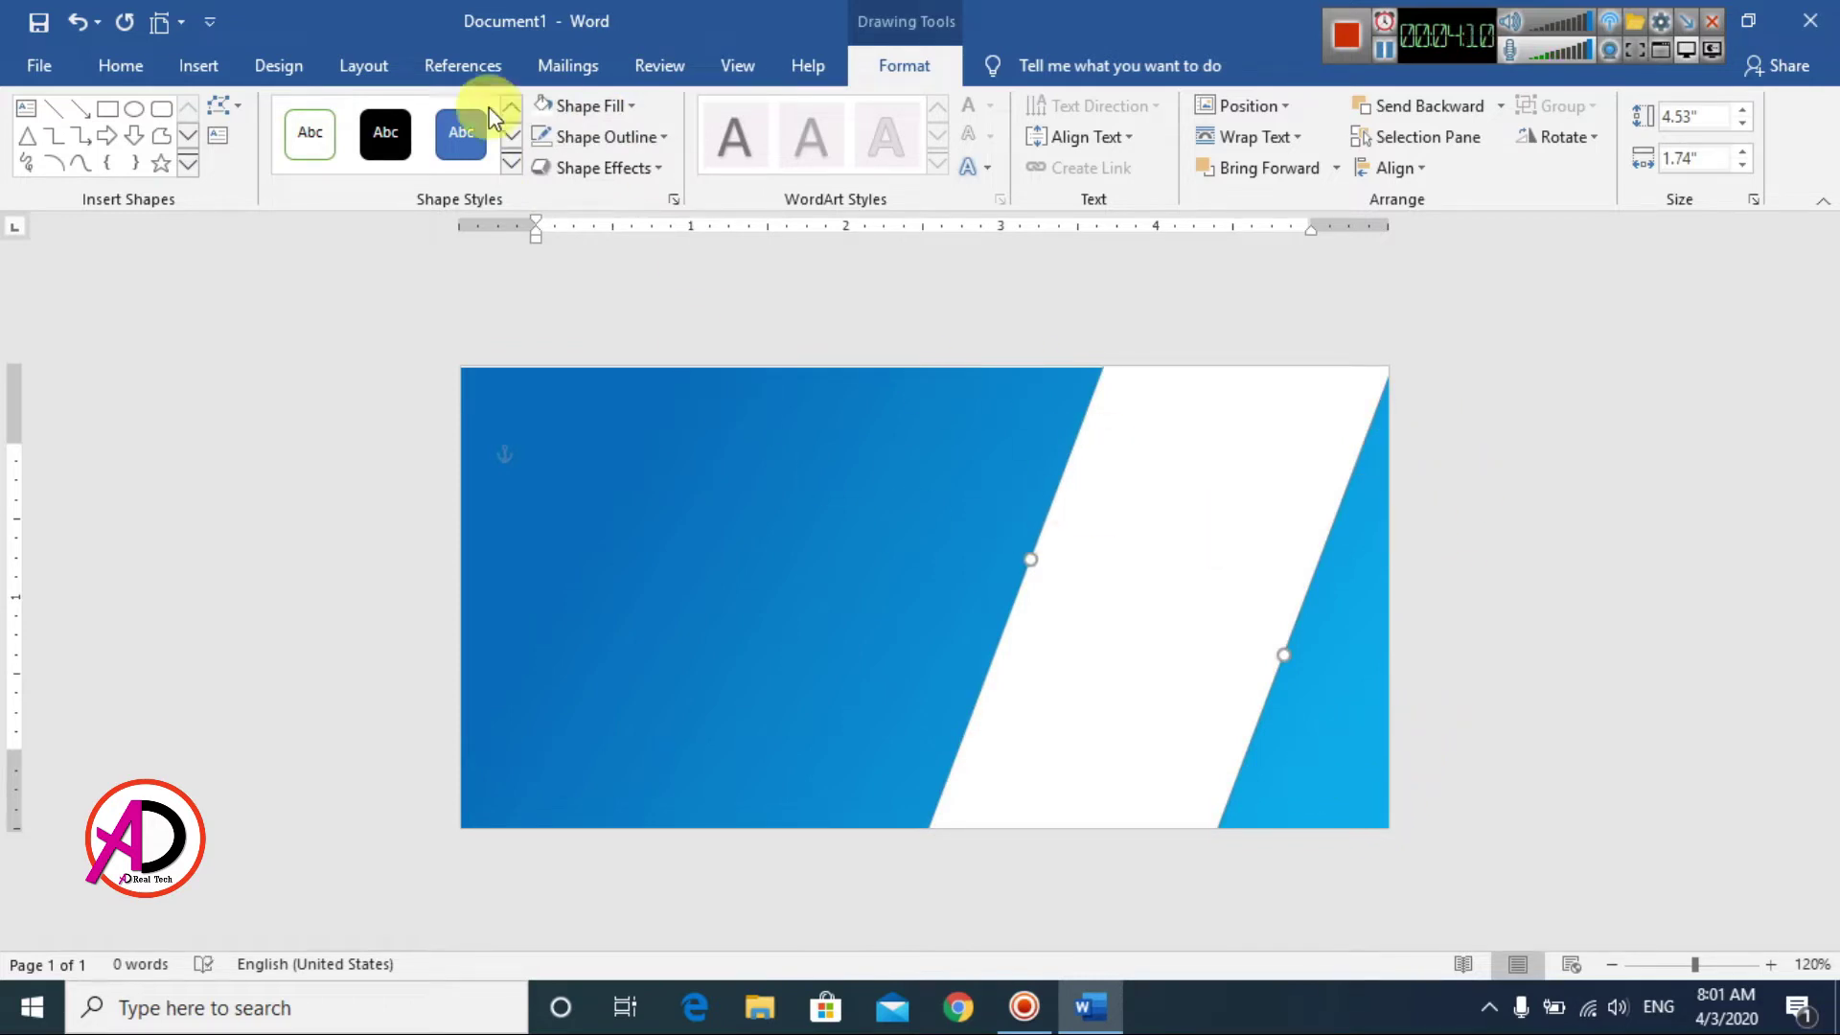
Step: Apply an outer shadow falling along the white band's right edge, and deselect the band
click(605, 178)
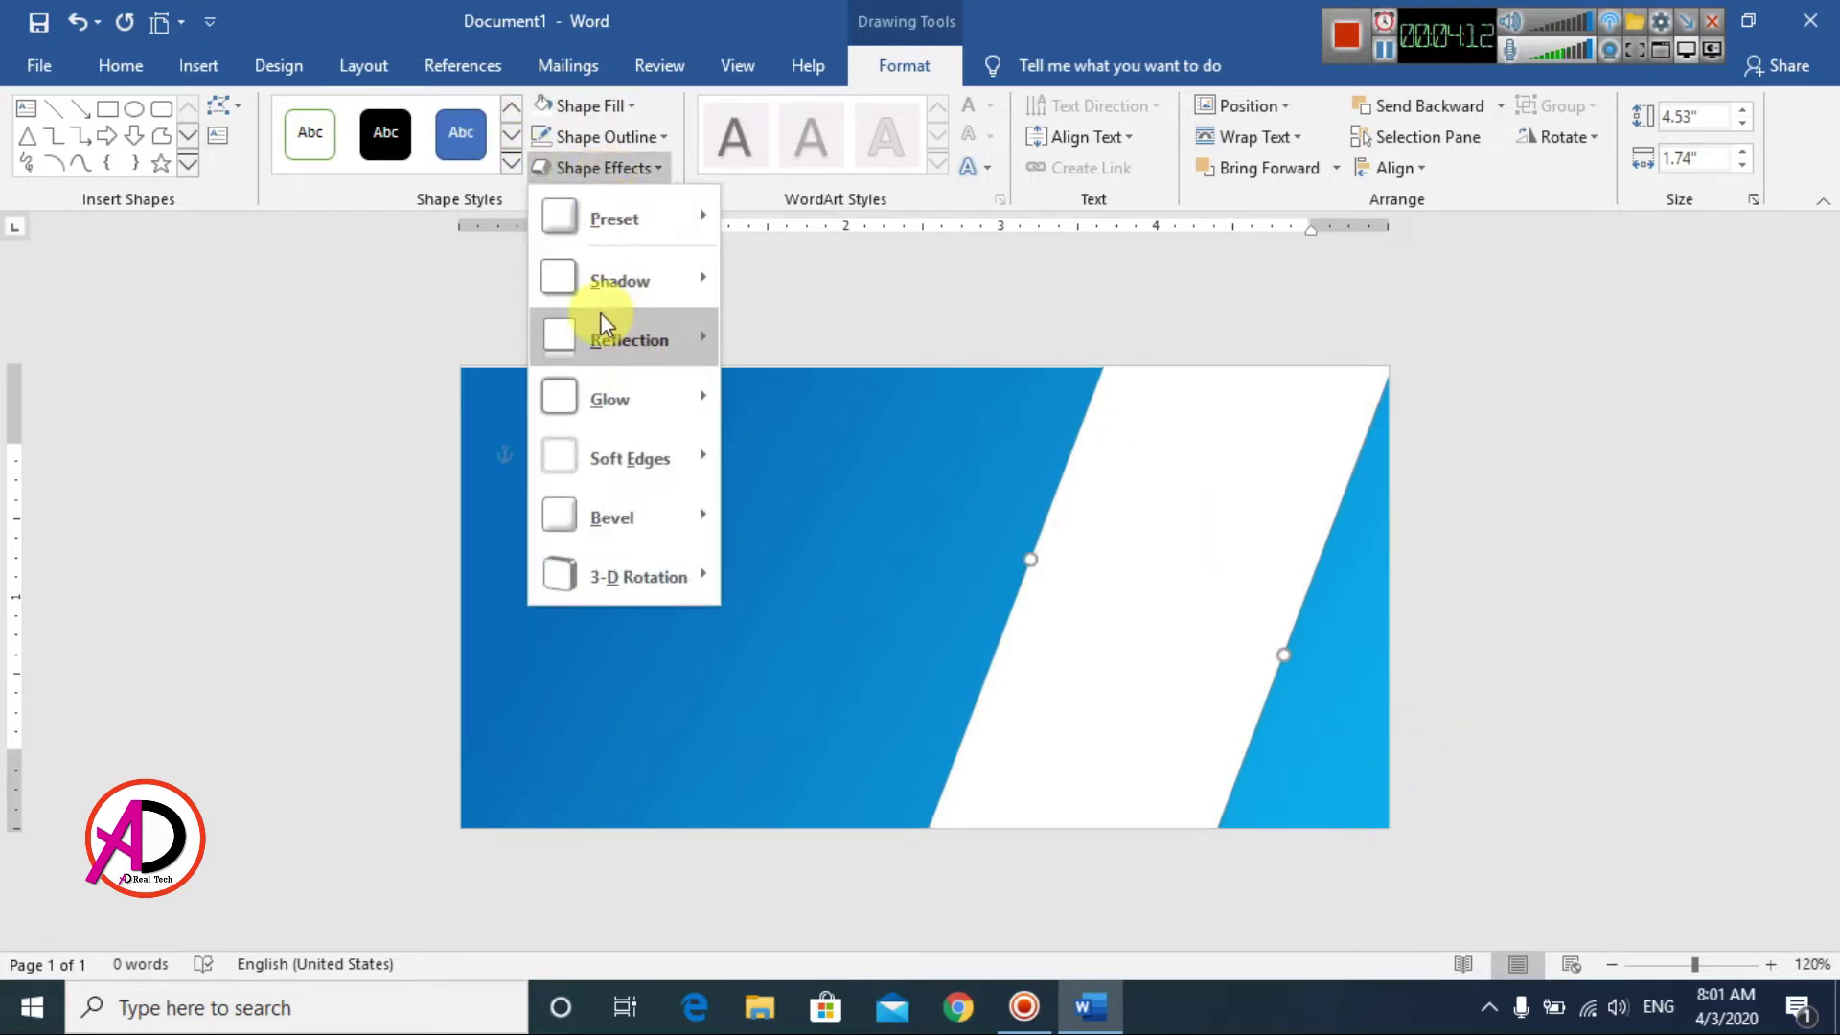
mouse_move(624, 299)
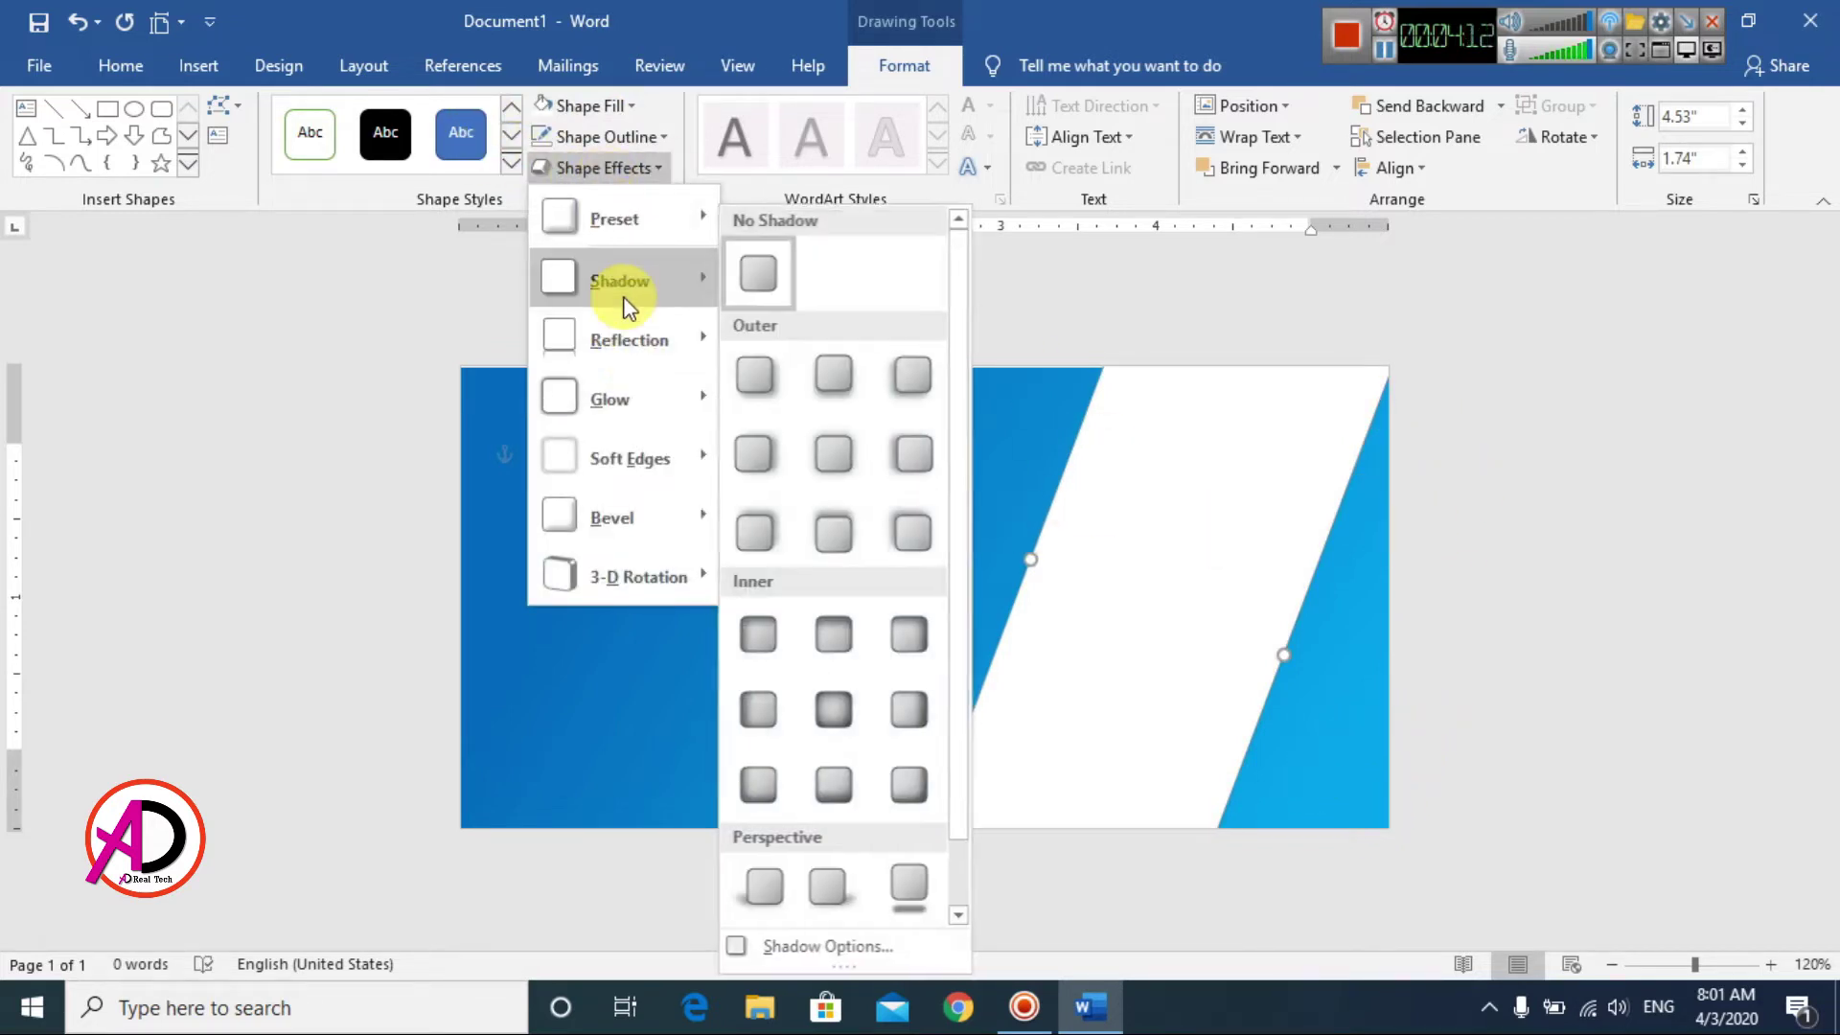
click(794, 400)
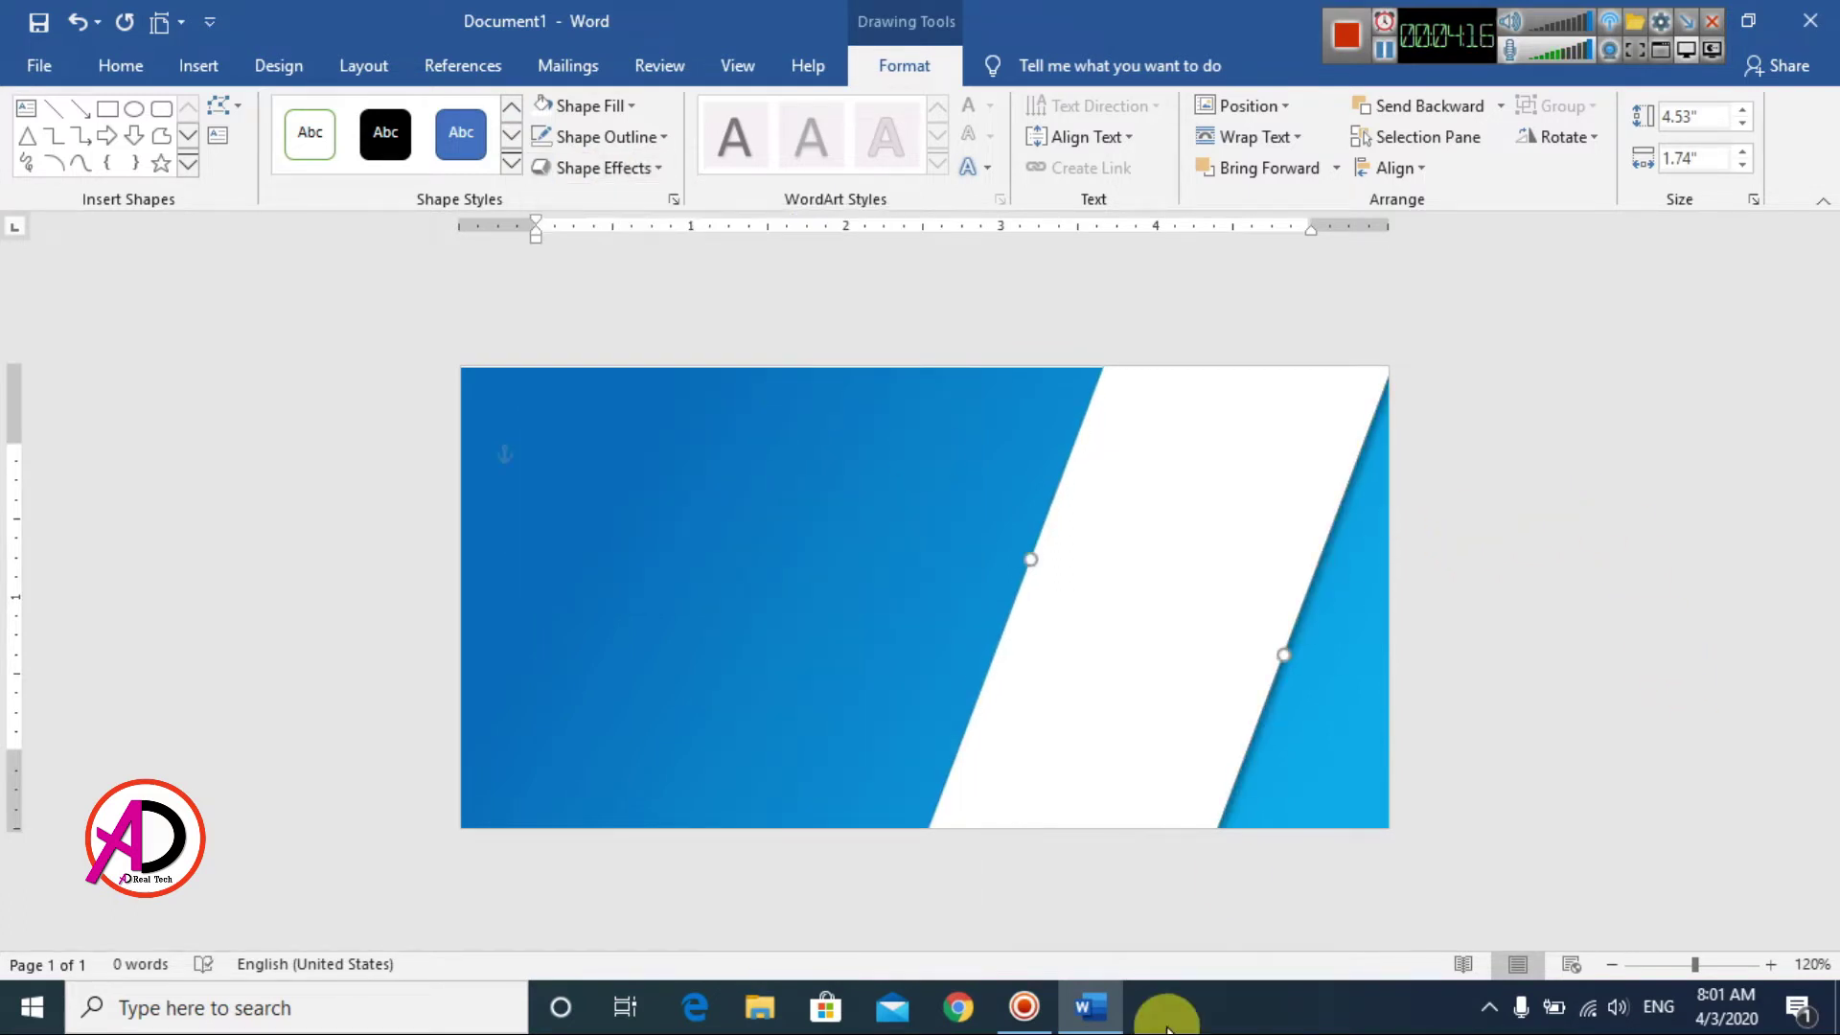
click(1407, 631)
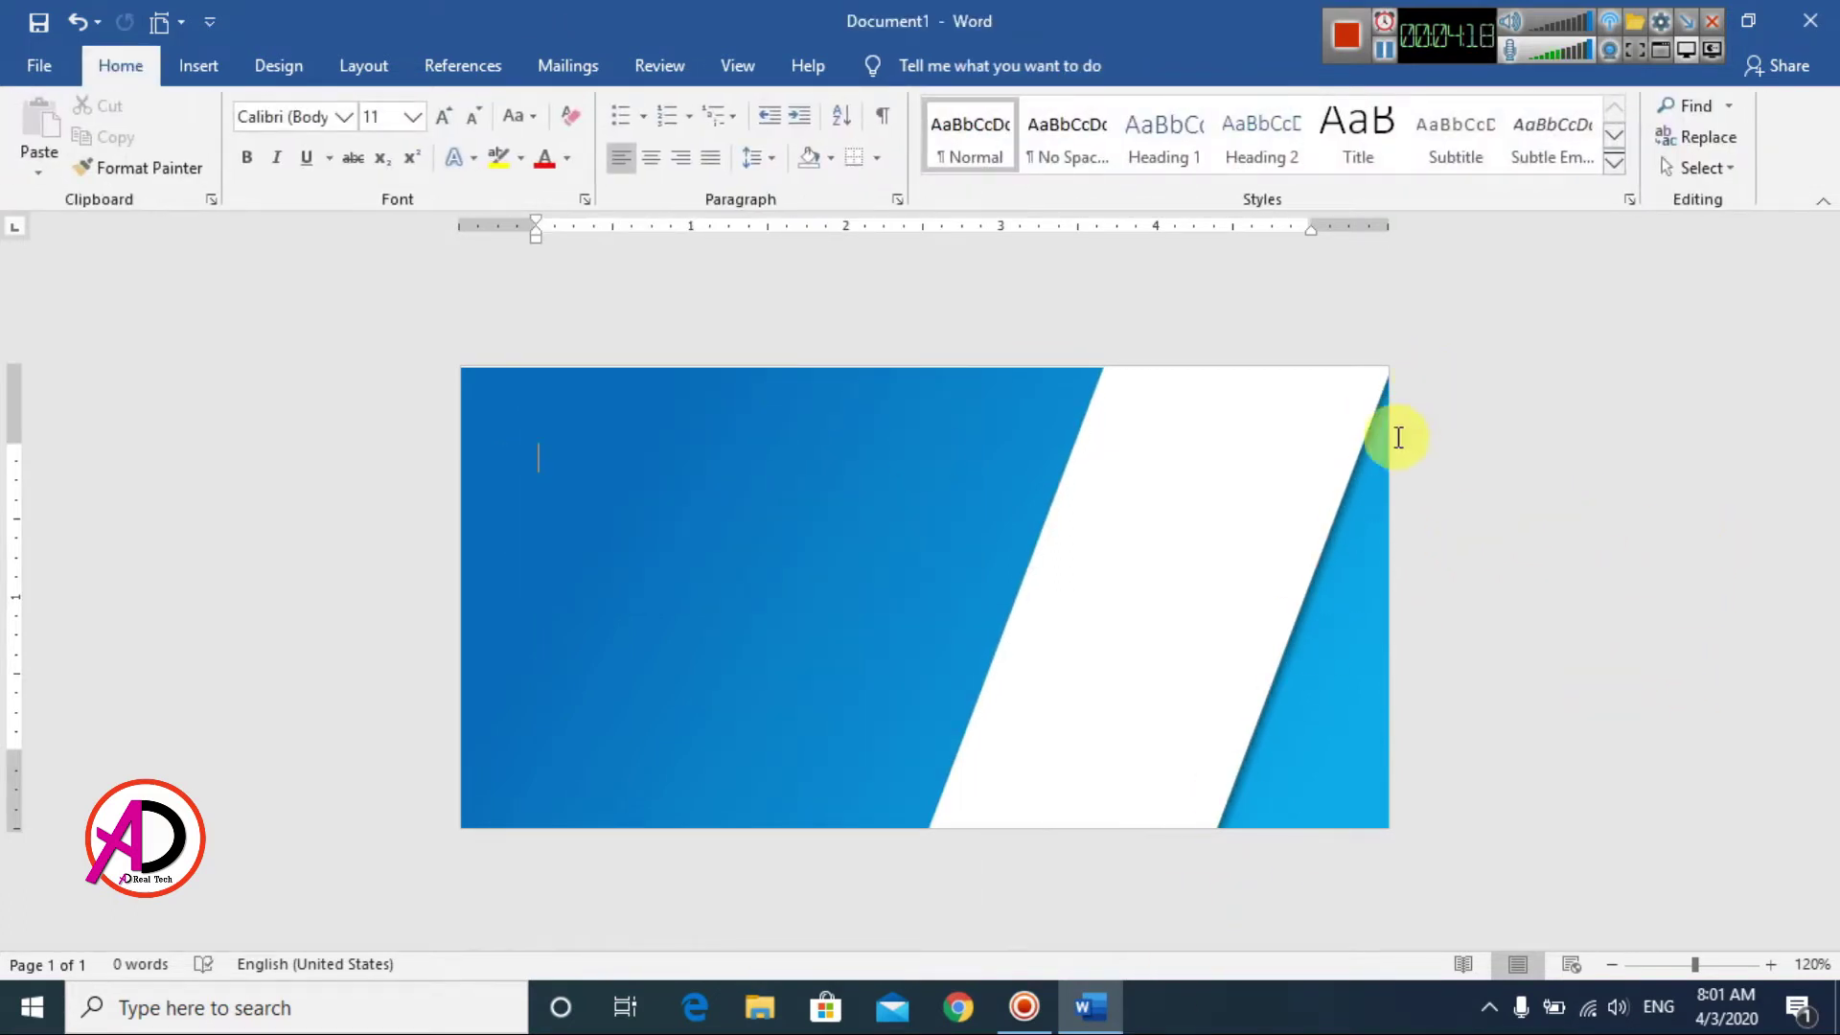
Step: Draw a thin rectangle about 0.21 inches wide and 3.65 inches high, and tilt it as a stripe along the middle of the white band
click(185, 69)
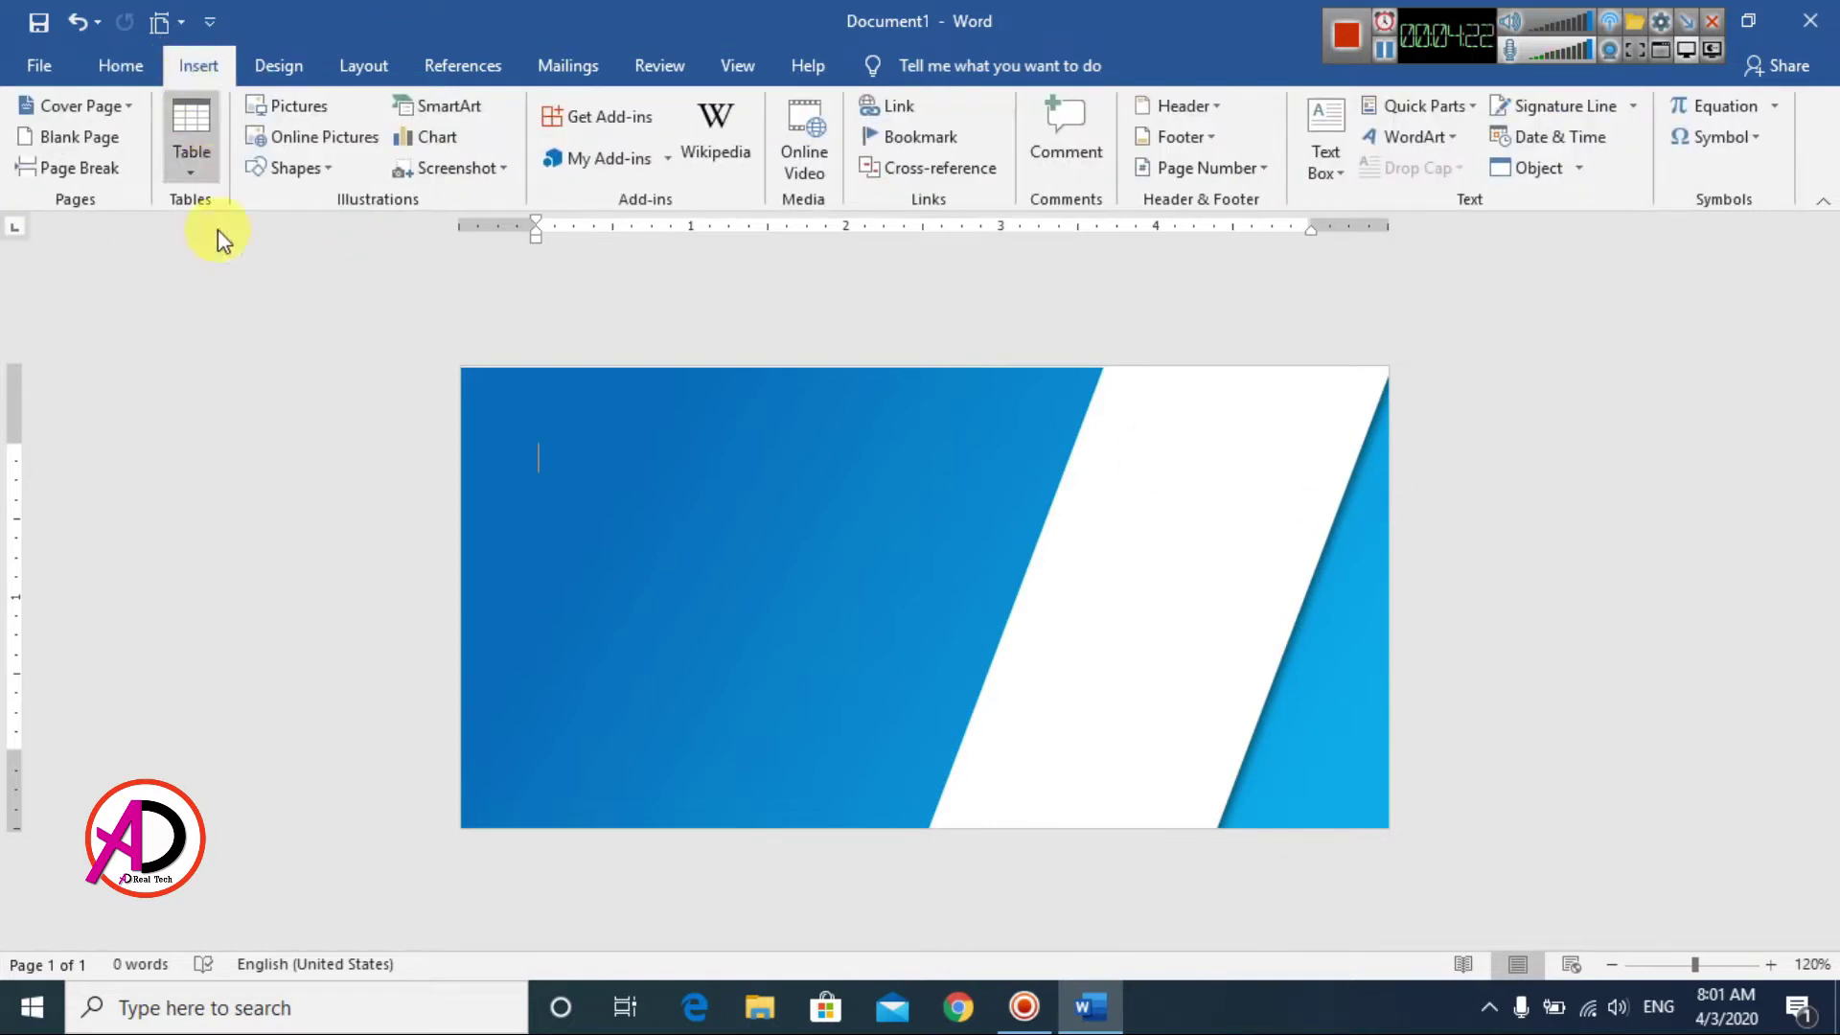
click(314, 172)
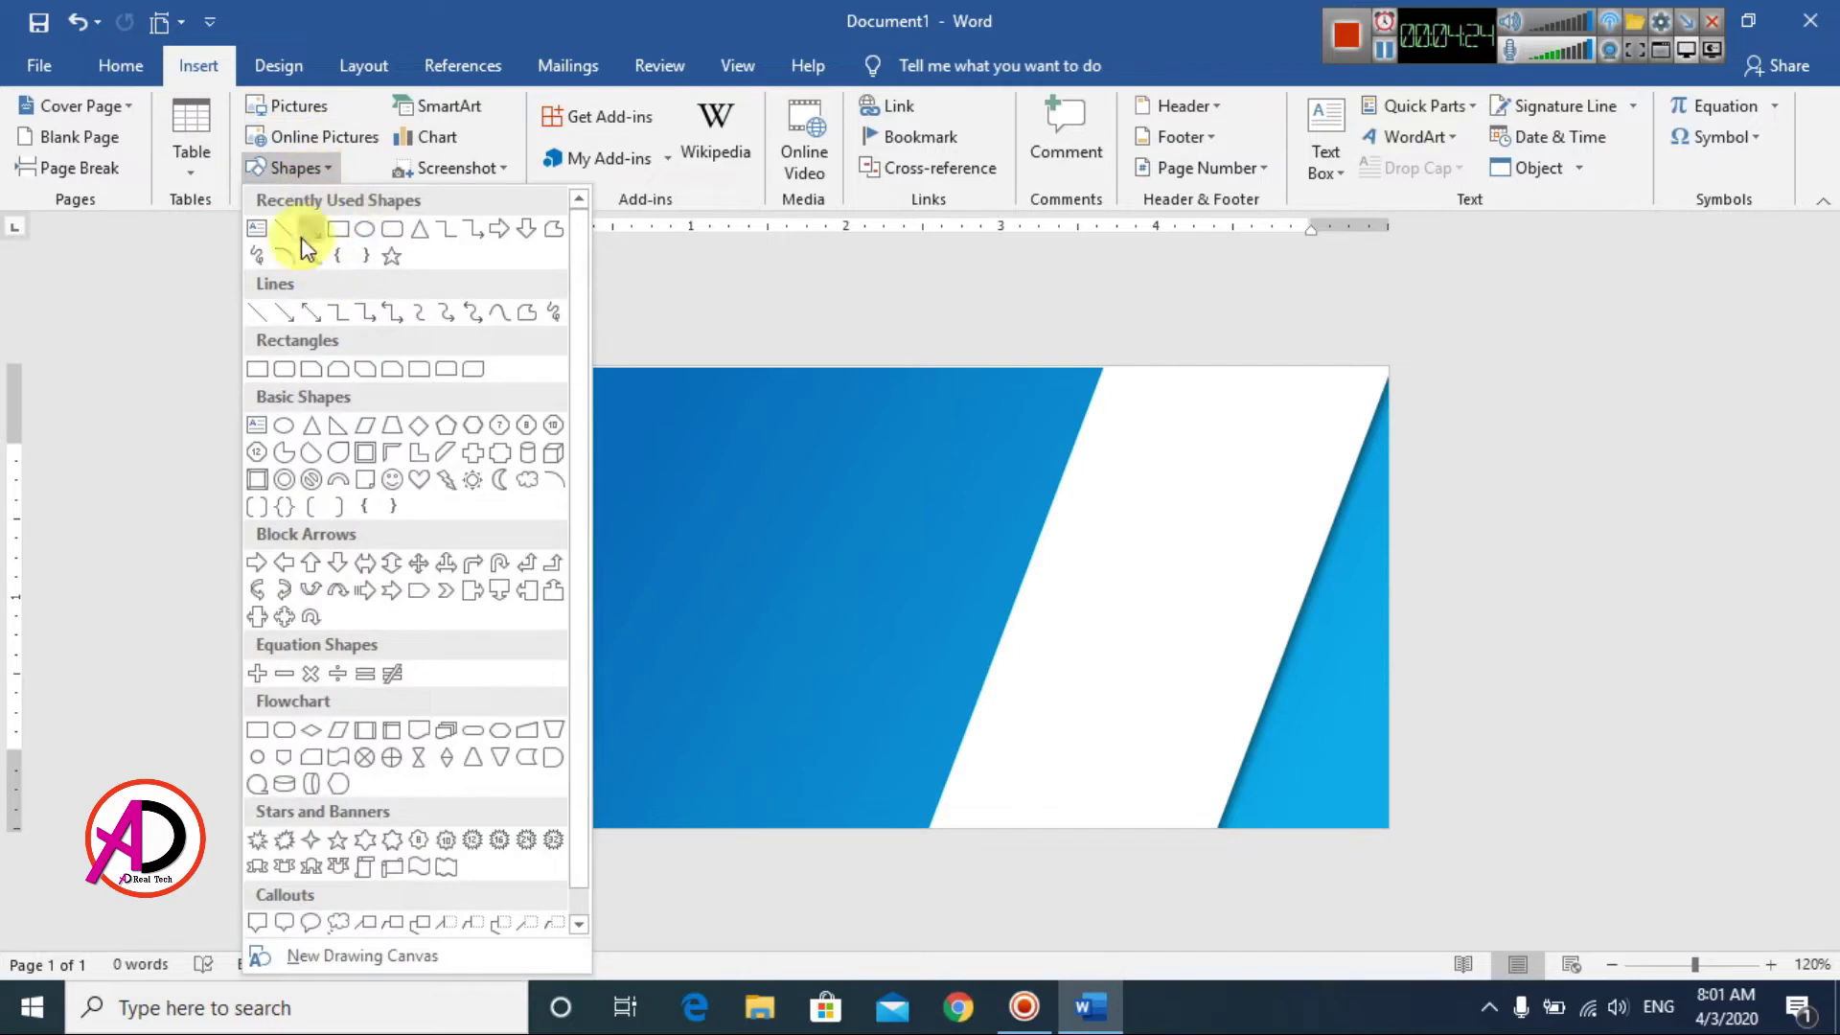
click(337, 229)
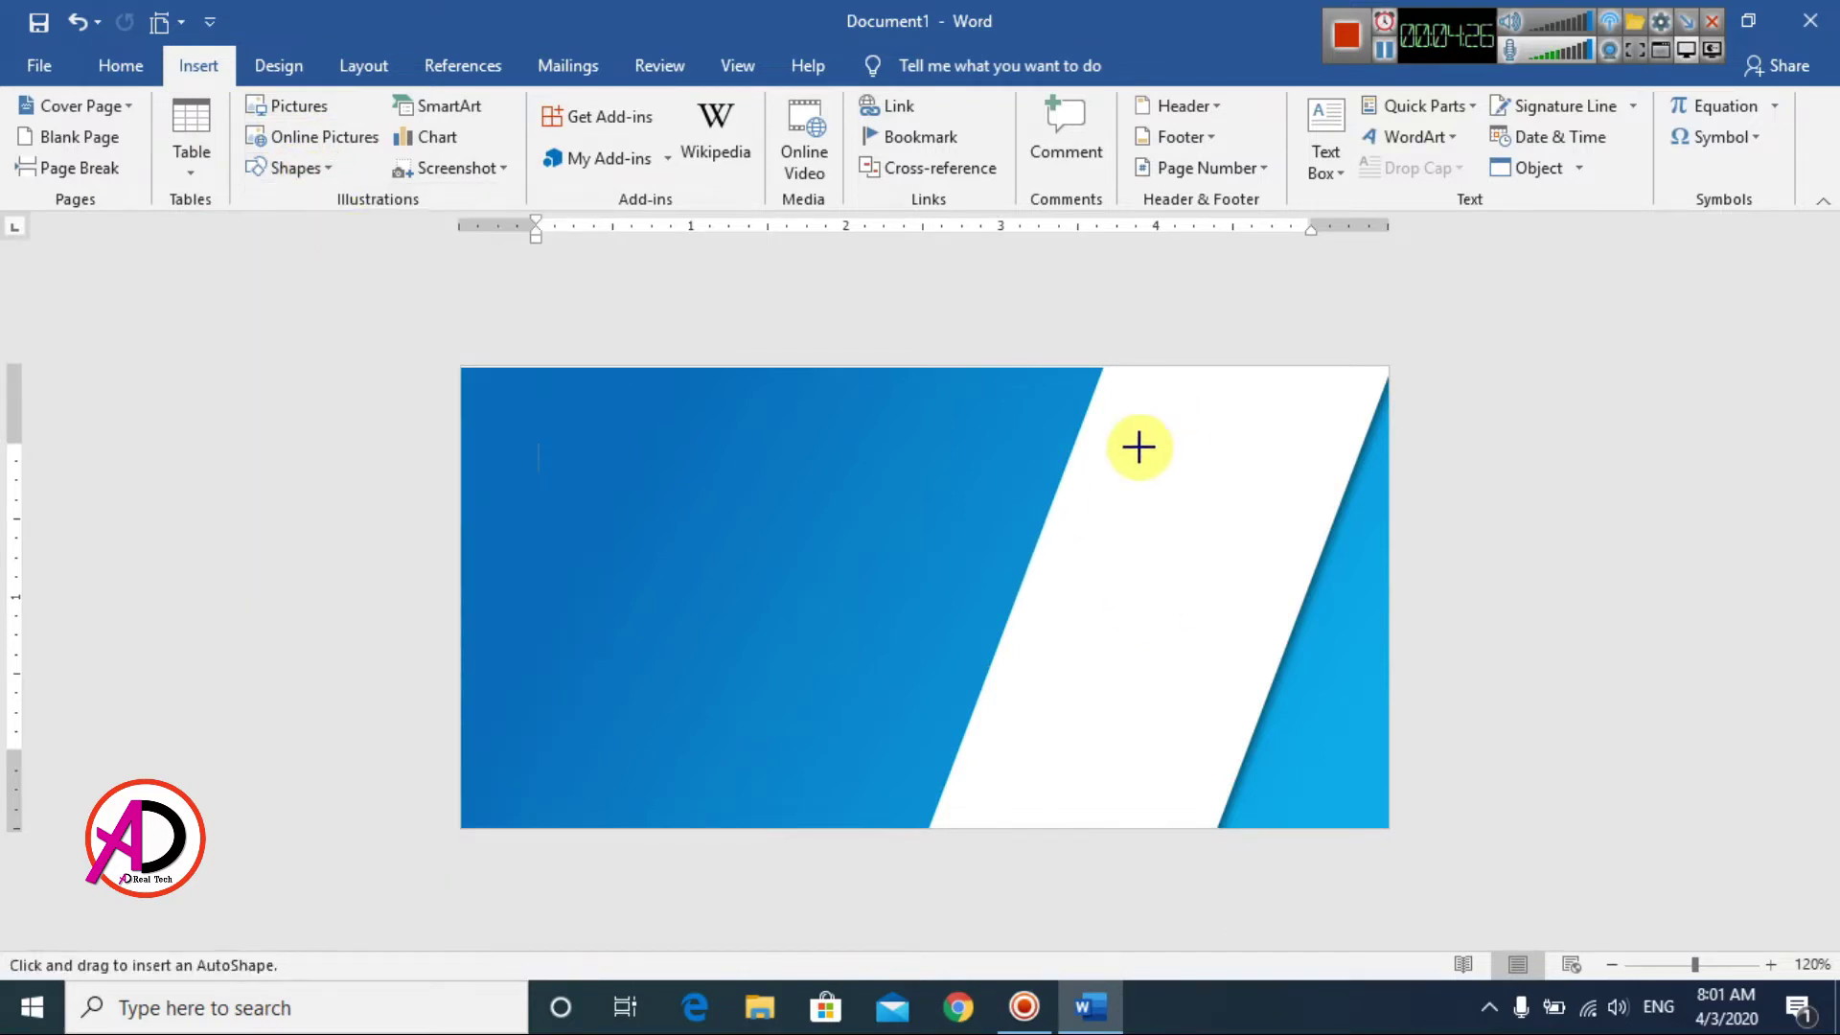
drag(794, 436, 826, 1002)
click(827, 668)
drag(828, 667, 1181, 661)
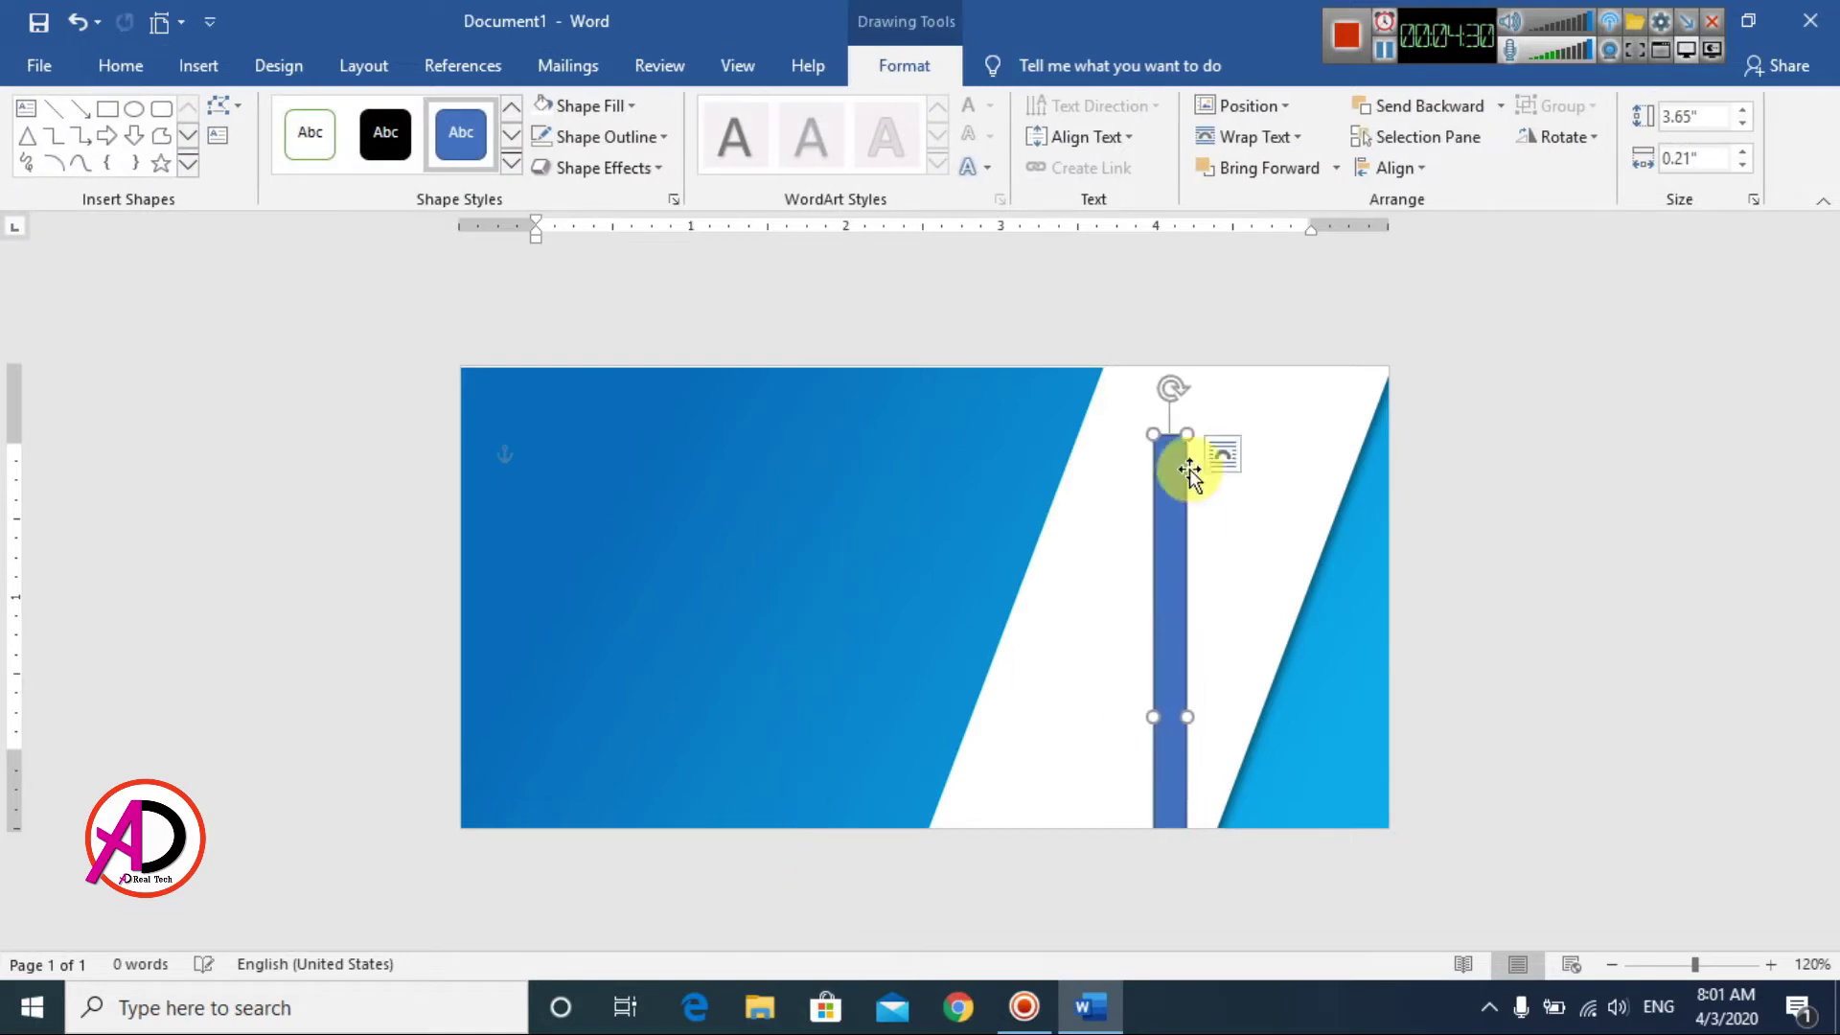
drag(1171, 390, 1312, 377)
drag(1223, 567, 1213, 472)
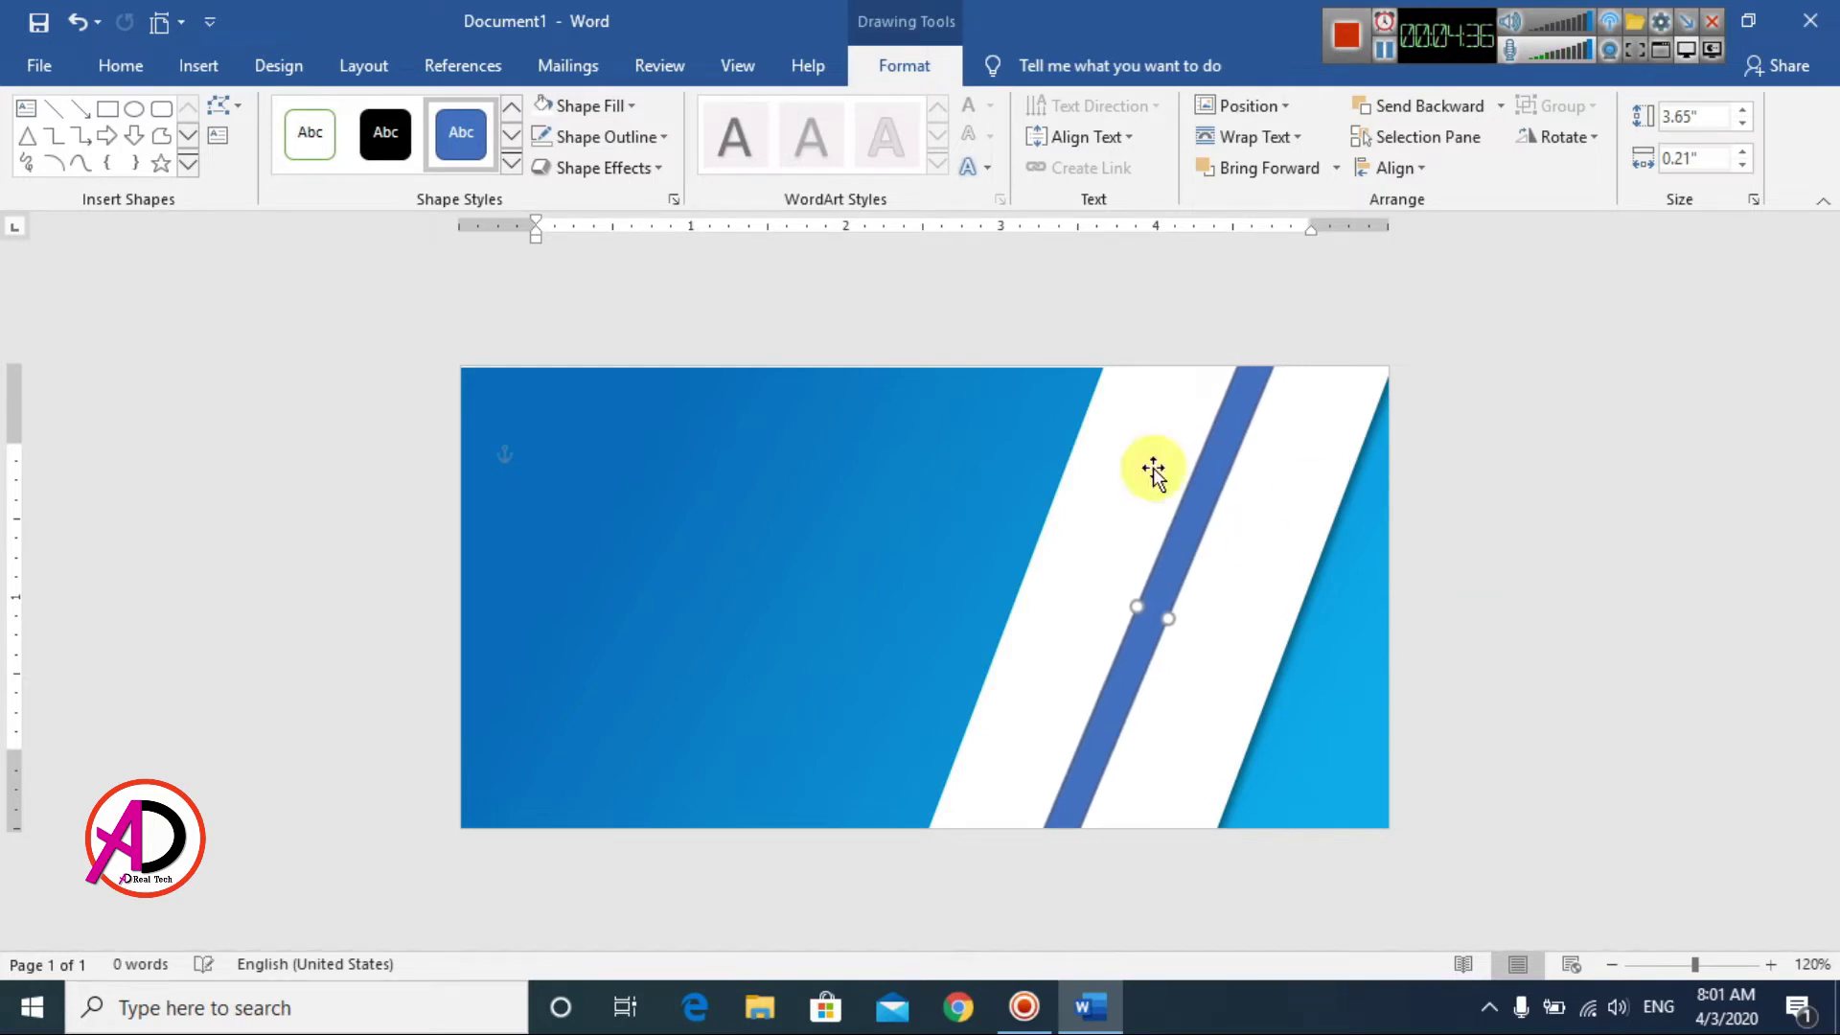
Step: Remove the outline from the thin diagonal stripe and deselect it
click(606, 136)
click(601, 370)
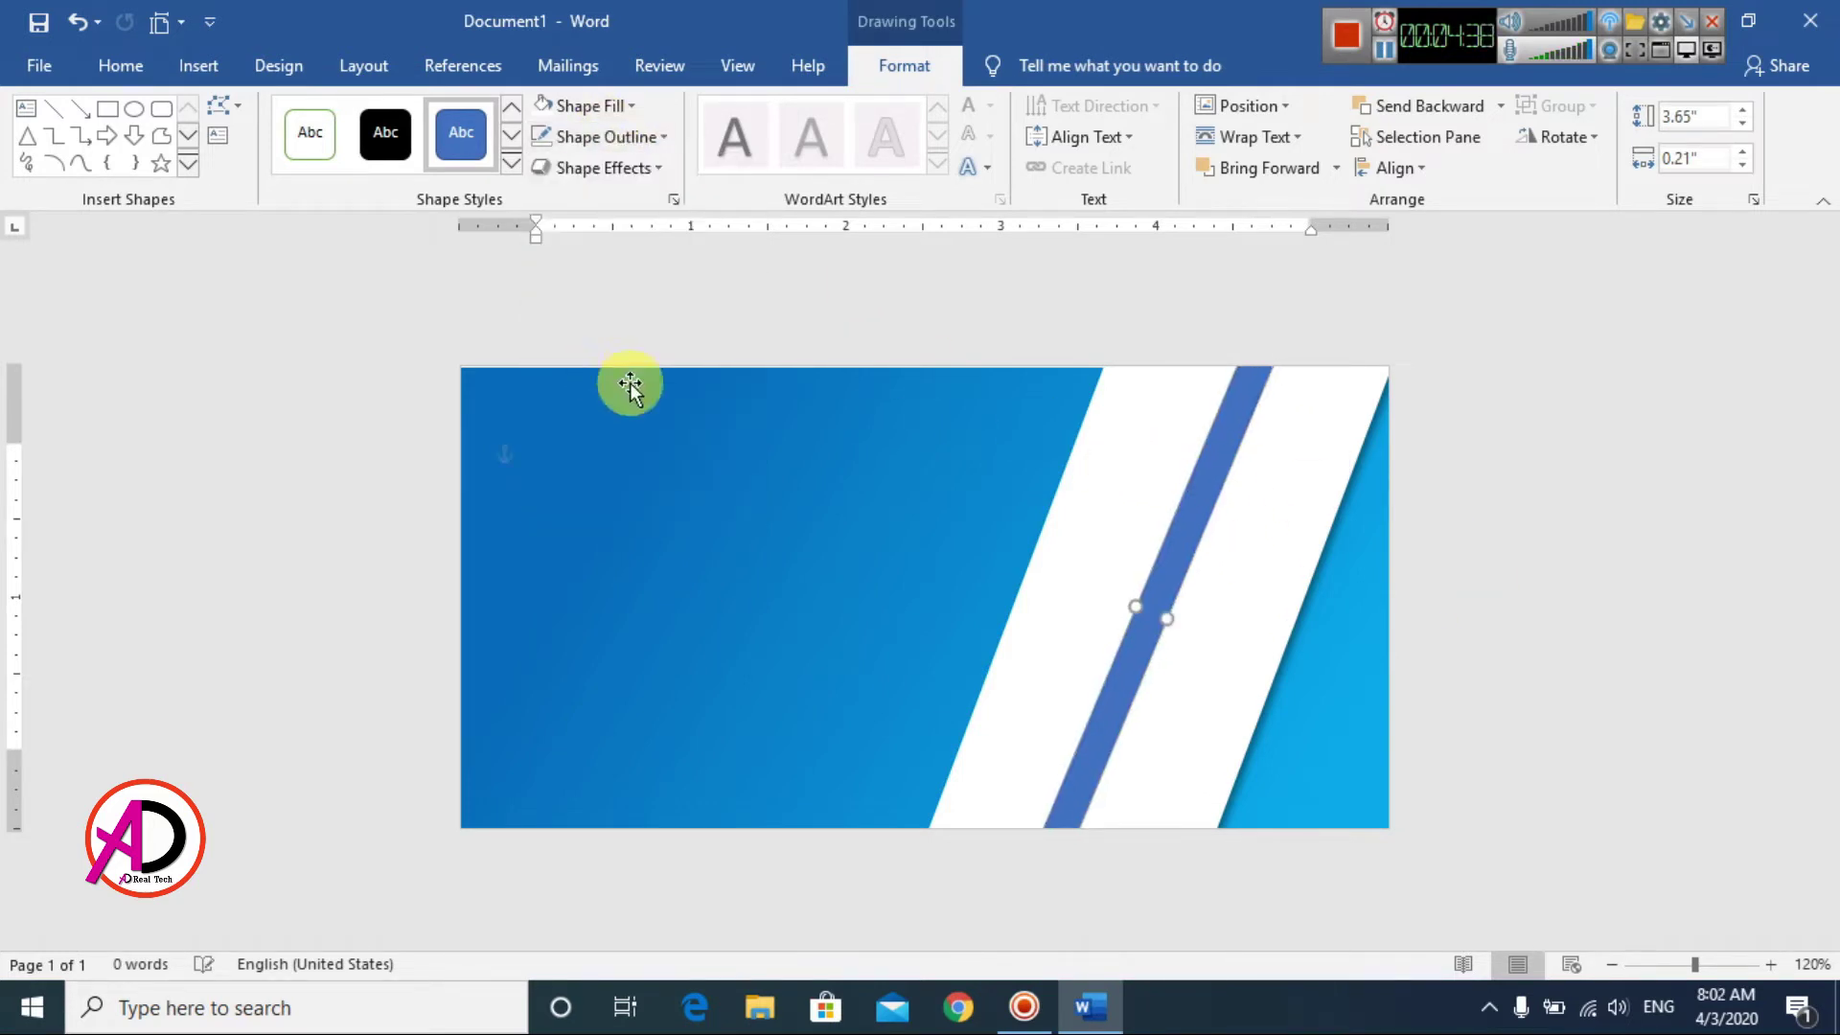
click(1530, 566)
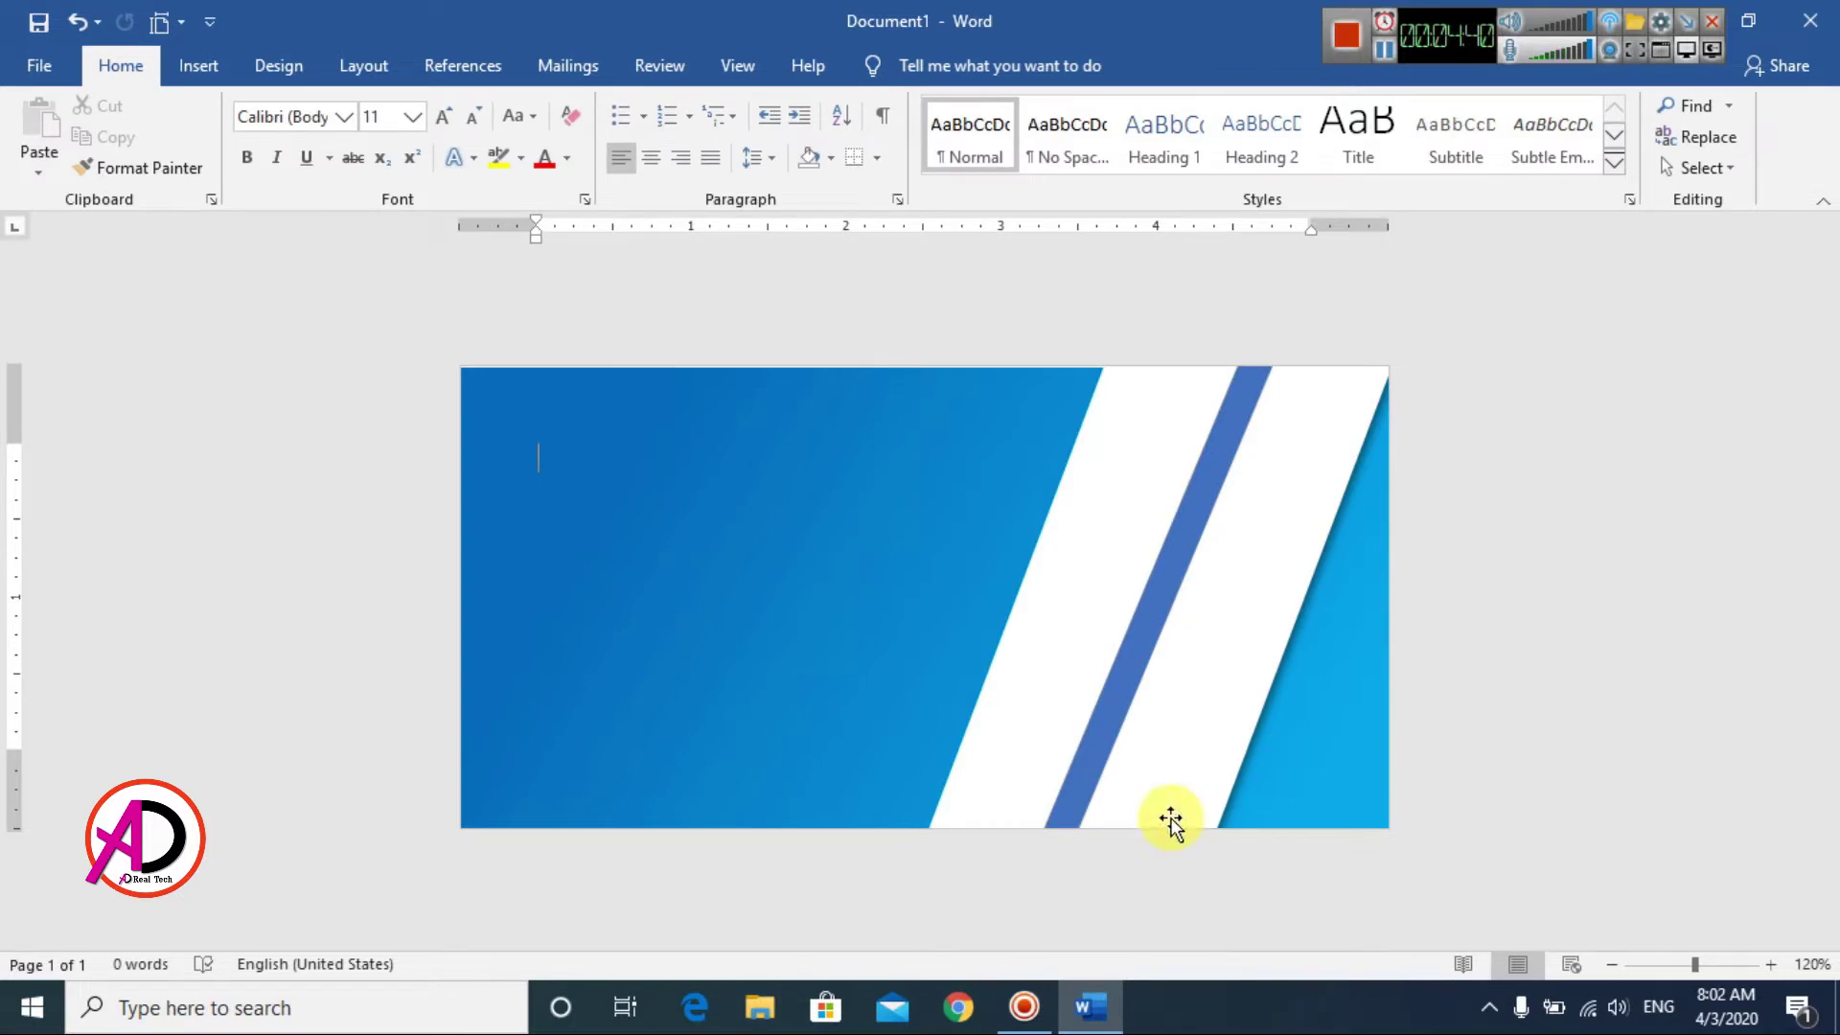
Step: Draw a circle about 2.25 inches in diameter and place it centered over the white diagonal band
click(198, 66)
click(286, 168)
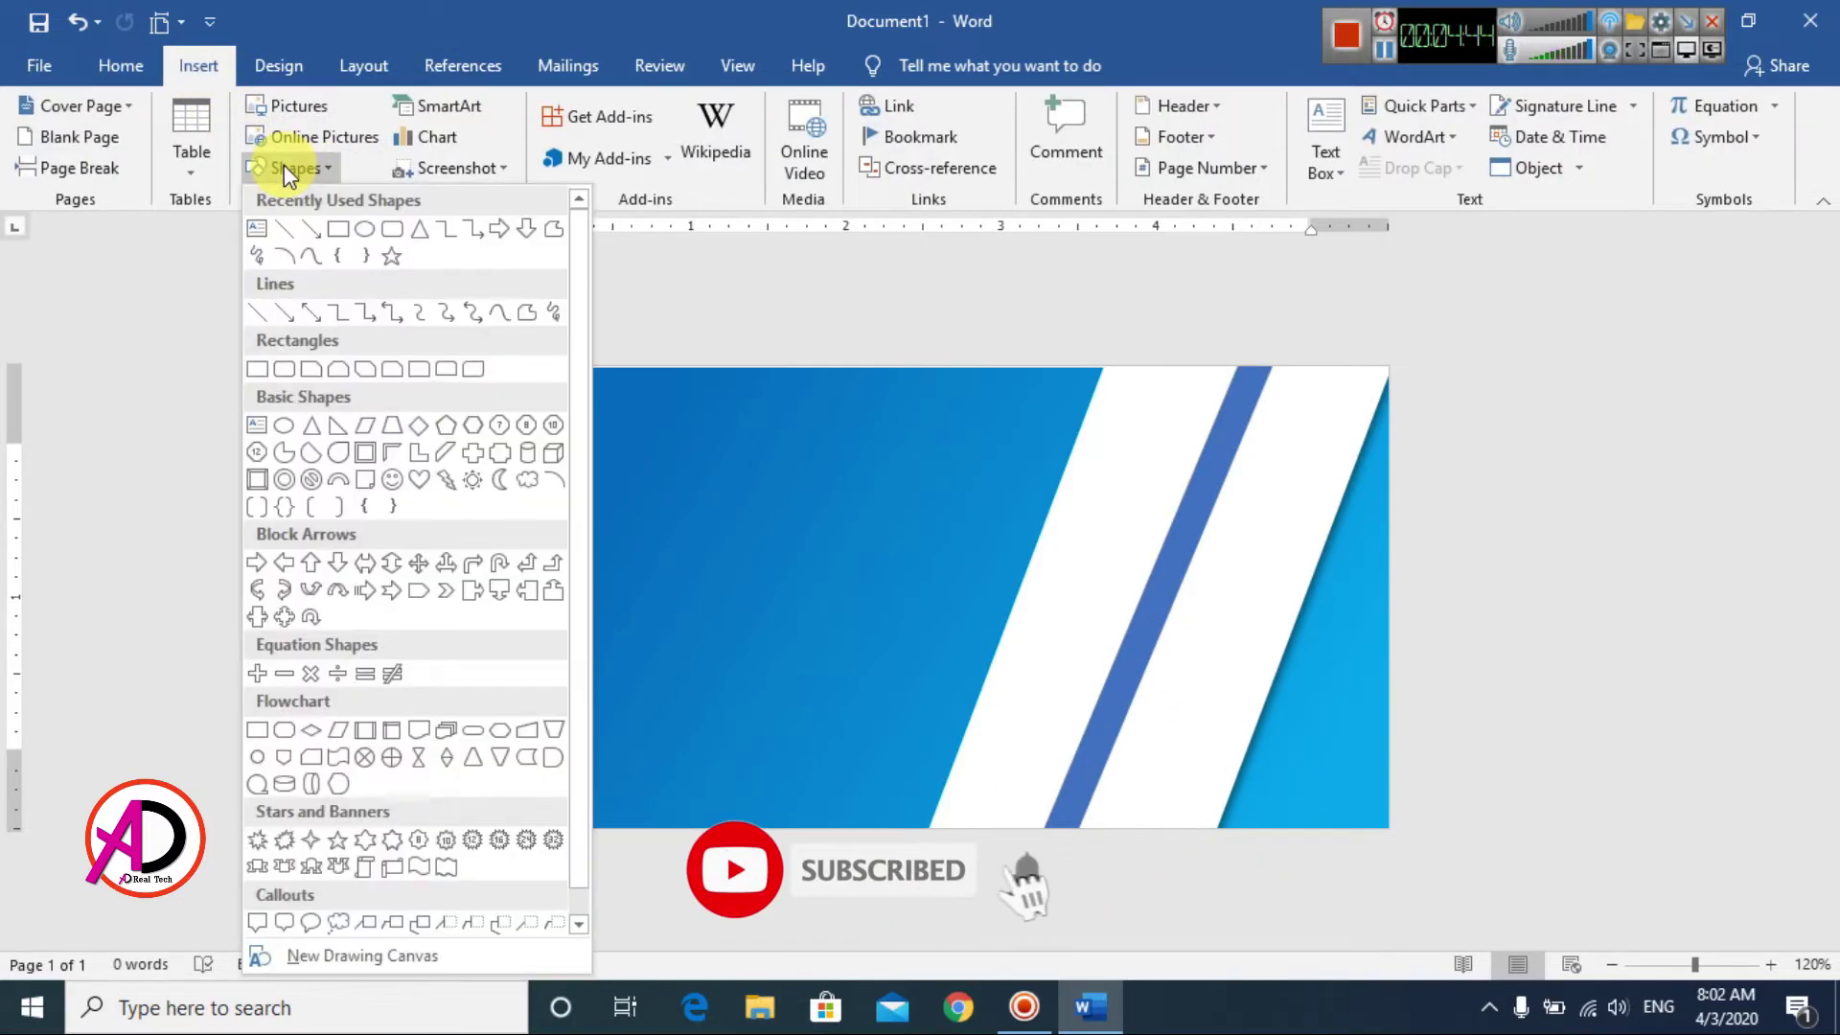
click(364, 230)
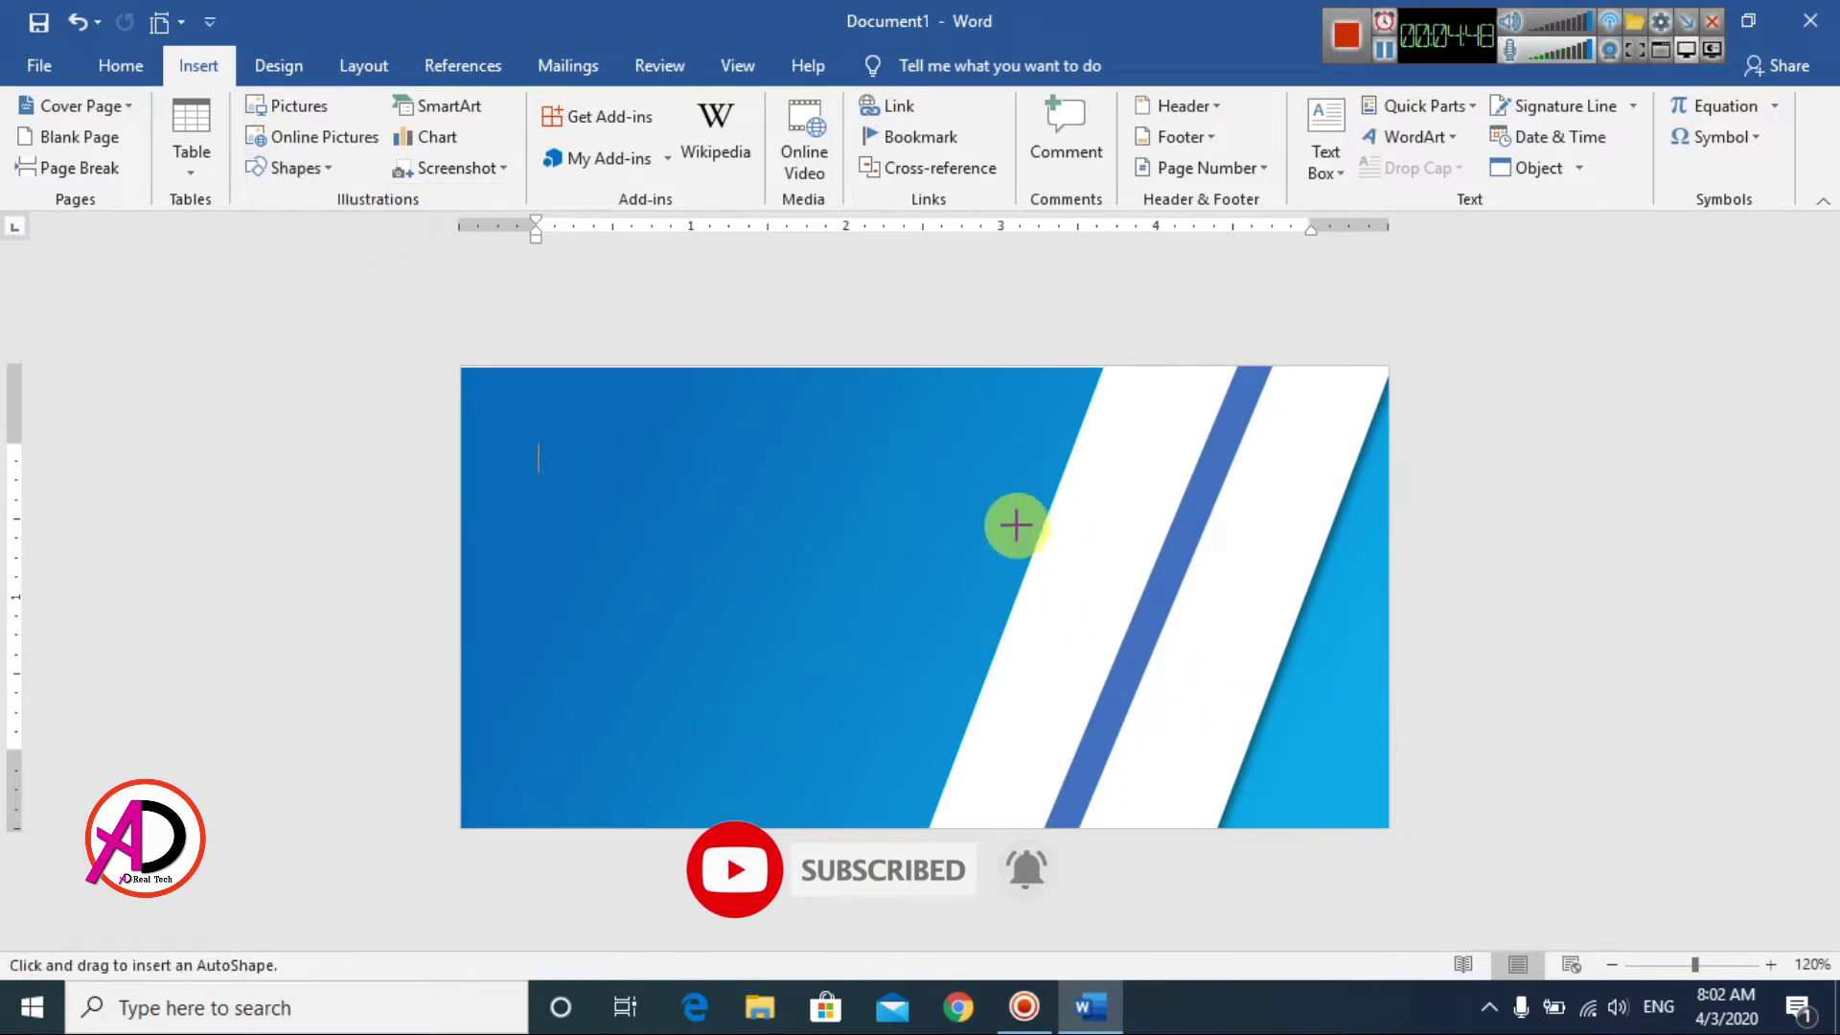
mouse_move(861, 422)
mouse_down()
mouse_move(1257, 854)
mouse_move(1170, 772)
mouse_up()
drag(1096, 670, 1204, 661)
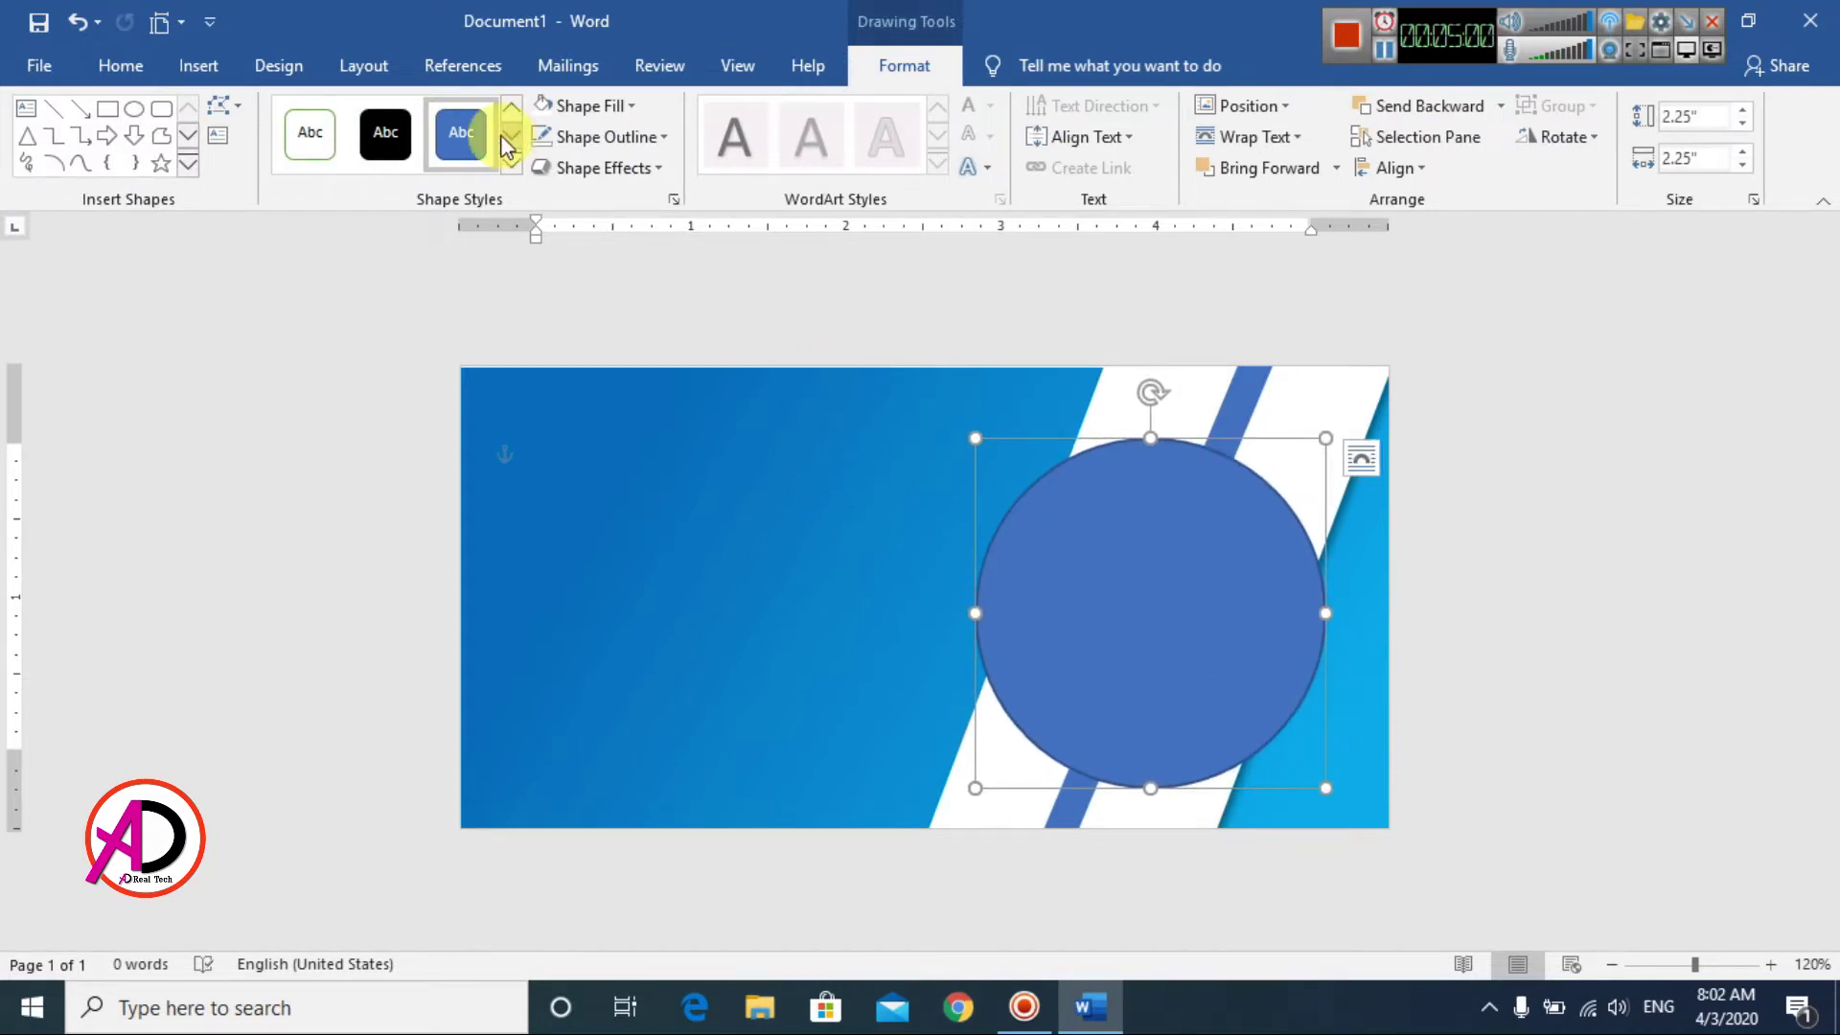
Step: Remove the outline from the circle
click(599, 103)
click(596, 134)
click(598, 136)
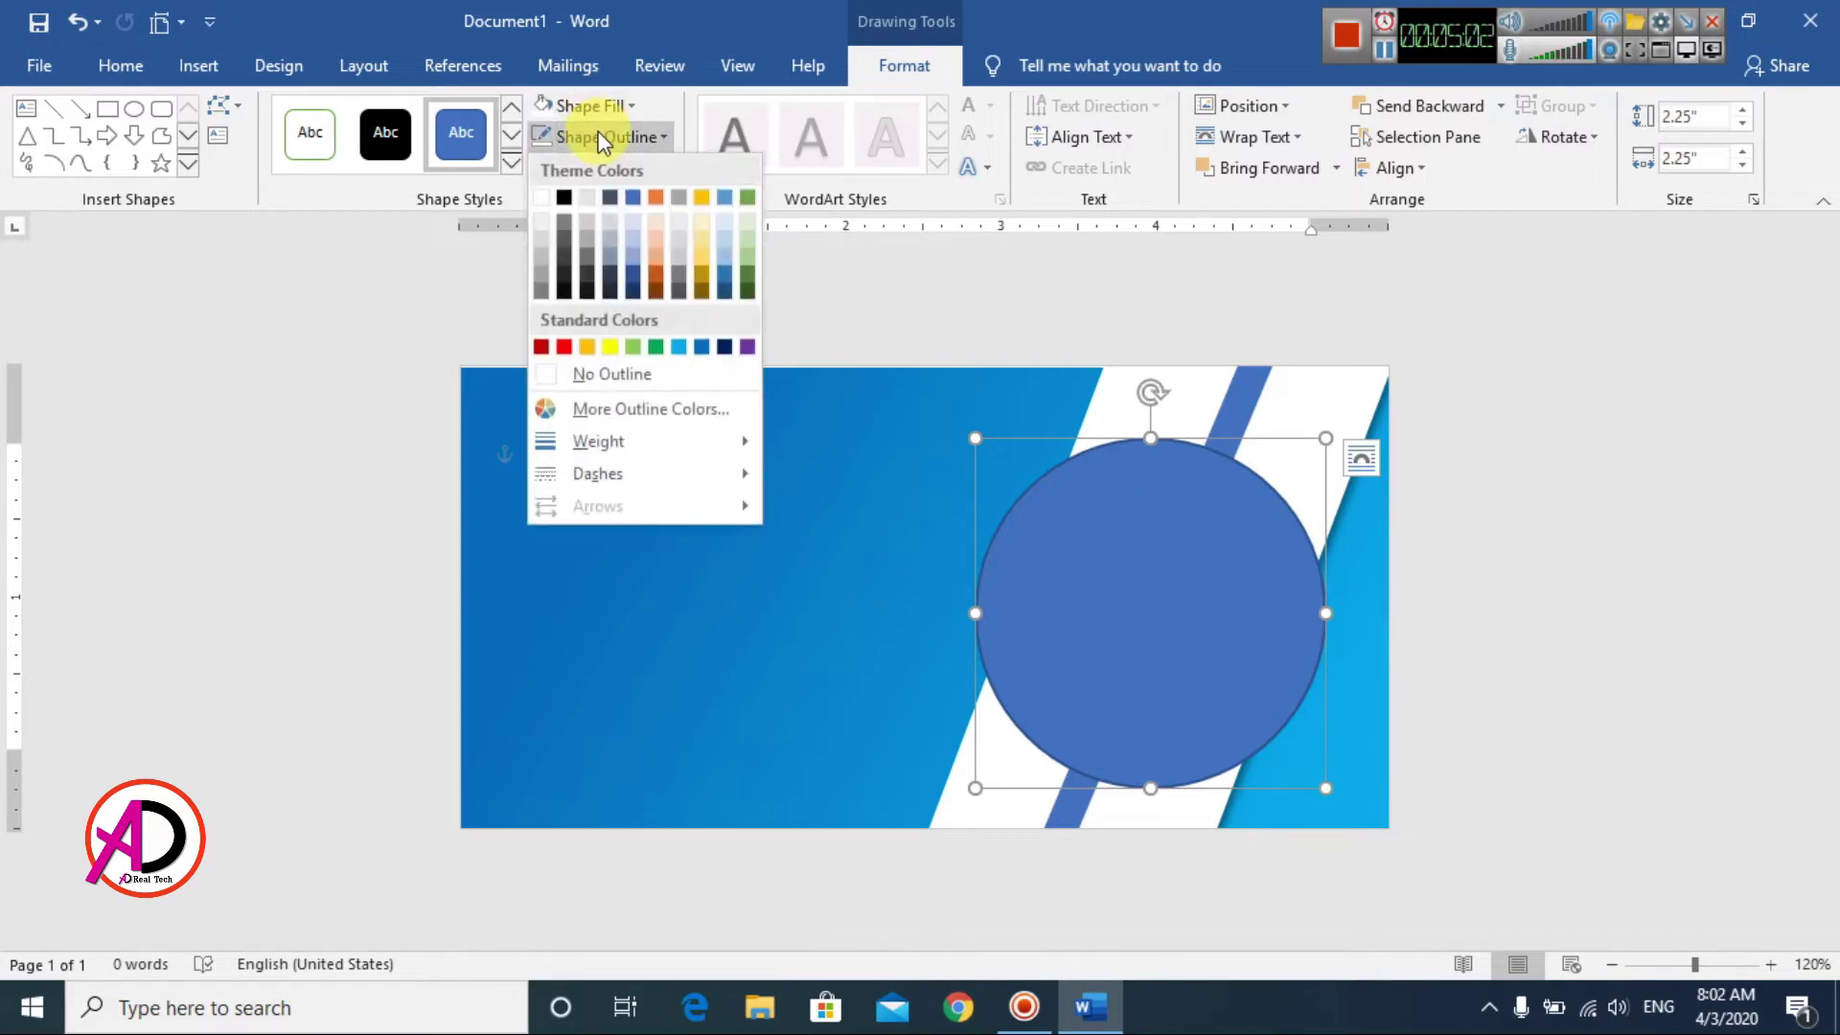
click(613, 376)
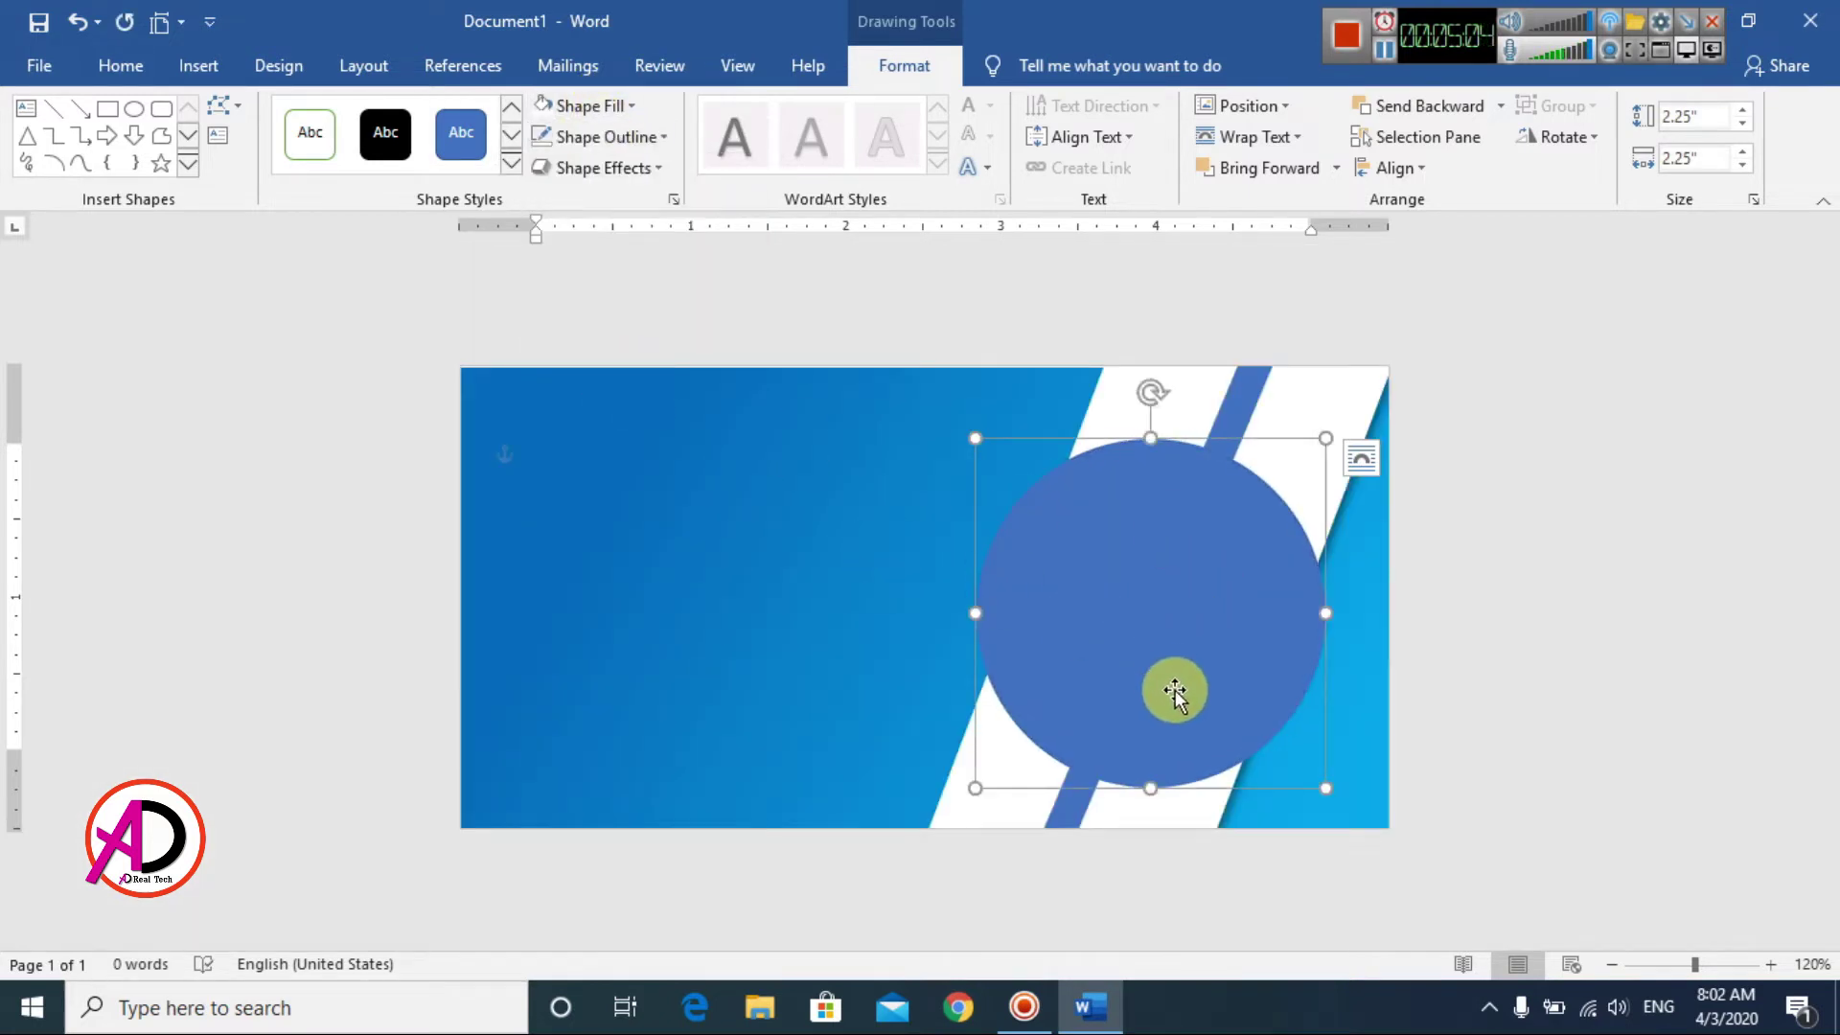
Step: Fill the circle with the Desktop picture Important-Guideline-to-Follow-For-Starting-Successful-Online-Web-Development-Business
click(594, 103)
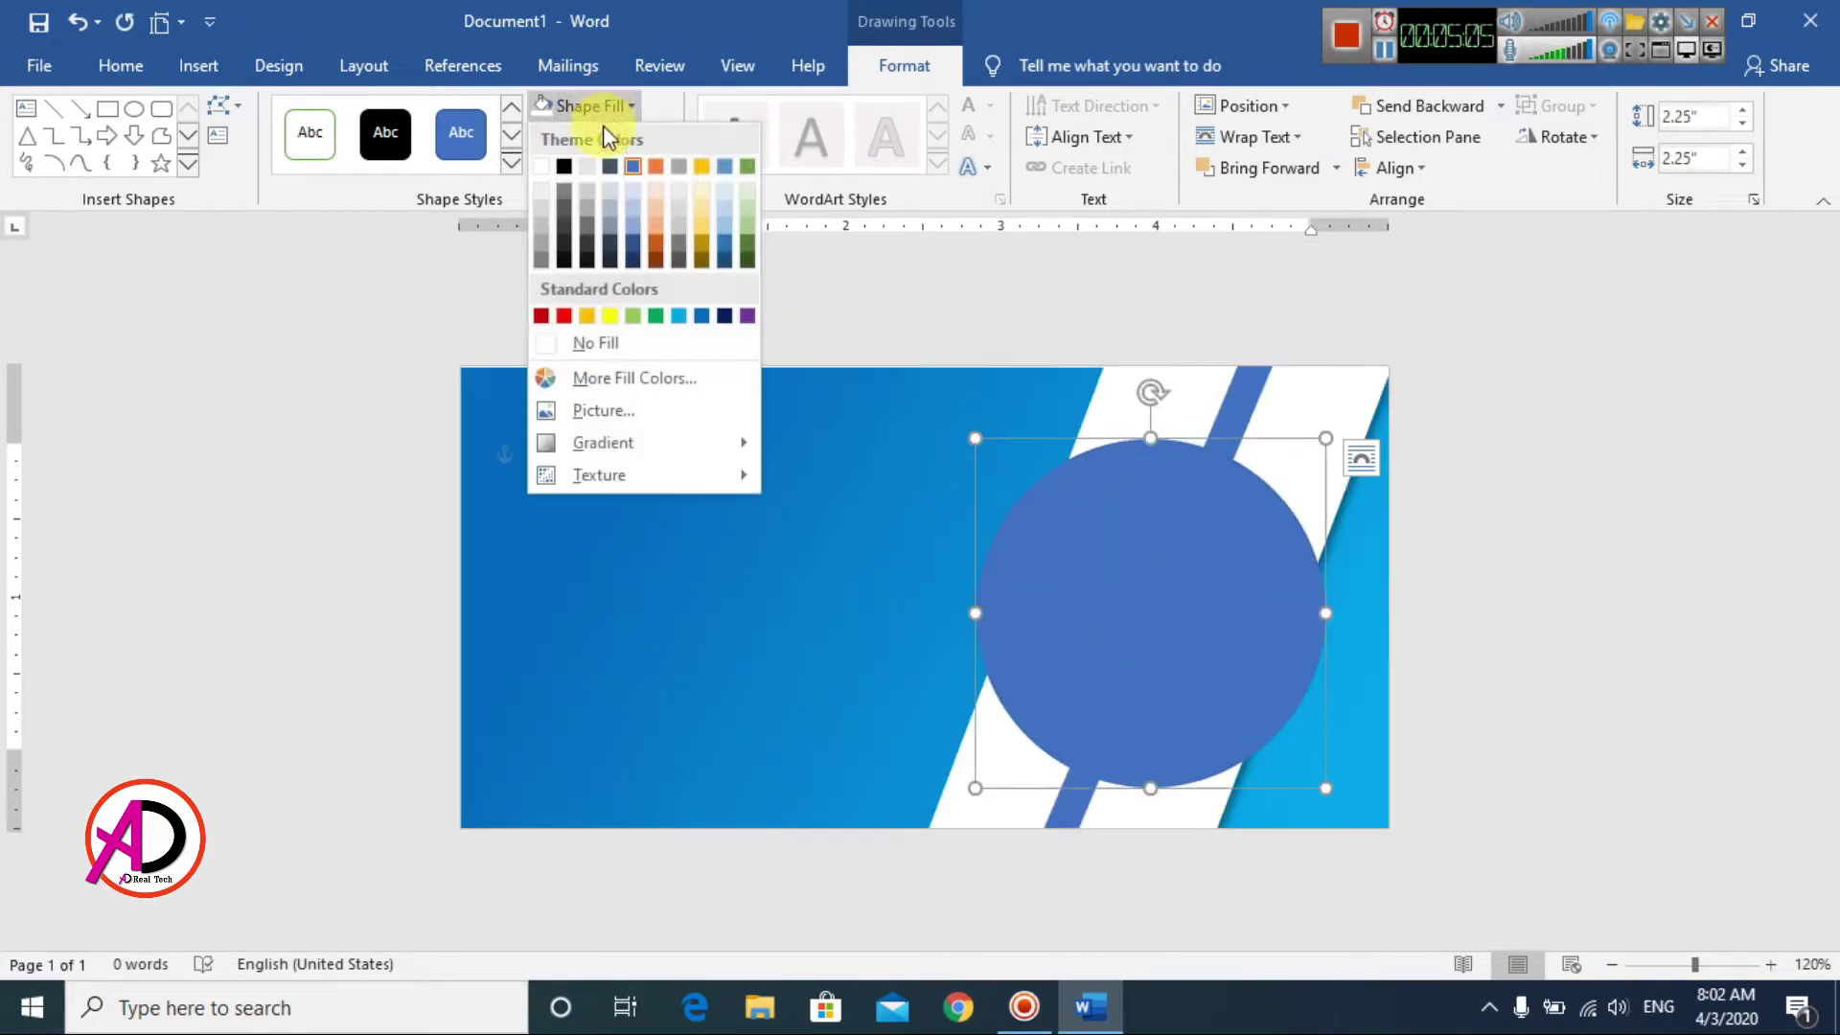
click(623, 406)
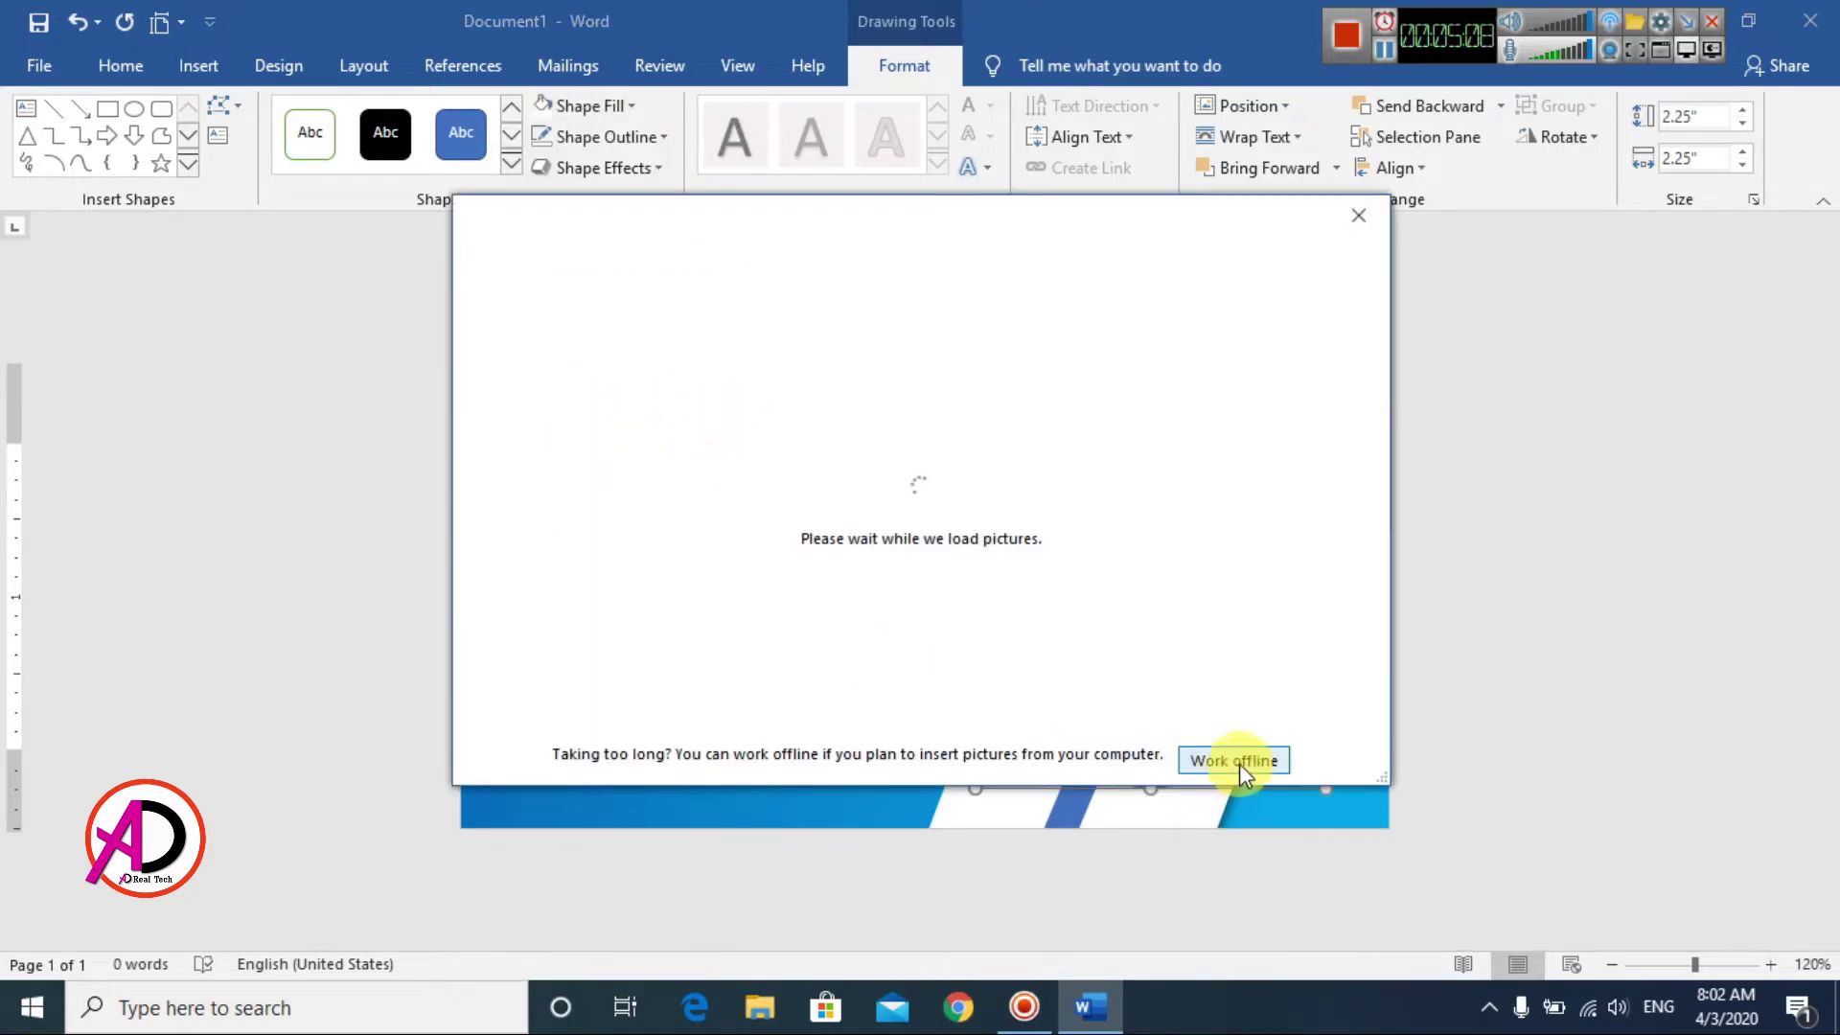
click(658, 361)
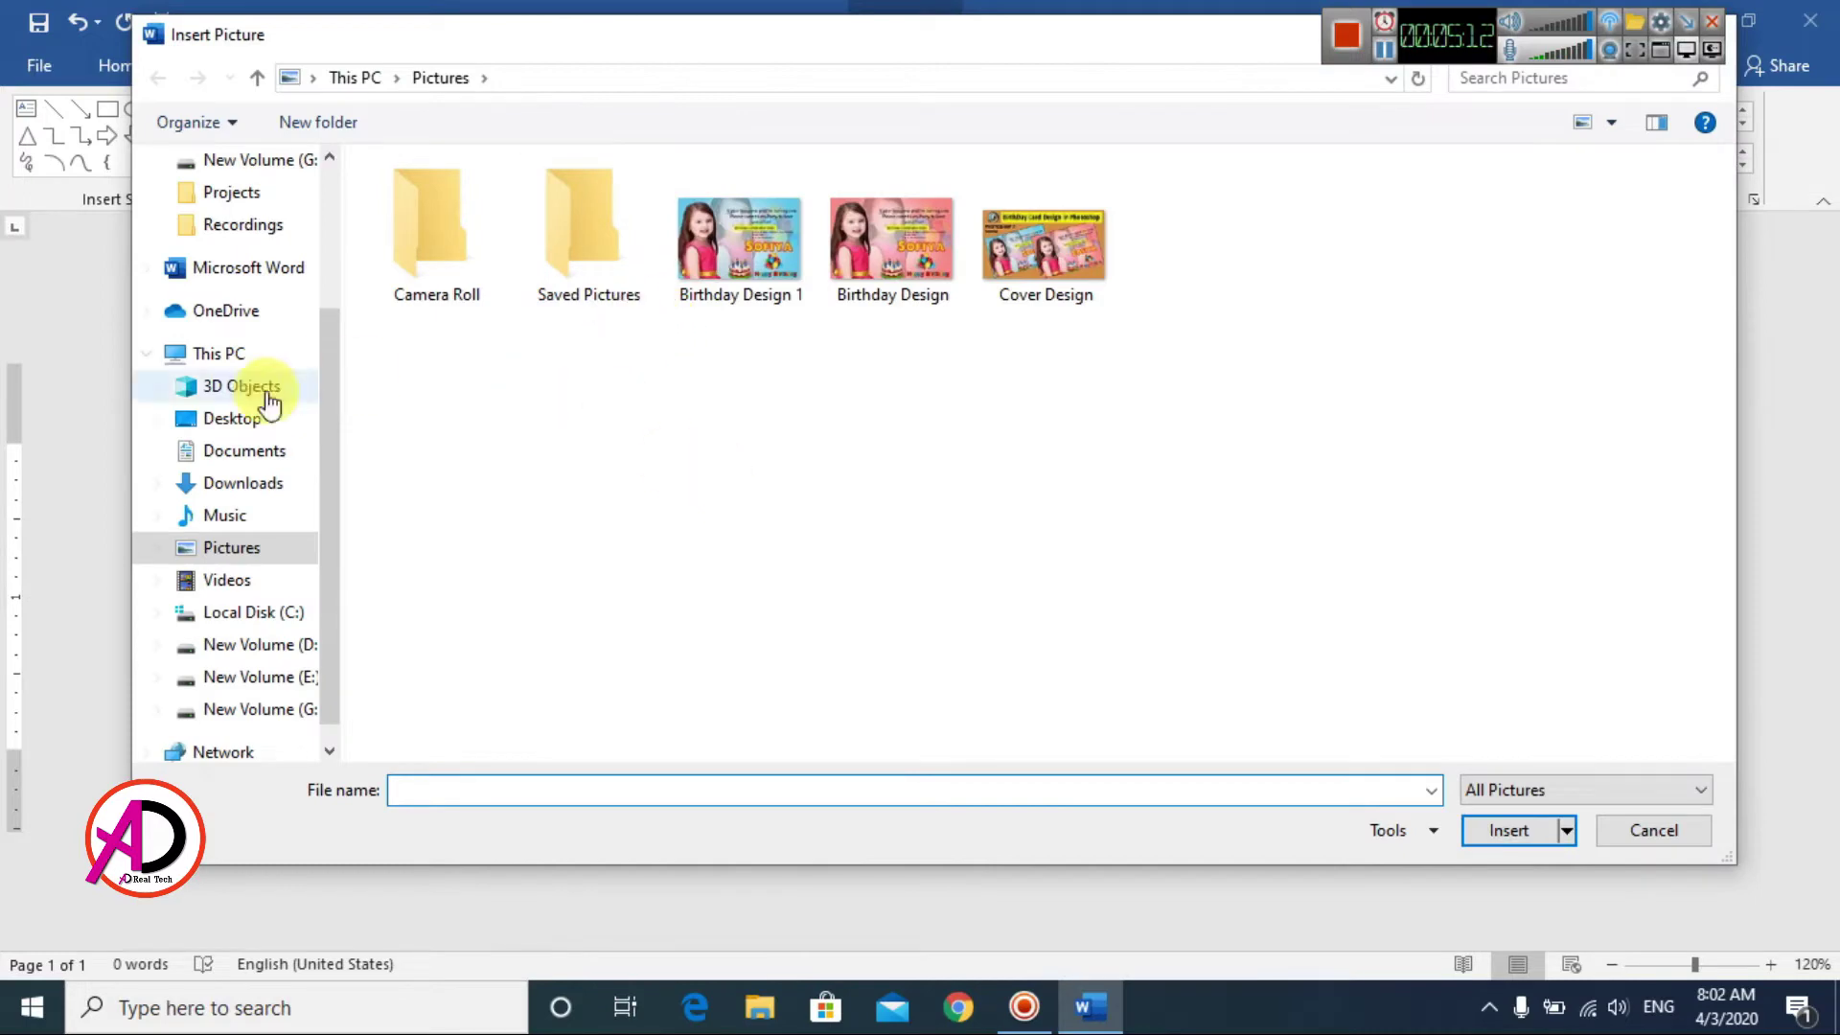
click(234, 418)
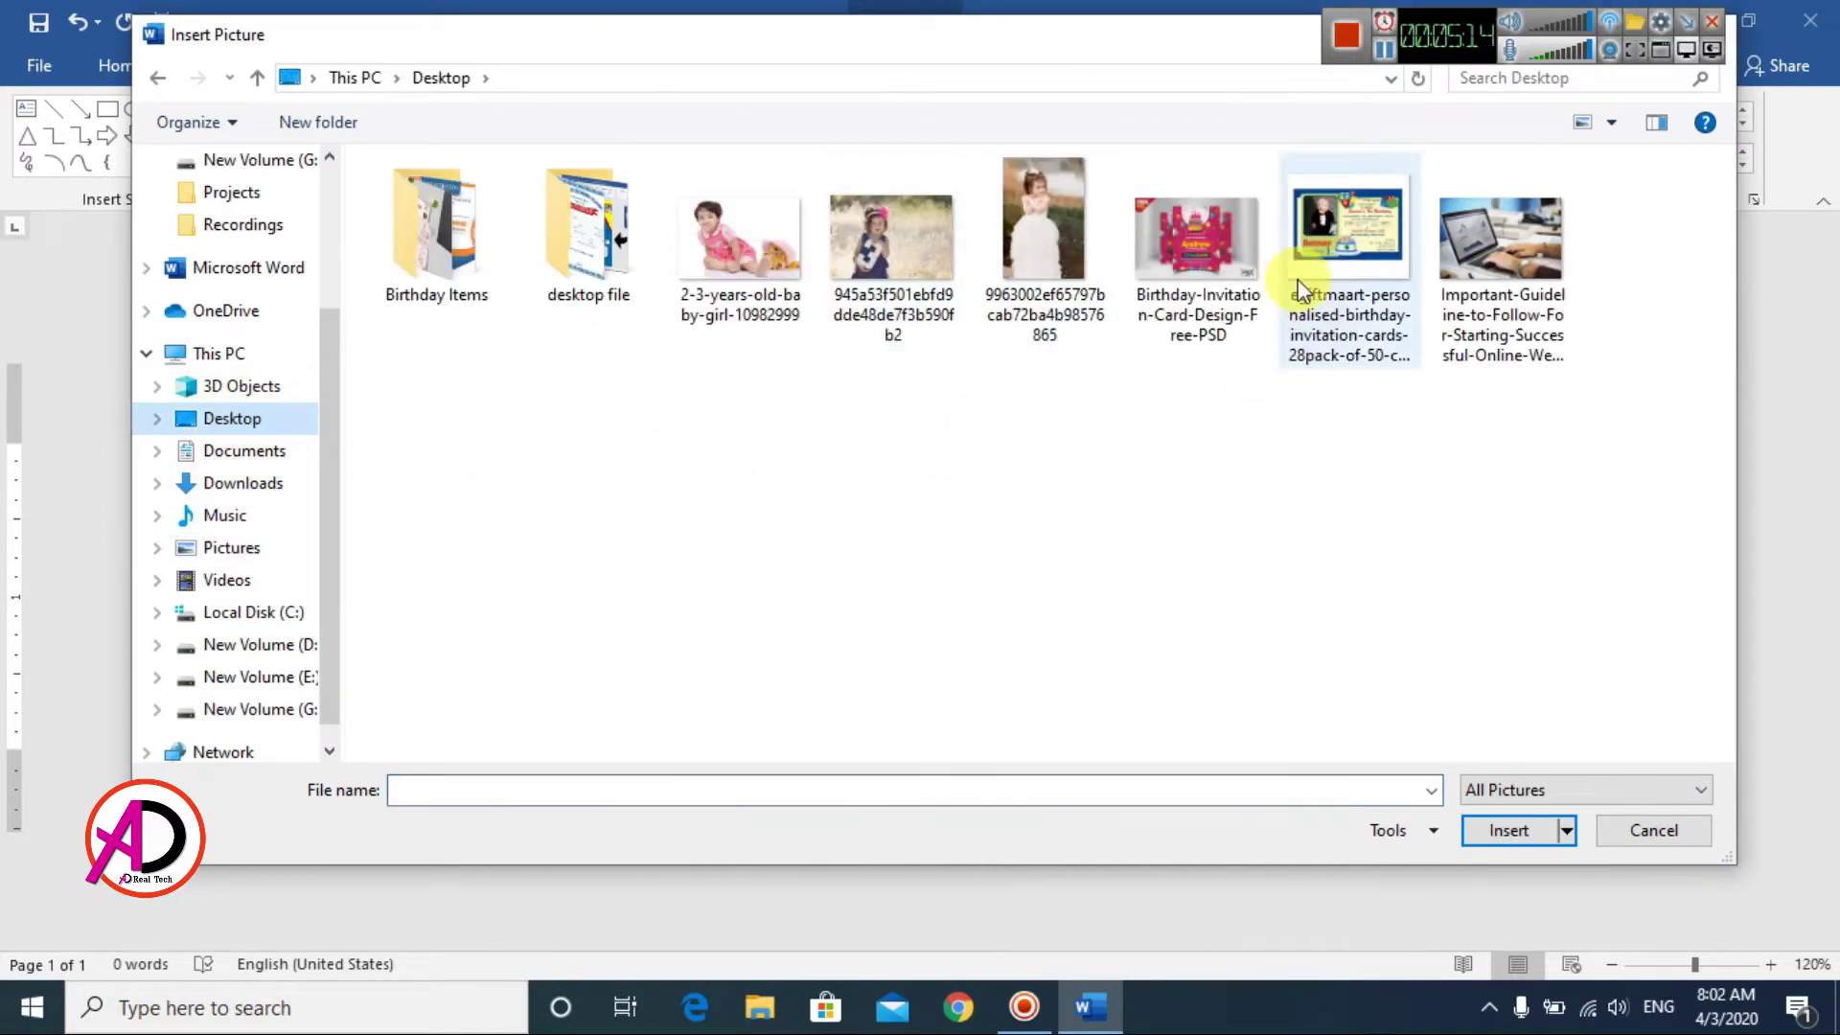
click(1509, 261)
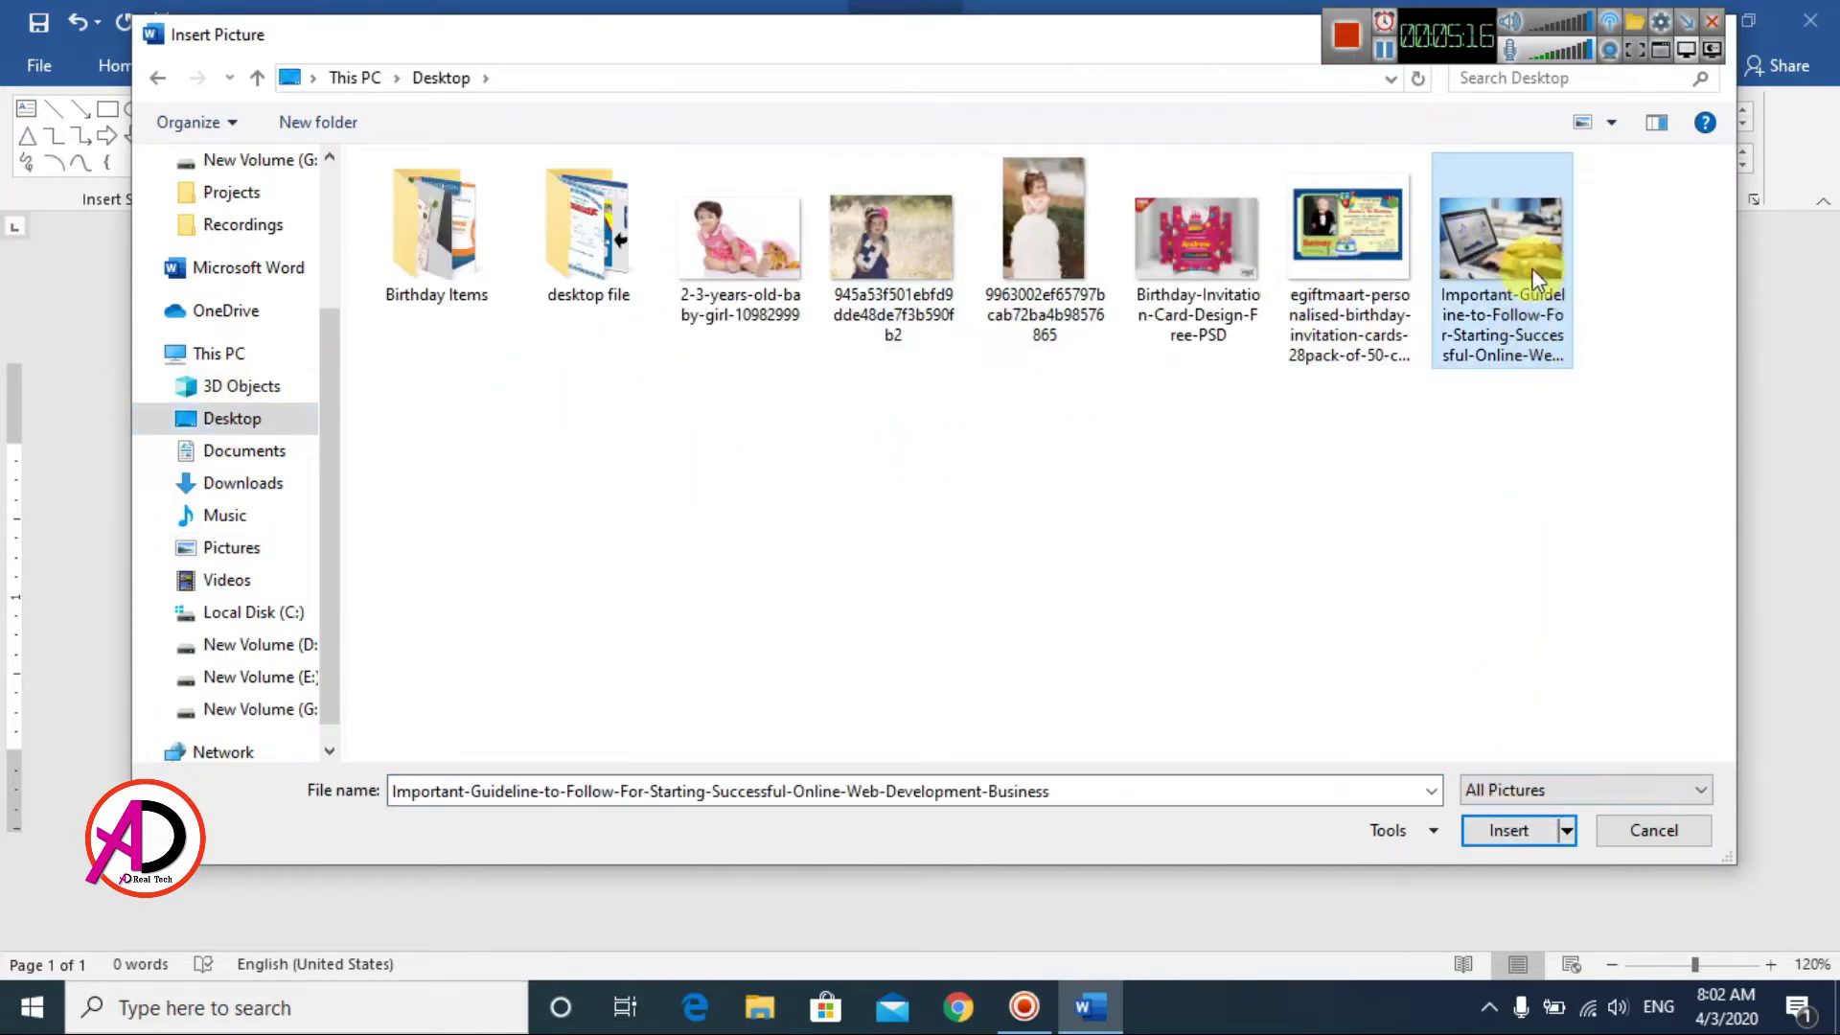
click(1523, 830)
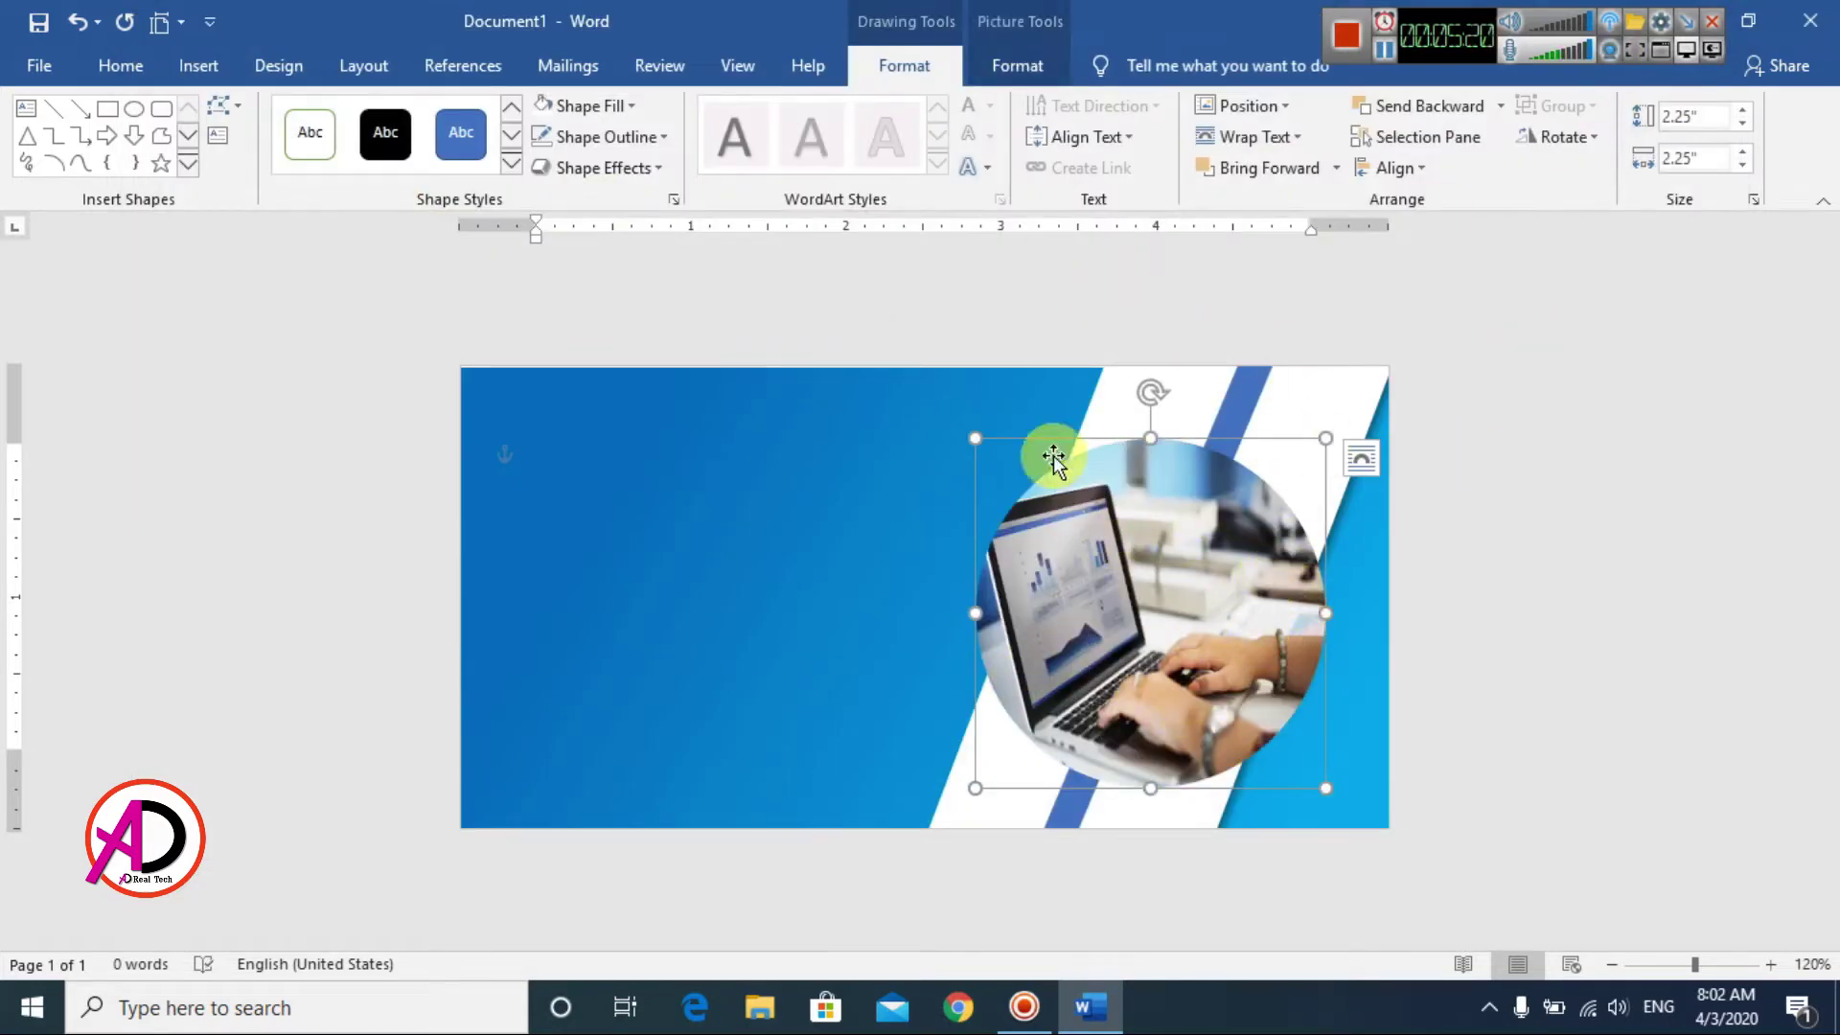
Step: In crop mode, stretch the picture inside the circle slightly upward and further to the right, and finish cropping
click(1044, 65)
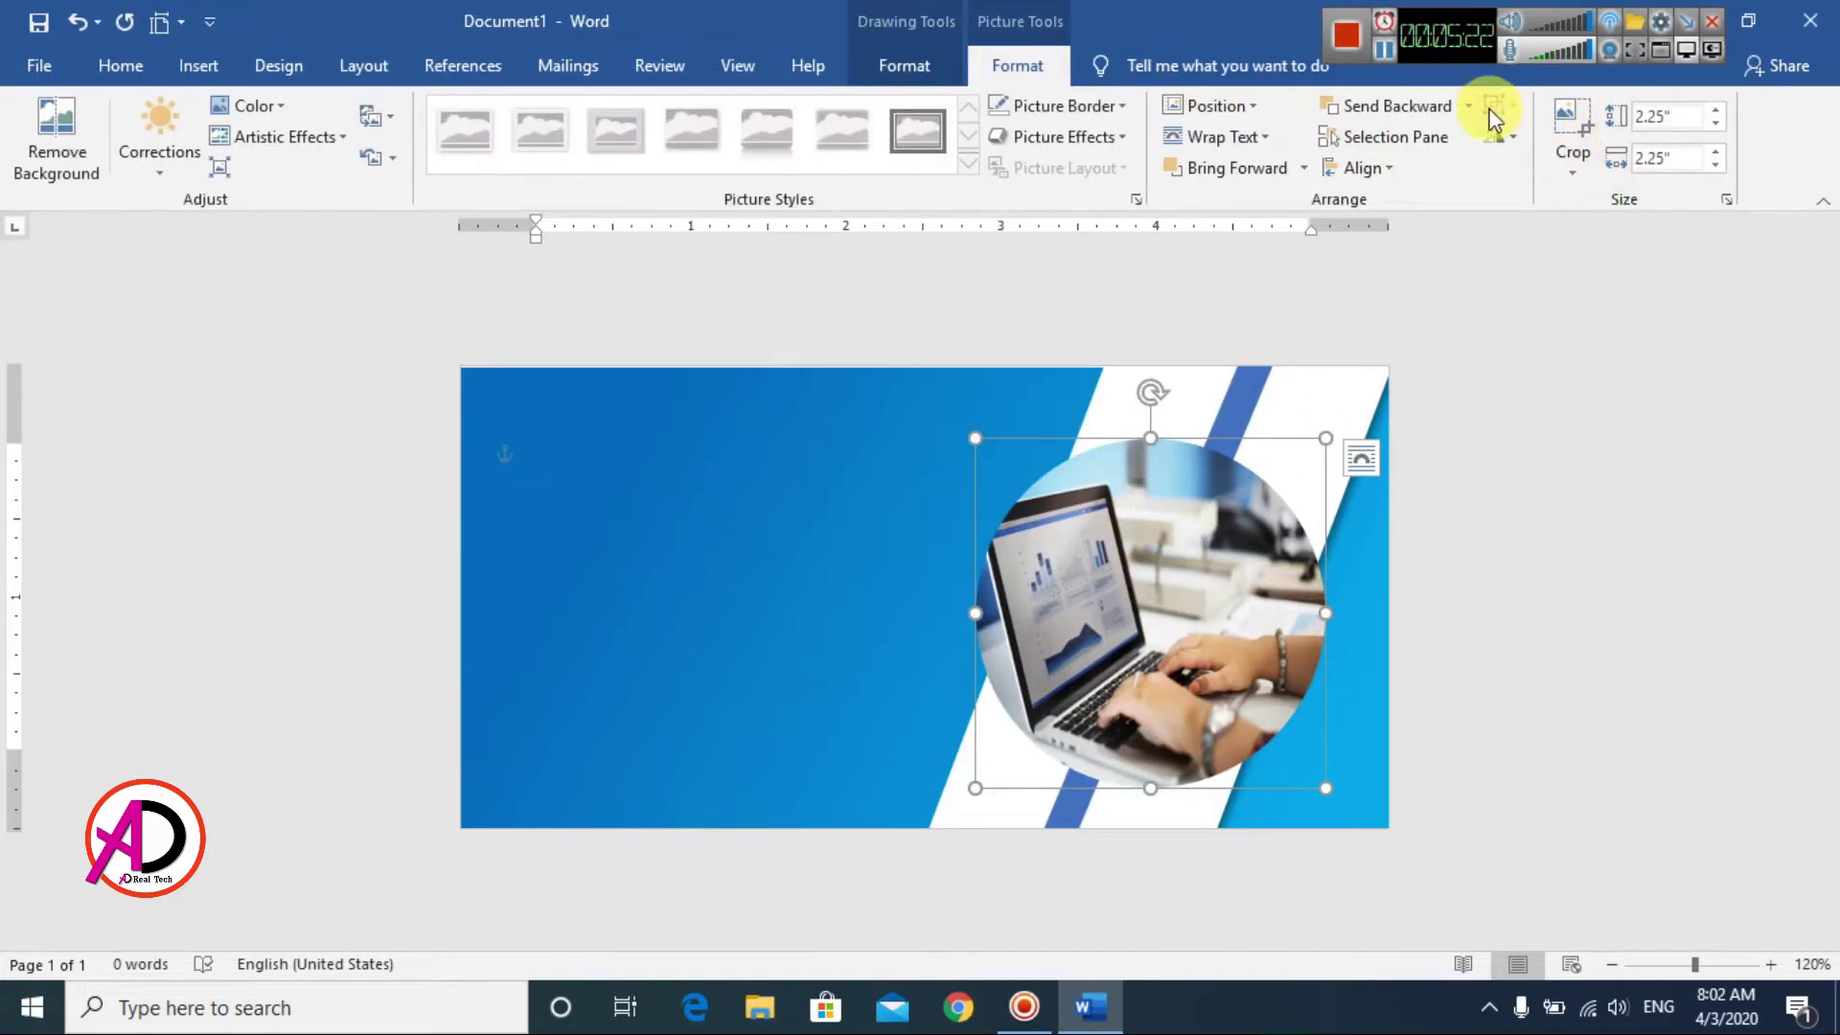
click(1573, 118)
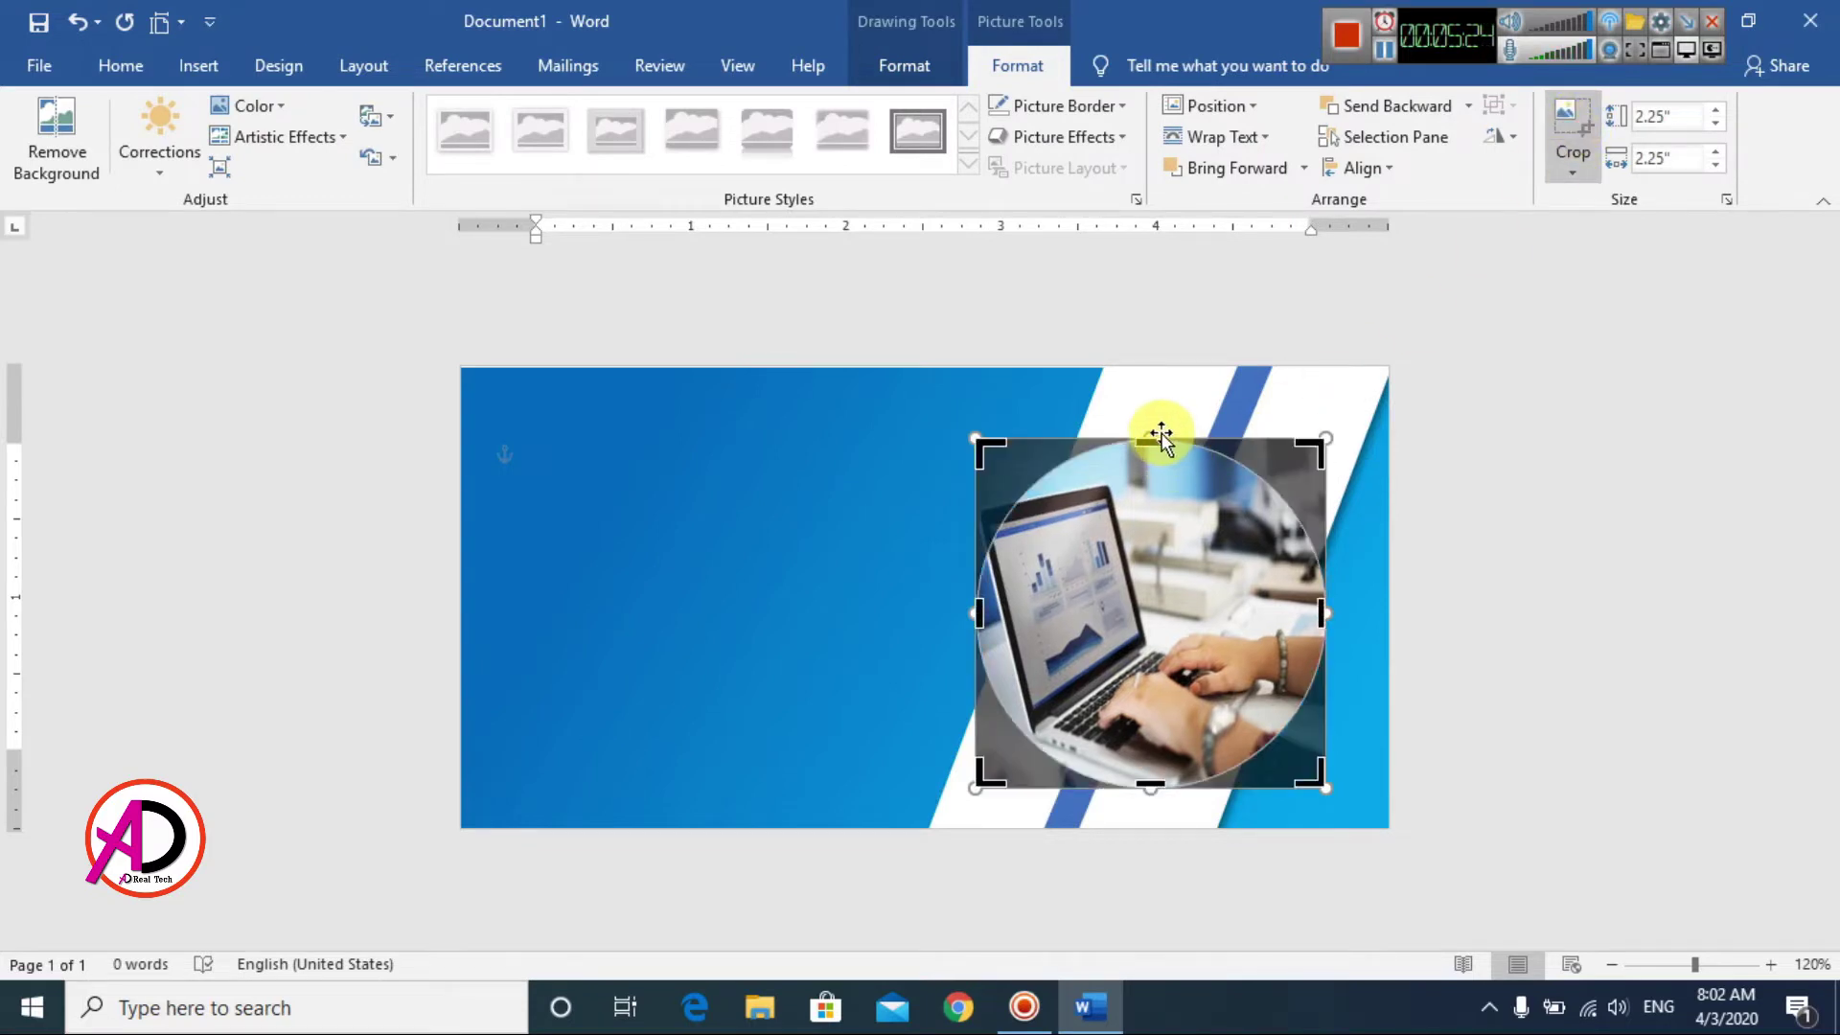
drag(1154, 433, 1154, 423)
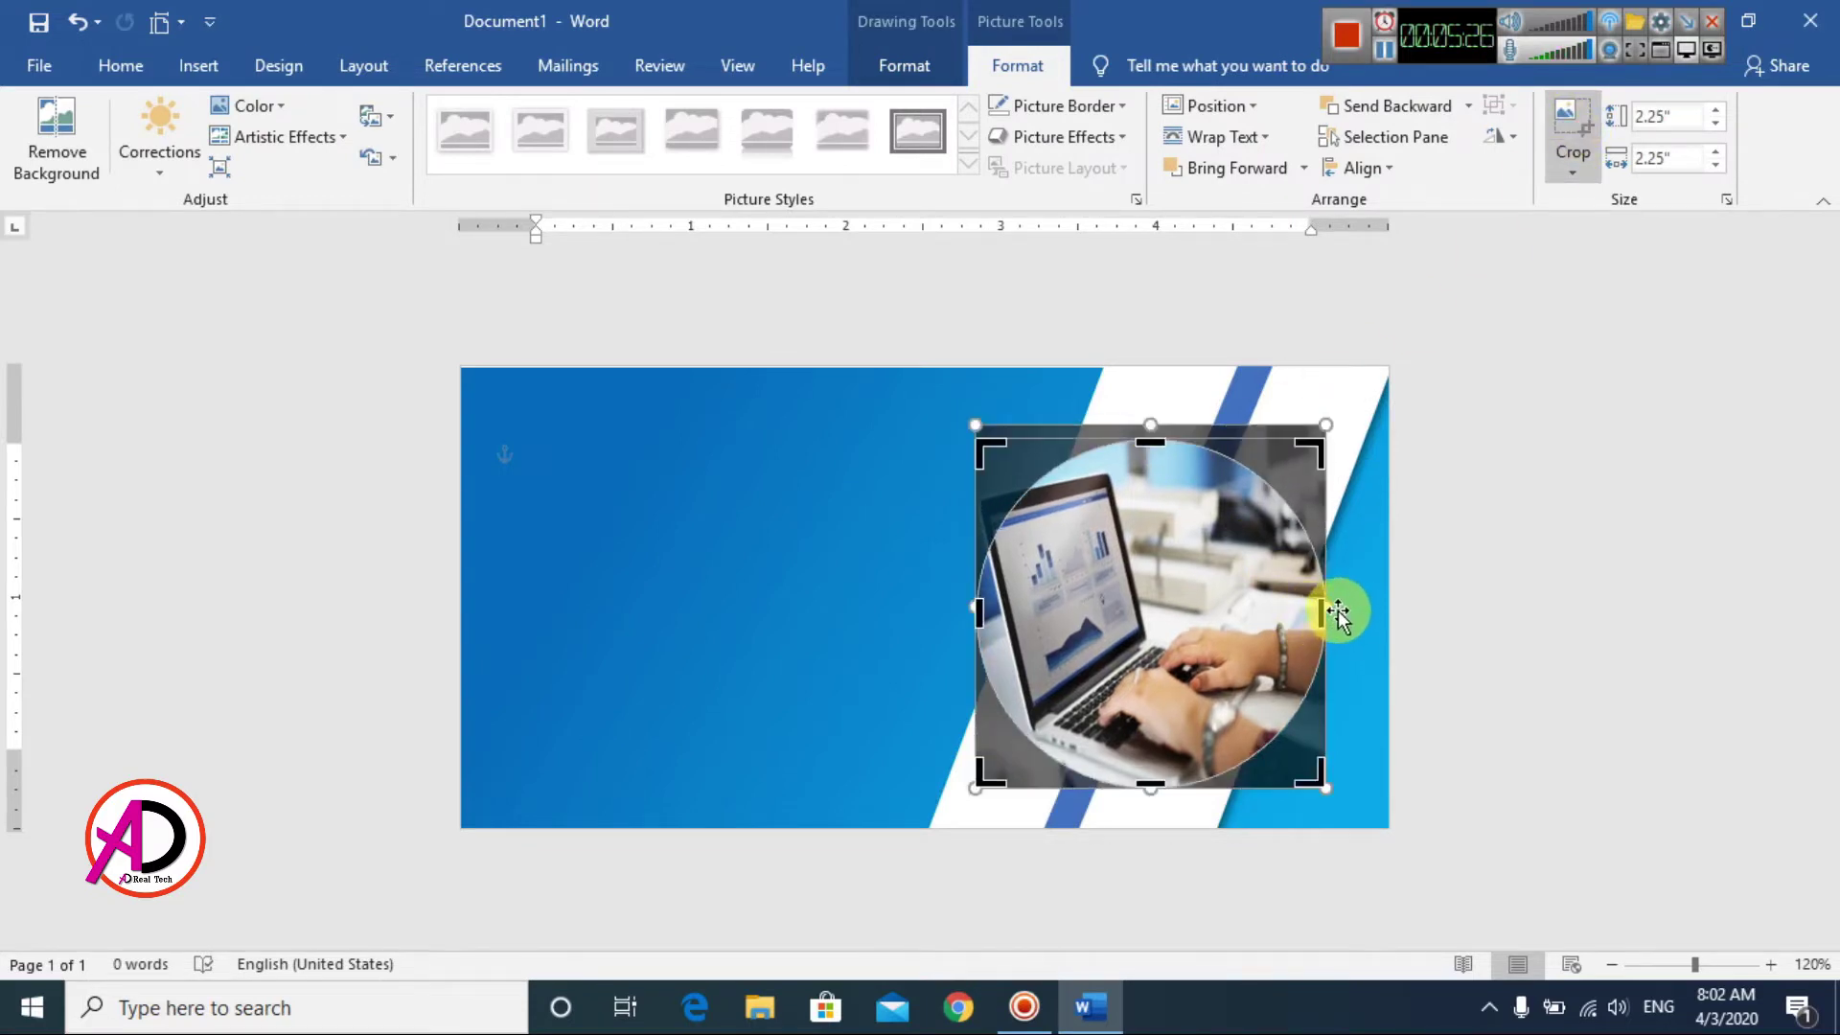
drag(1334, 609, 1375, 606)
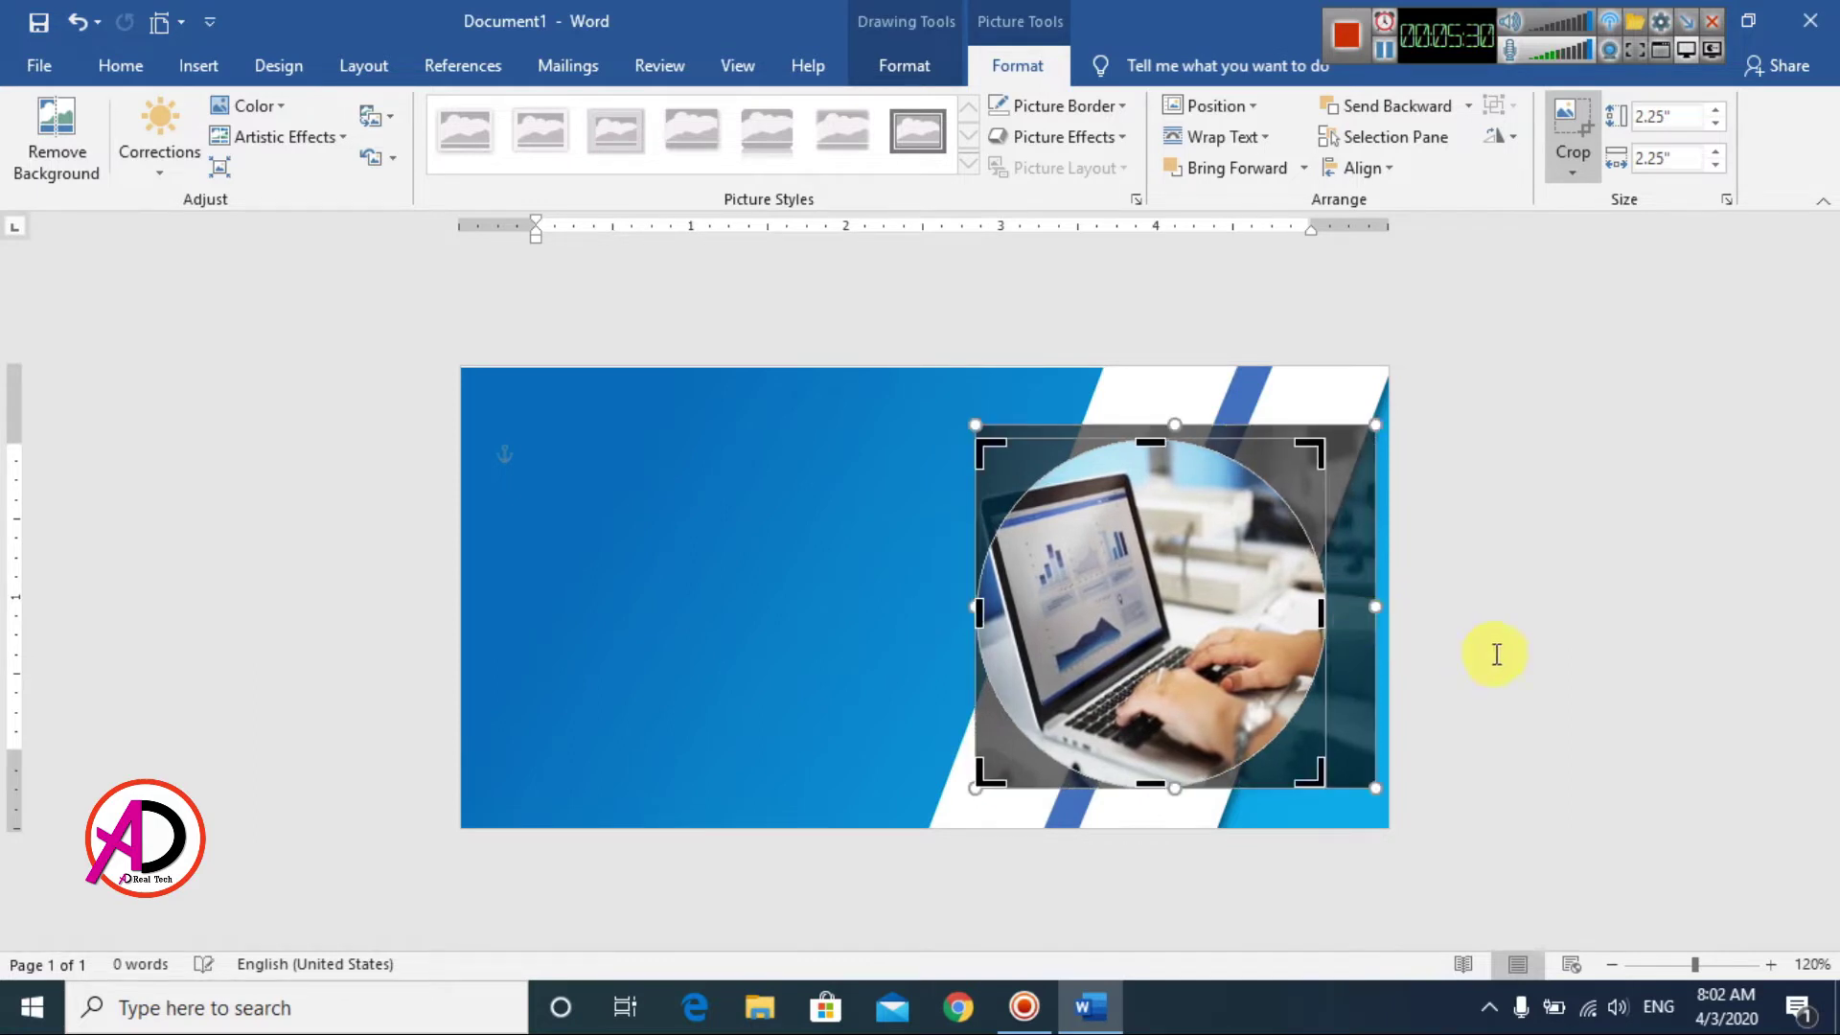
click(1558, 638)
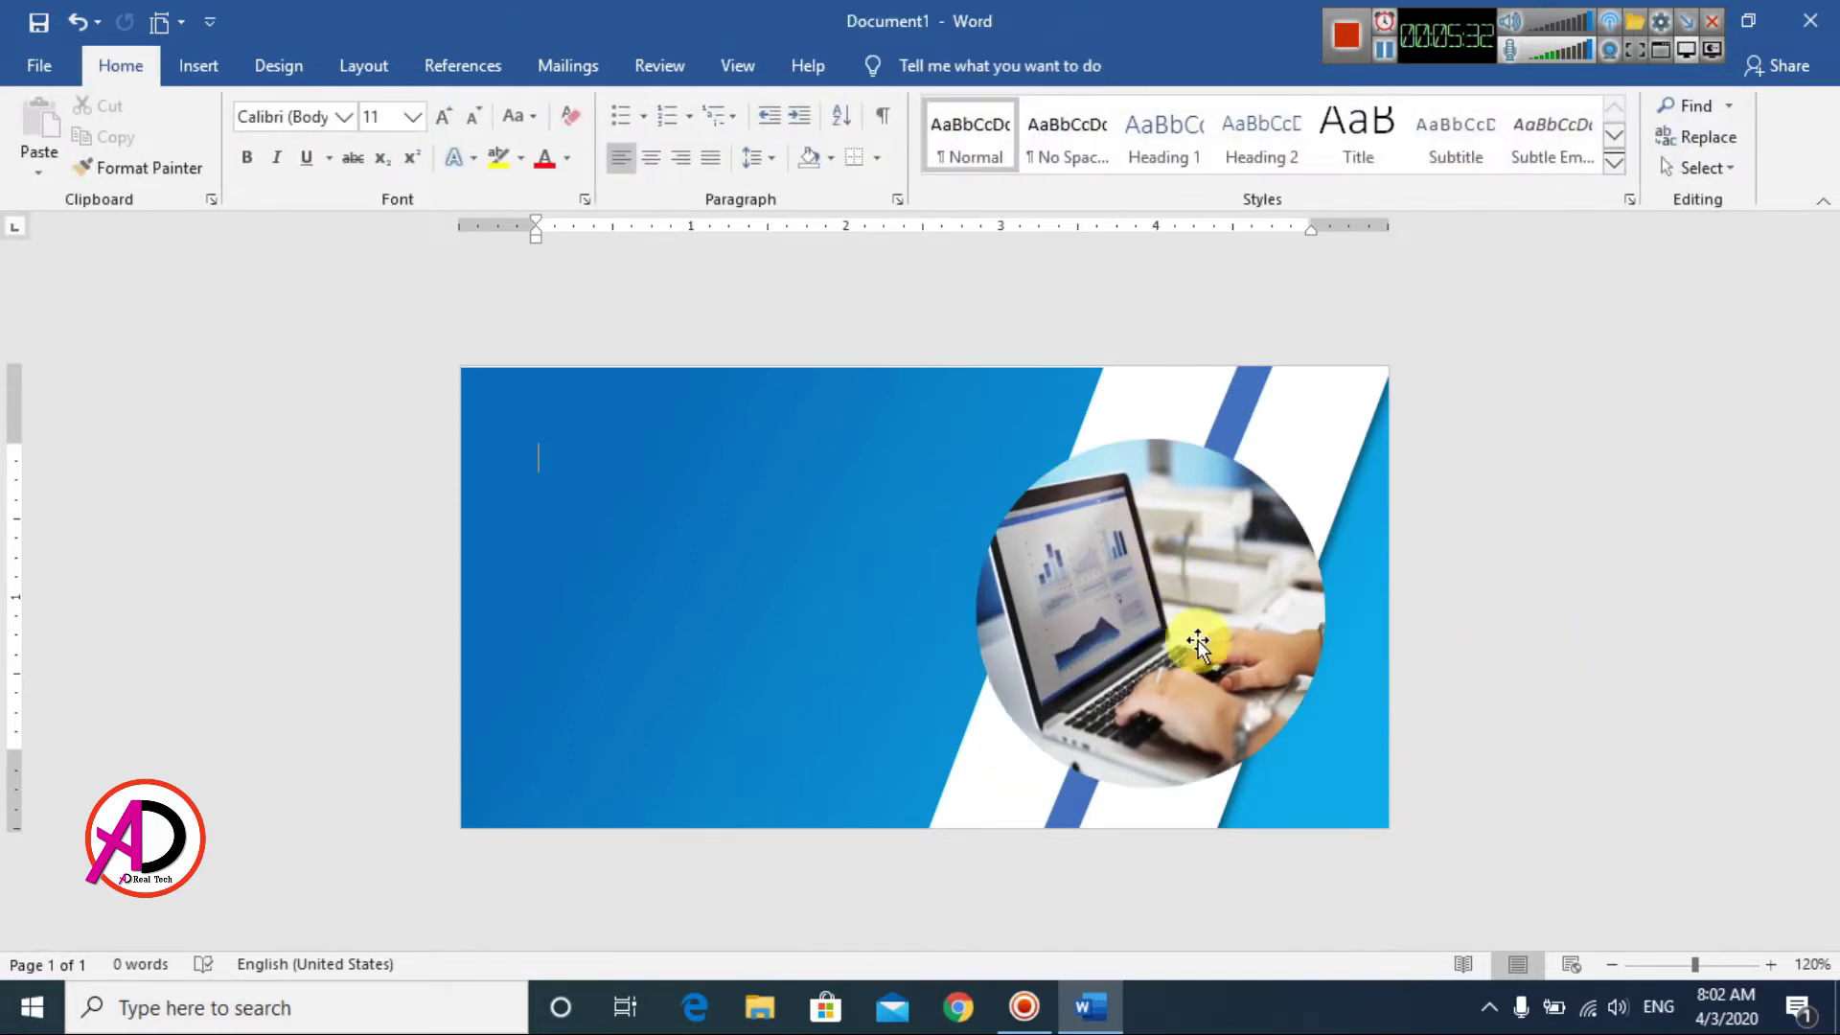
Step: Give the picture circle a white outline with a weight of 2¼ pt
click(1259, 676)
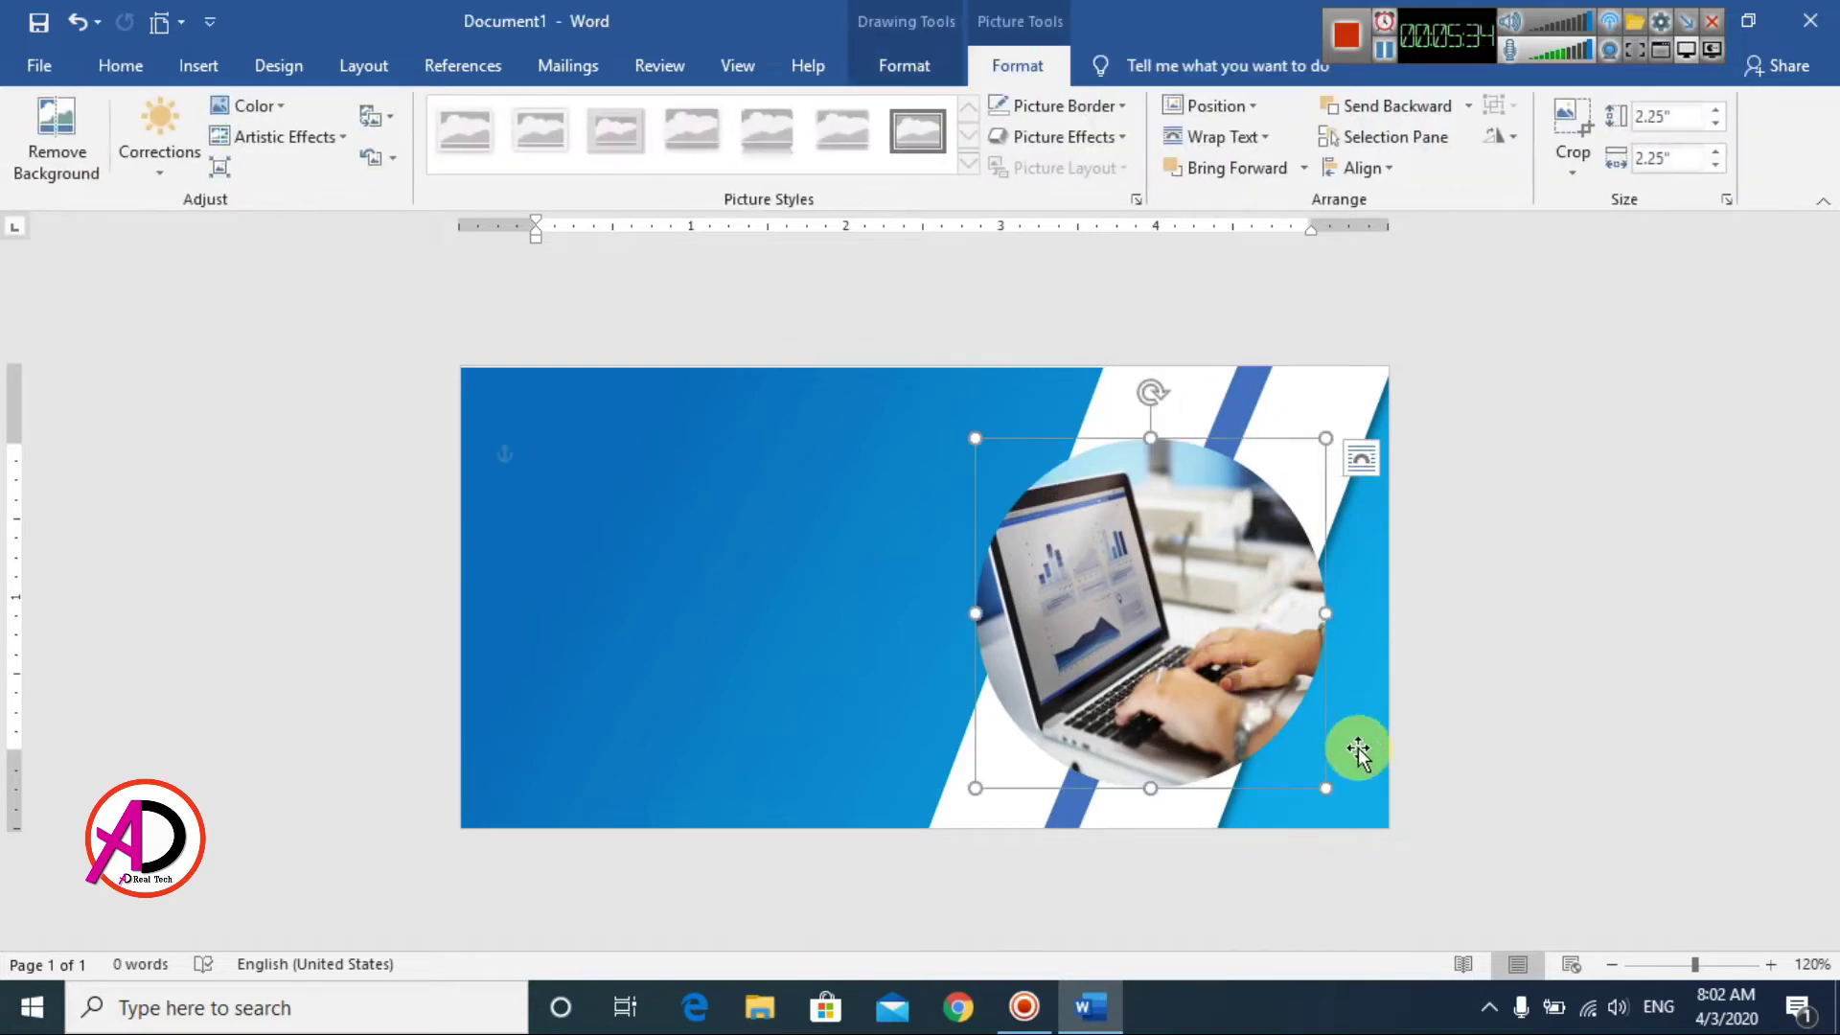
click(923, 57)
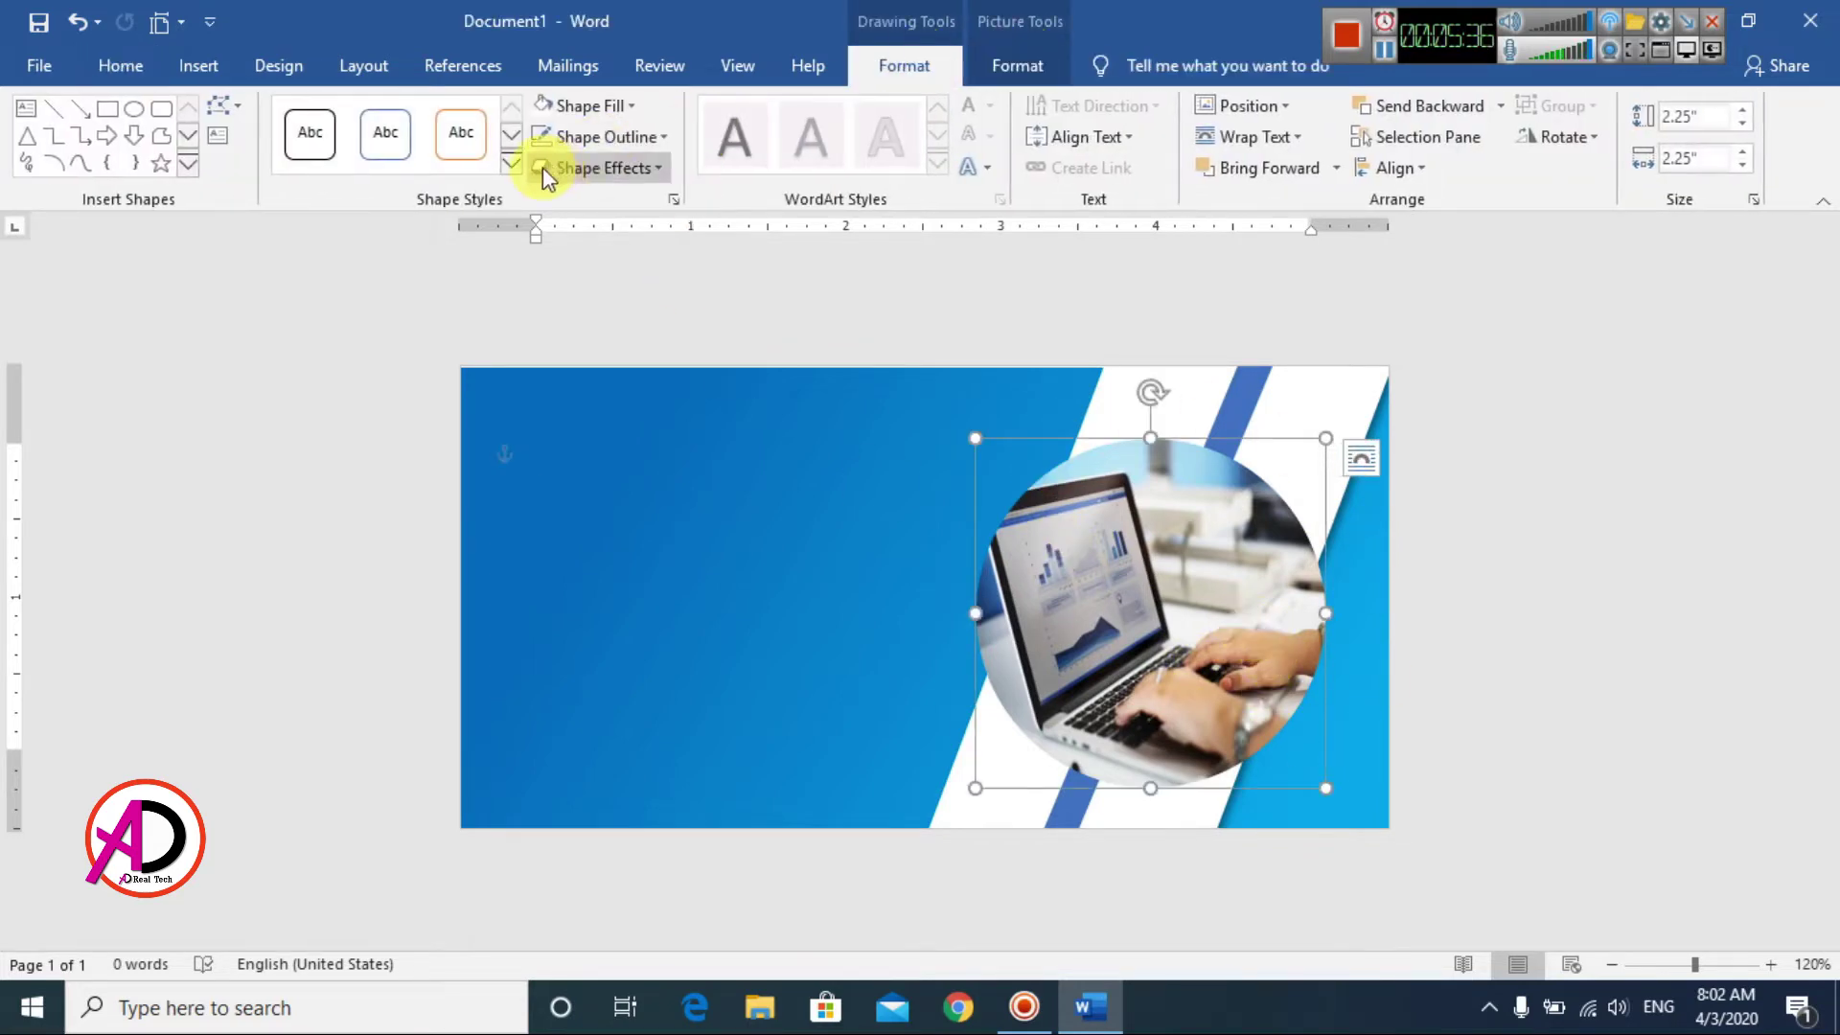
click(623, 138)
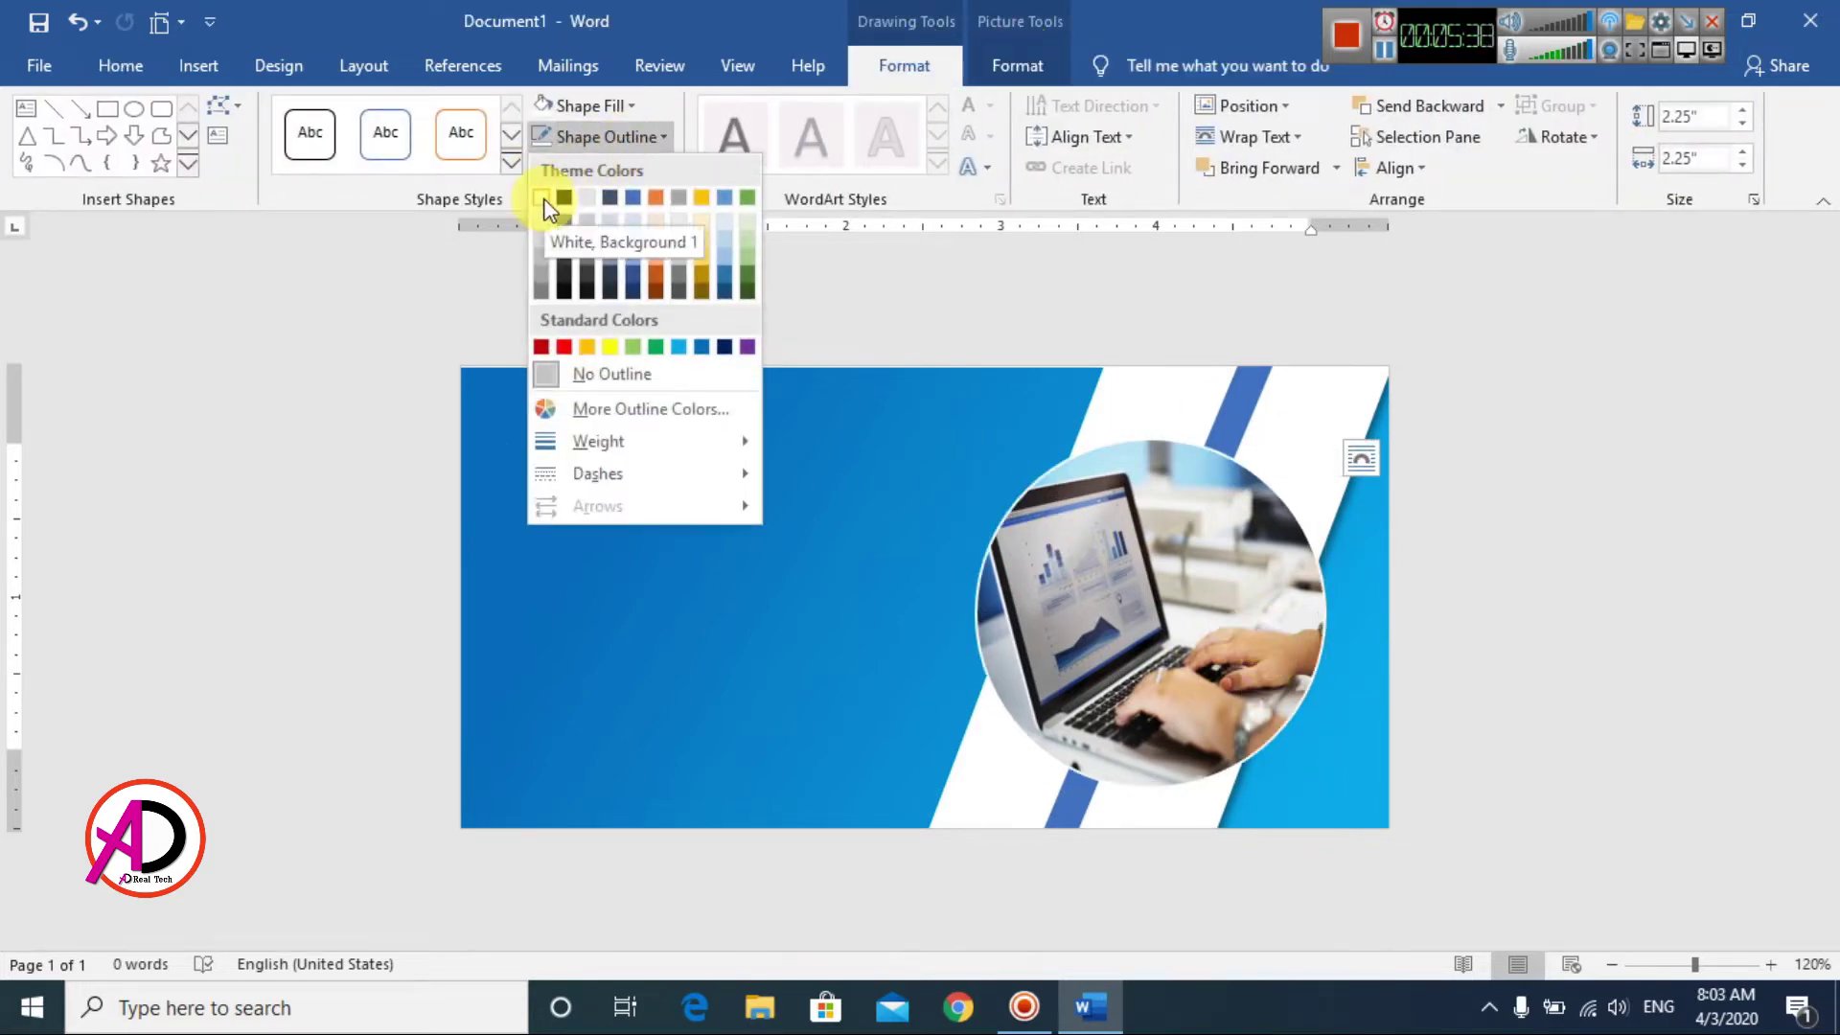
click(542, 196)
click(614, 144)
mouse_move(630, 437)
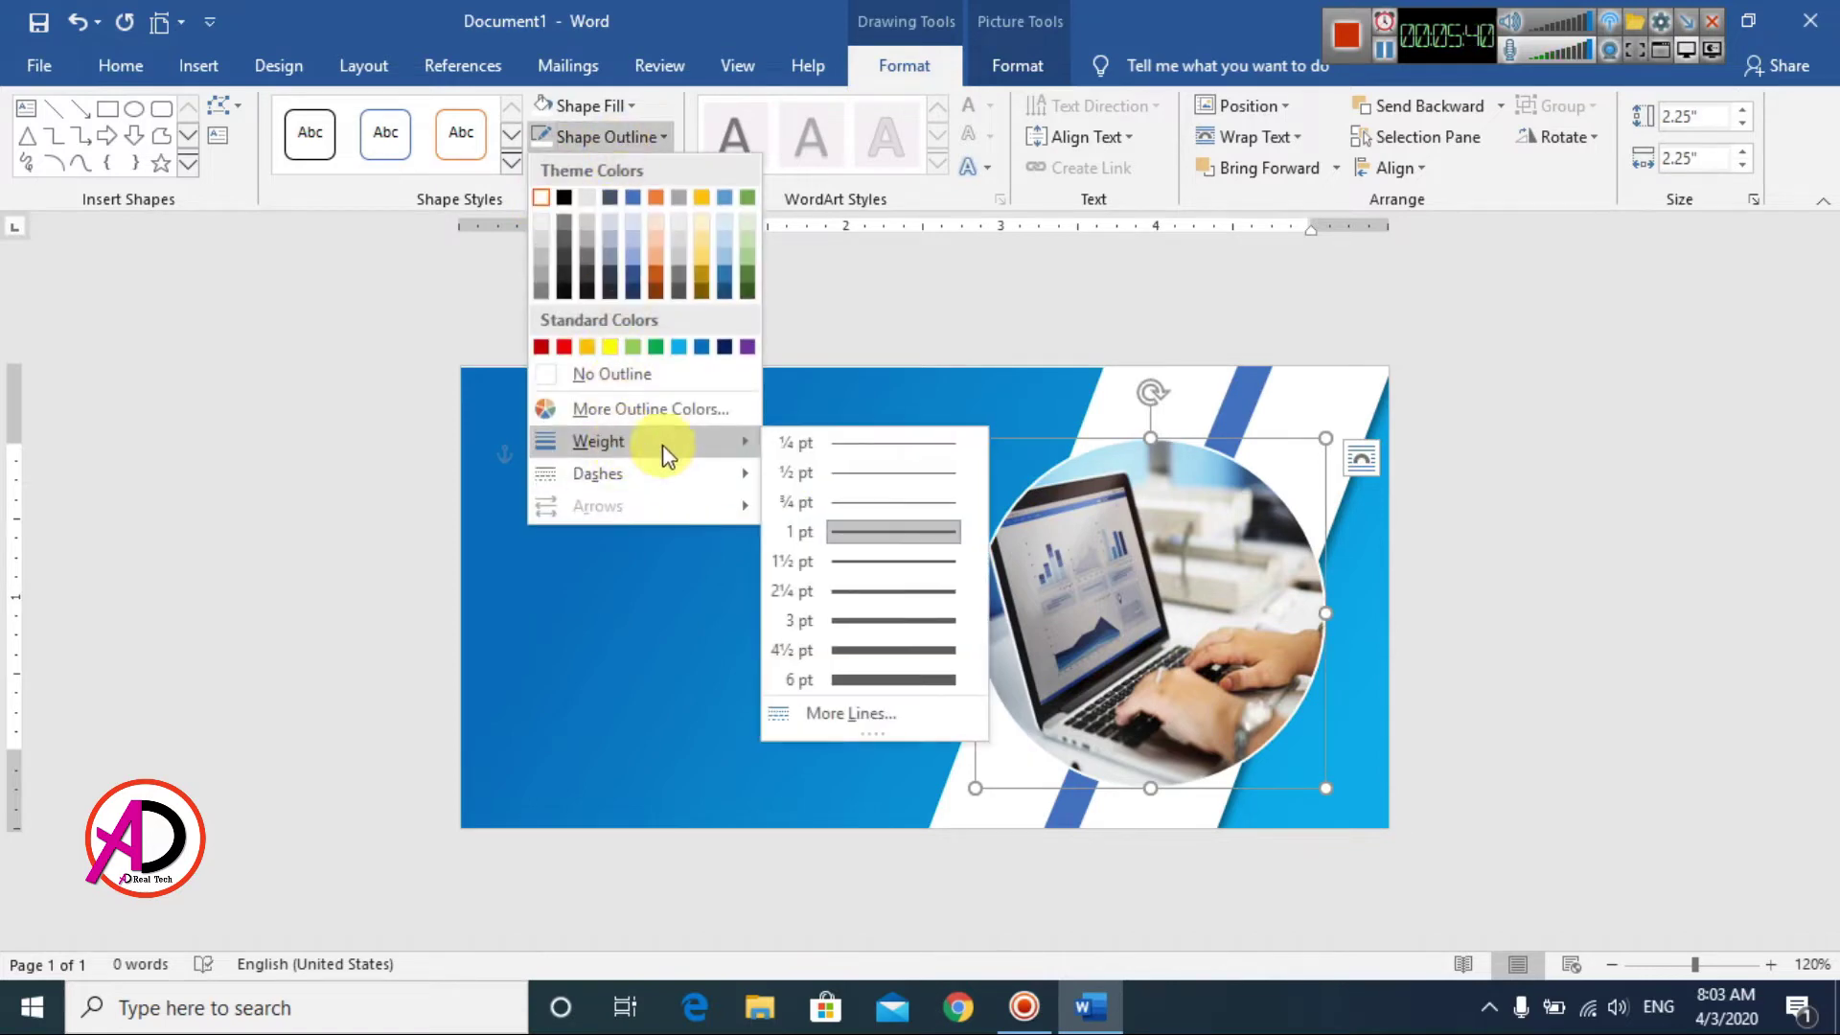
click(900, 590)
scroll(1408, 556, up, 7)
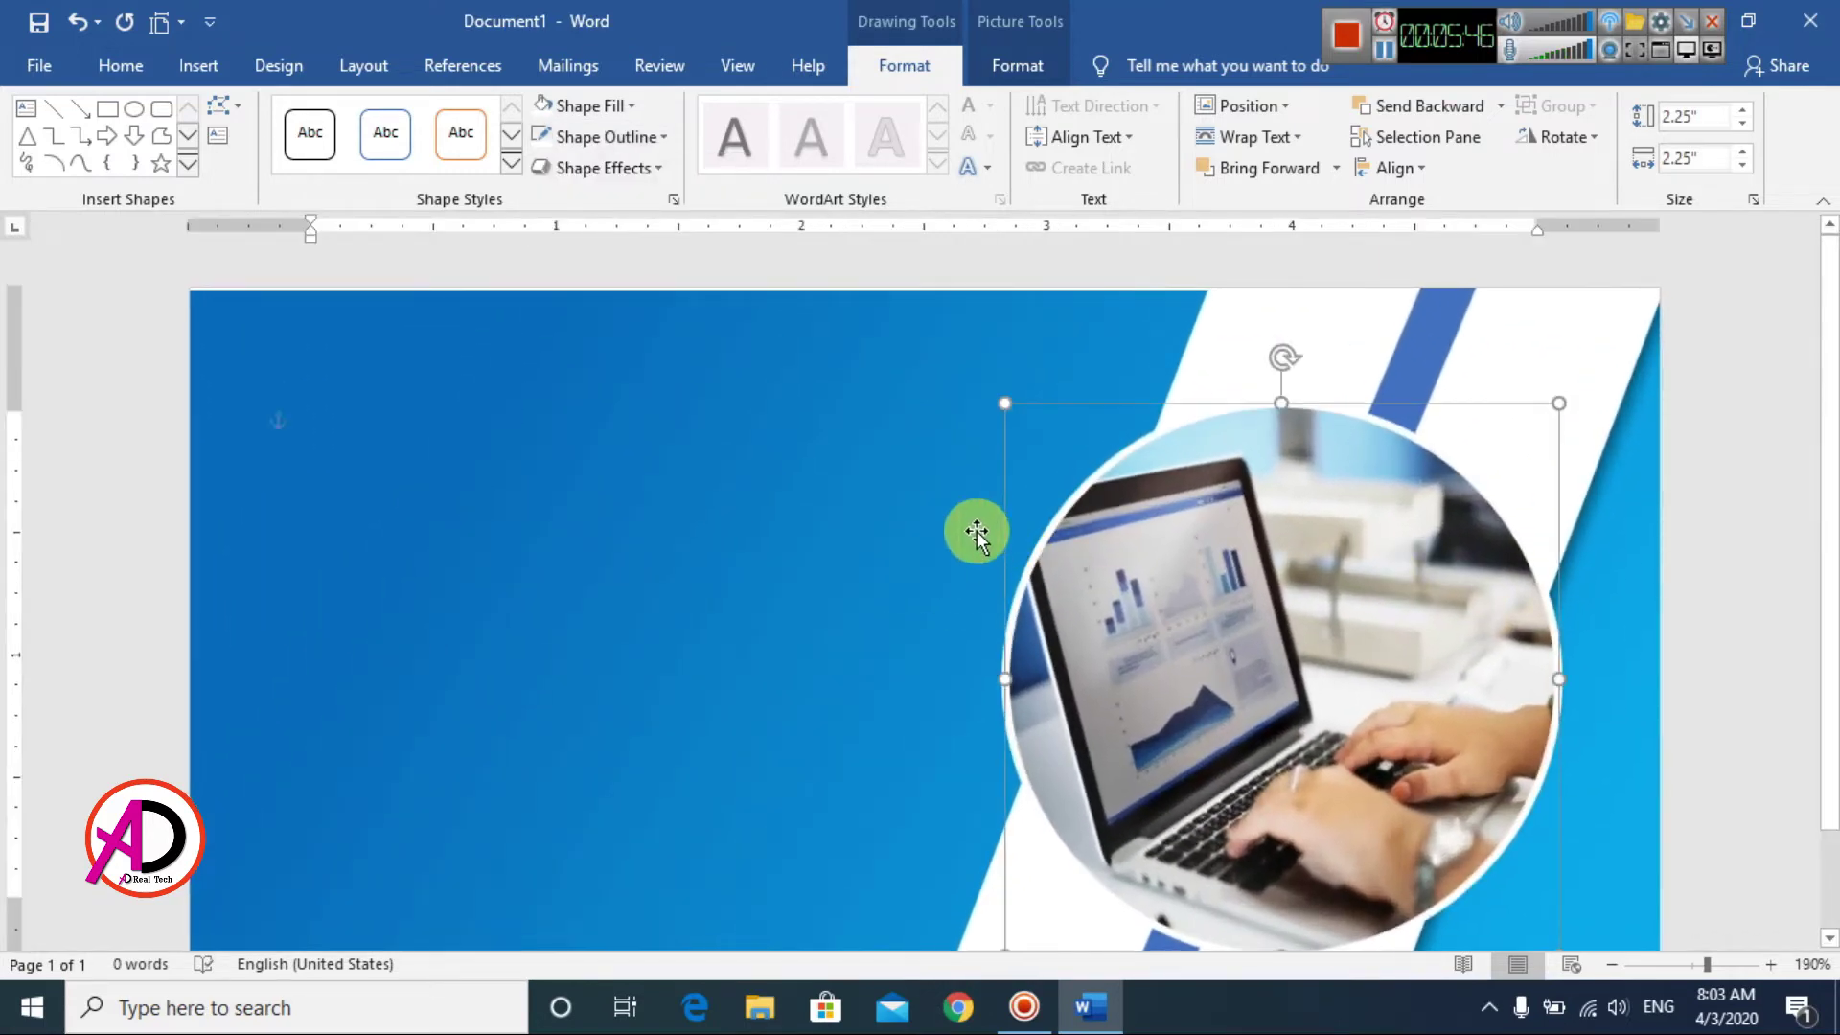
Step: Set the outline weight of the picture circle to 1½ pt and deselect it
click(589, 137)
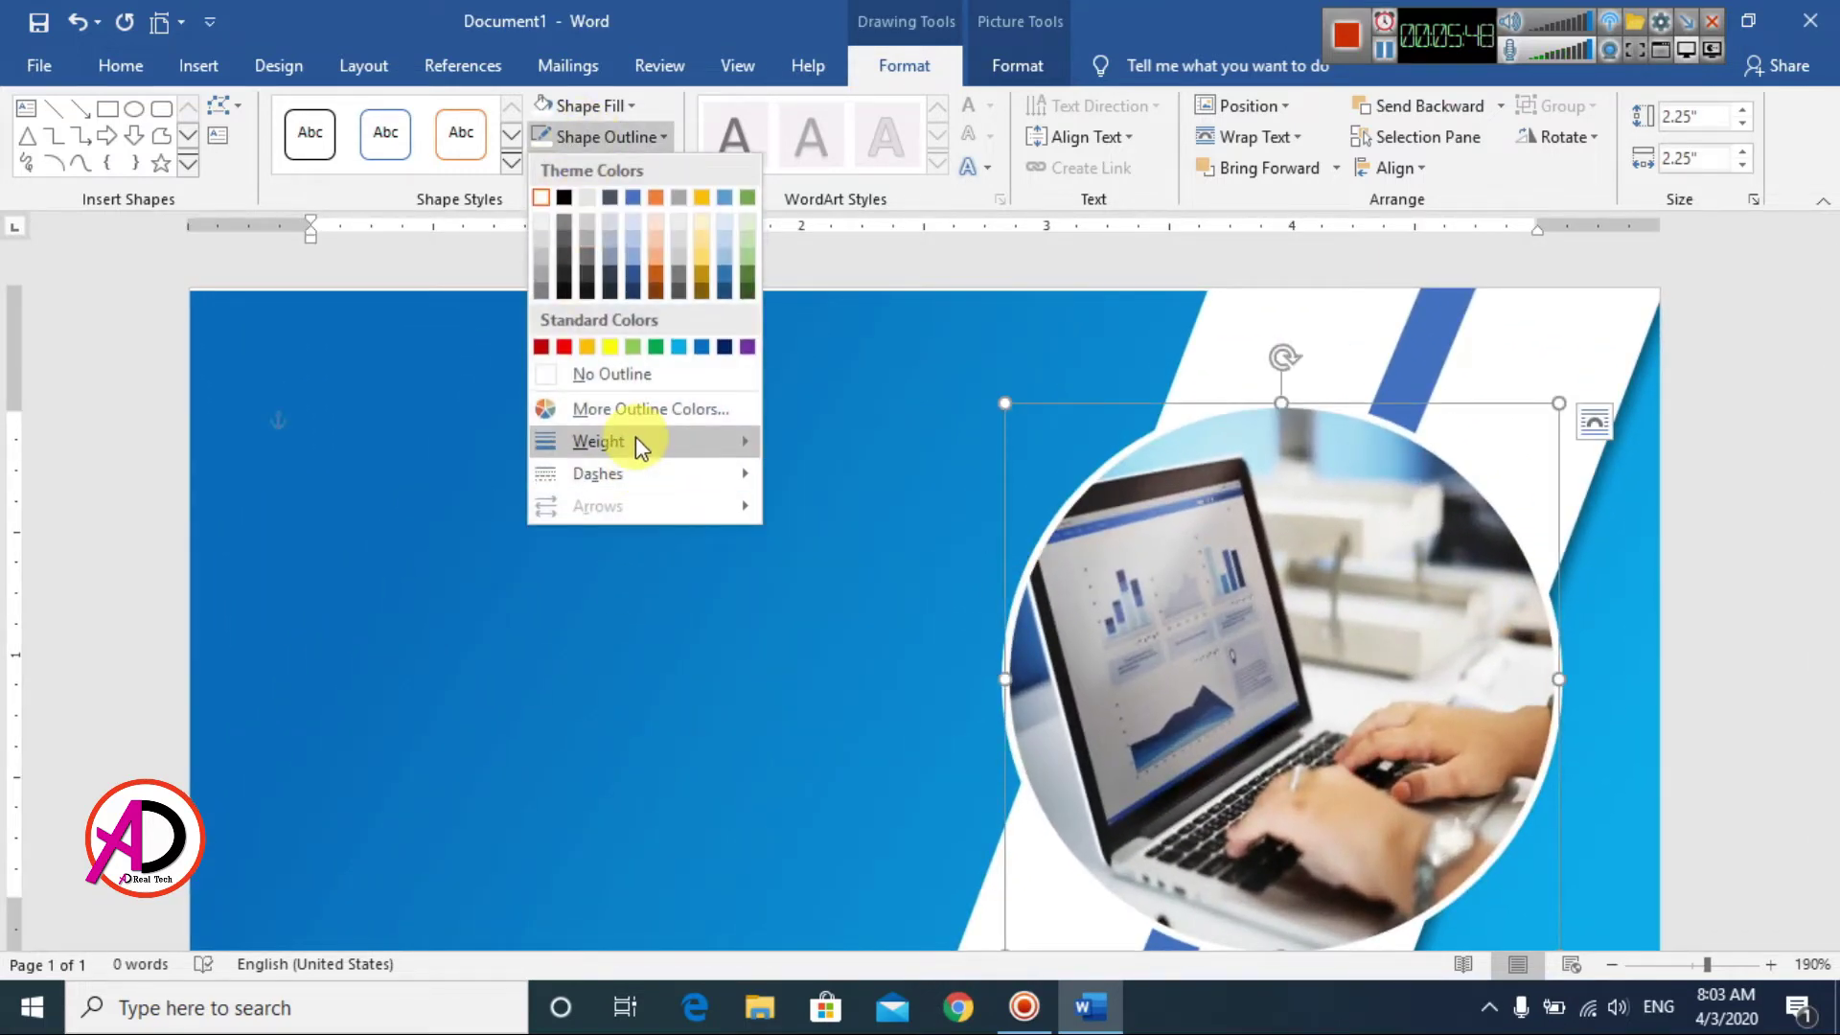
mouse_move(638, 443)
click(912, 560)
scroll(1412, 651, down, 6)
scroll(1412, 652, down, 3)
click(887, 530)
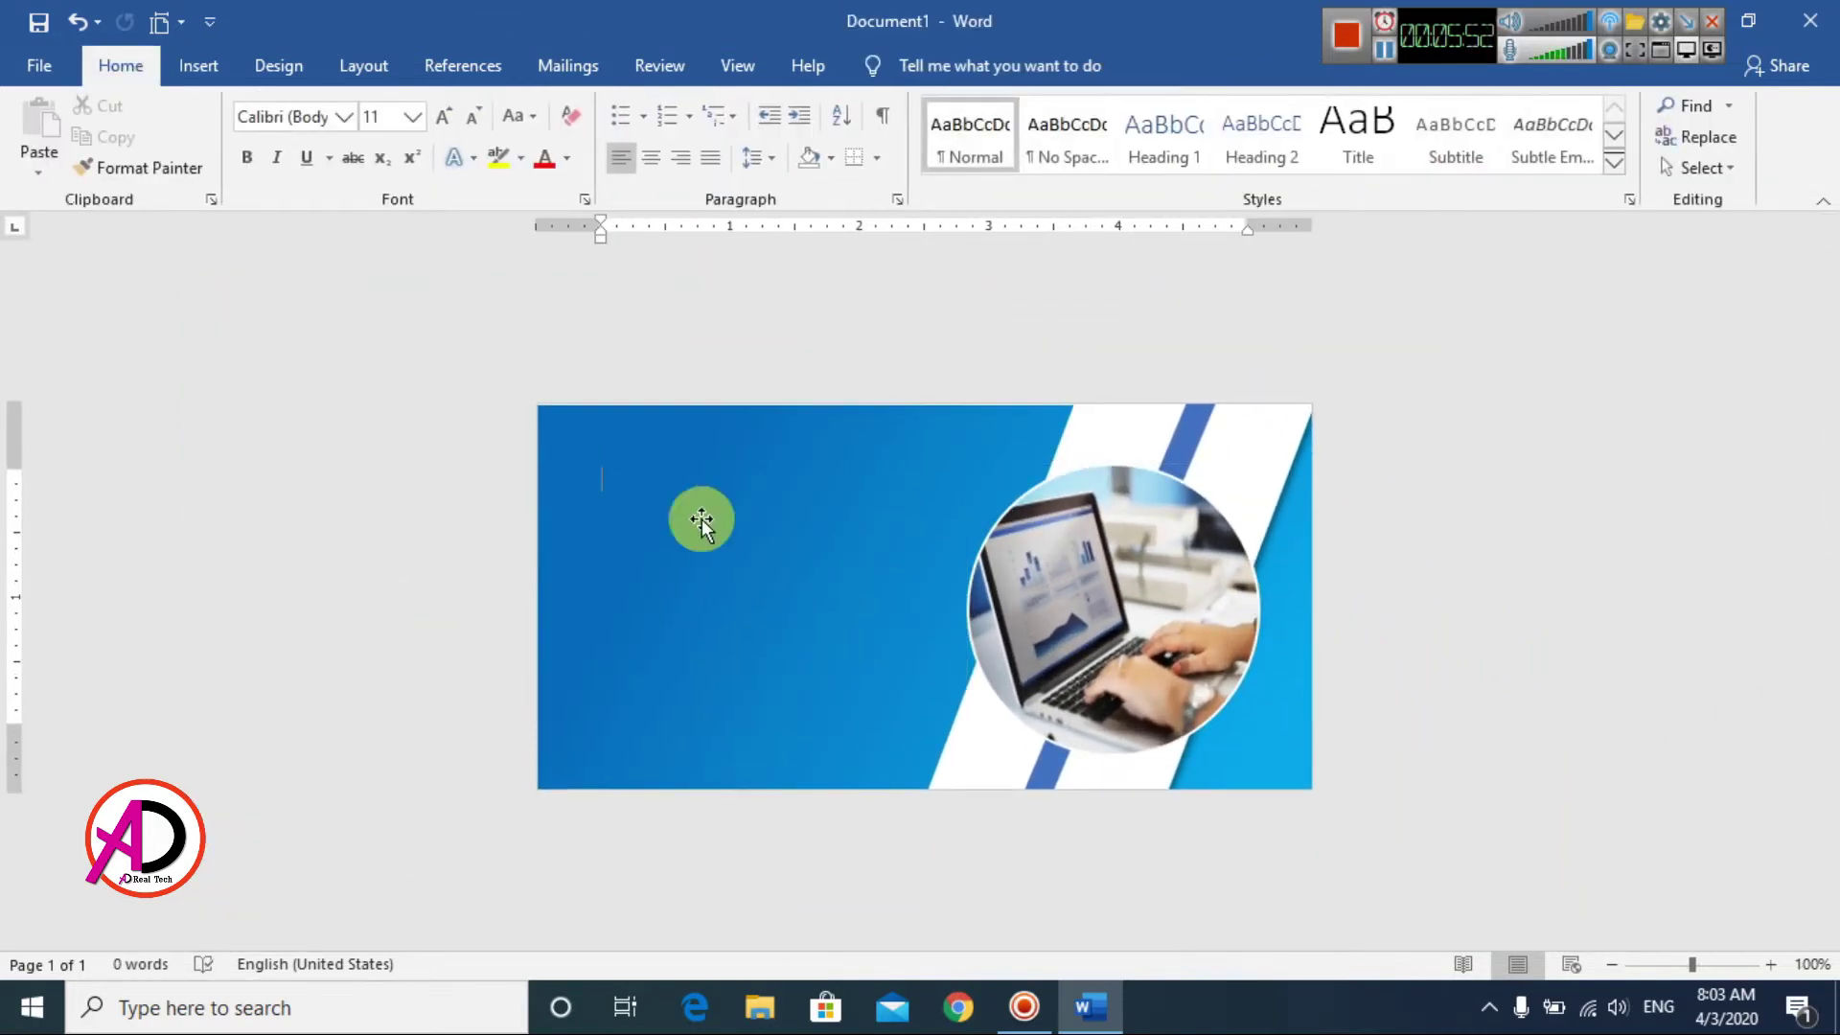
Step: Draw a circle about 2.38" in diameter and place it over the circular picture
click(198, 69)
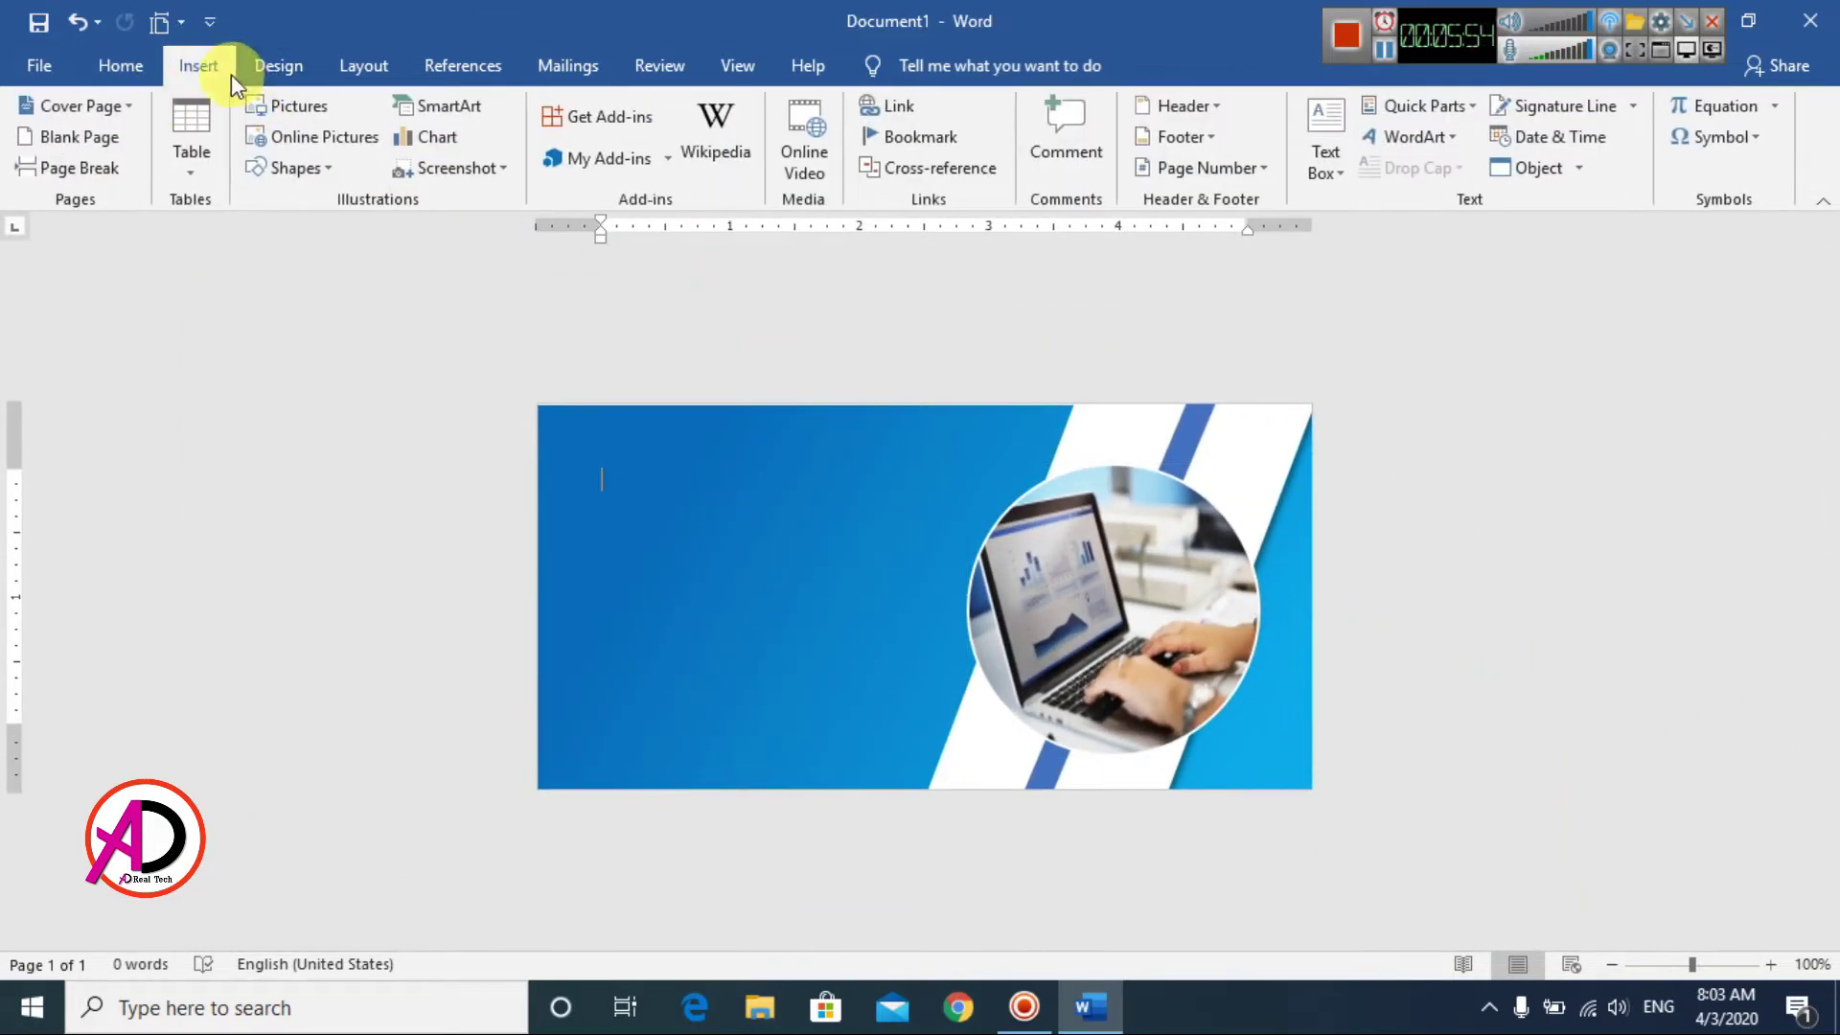
click(311, 175)
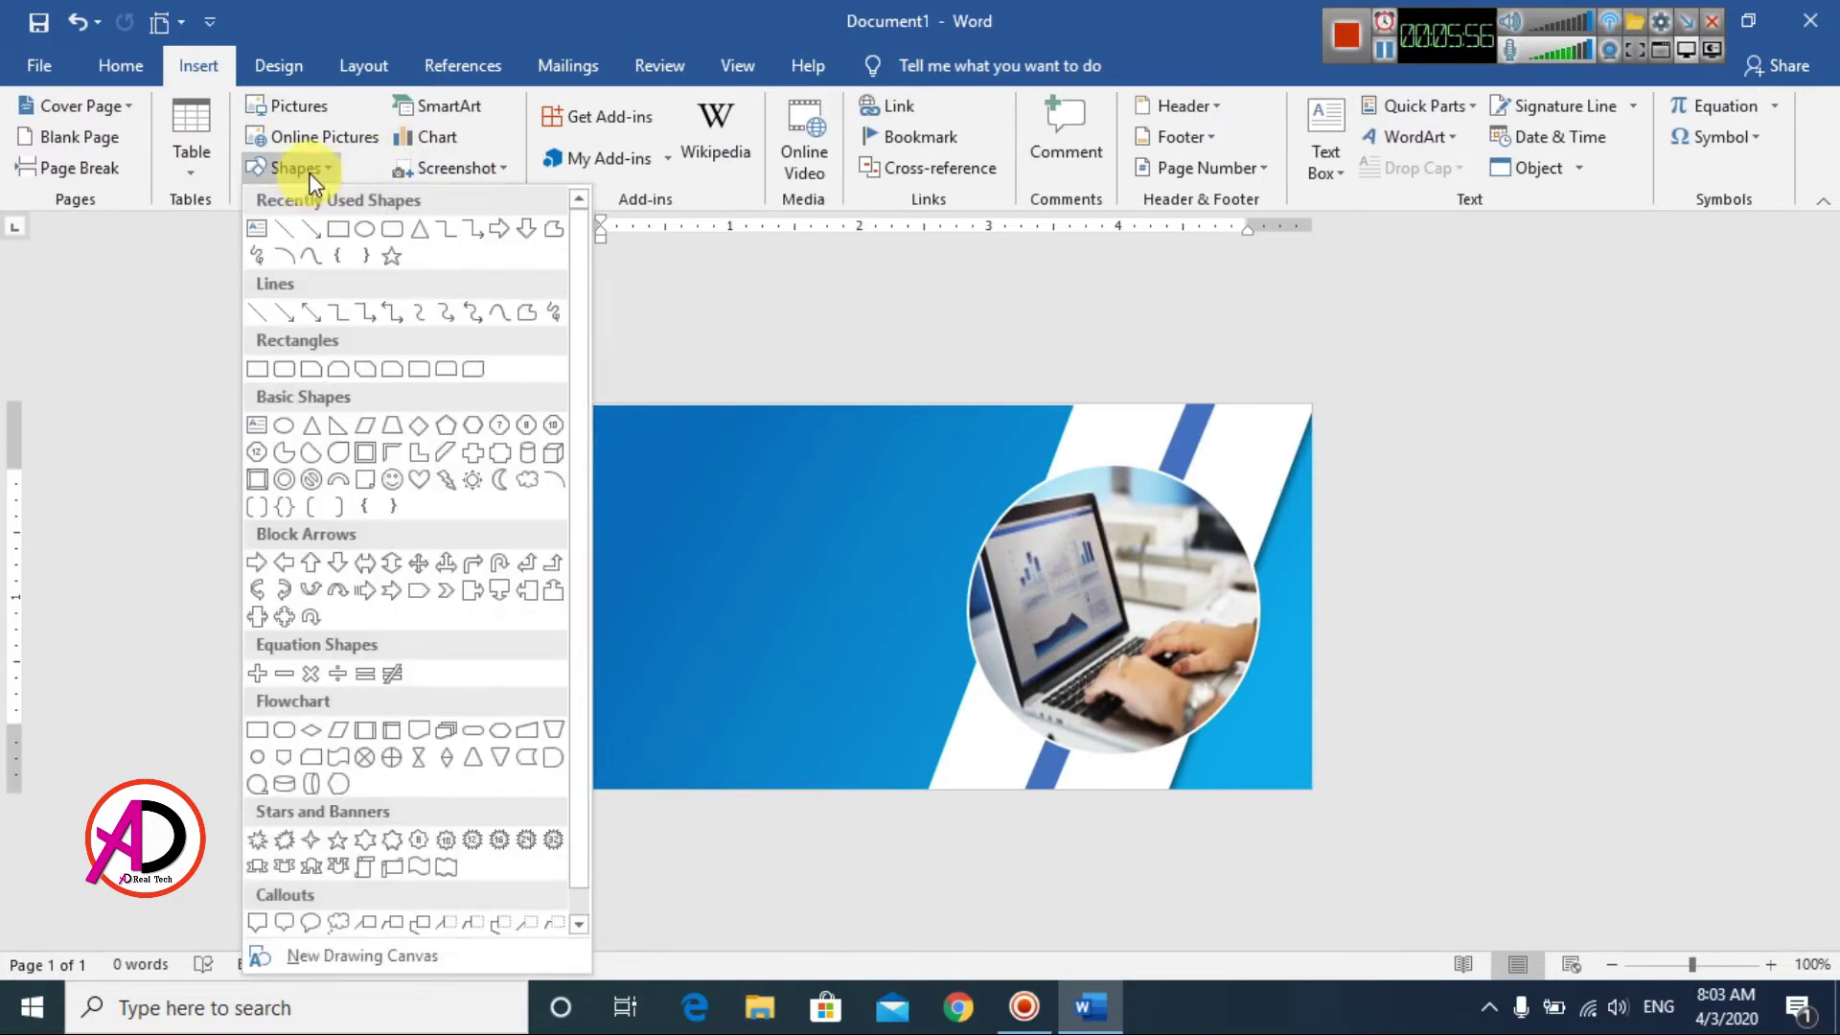
click(371, 230)
drag(764, 436, 1065, 743)
drag(871, 608, 1080, 616)
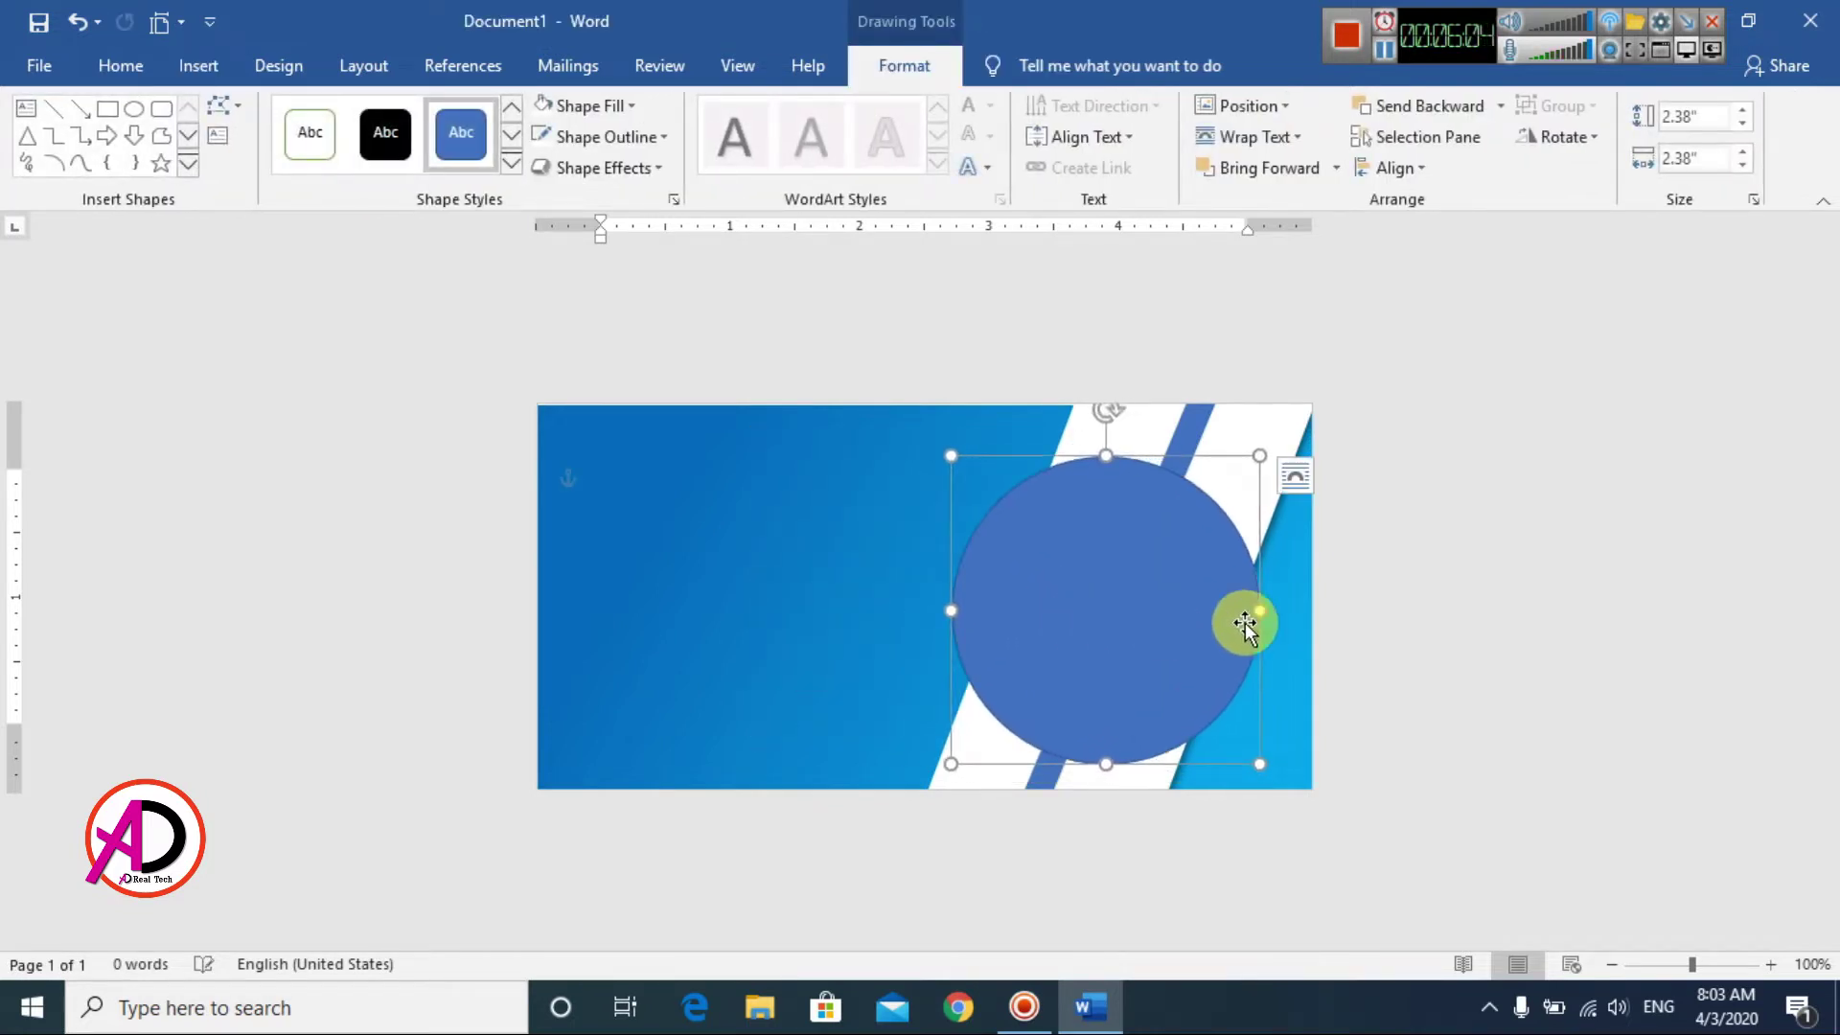
Step: Remove the new circle's fill and stretch it into a ring around the picture, about 2.46" high and 2.49" wide
click(584, 106)
click(610, 351)
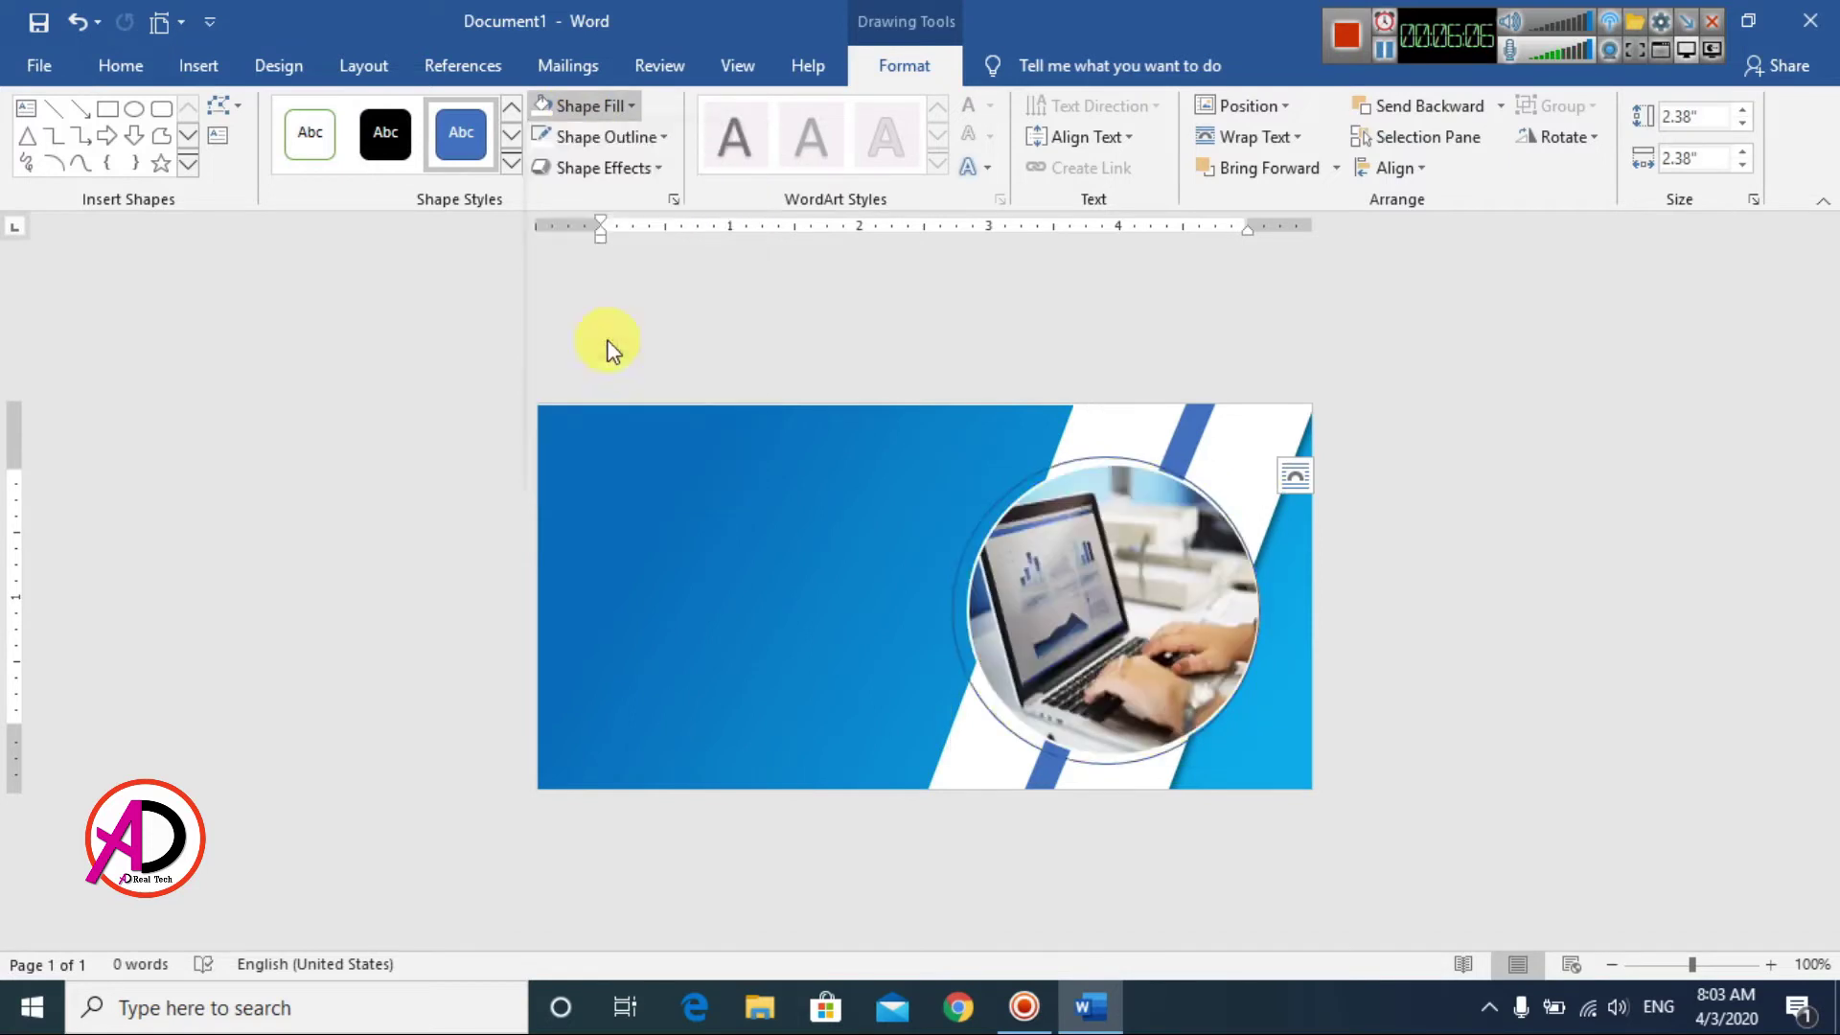
drag(1263, 608, 1275, 607)
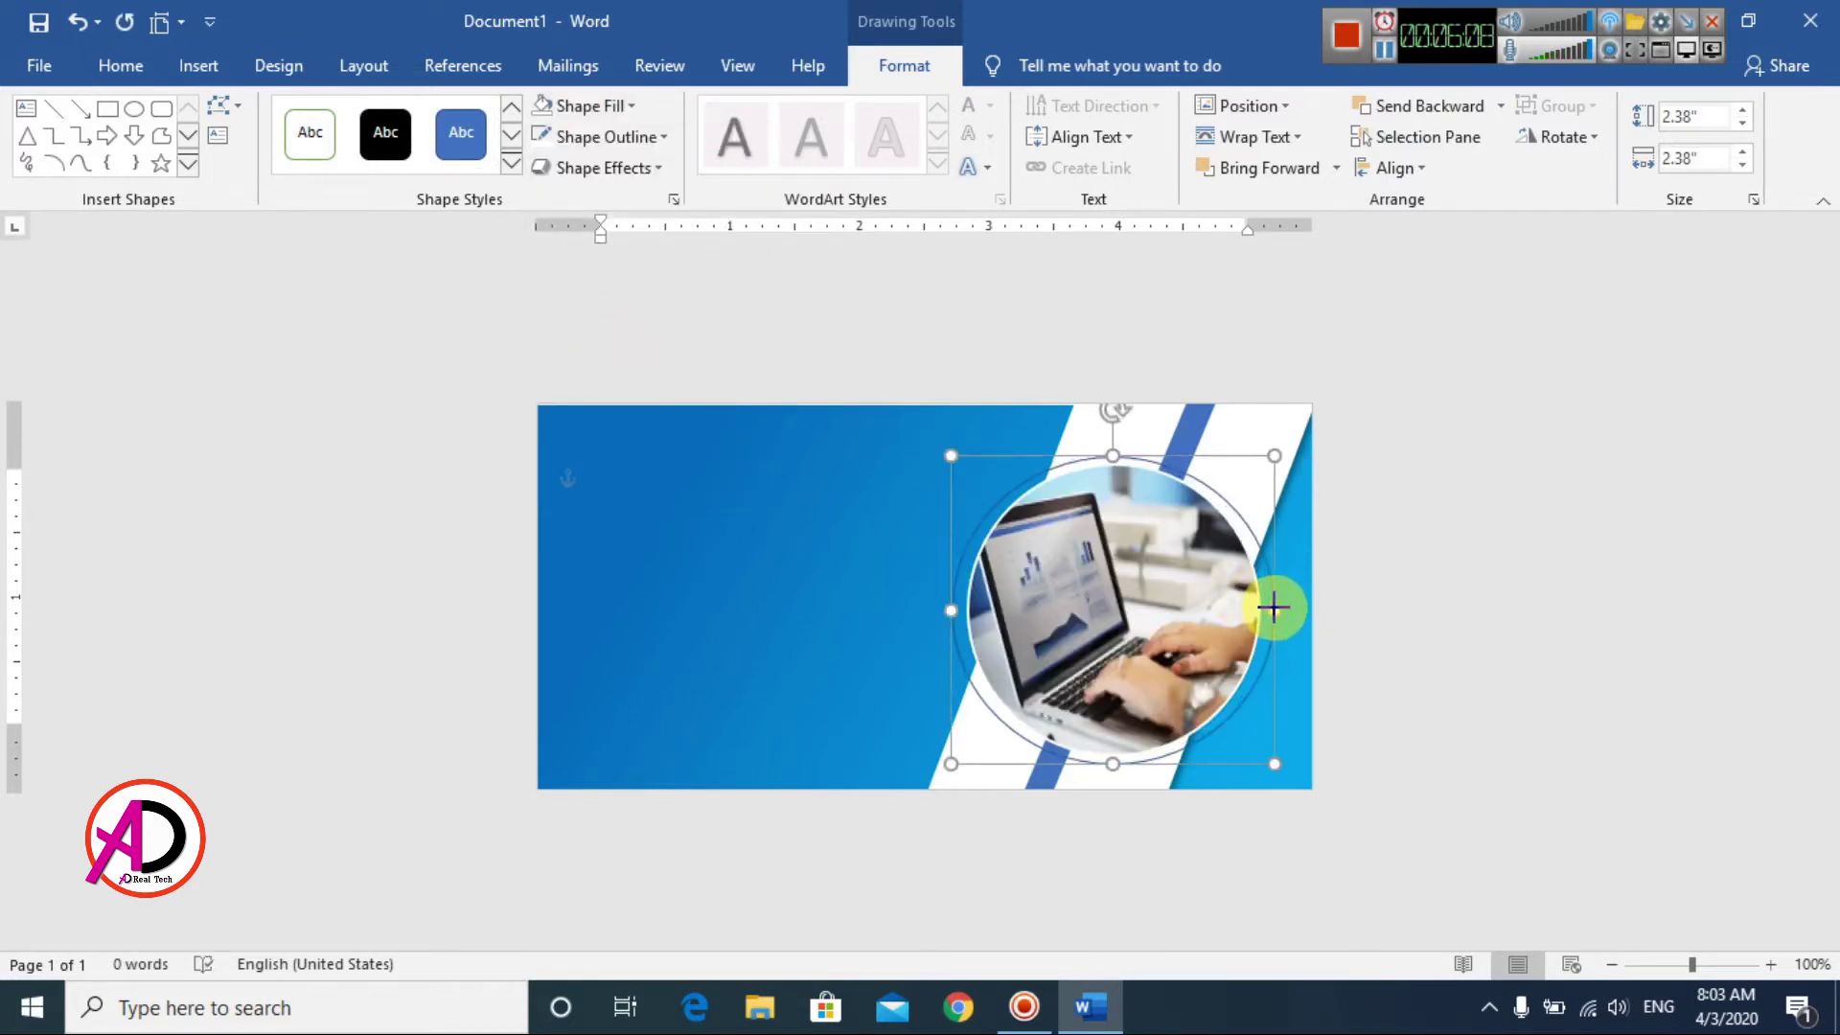
scroll(1293, 628, up, 4)
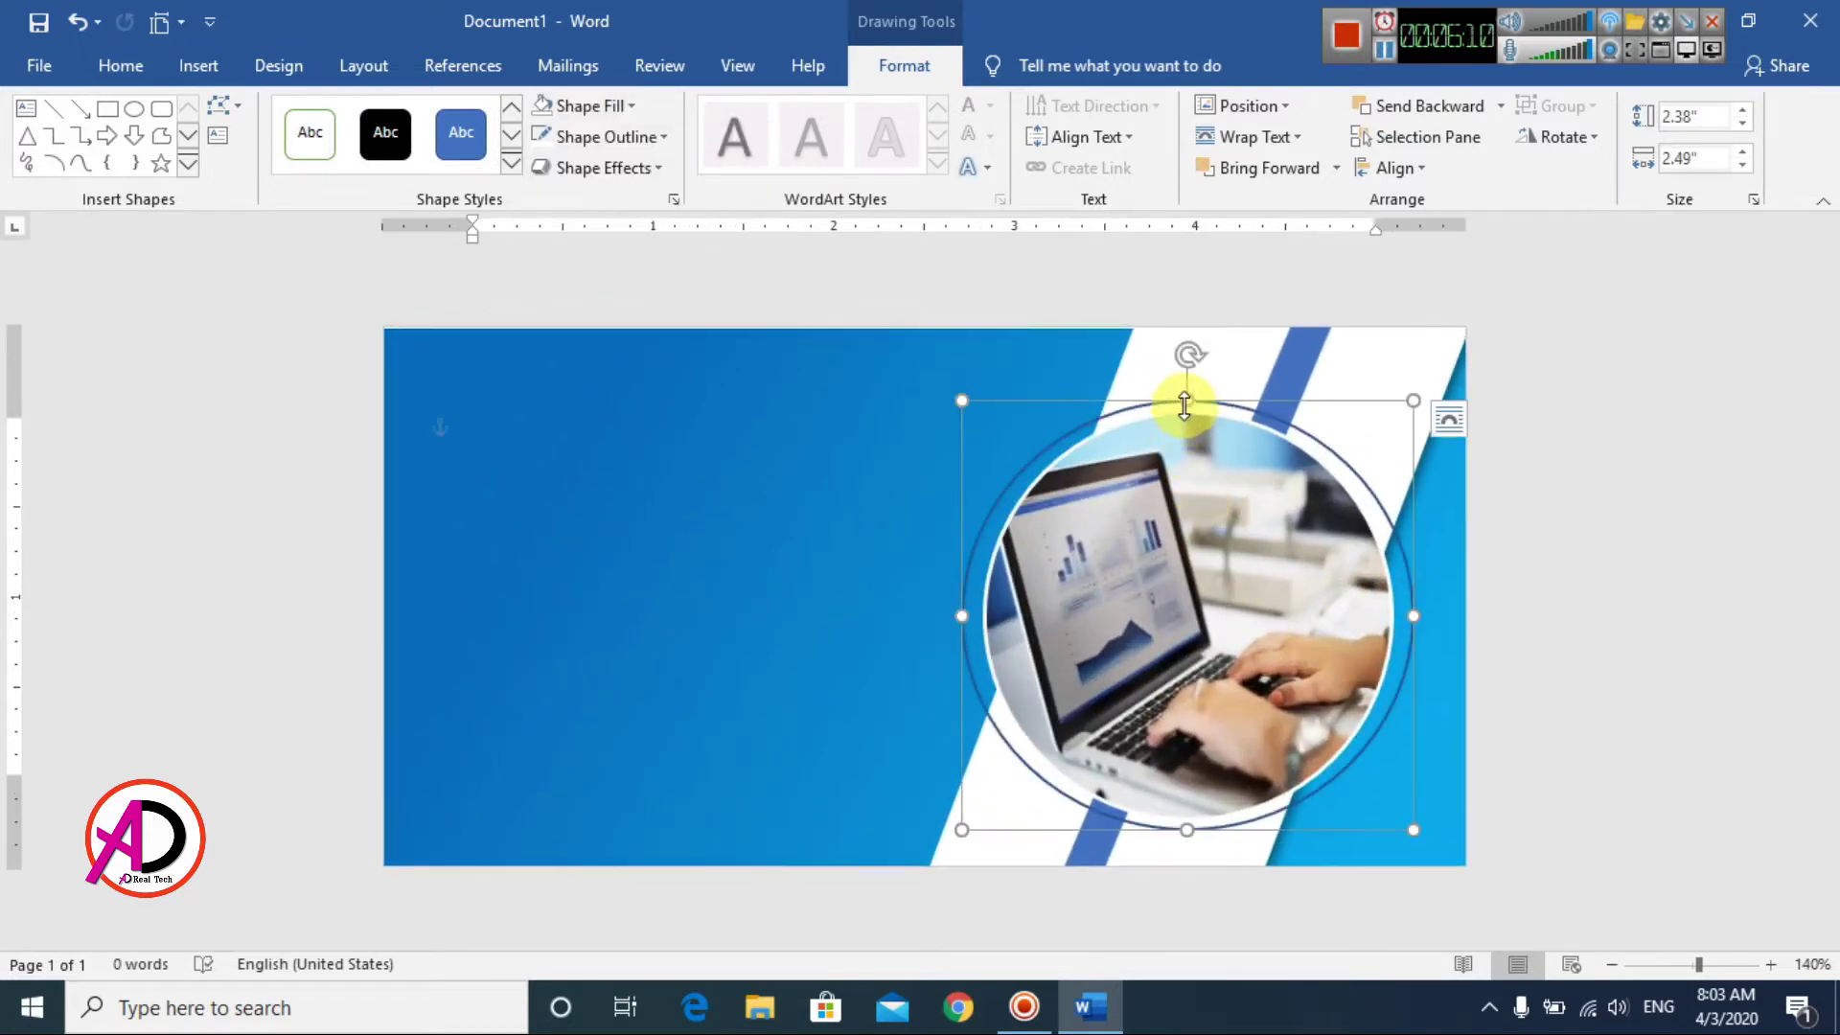
drag(1185, 396, 1184, 391)
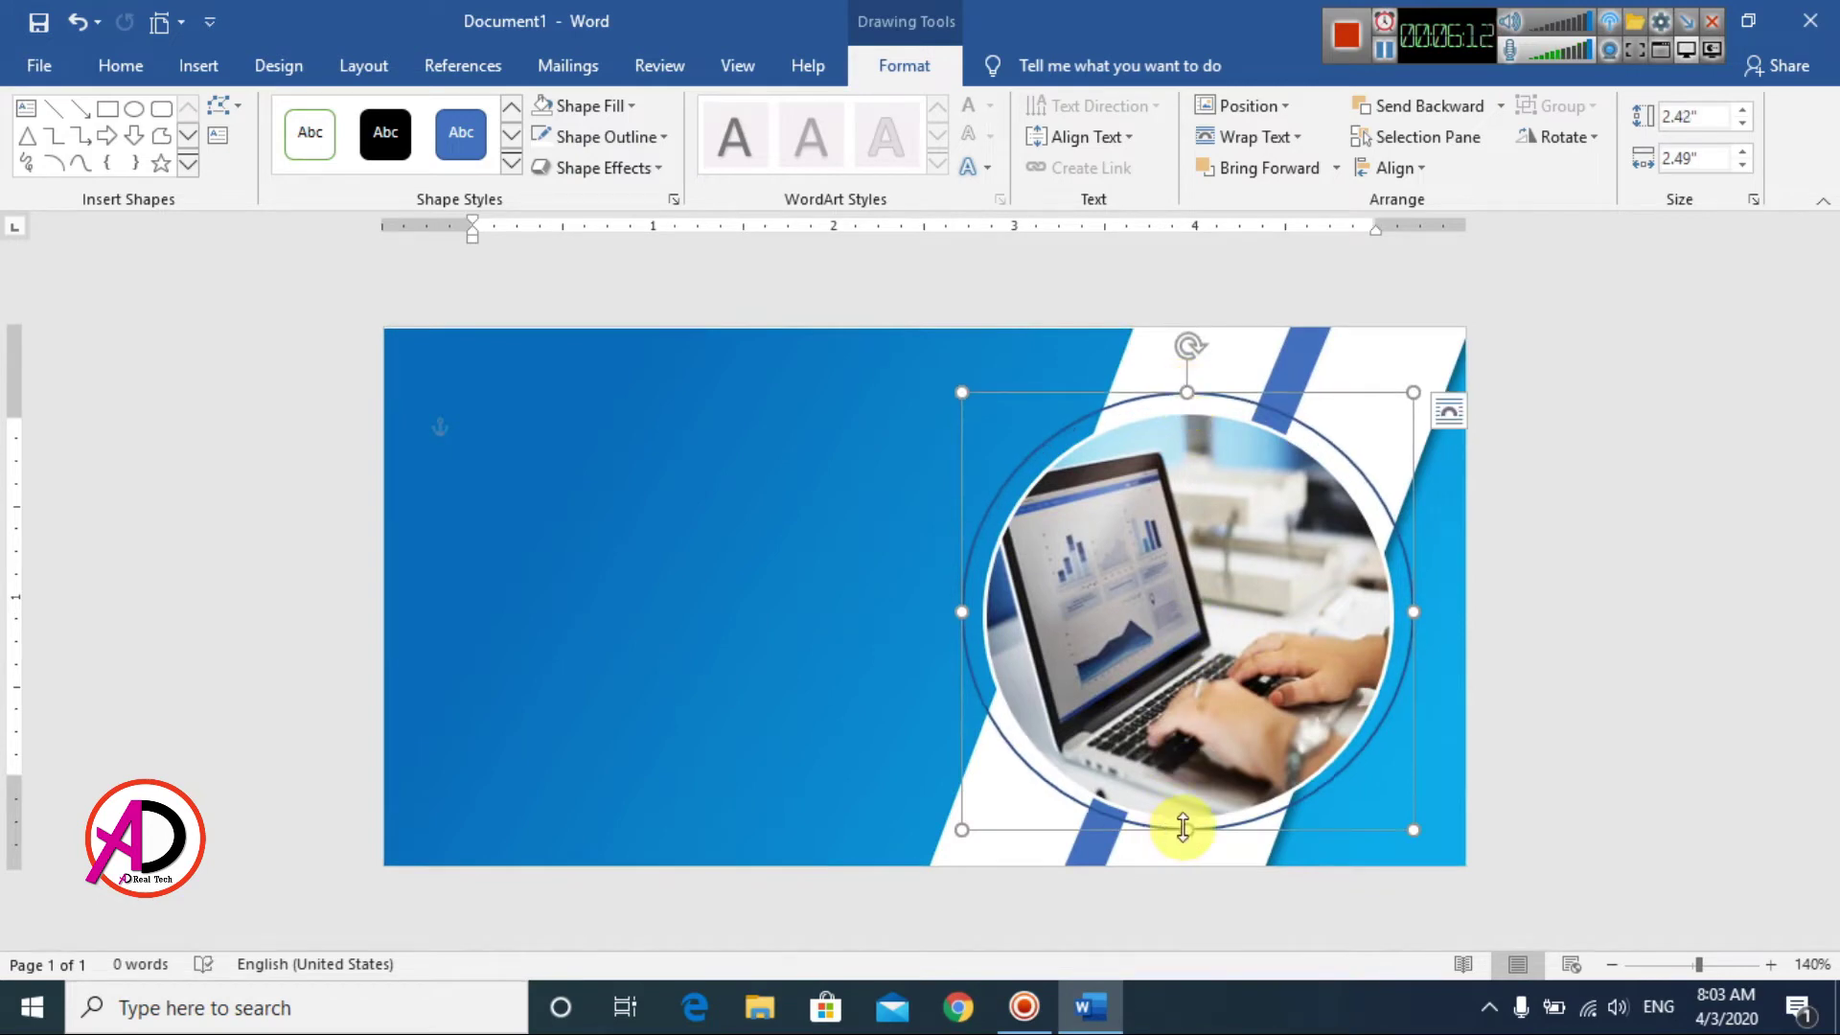
drag(1182, 832, 1184, 839)
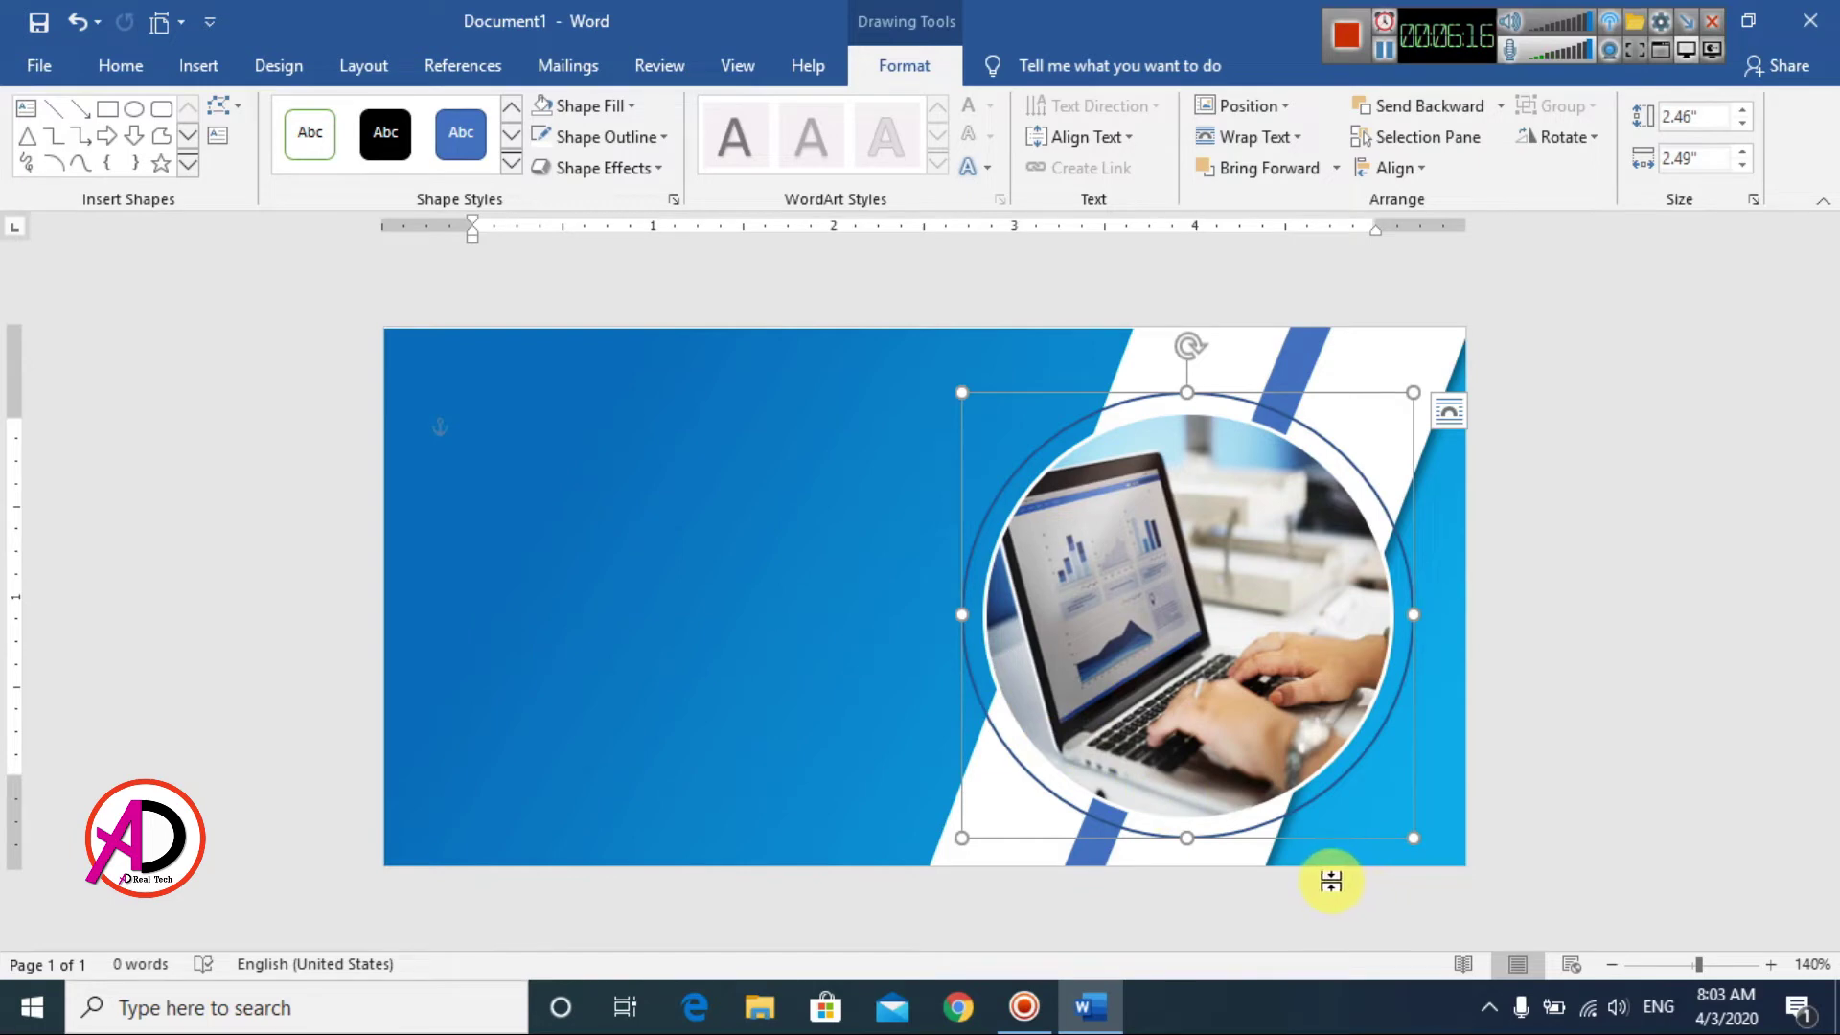
key(ctrl+z)
Step: Give the ring around the picture a white outline with a weight of 2¼ pt
click(586, 136)
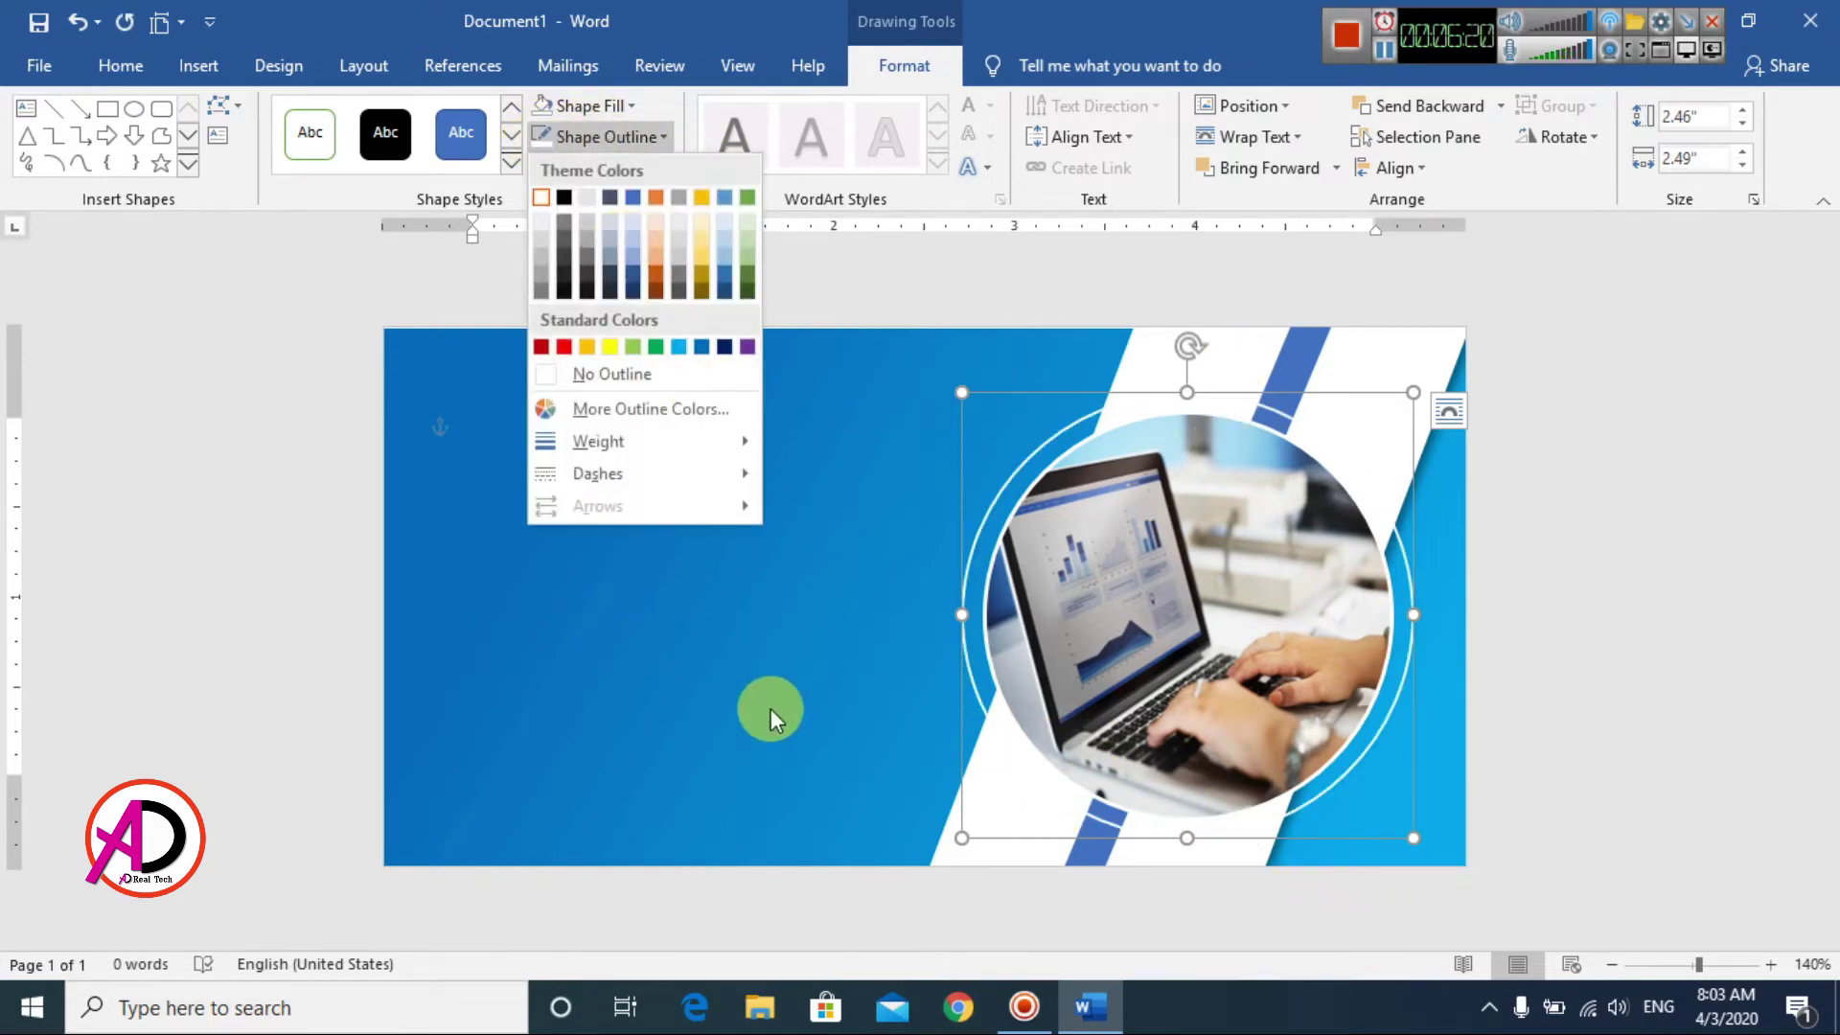
mouse_move(653, 444)
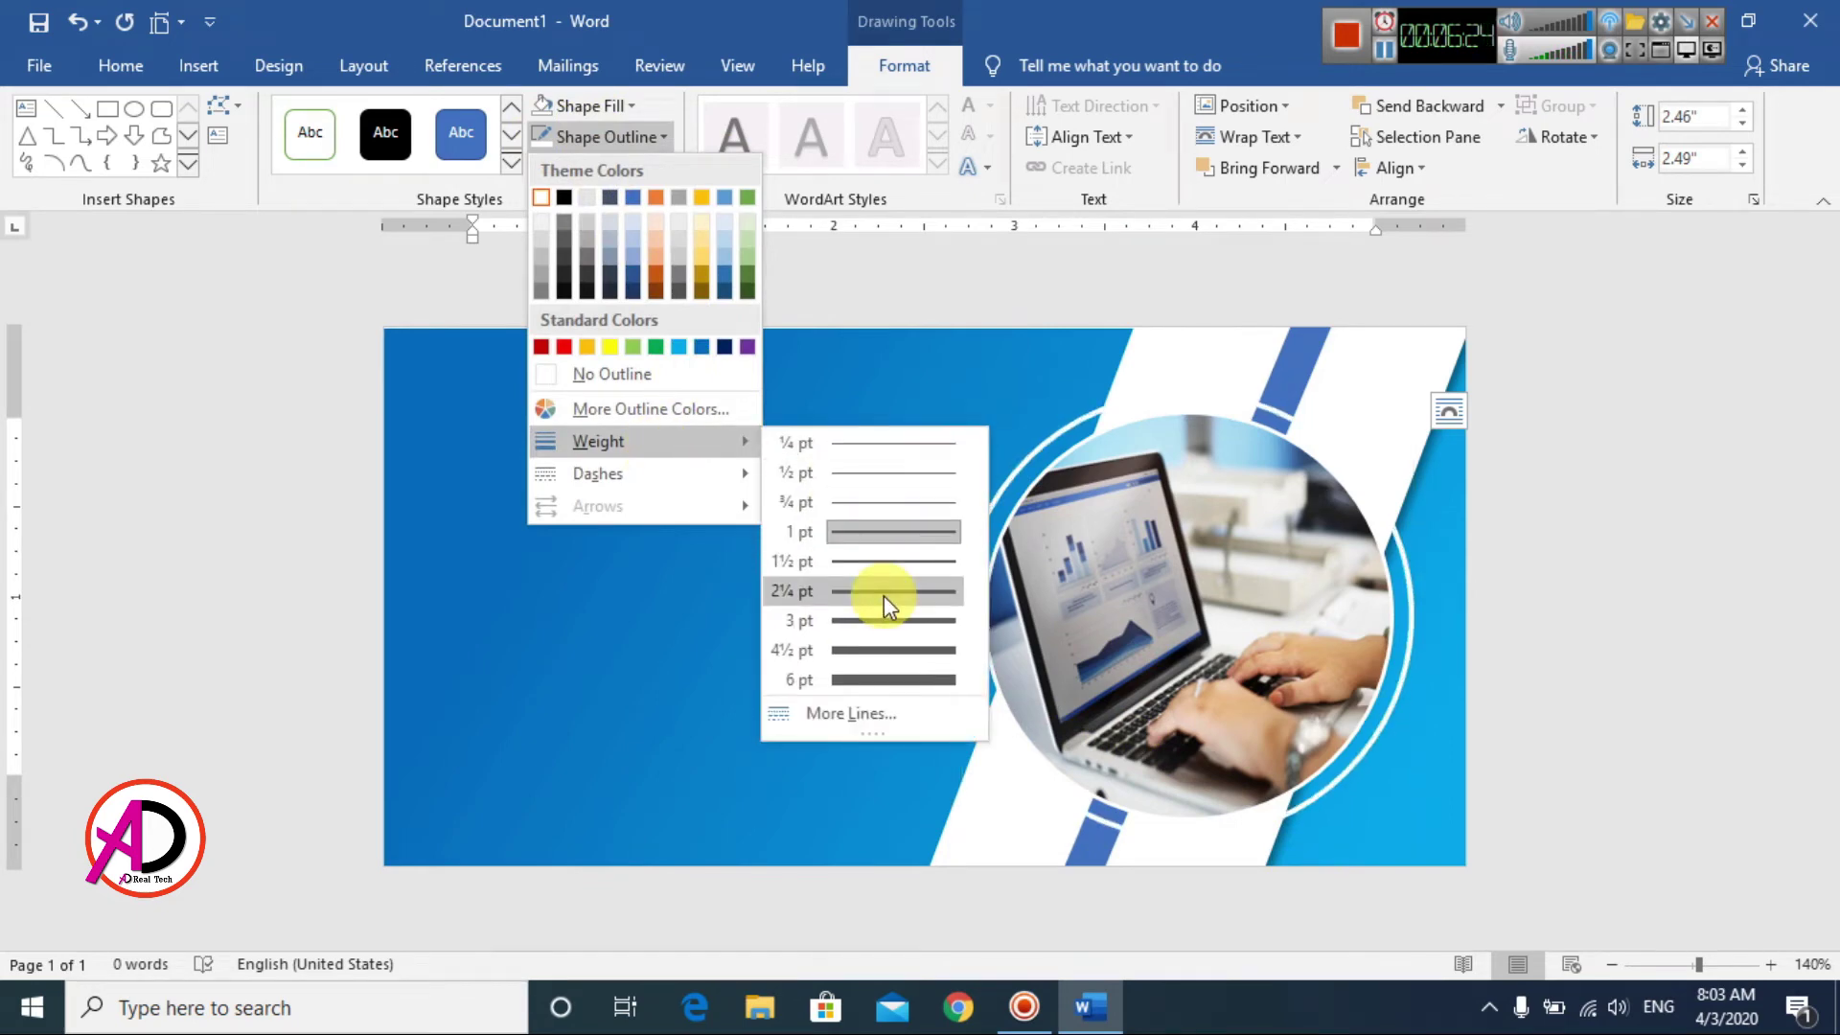
click(884, 591)
click(1388, 707)
scroll(1387, 728, down, 4)
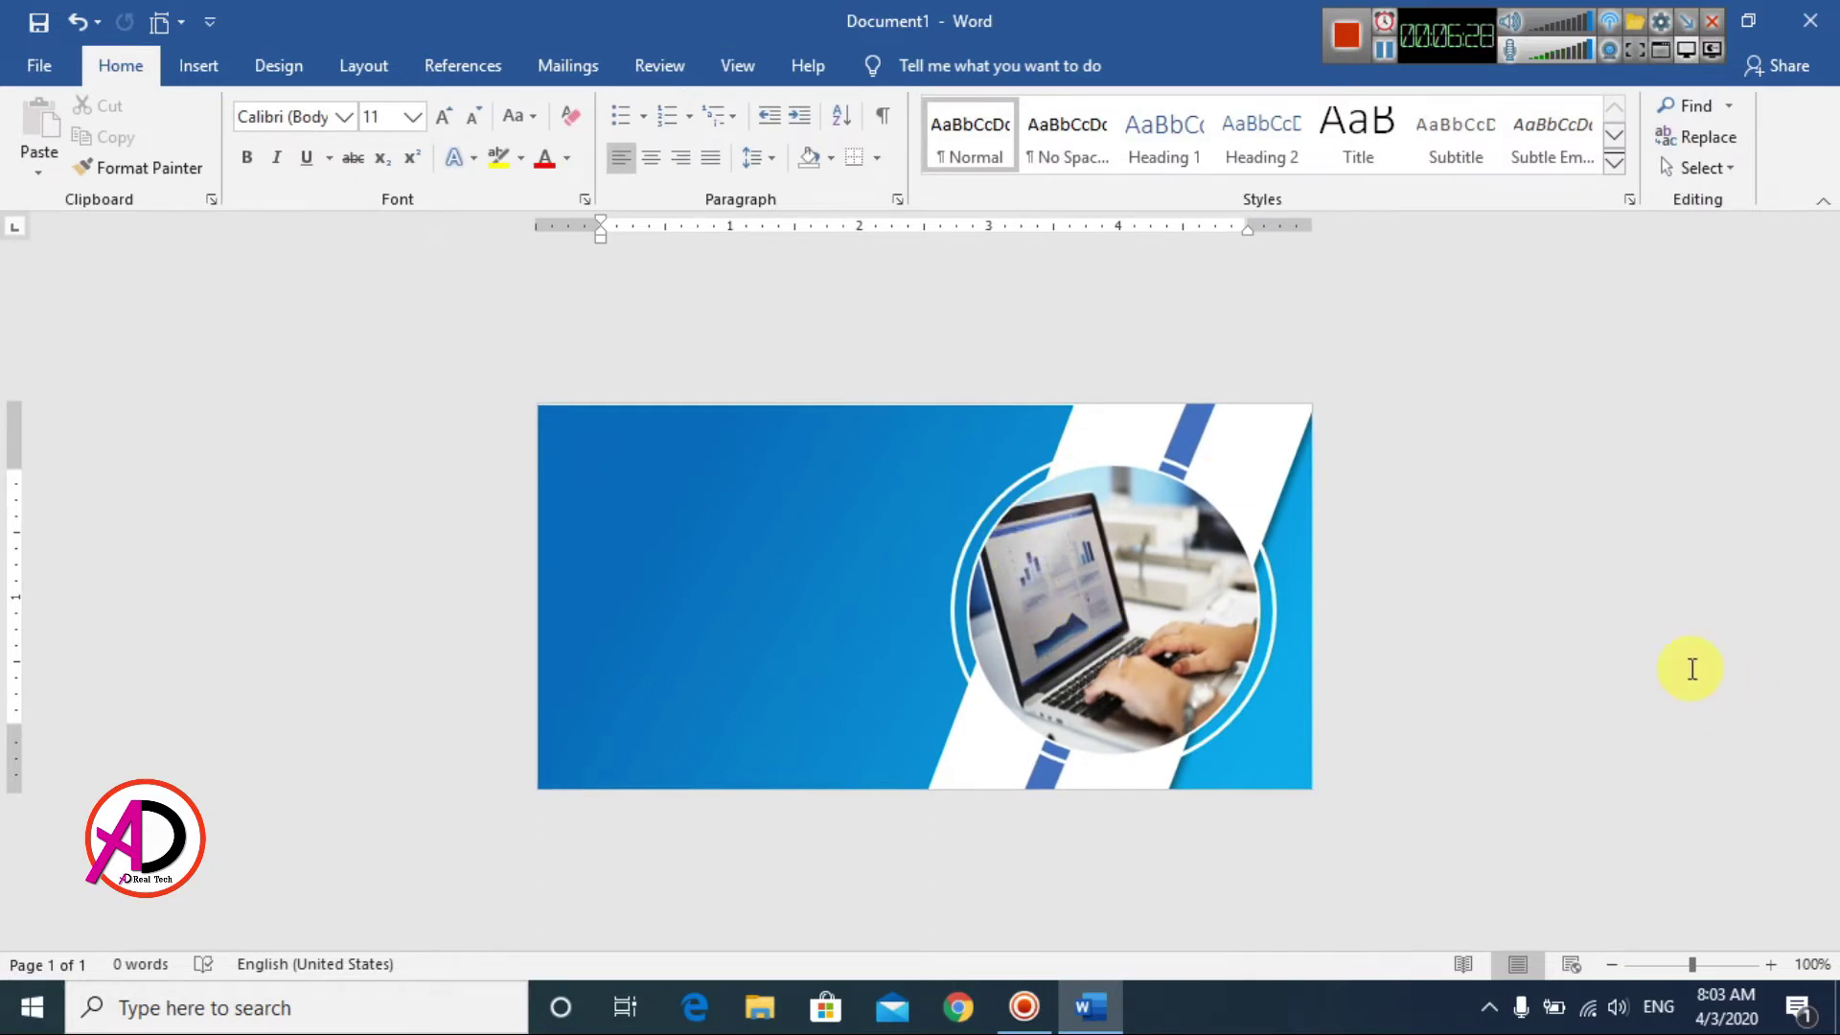
Step: Draw a rectangle about 0.74" high and 2.38" wide against the card's left edge, near its top
scroll(1705, 656, up, 2)
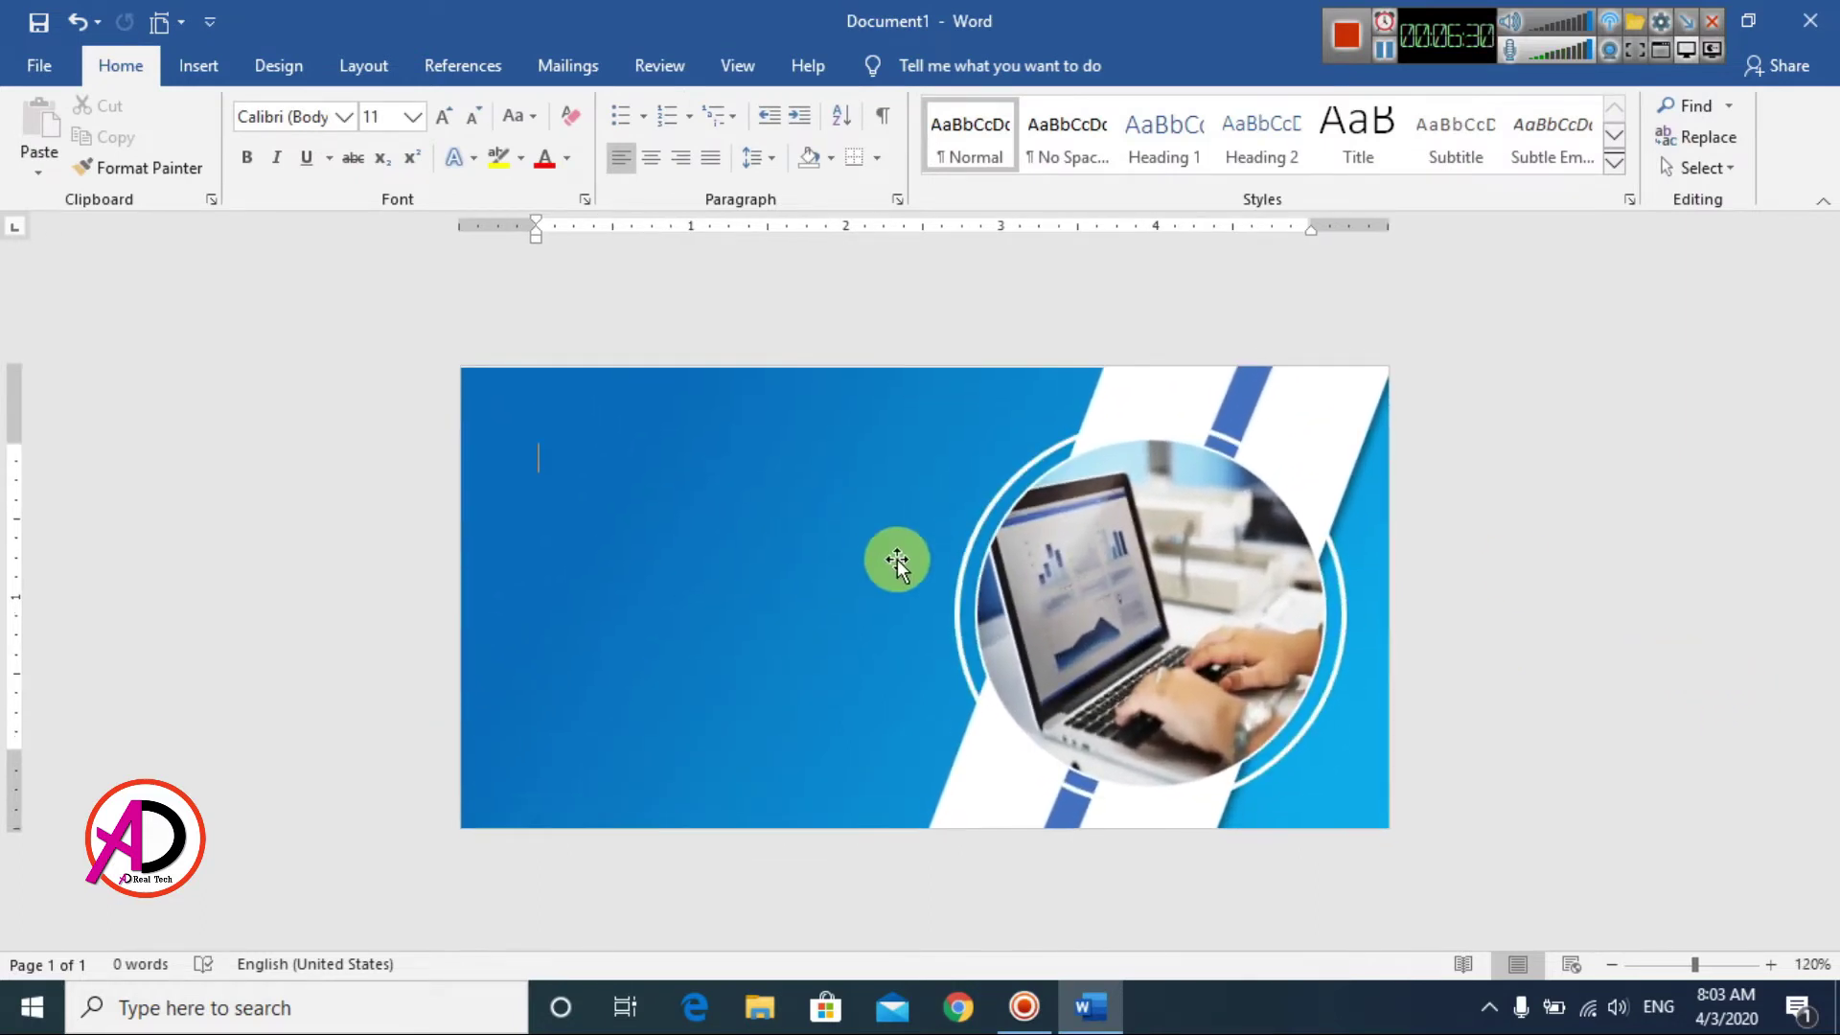
click(188, 69)
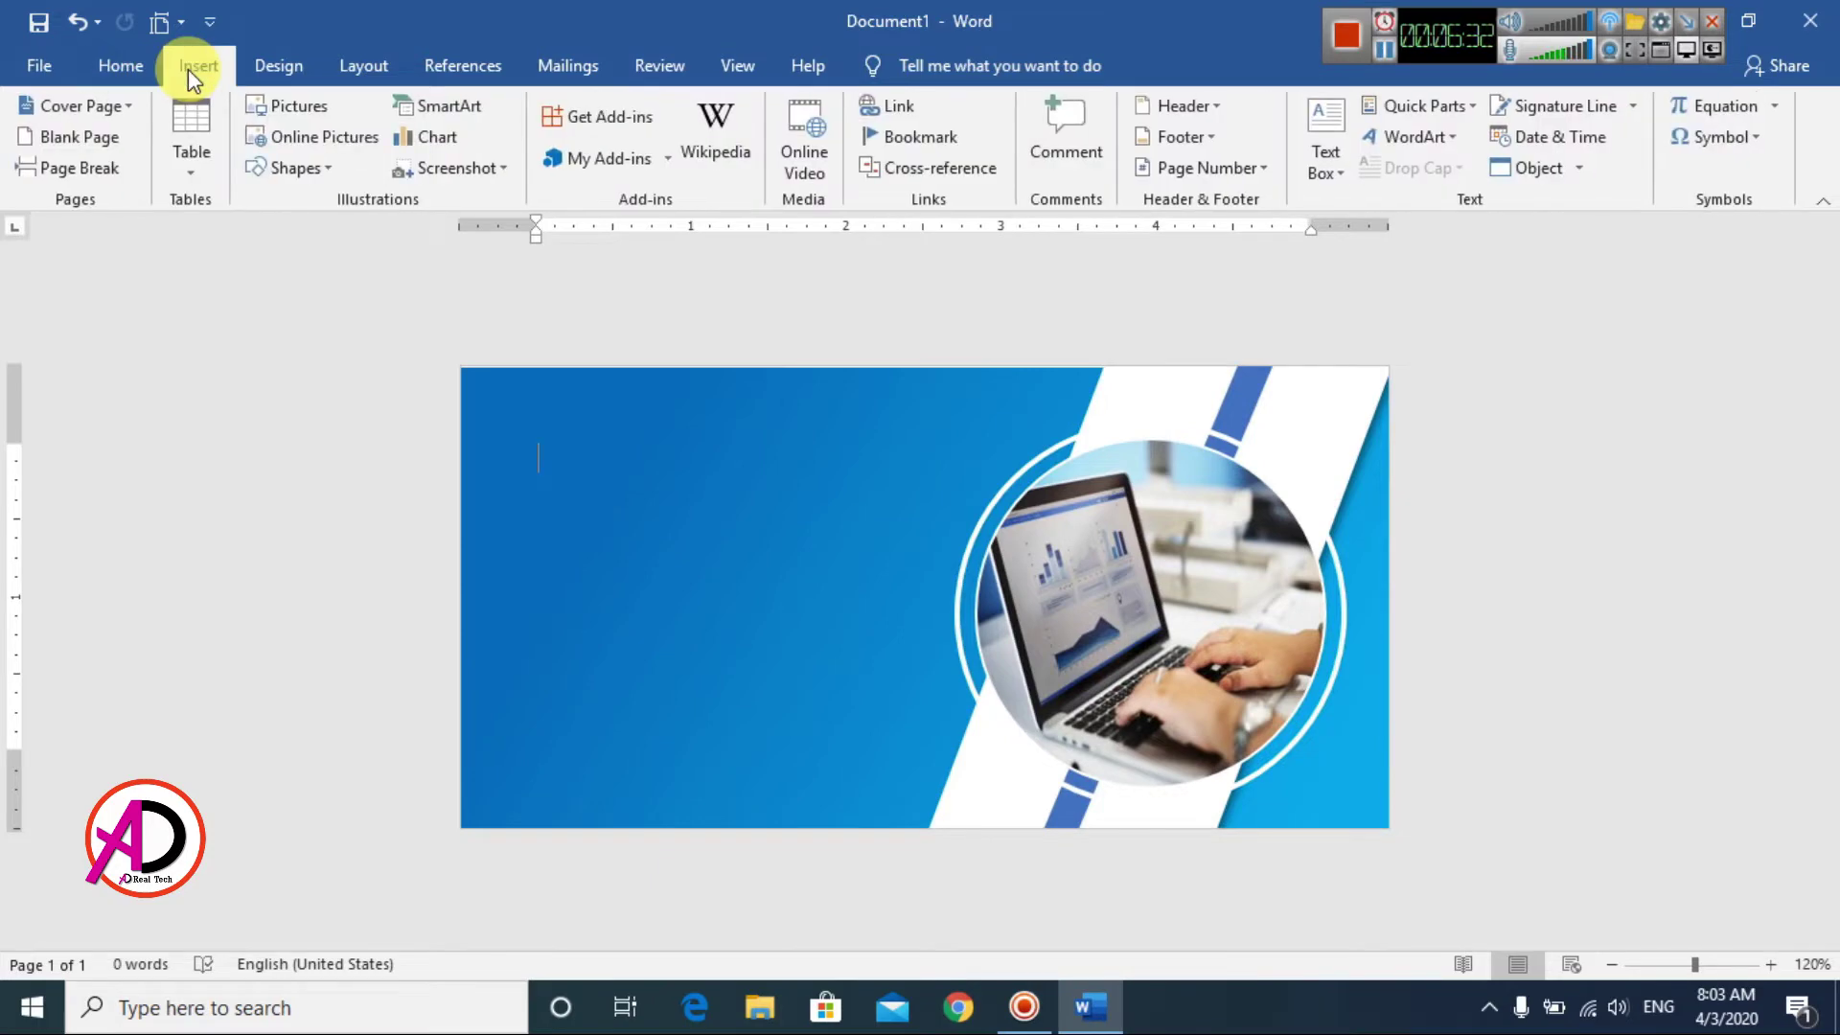
click(289, 173)
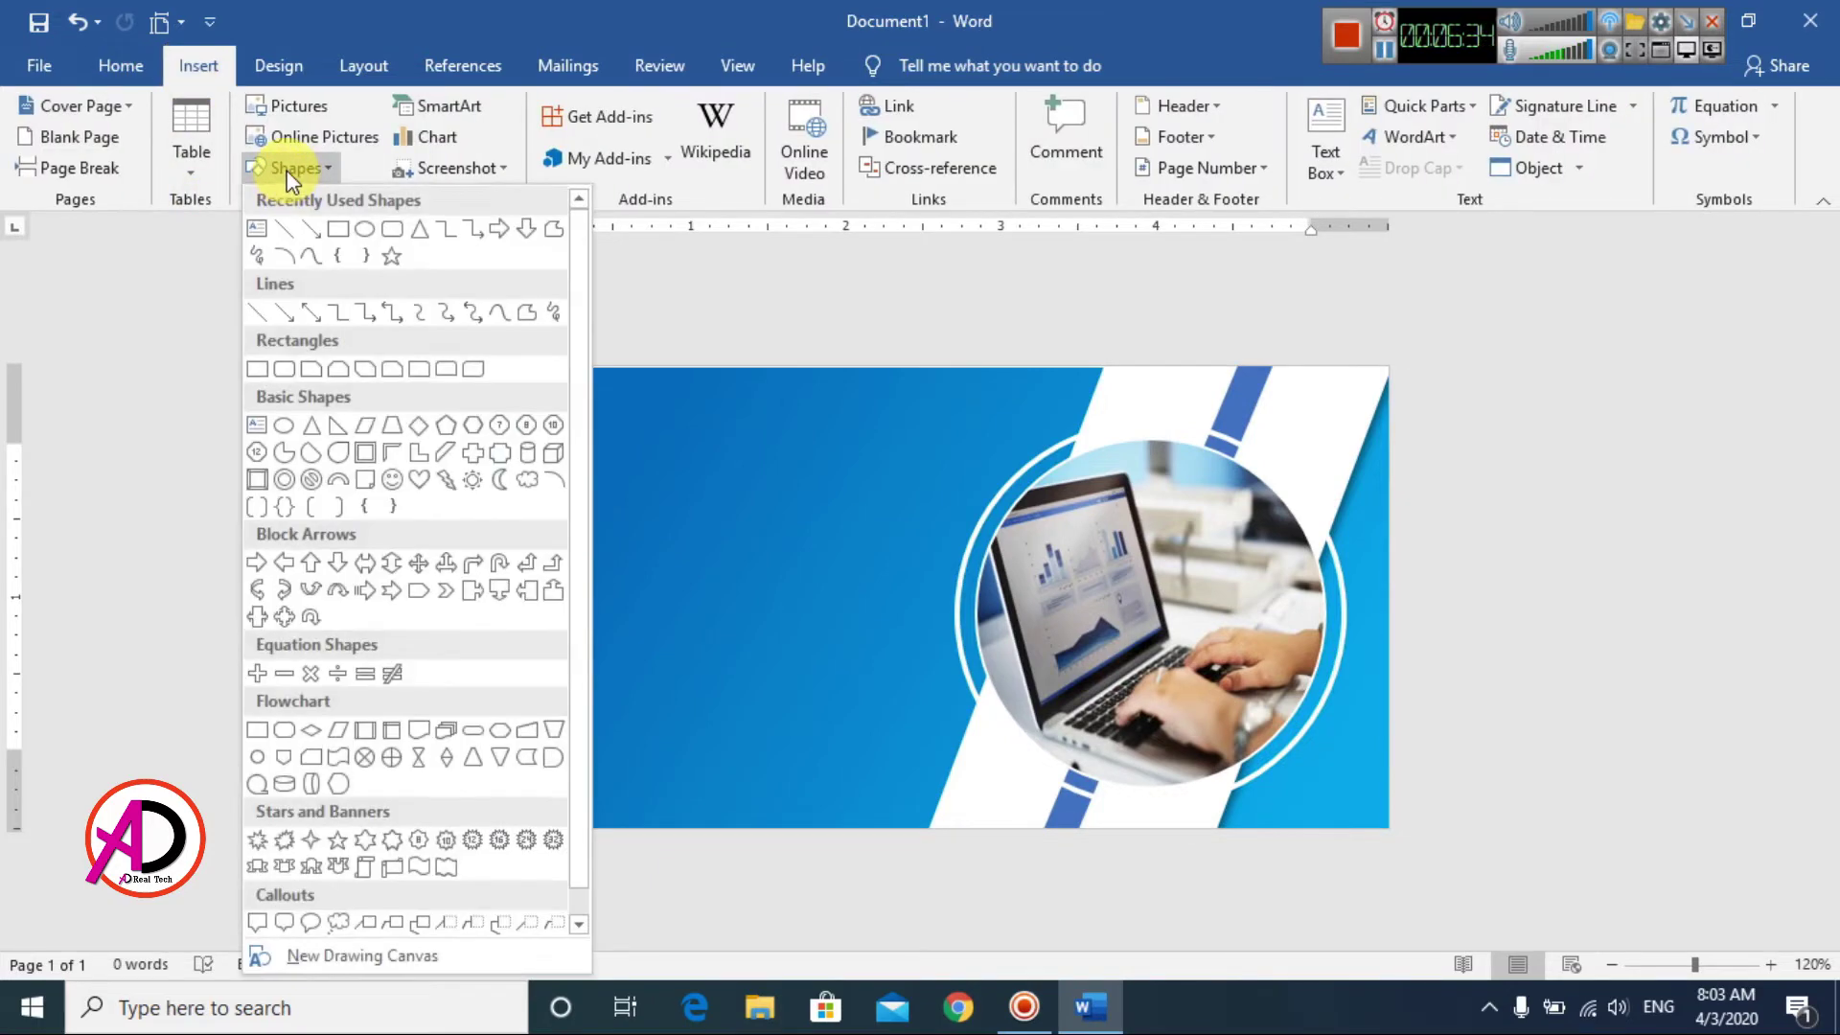
click(331, 232)
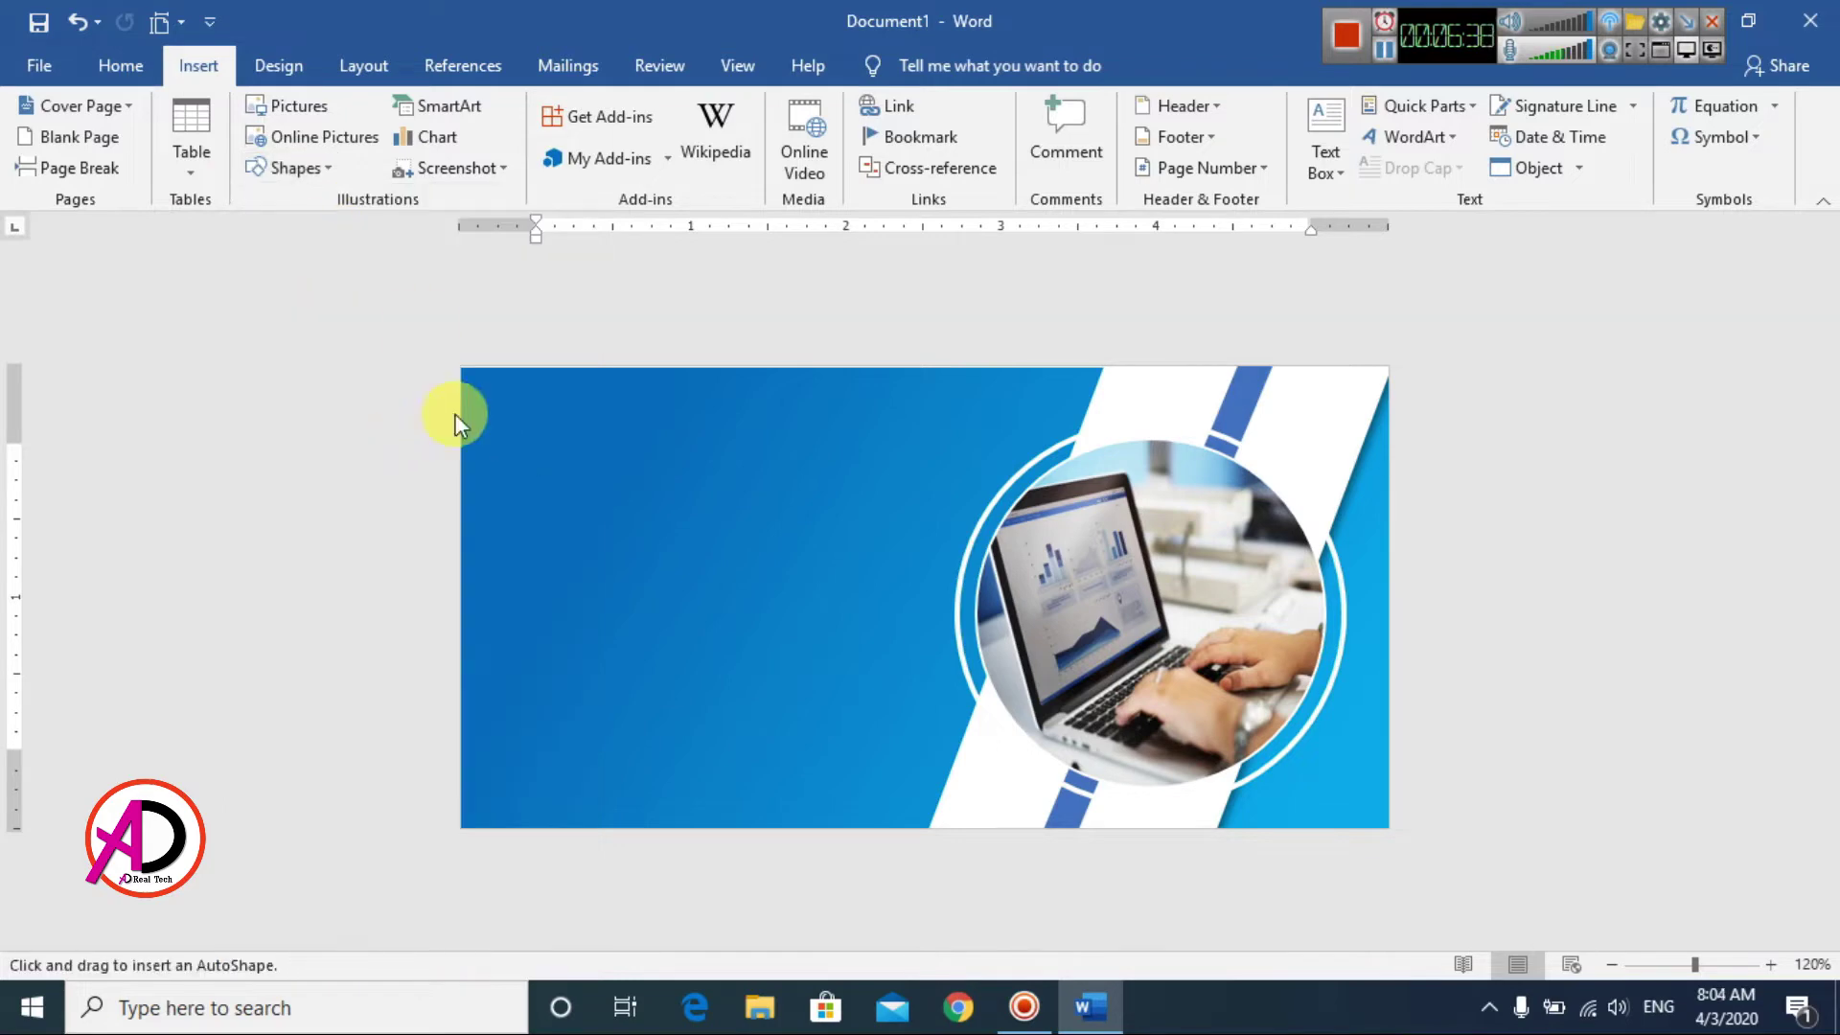
mouse_move(493, 411)
mouse_down()
mouse_move(867, 509)
mouse_move(832, 509)
mouse_up()
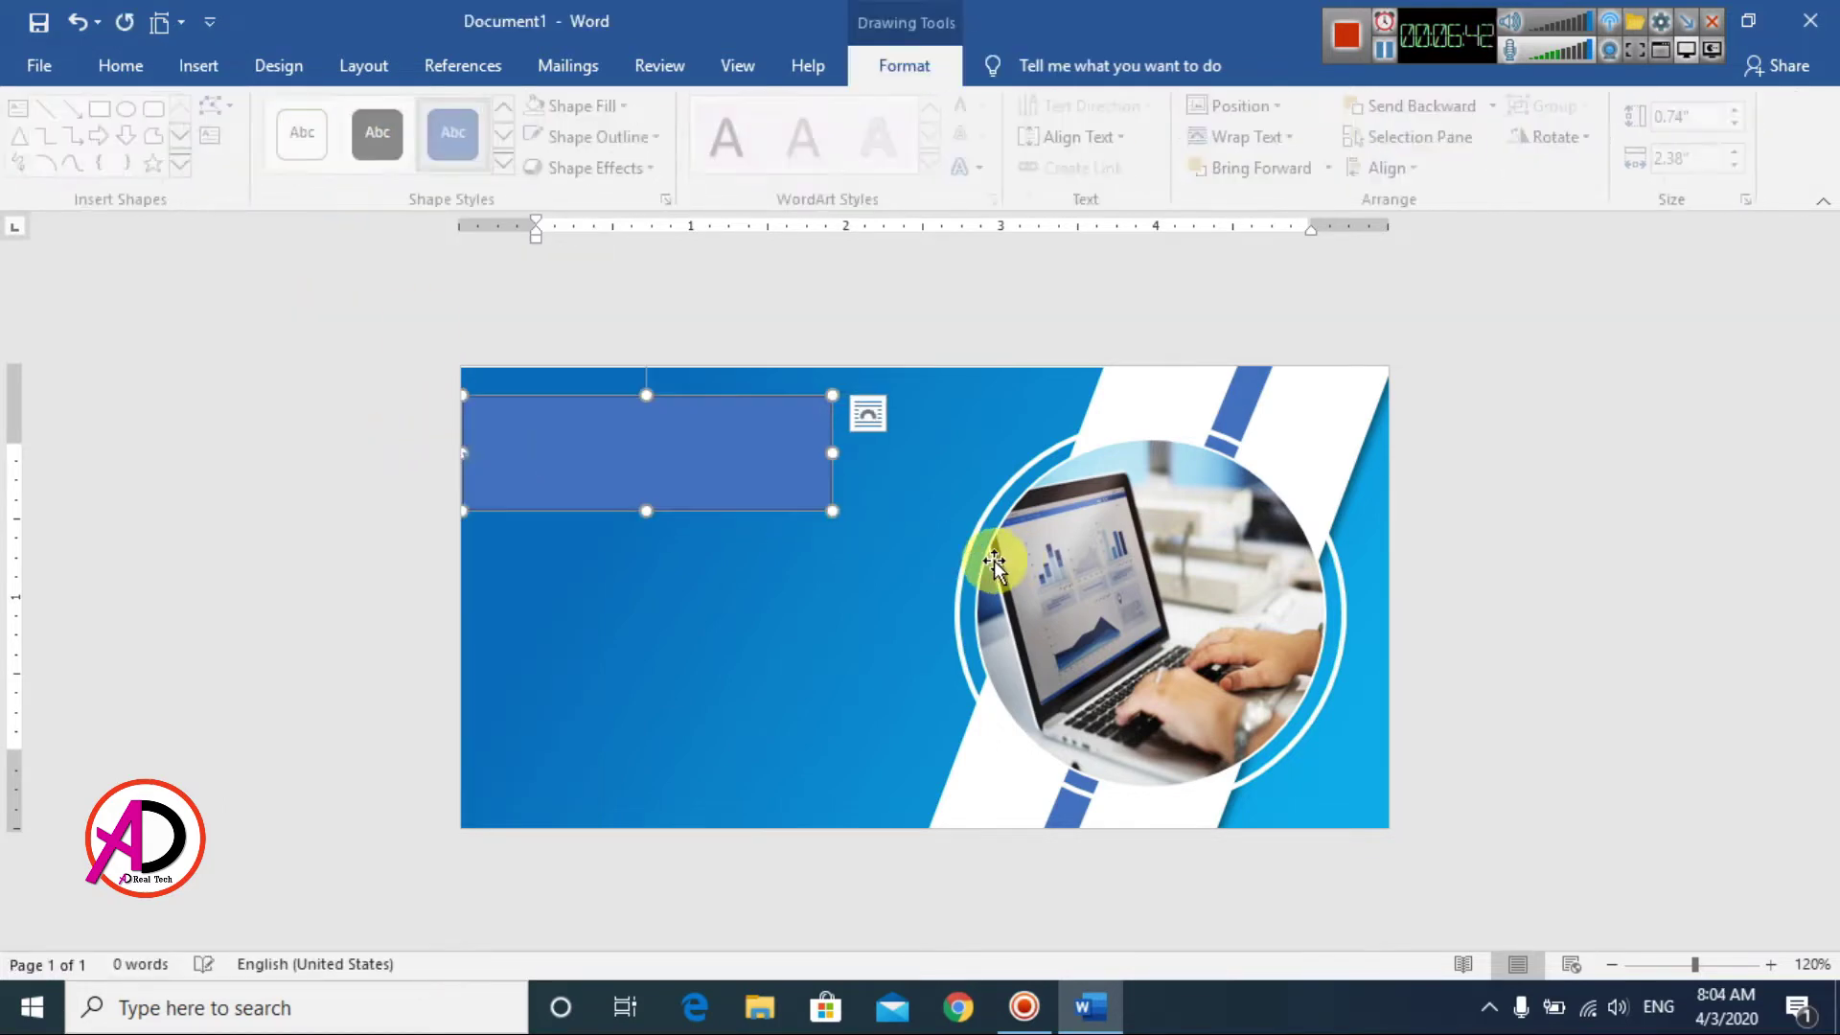
ctrl+scroll(960, 596, up, 3)
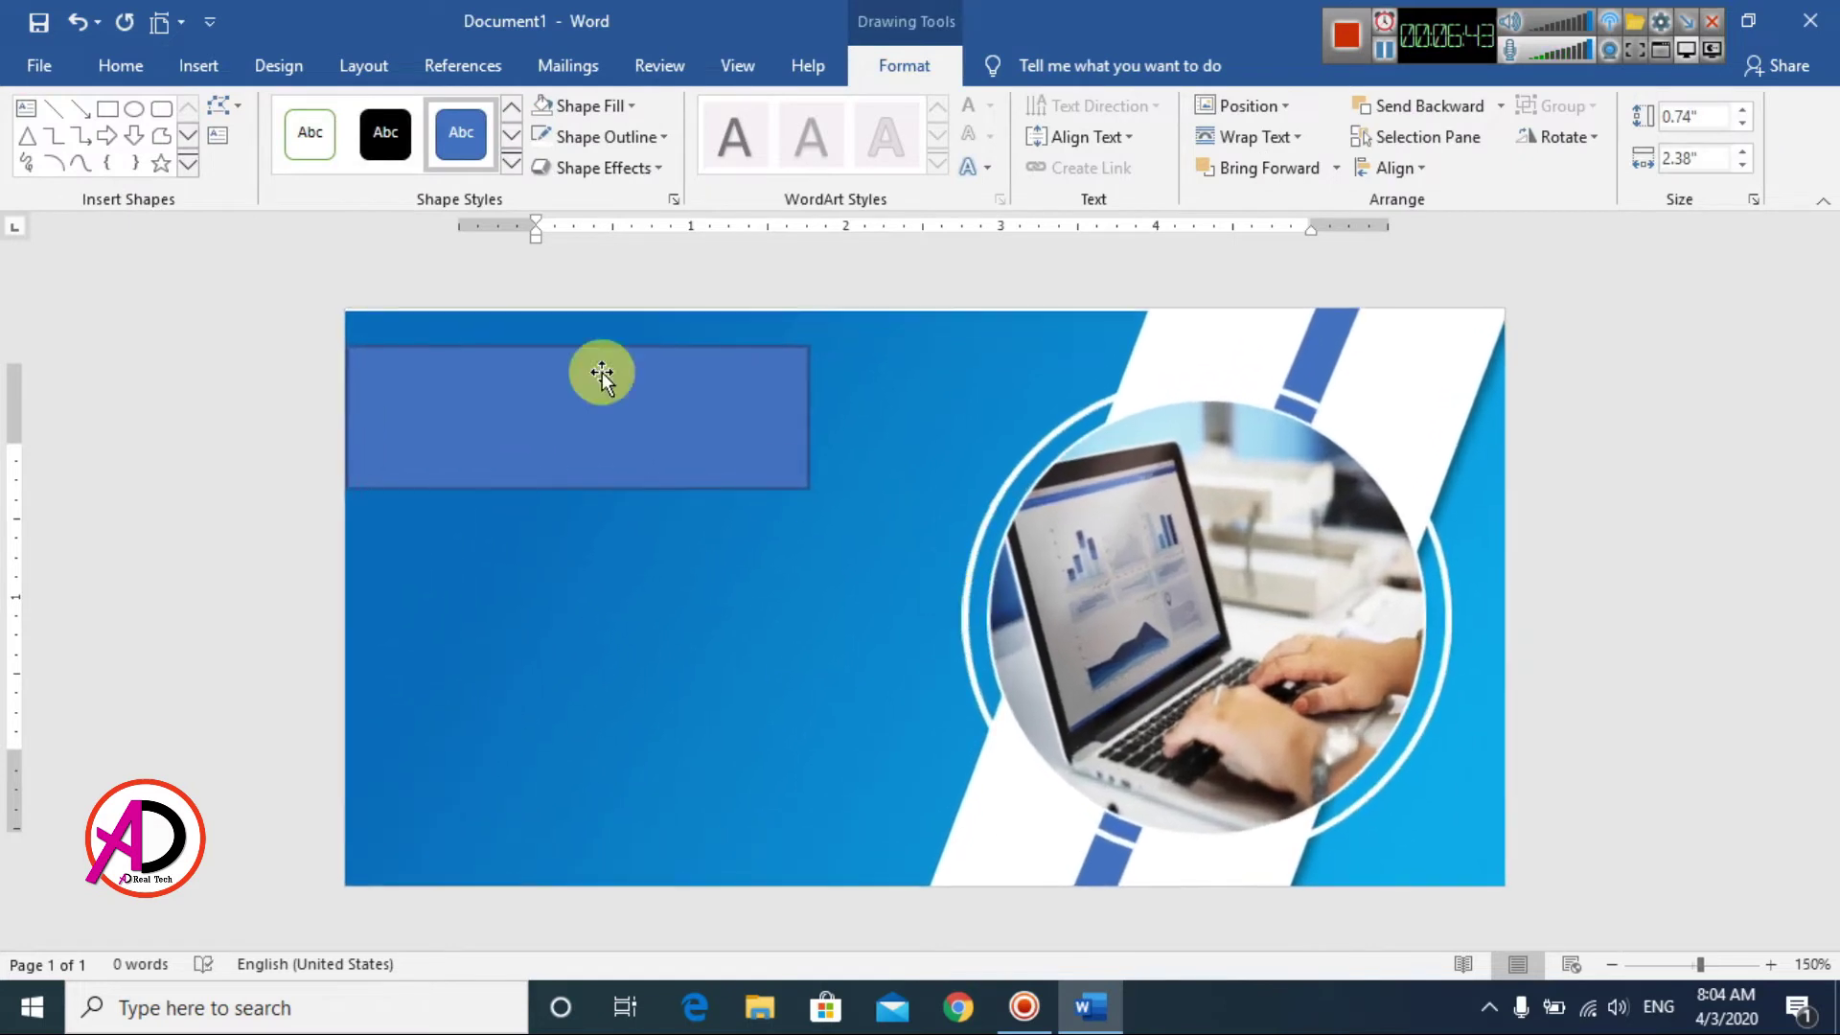
Step: Fill the rectangle with the standard light blue color and remove its outline
click(579, 111)
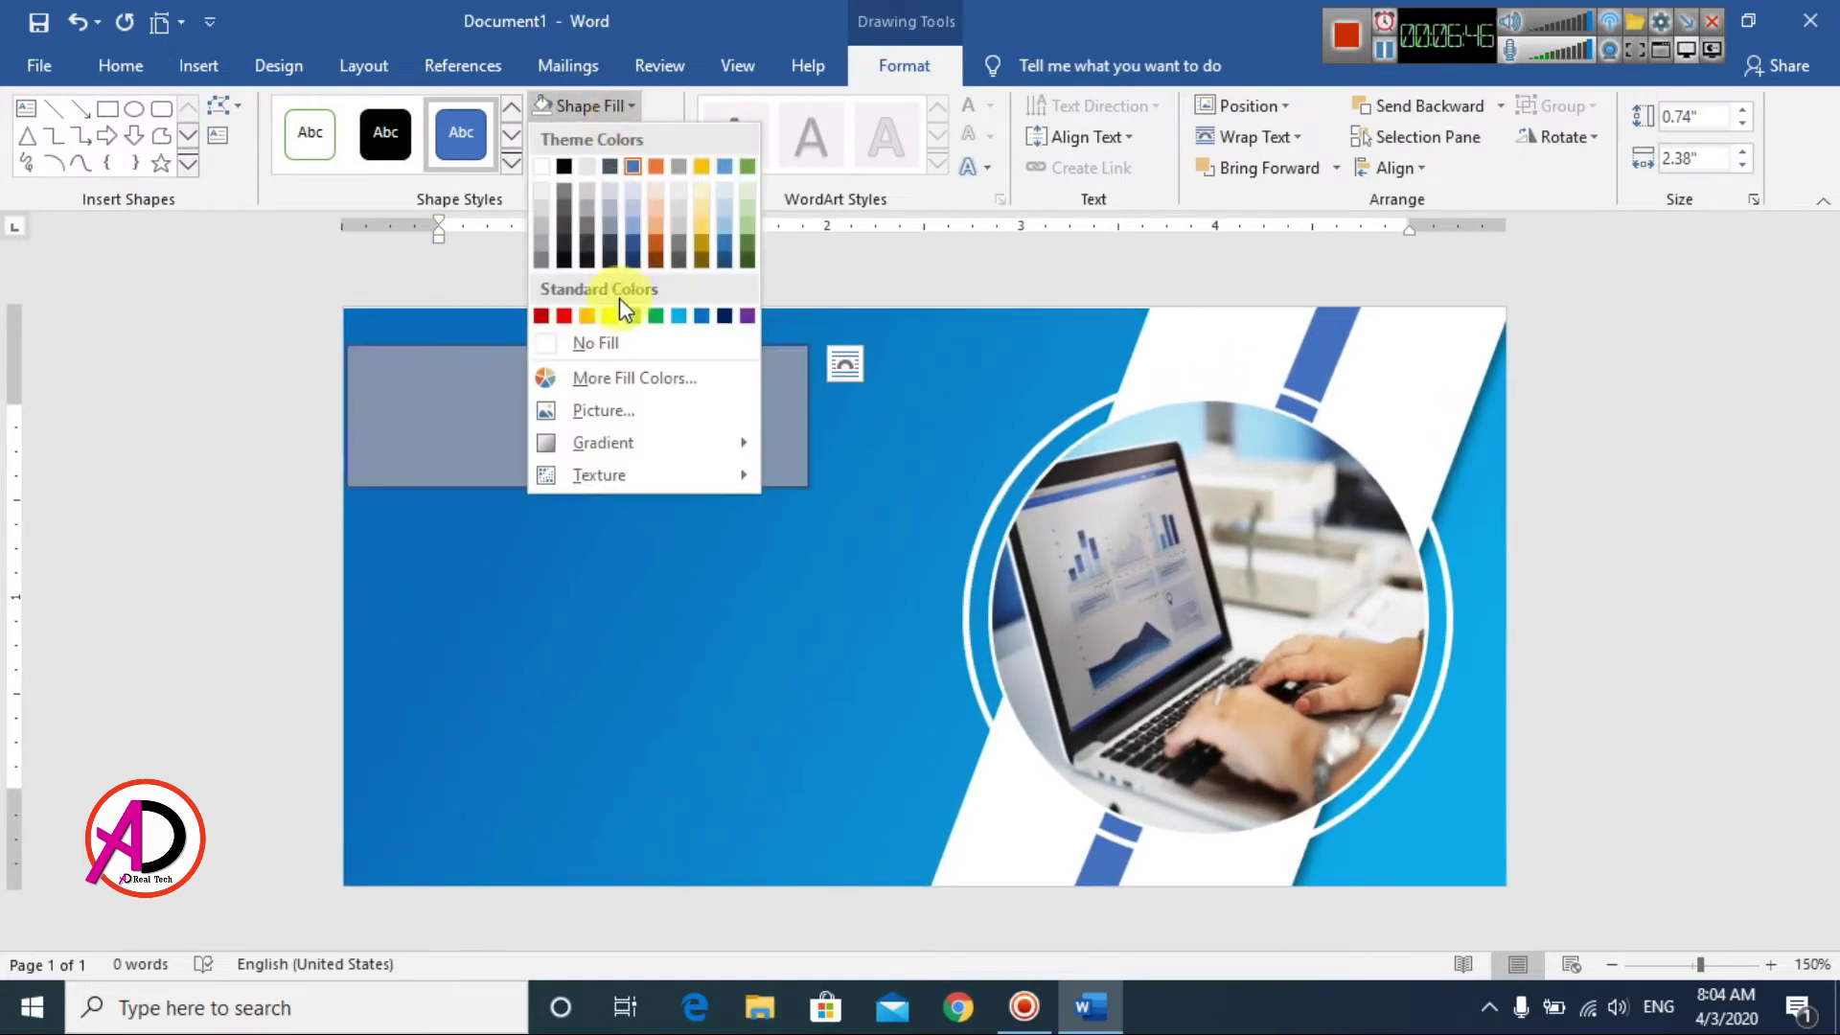
click(679, 317)
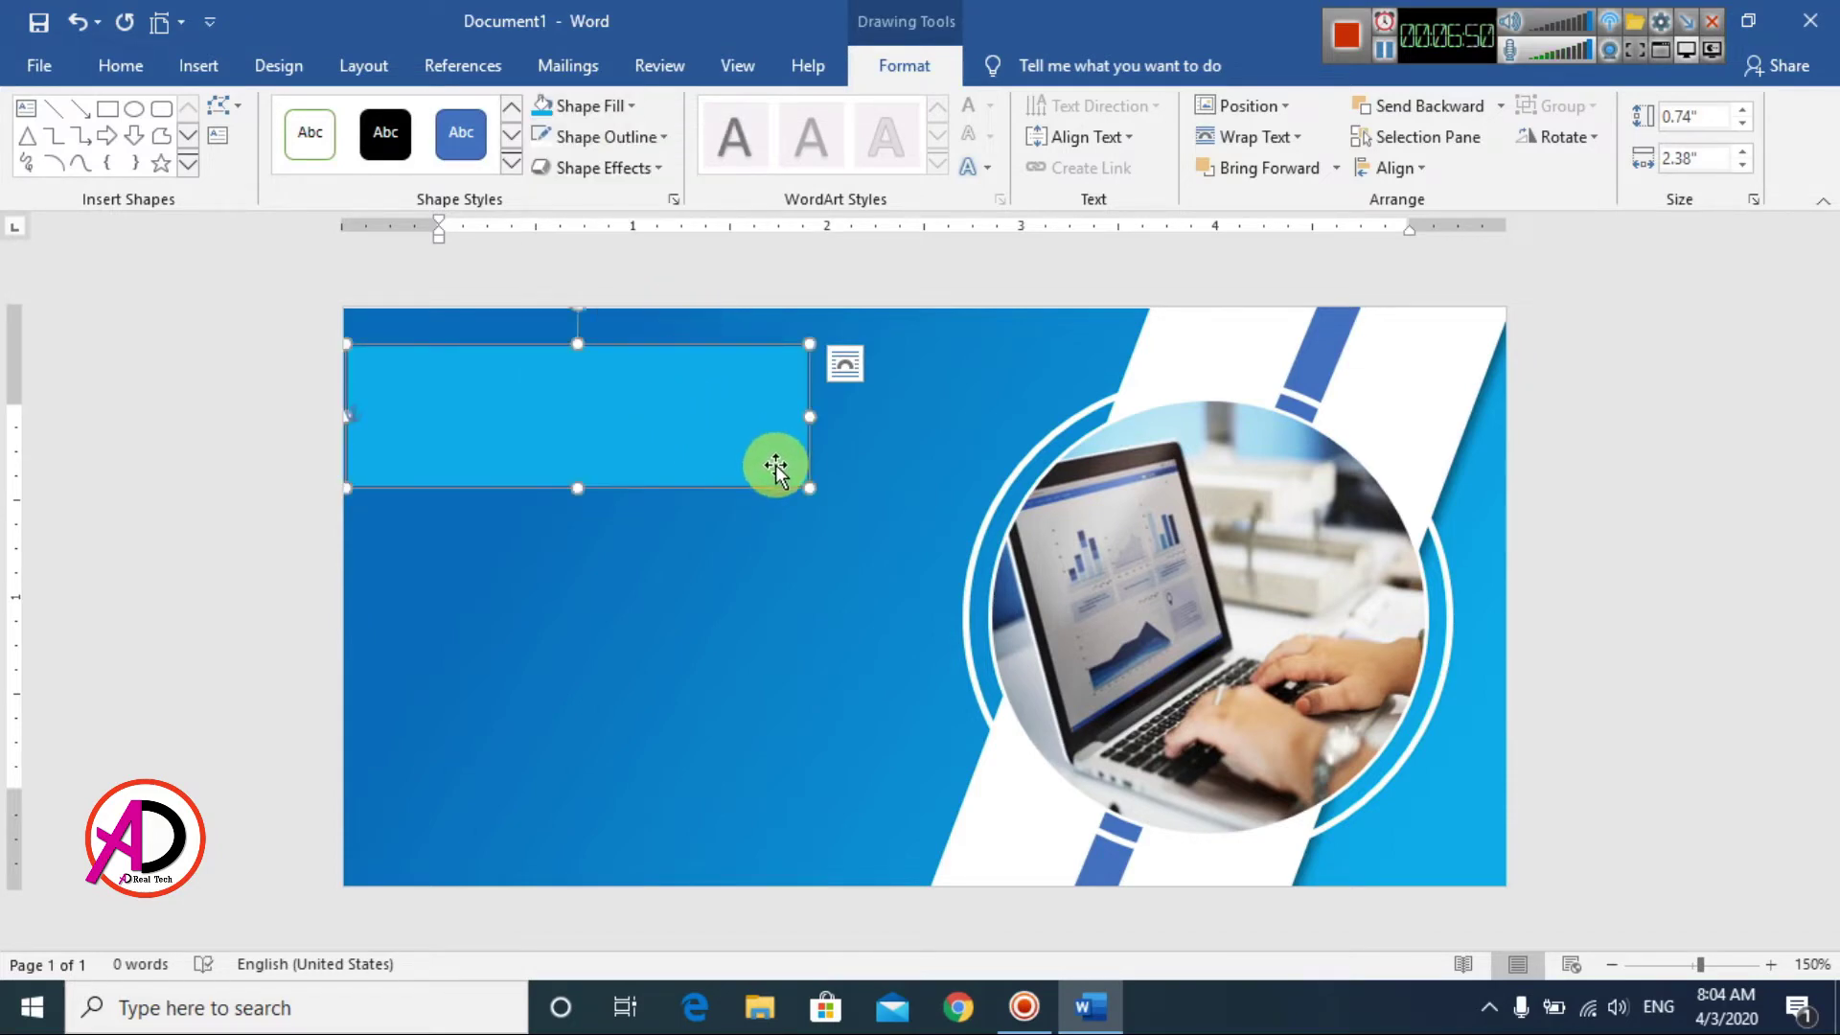
click(594, 136)
click(602, 369)
click(671, 412)
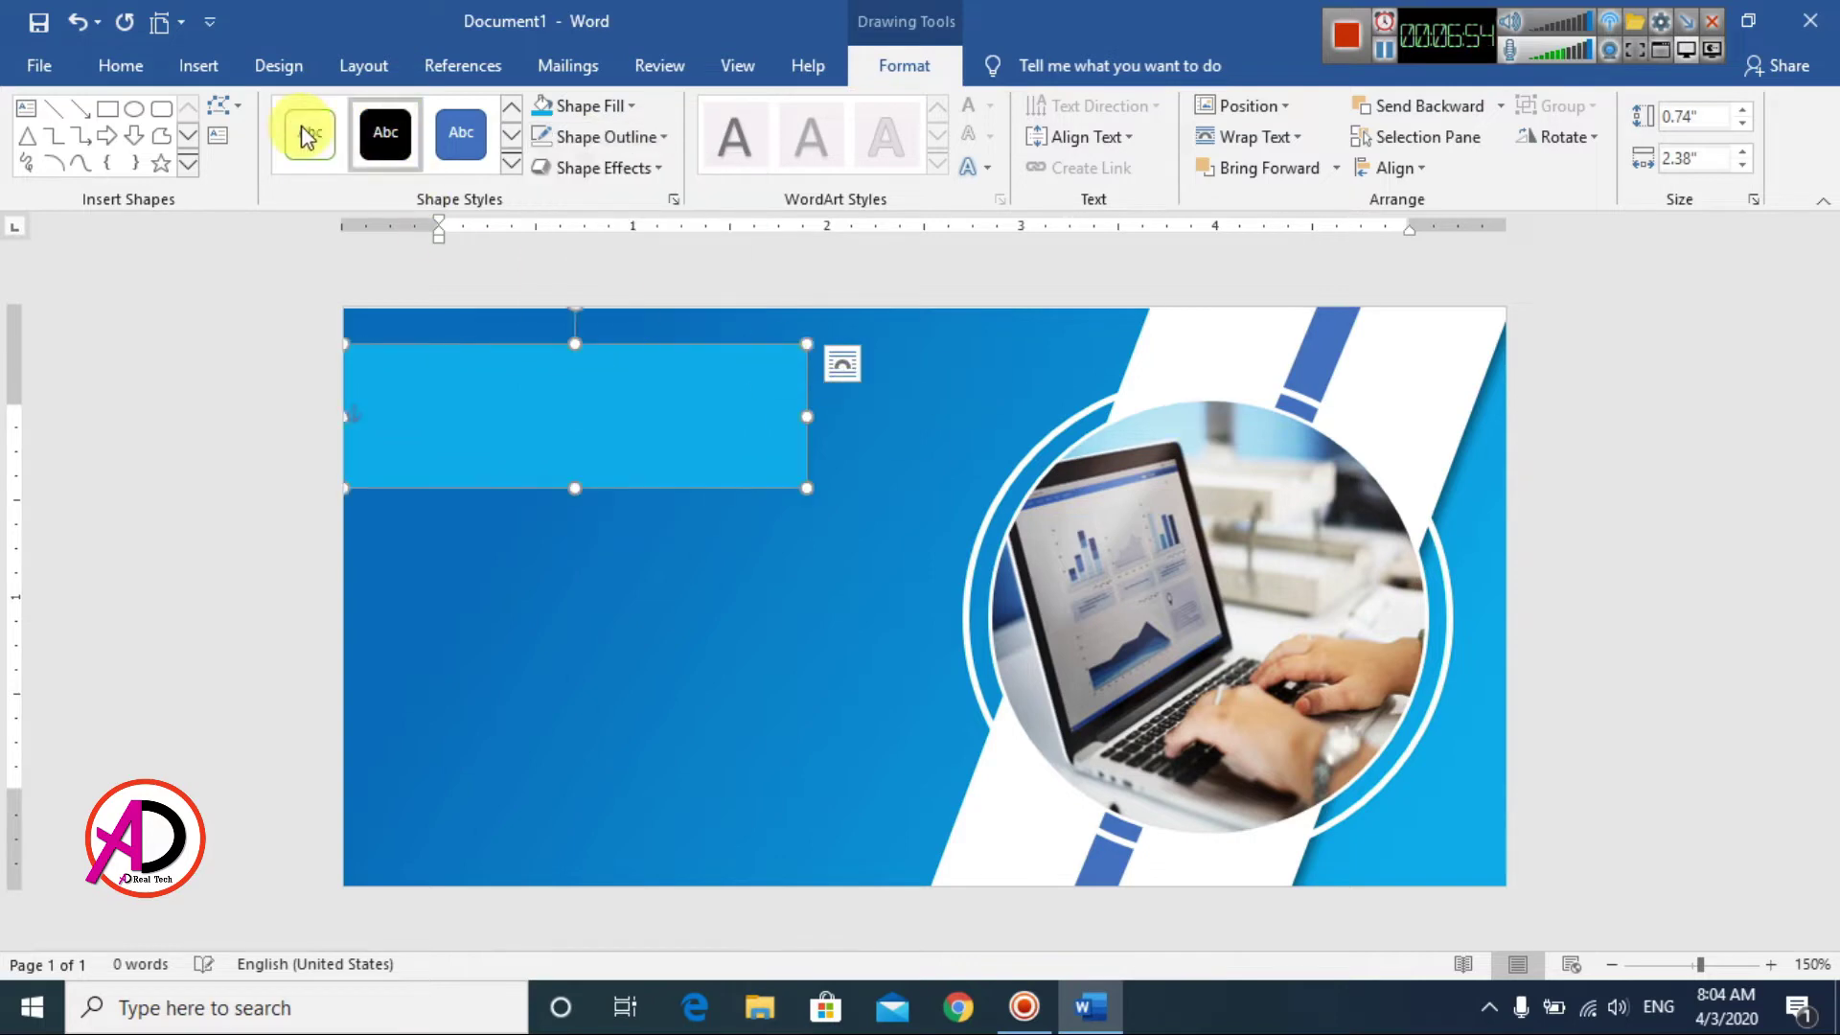
Step: Edit the rectangle's points, moving its lower-right corner inward to give the right end a slant
click(242, 107)
click(278, 175)
drag(806, 487, 743, 488)
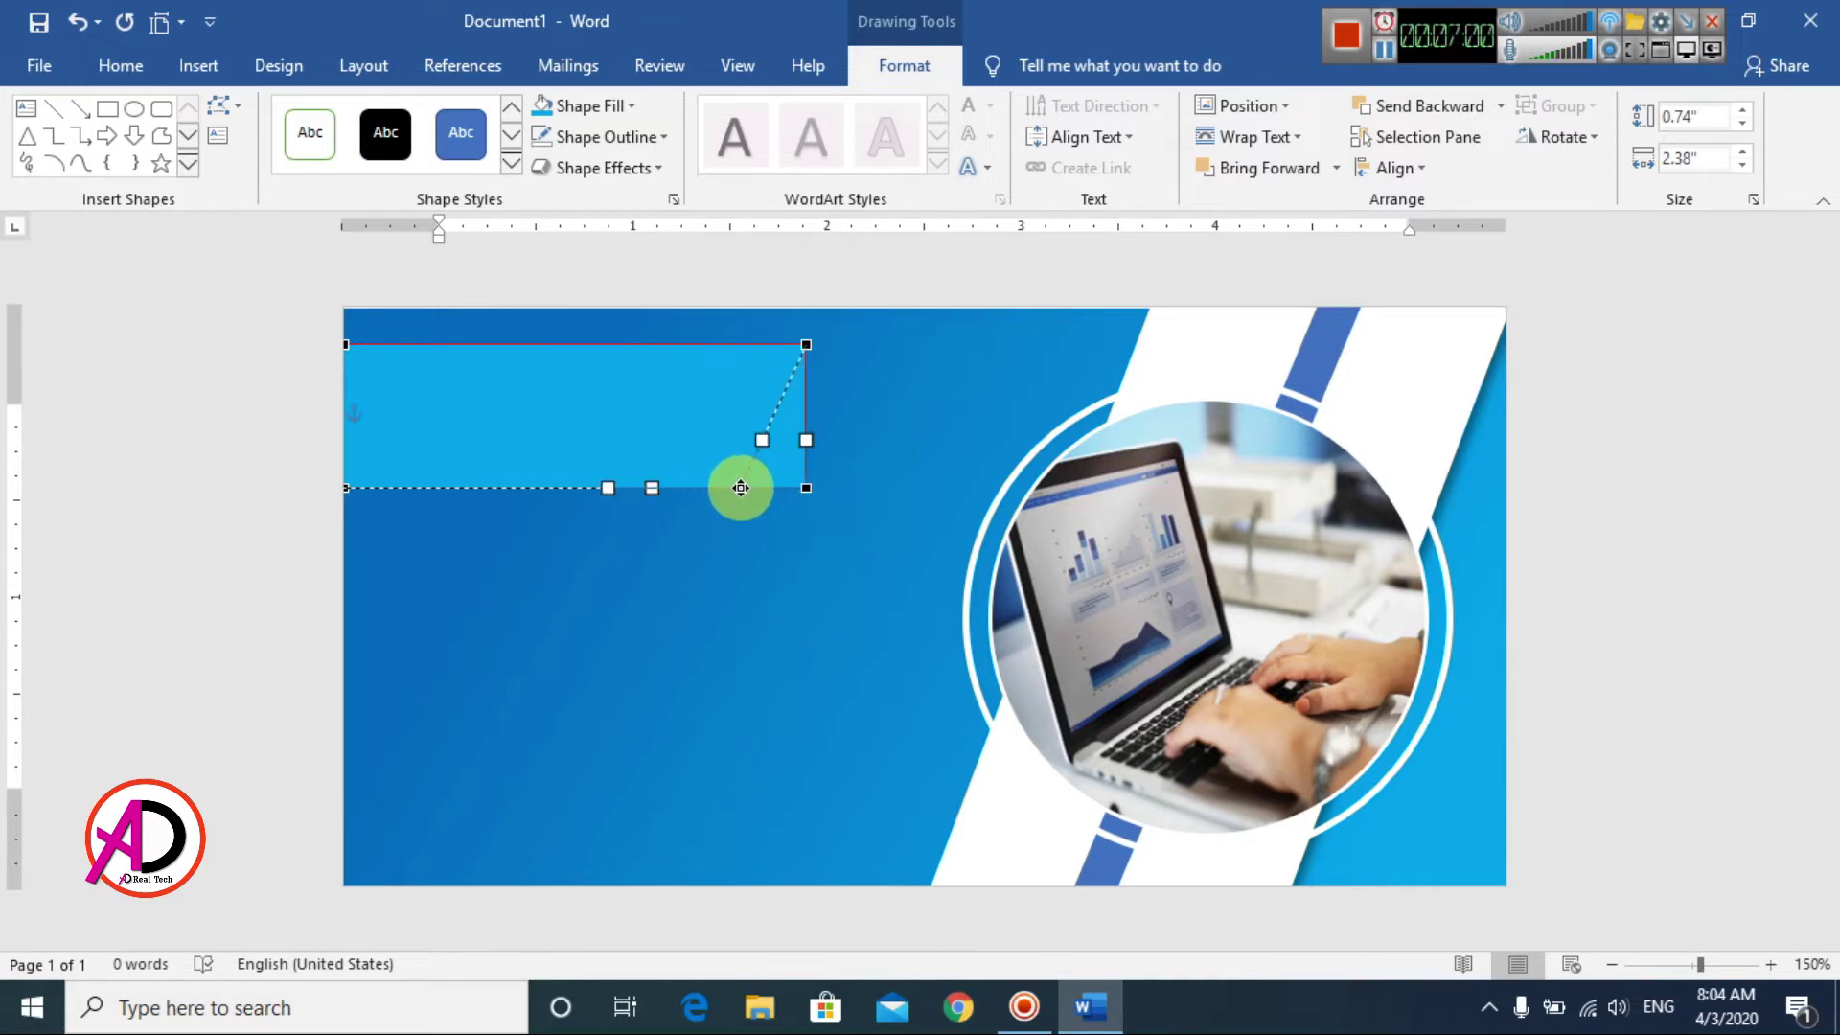
drag(740, 487, 742, 489)
click(871, 537)
scroll(883, 554, down, 3)
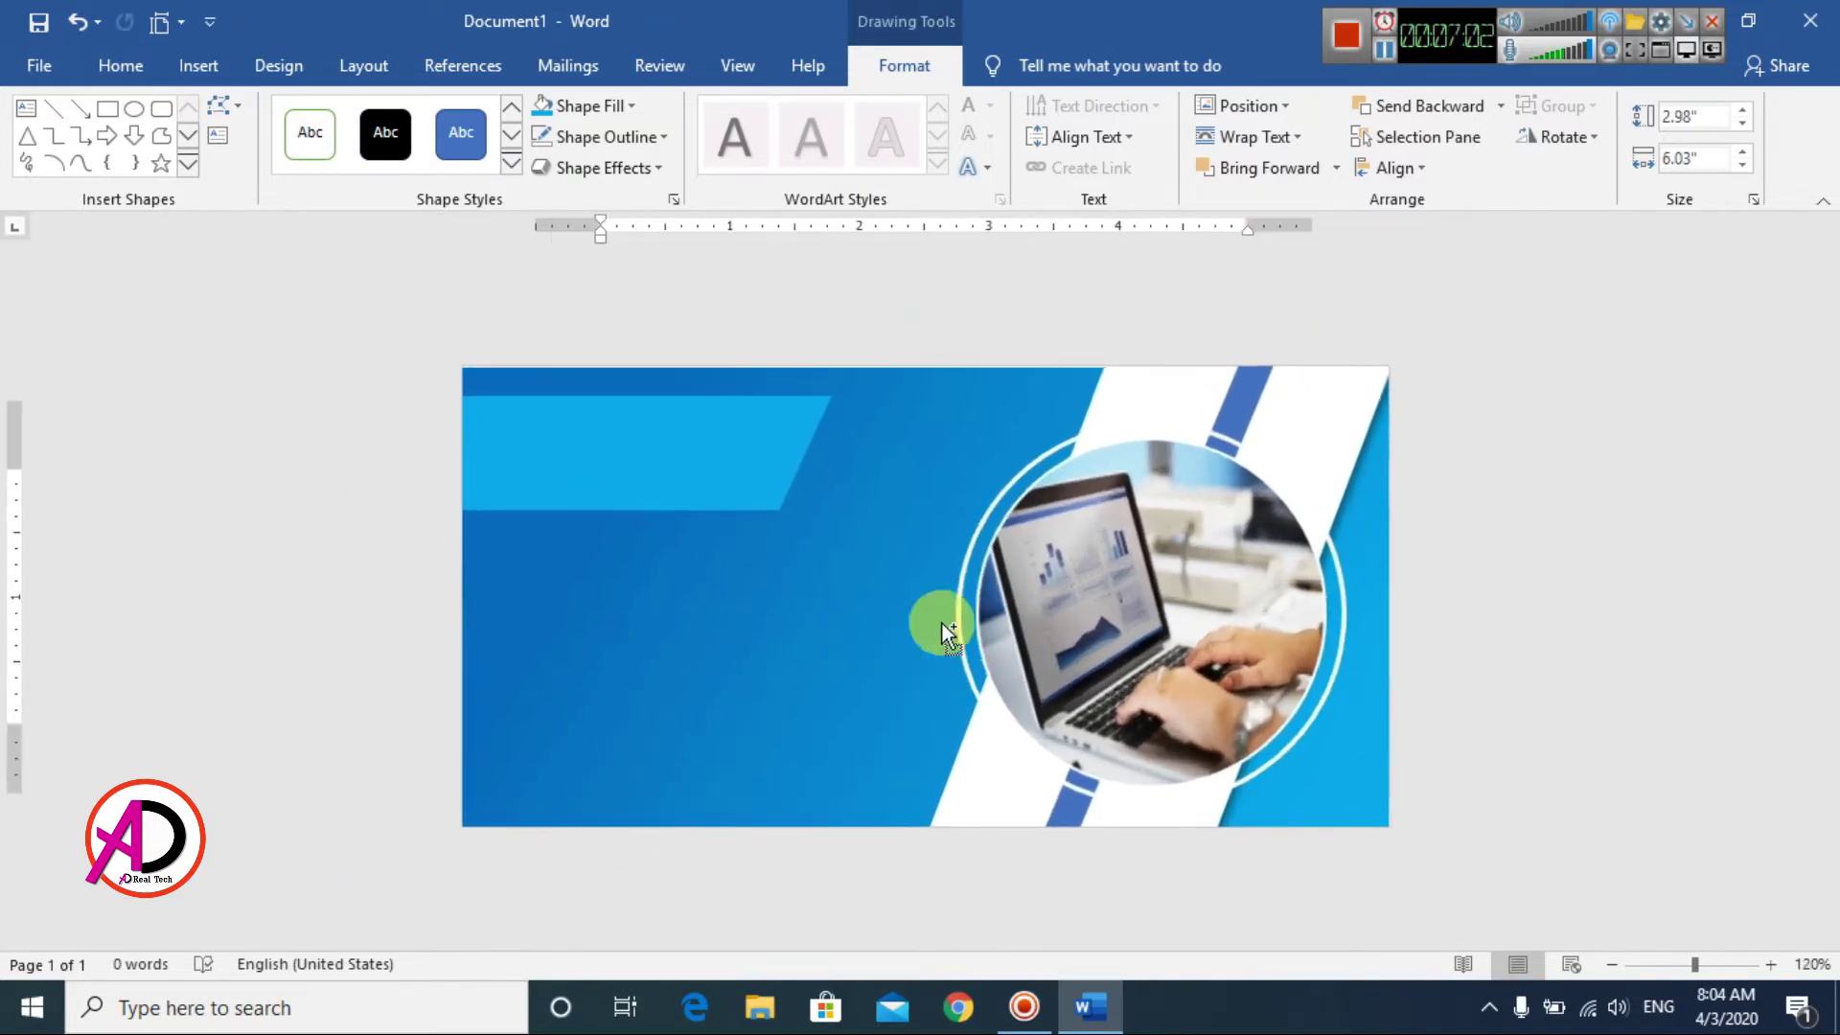
Step: Fill the slanted banner with a vivid violet-blue from the standard color palette of the additional fill colors
click(678, 480)
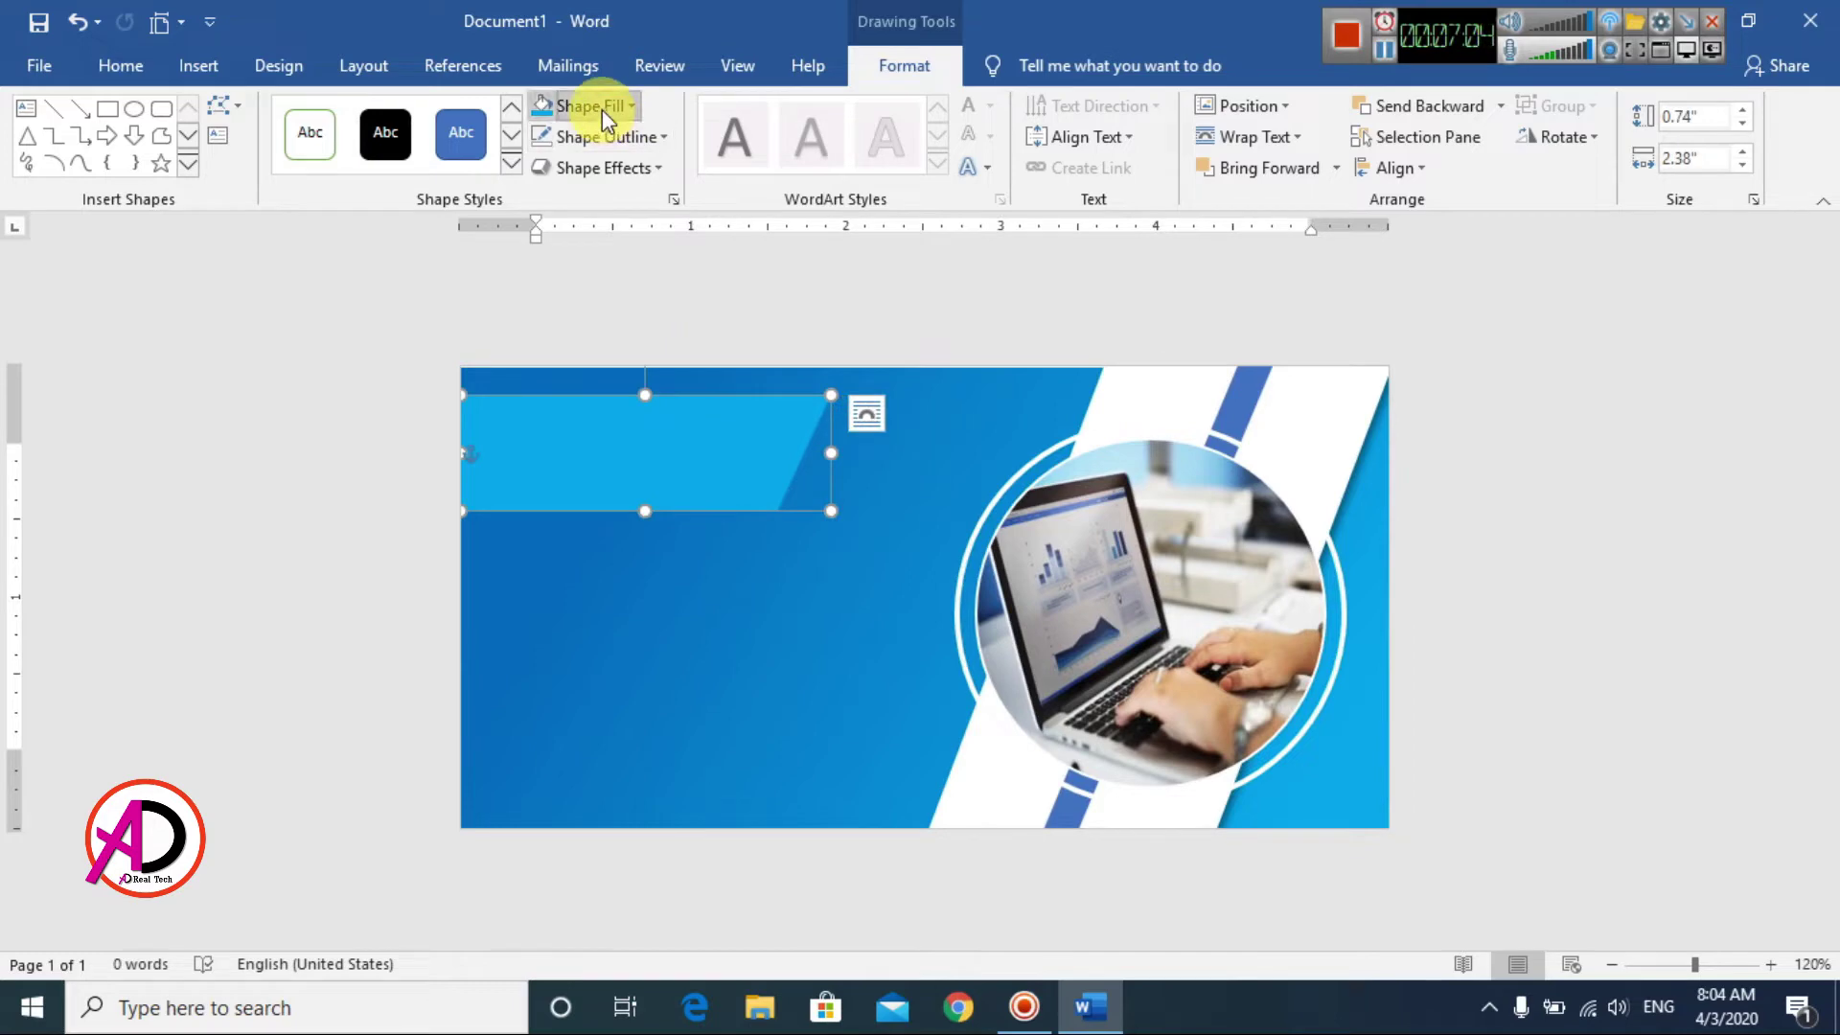
click(602, 109)
click(632, 375)
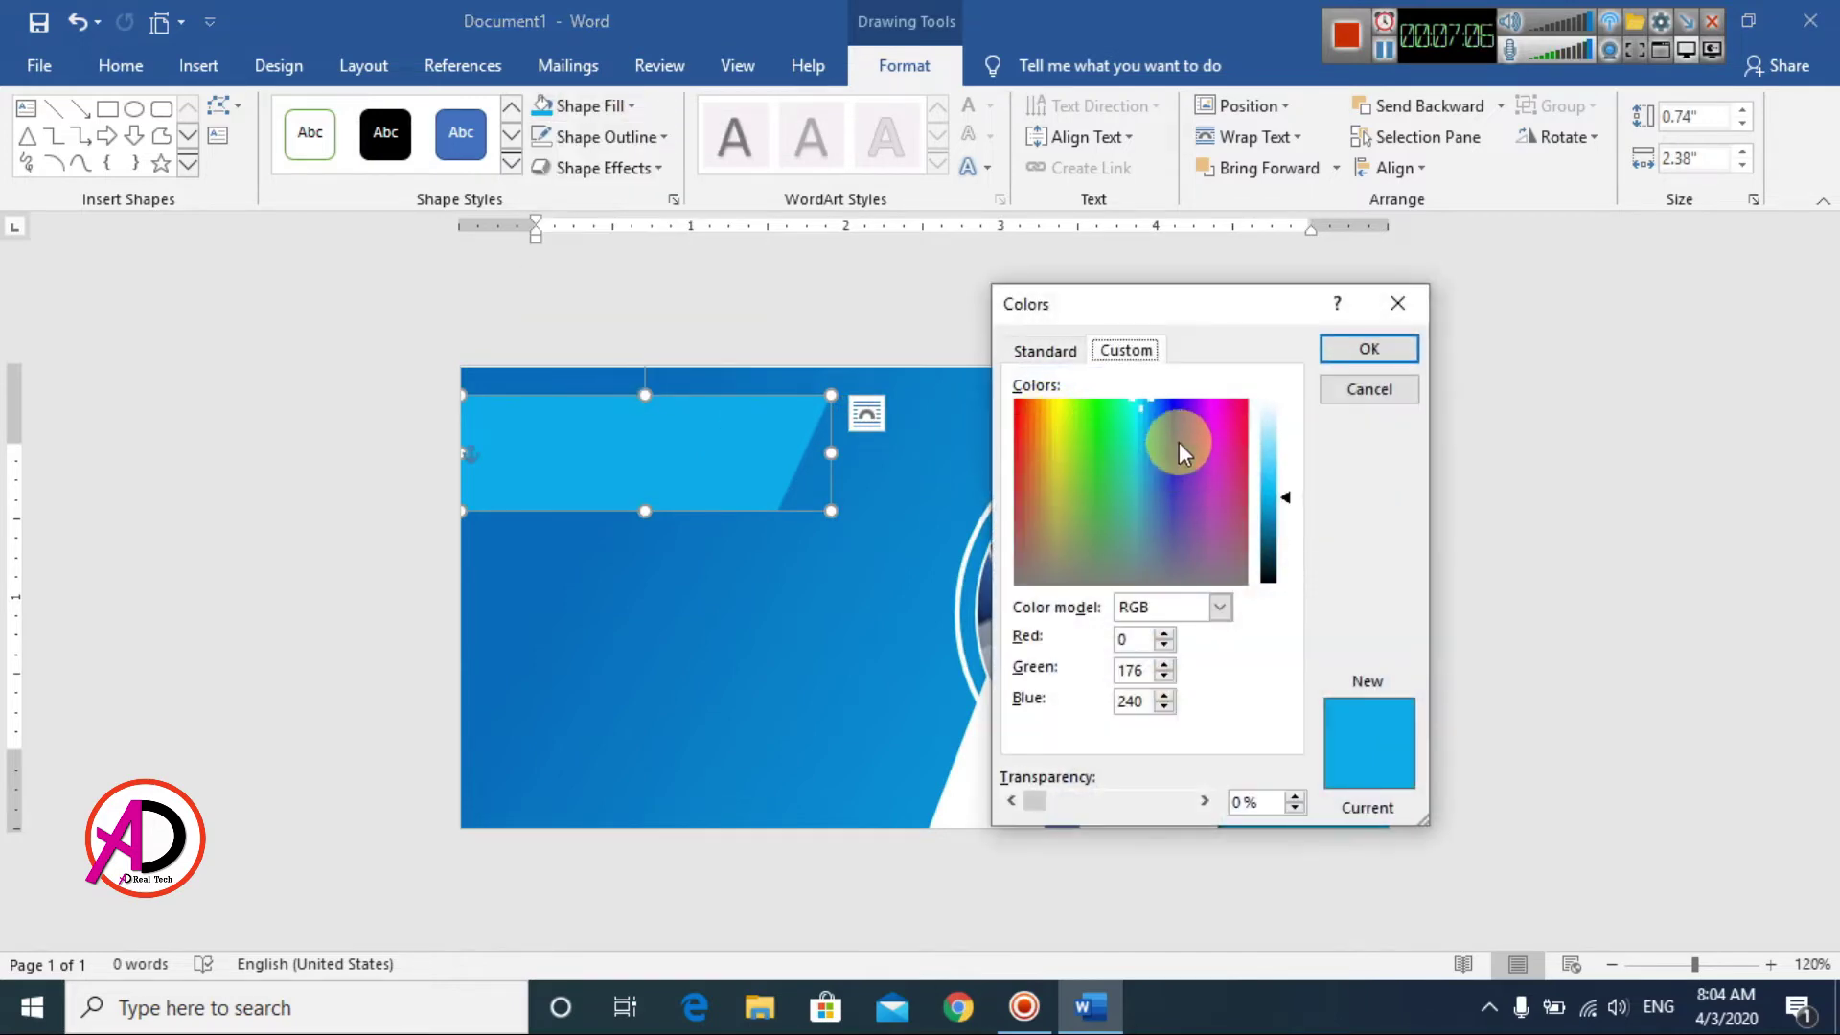
click(1042, 351)
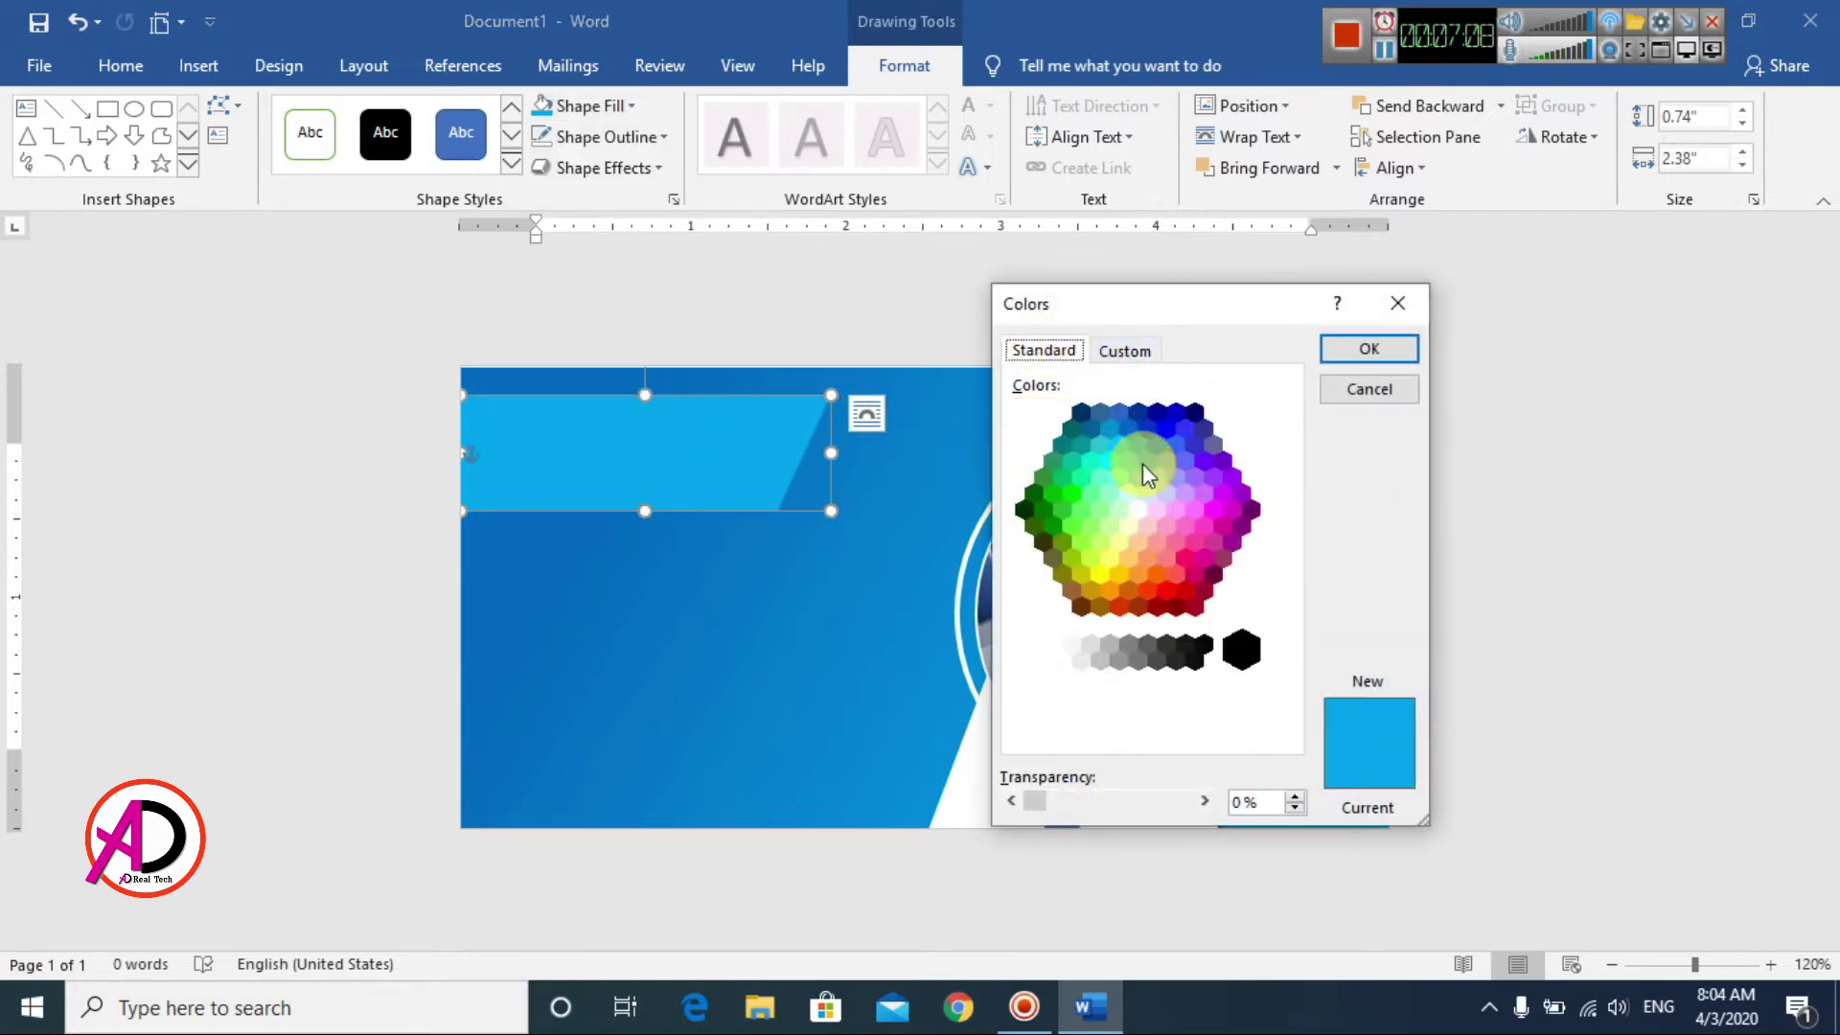
click(1156, 443)
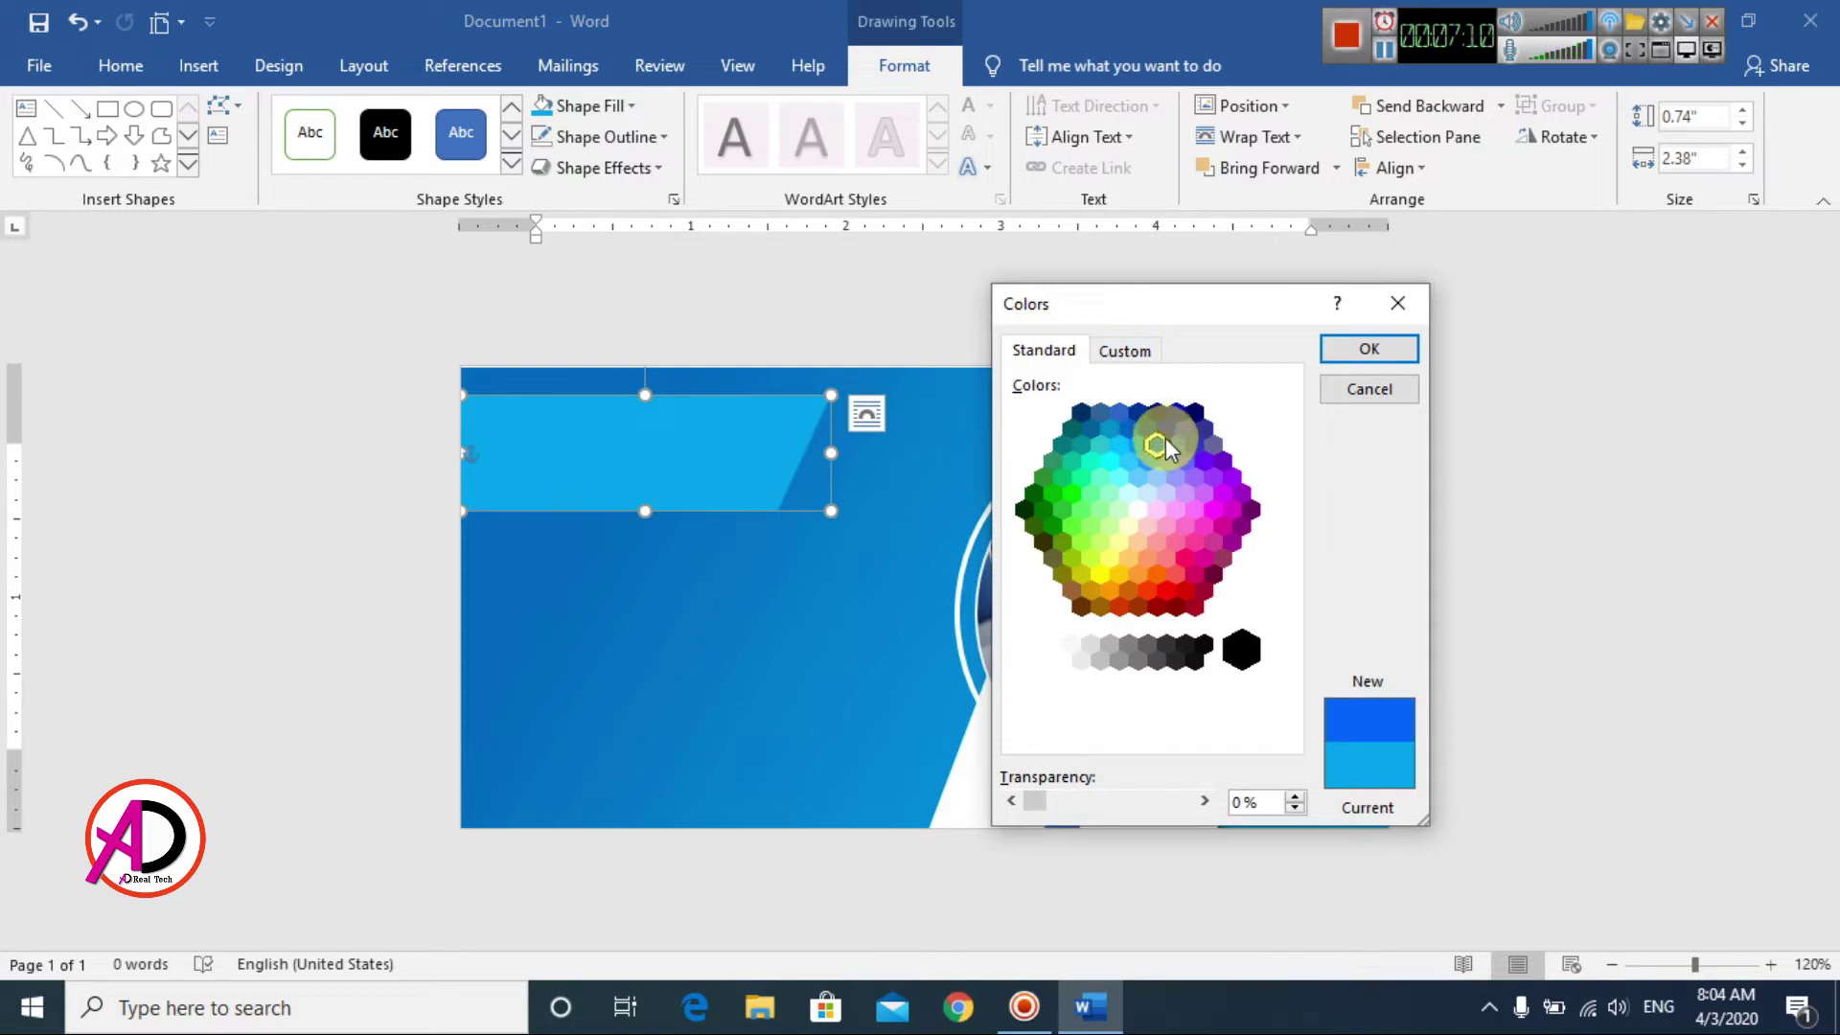
click(1184, 427)
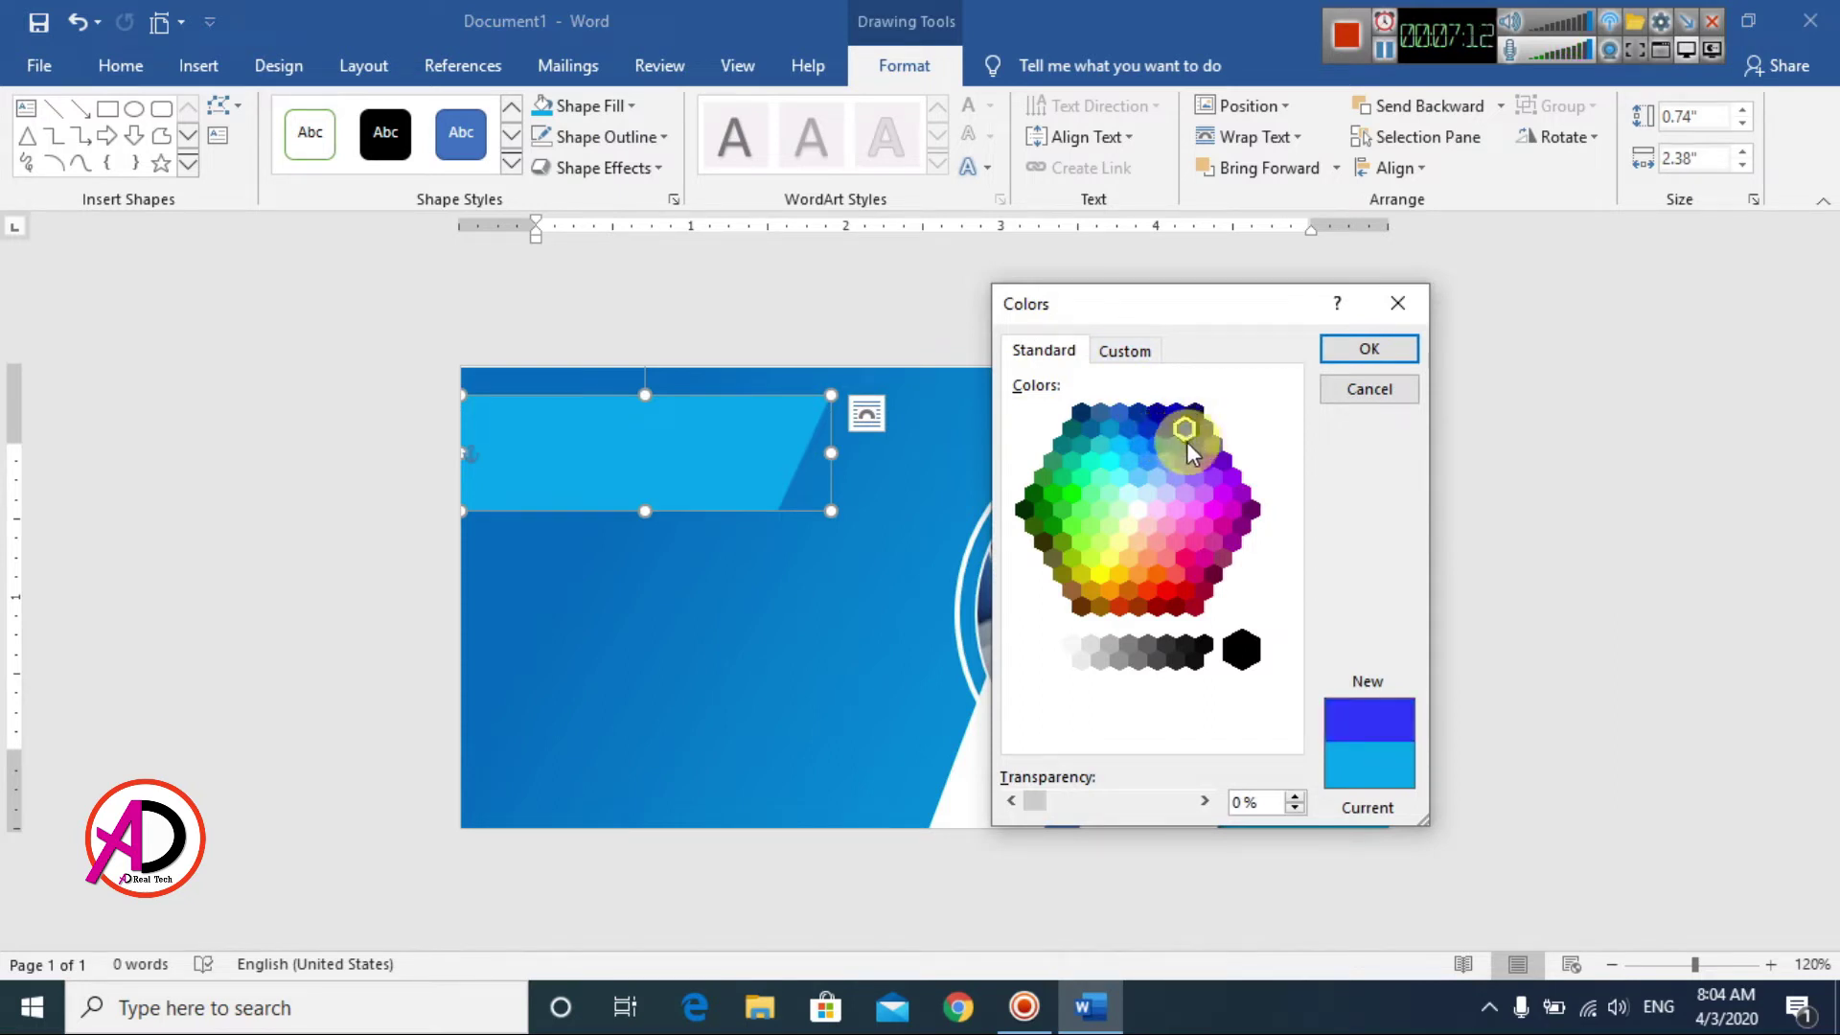
click(1154, 428)
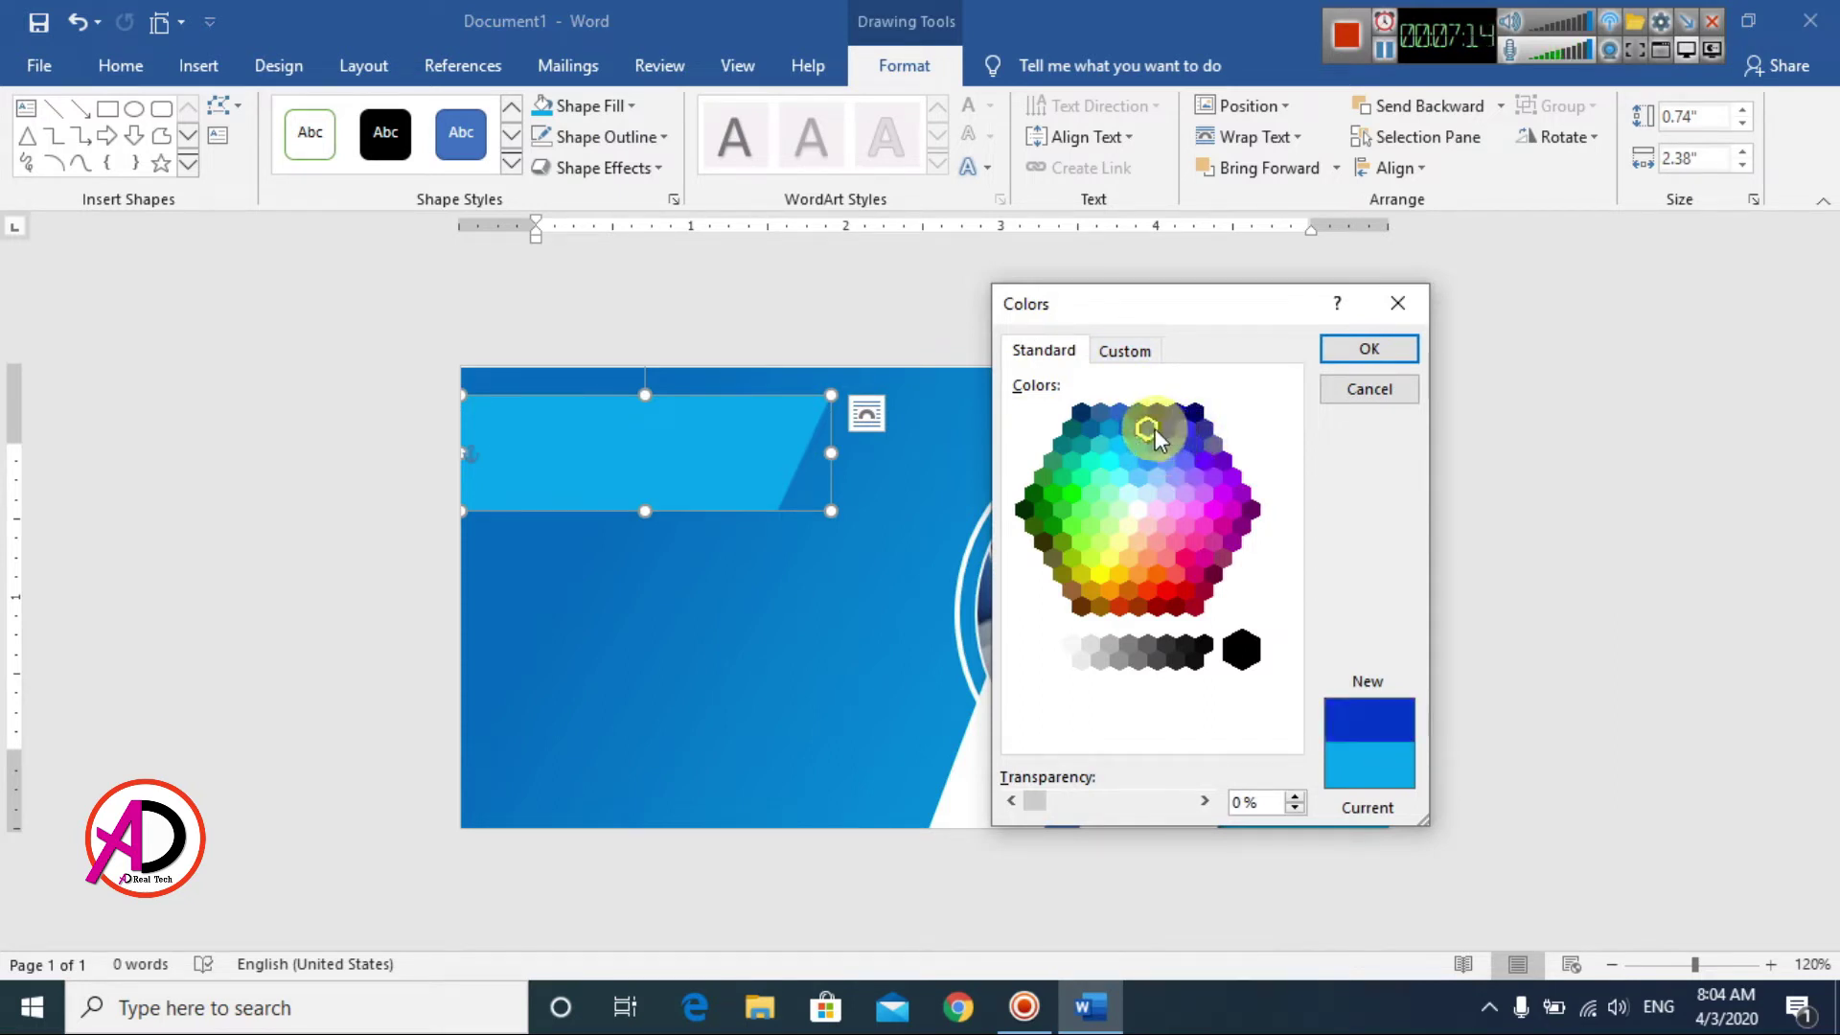
click(1366, 350)
click(772, 477)
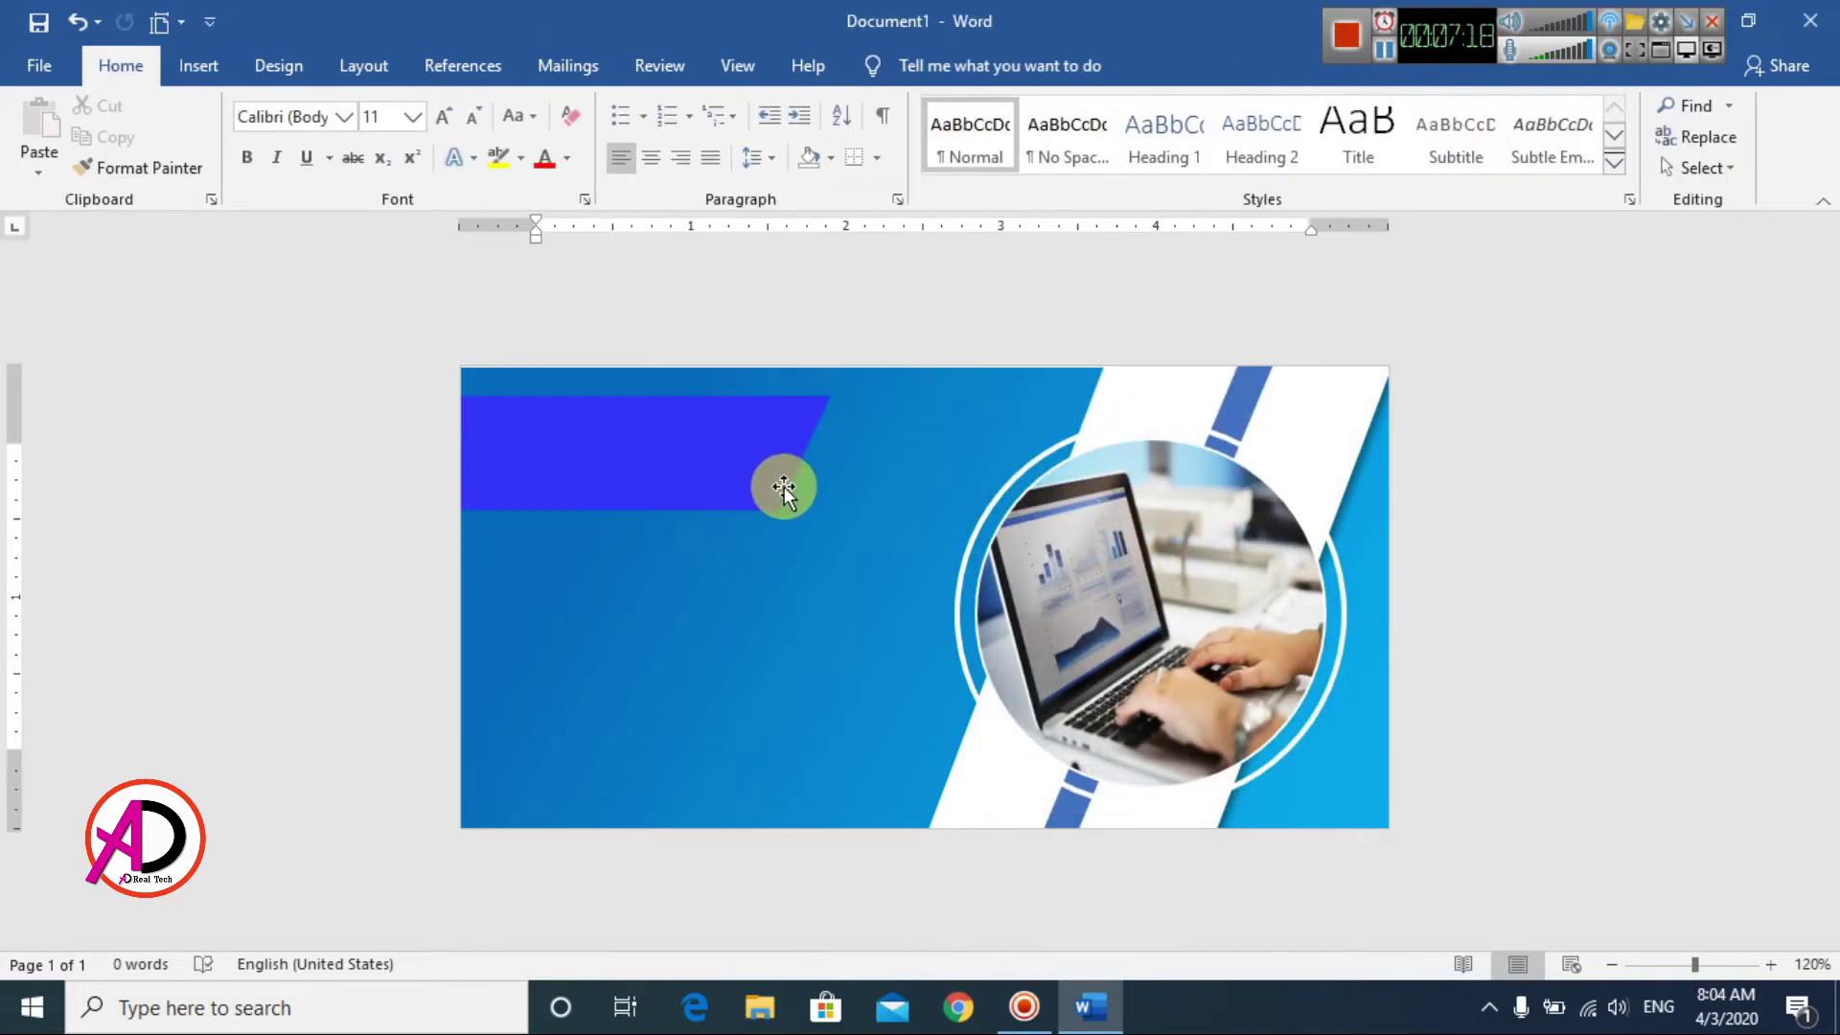
Step: Fill the slanted banner with a medium blue from the standard palette of the additional fill colors
click(681, 397)
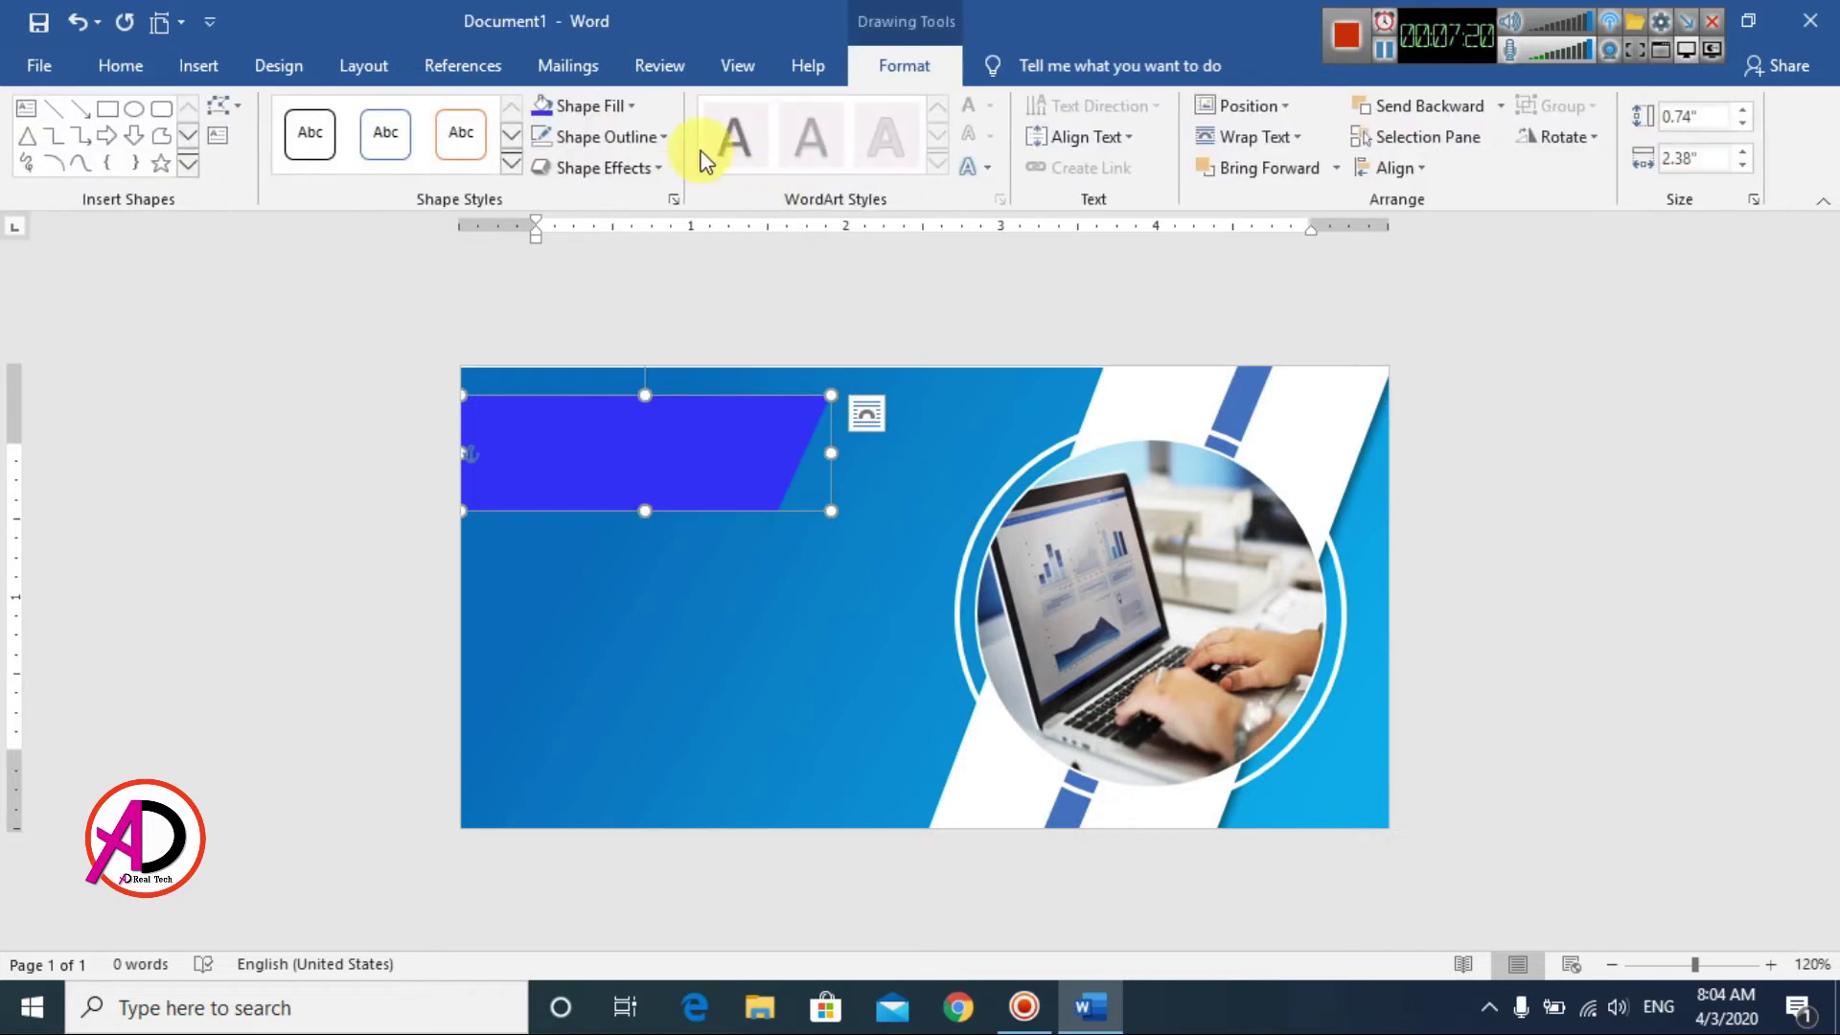
click(613, 125)
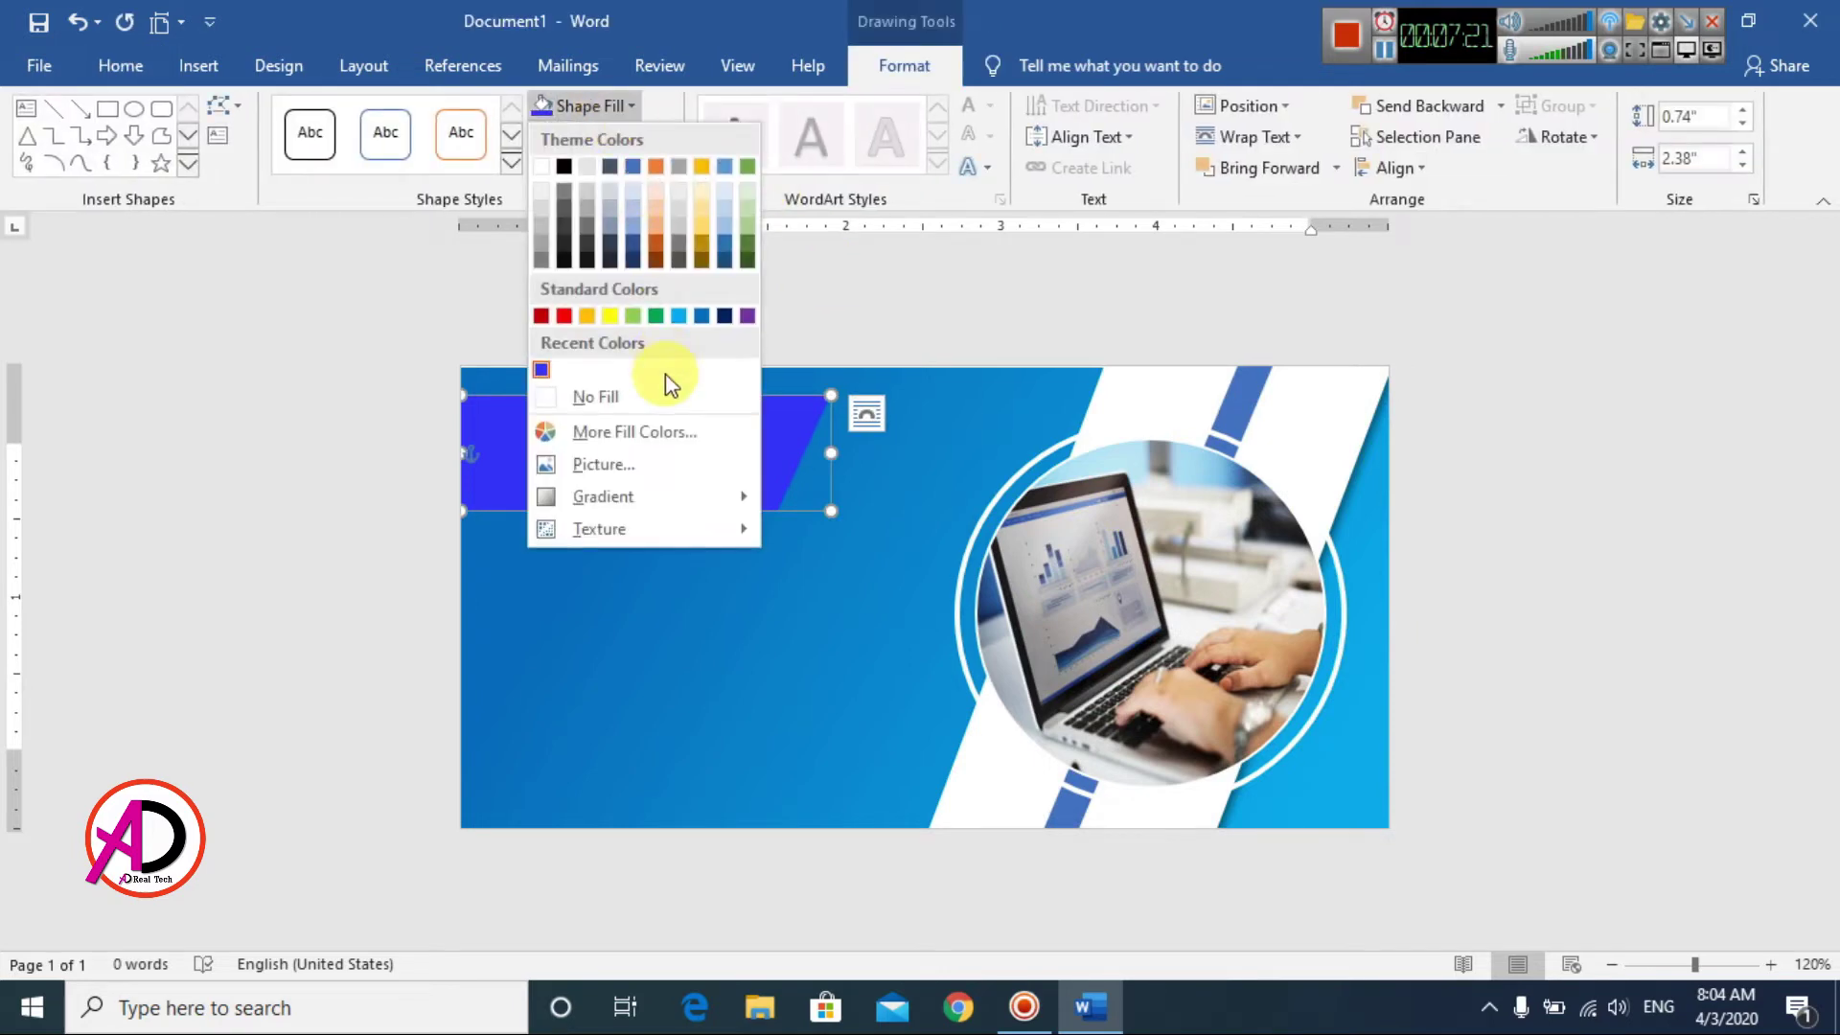
click(659, 430)
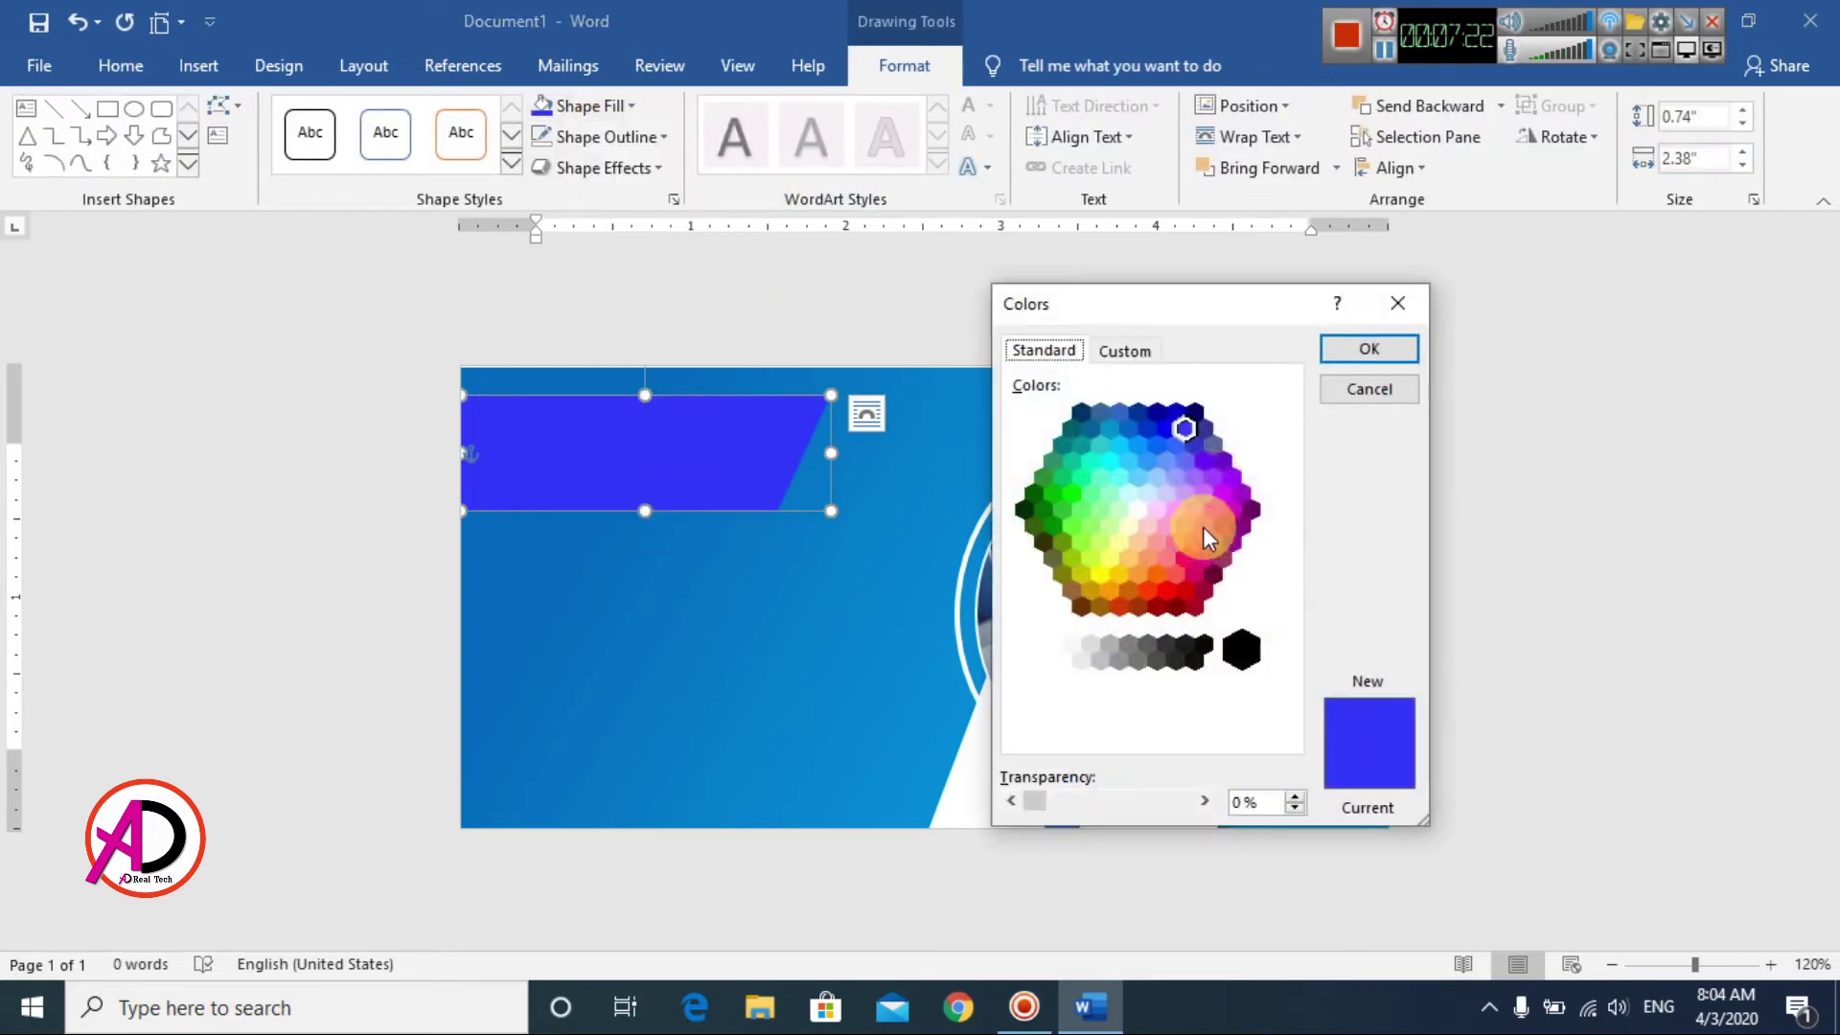
click(1120, 414)
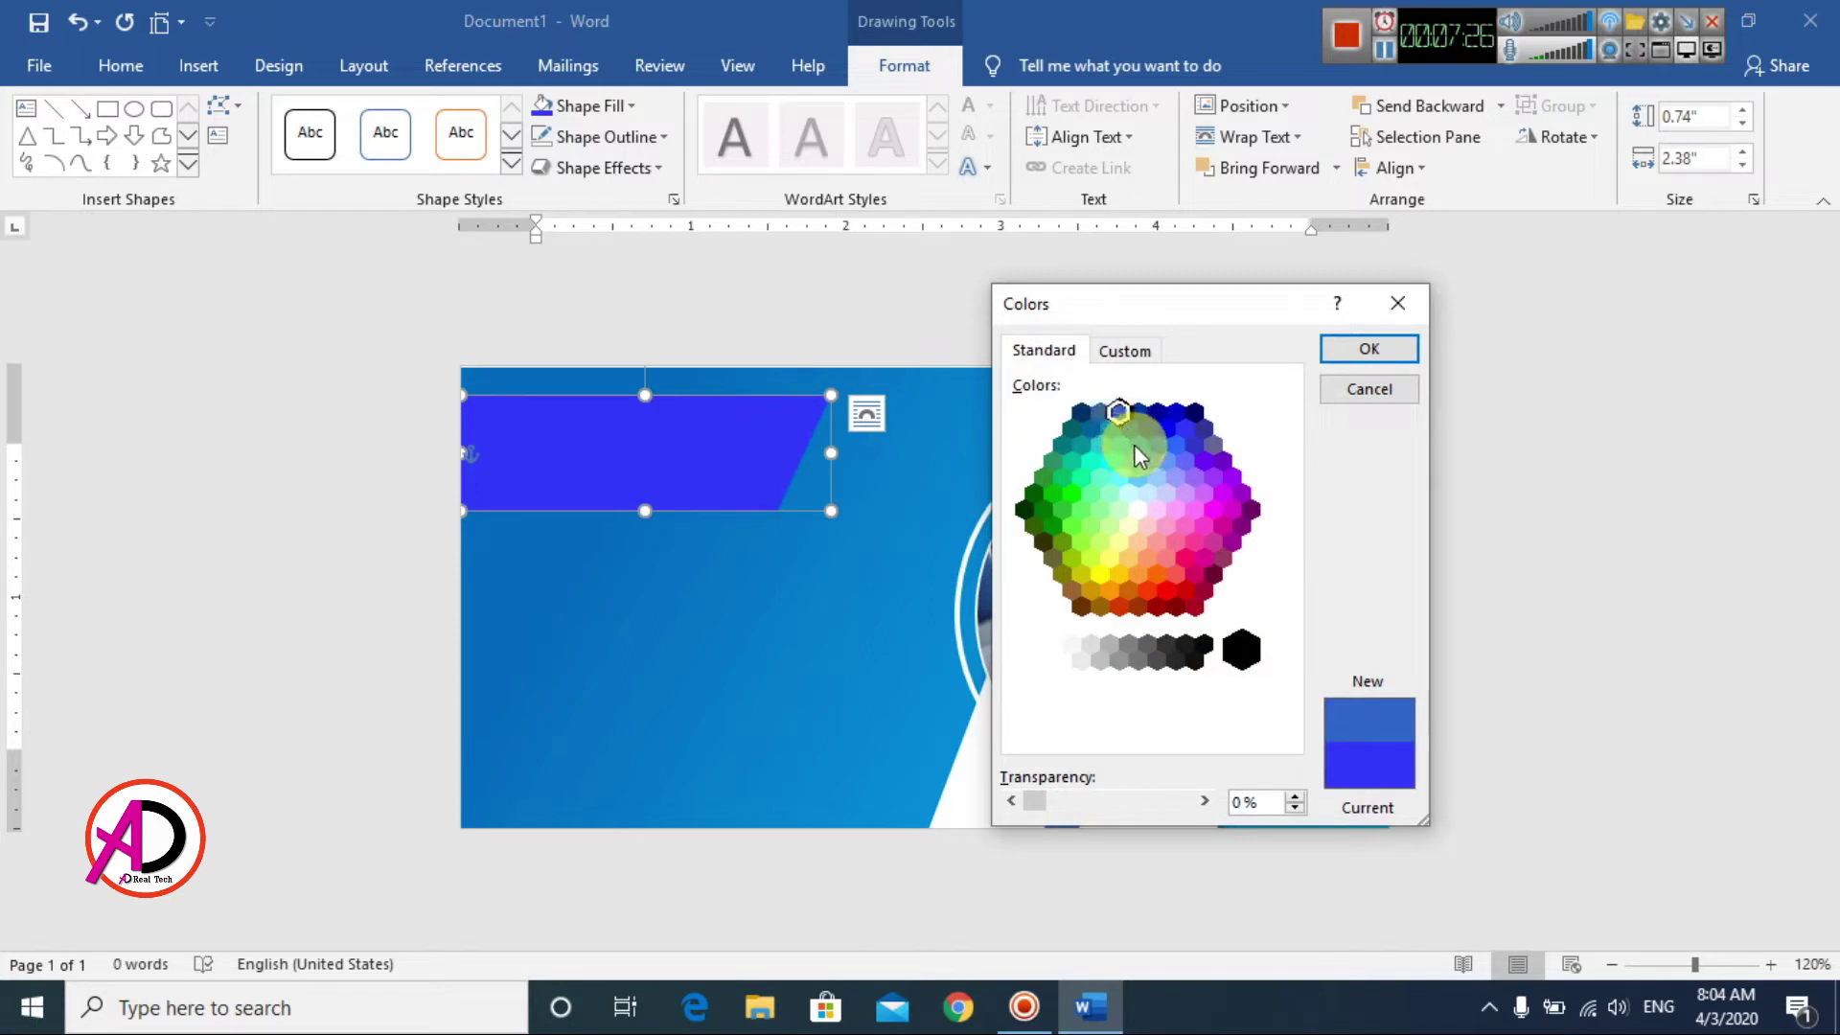
click(1137, 445)
click(1118, 445)
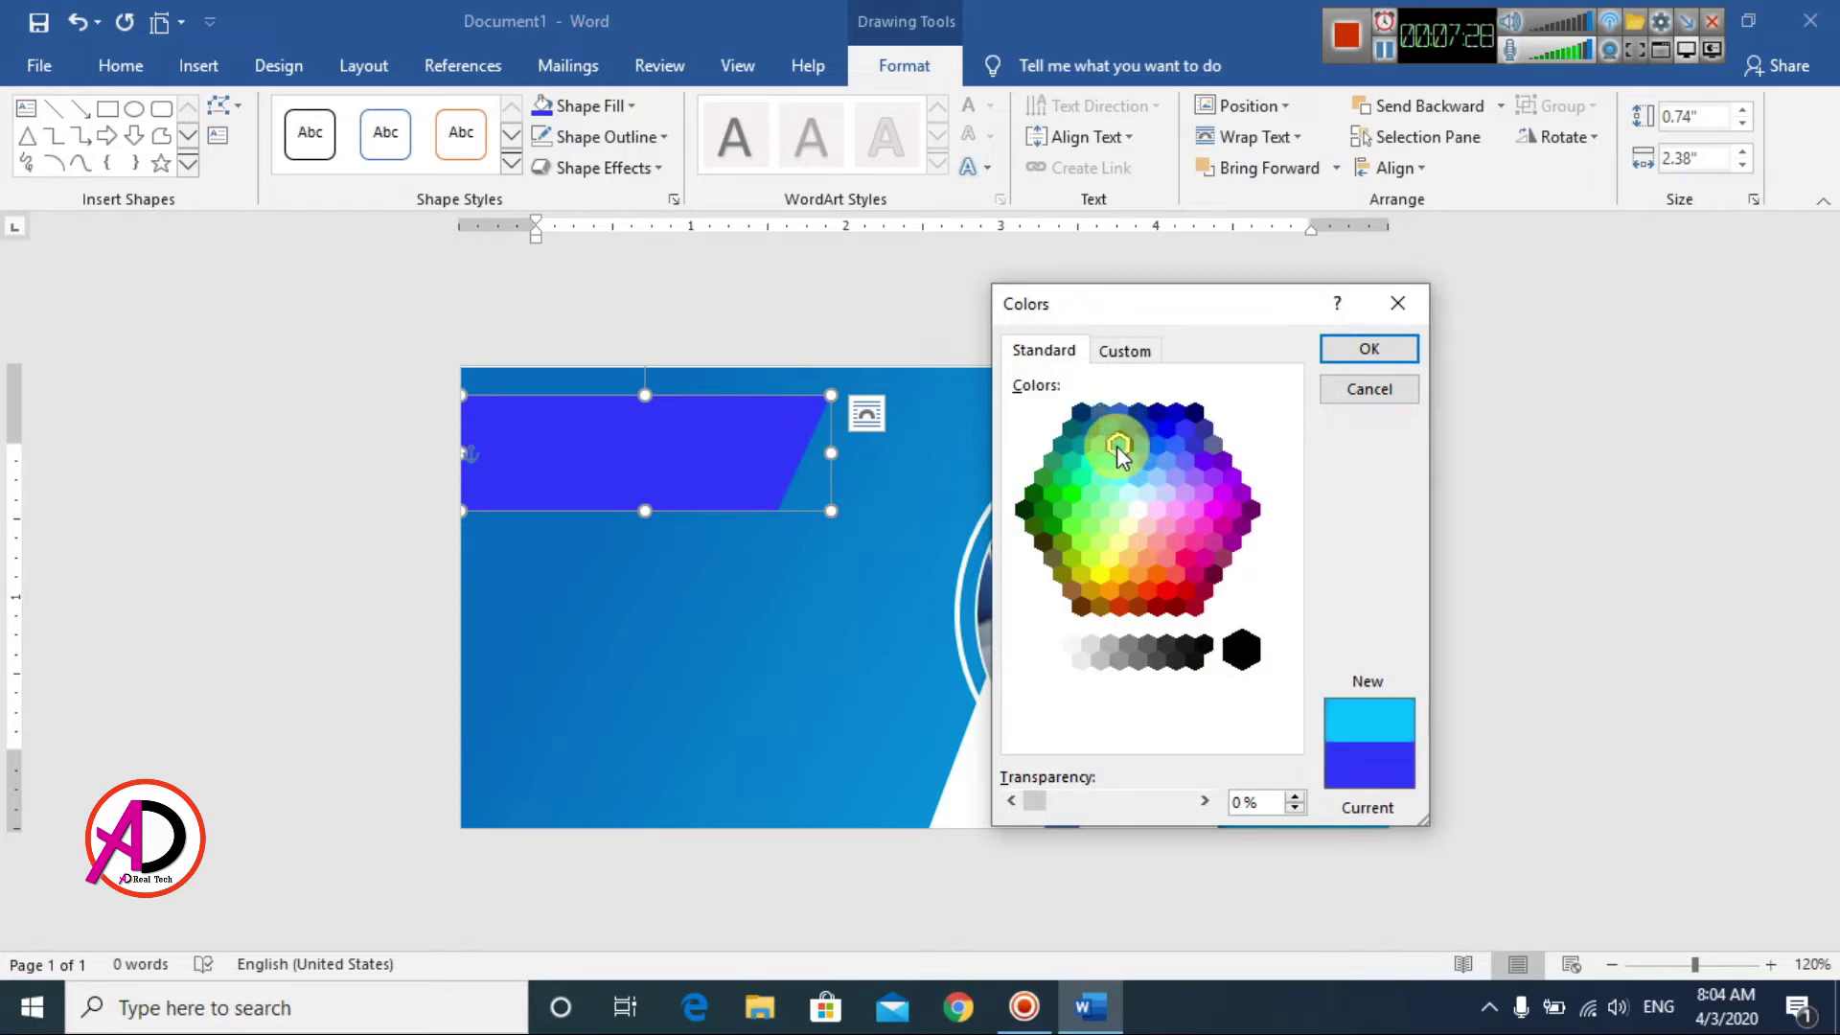
click(1183, 429)
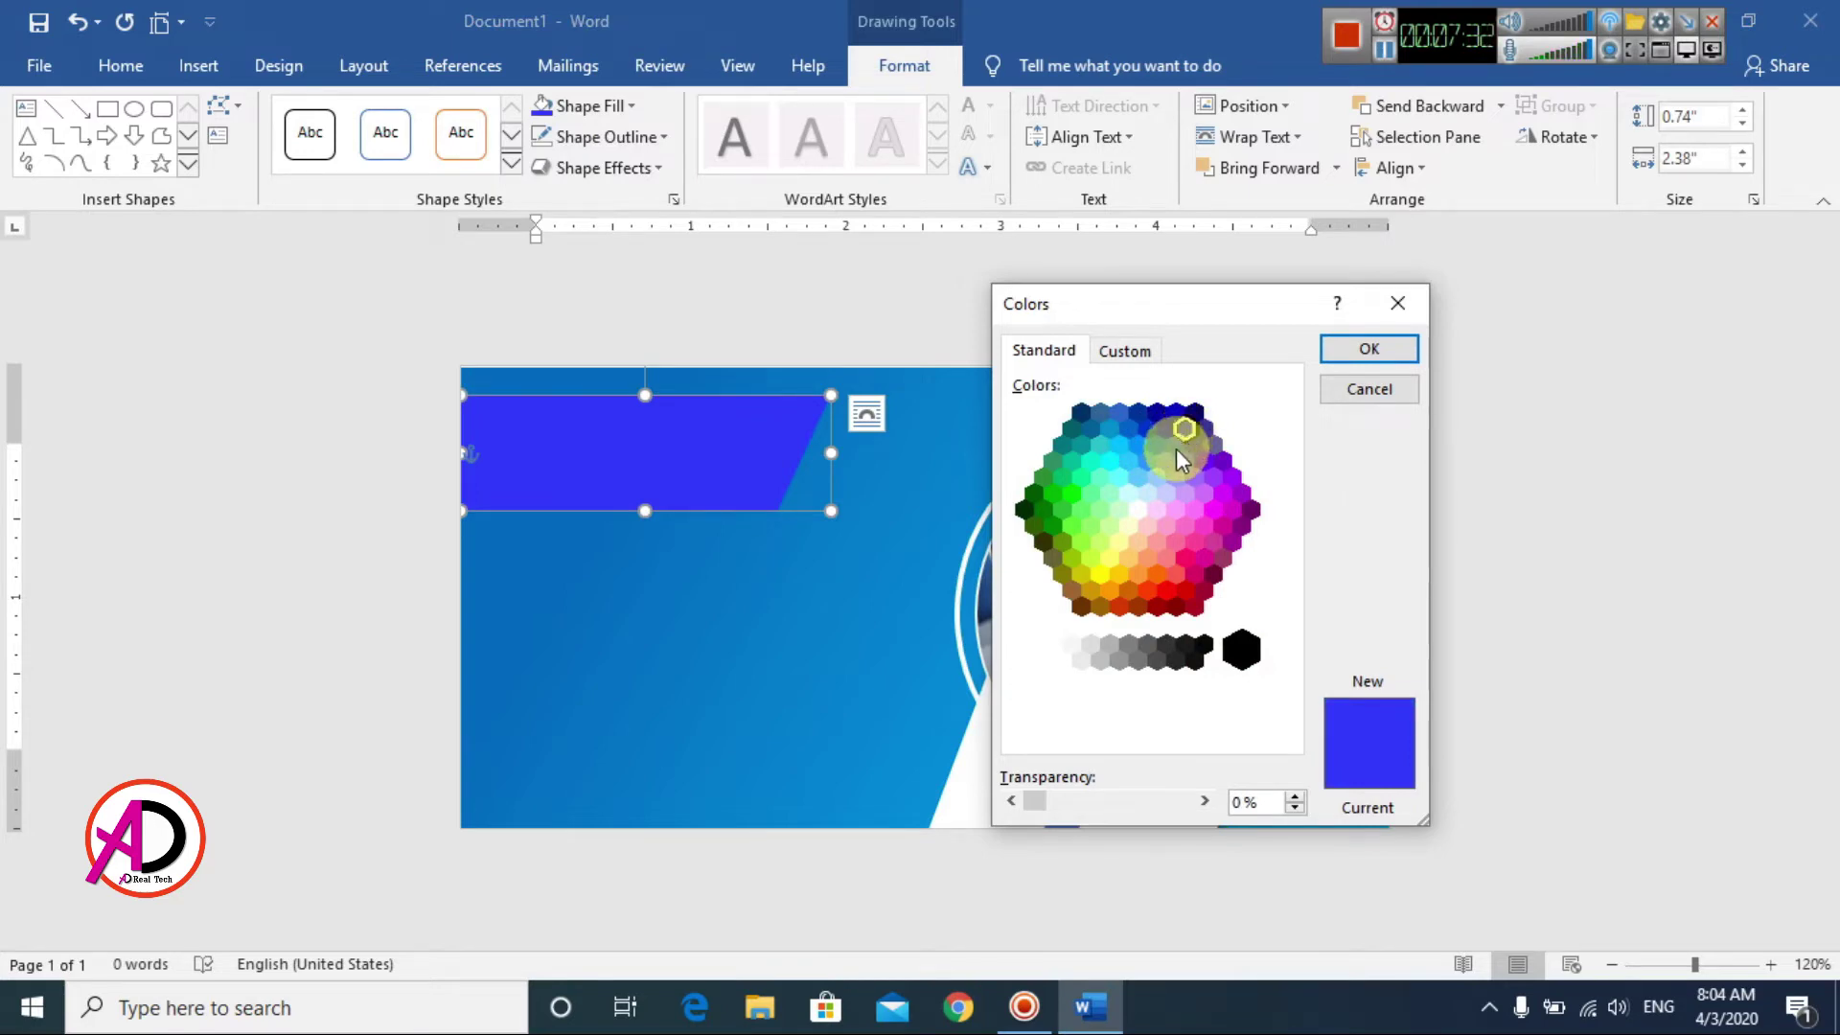
click(1326, 347)
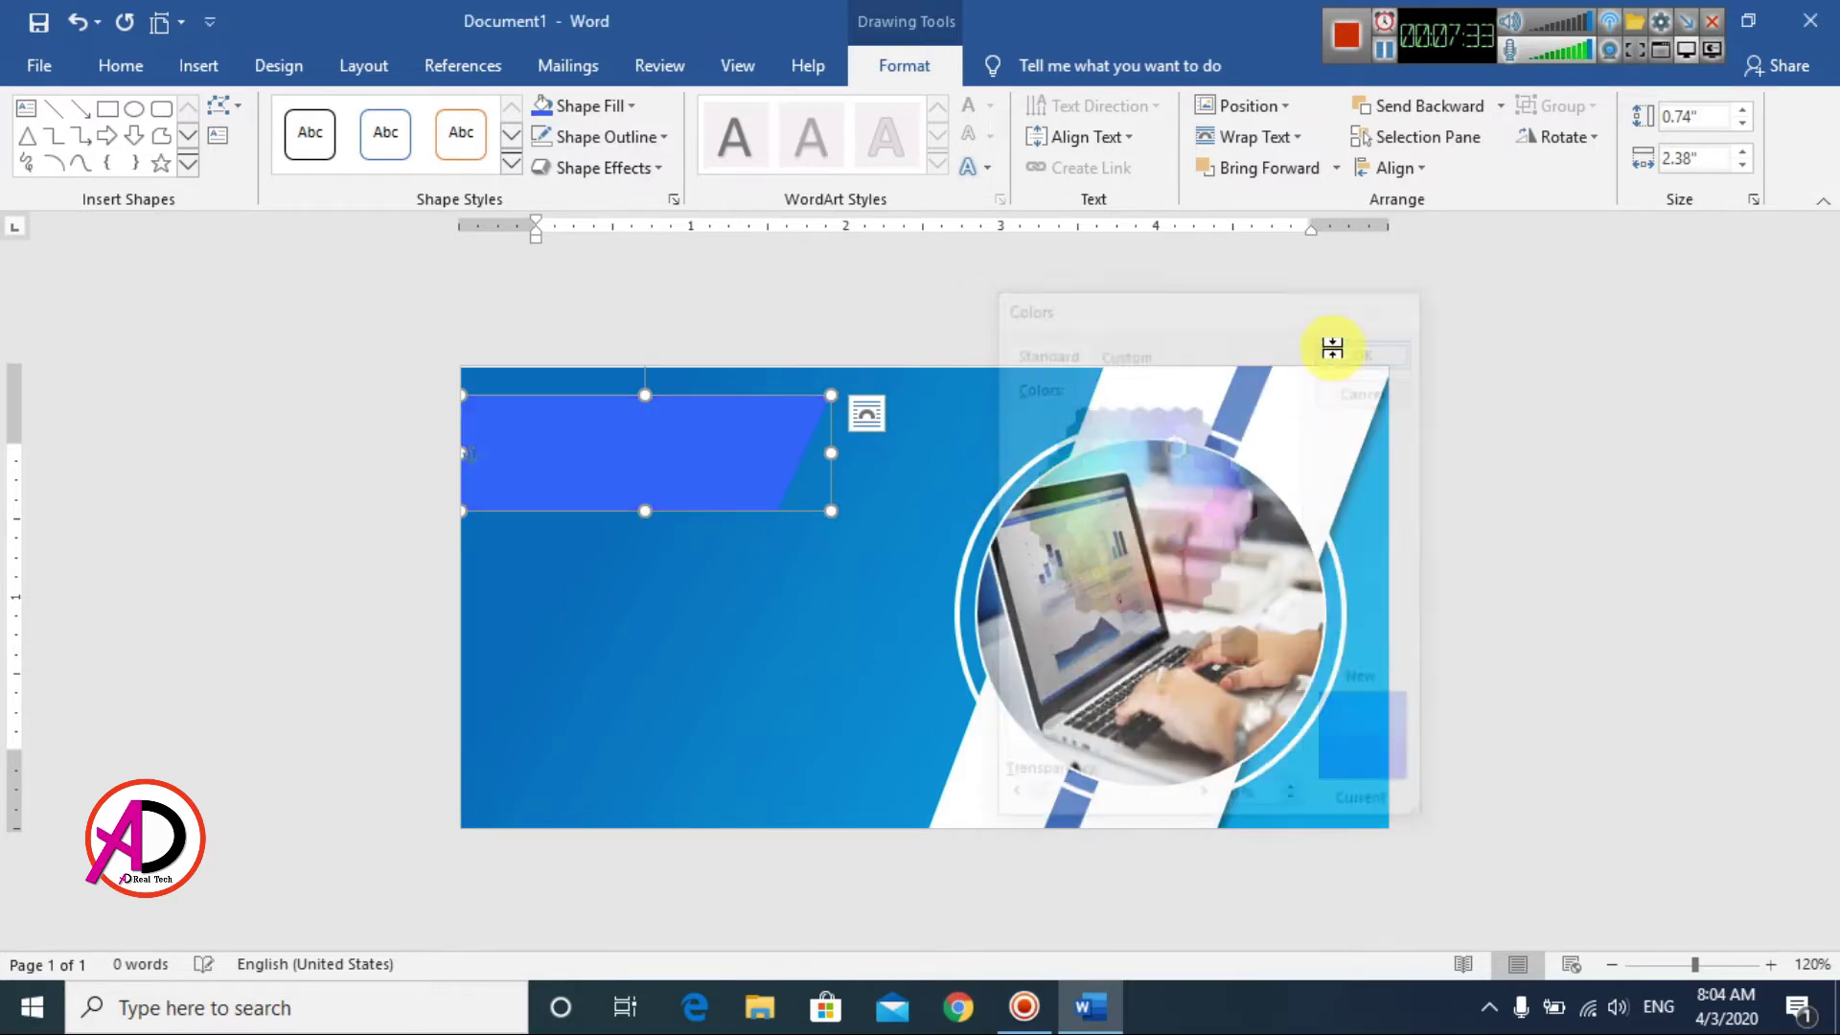
click(1521, 502)
Step: Fill the slanted banner with the standard light blue color
click(756, 476)
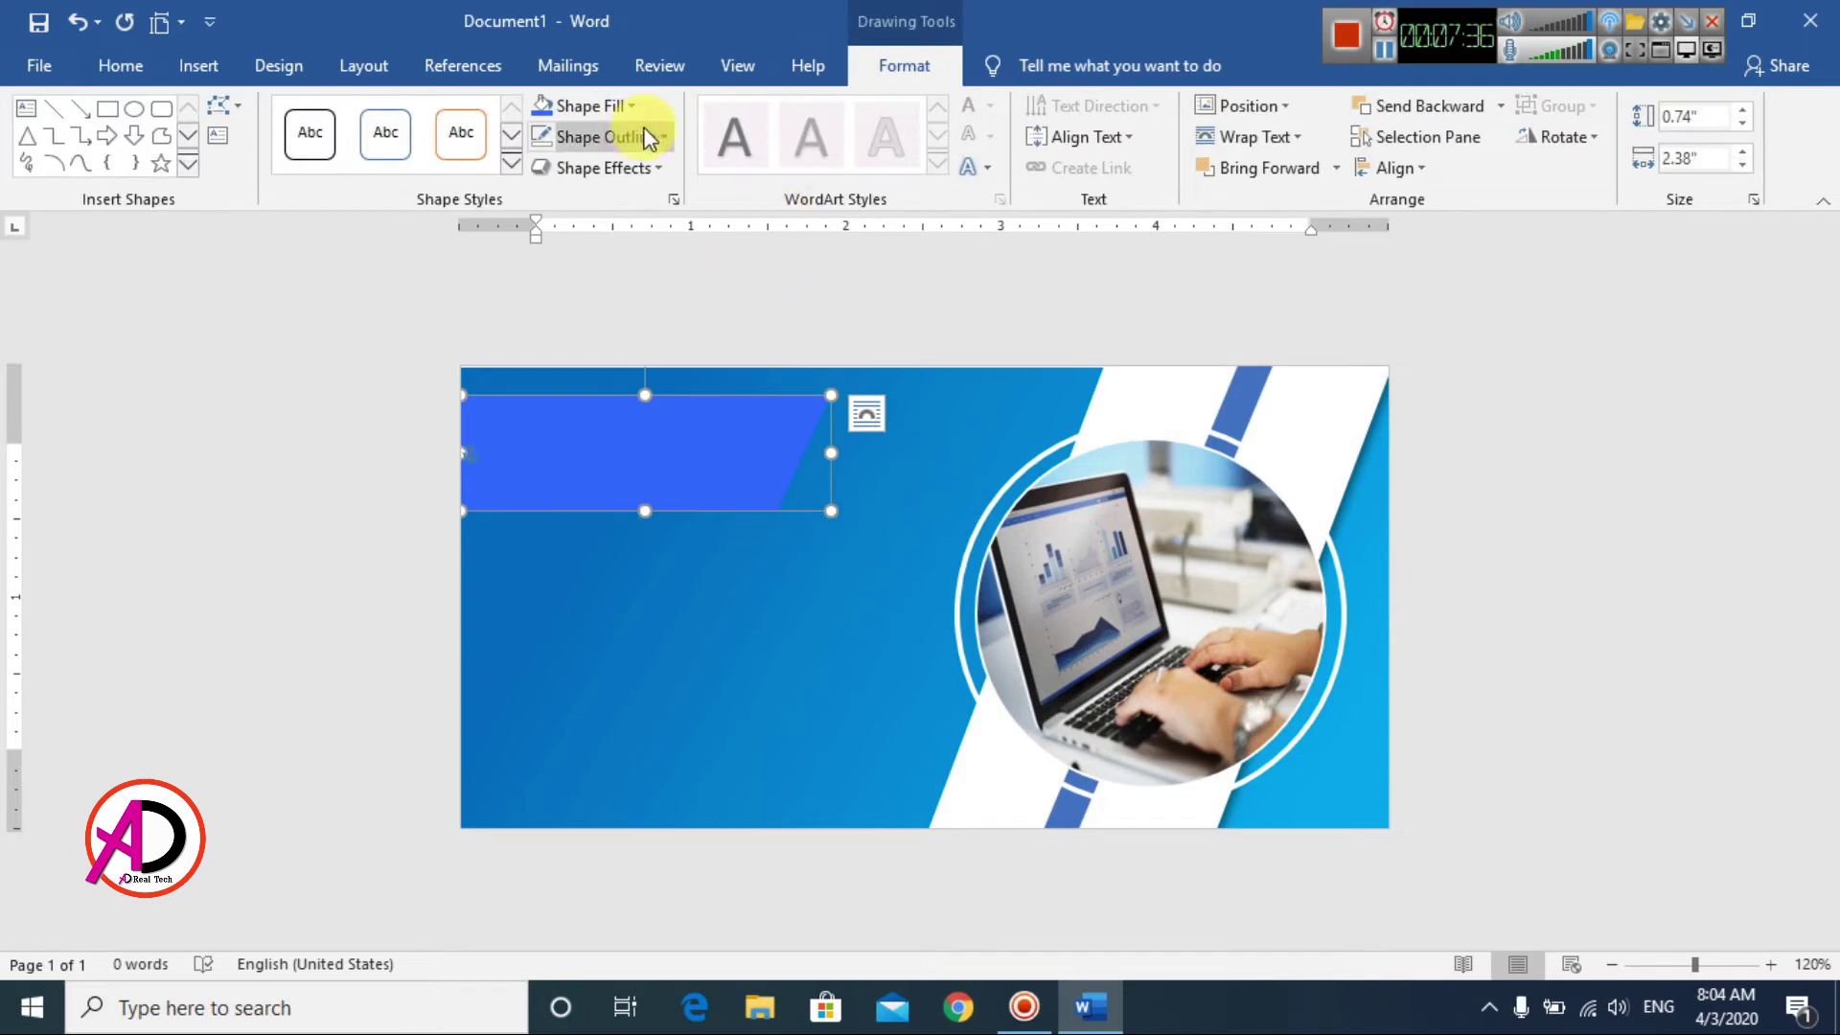
click(630, 107)
click(682, 314)
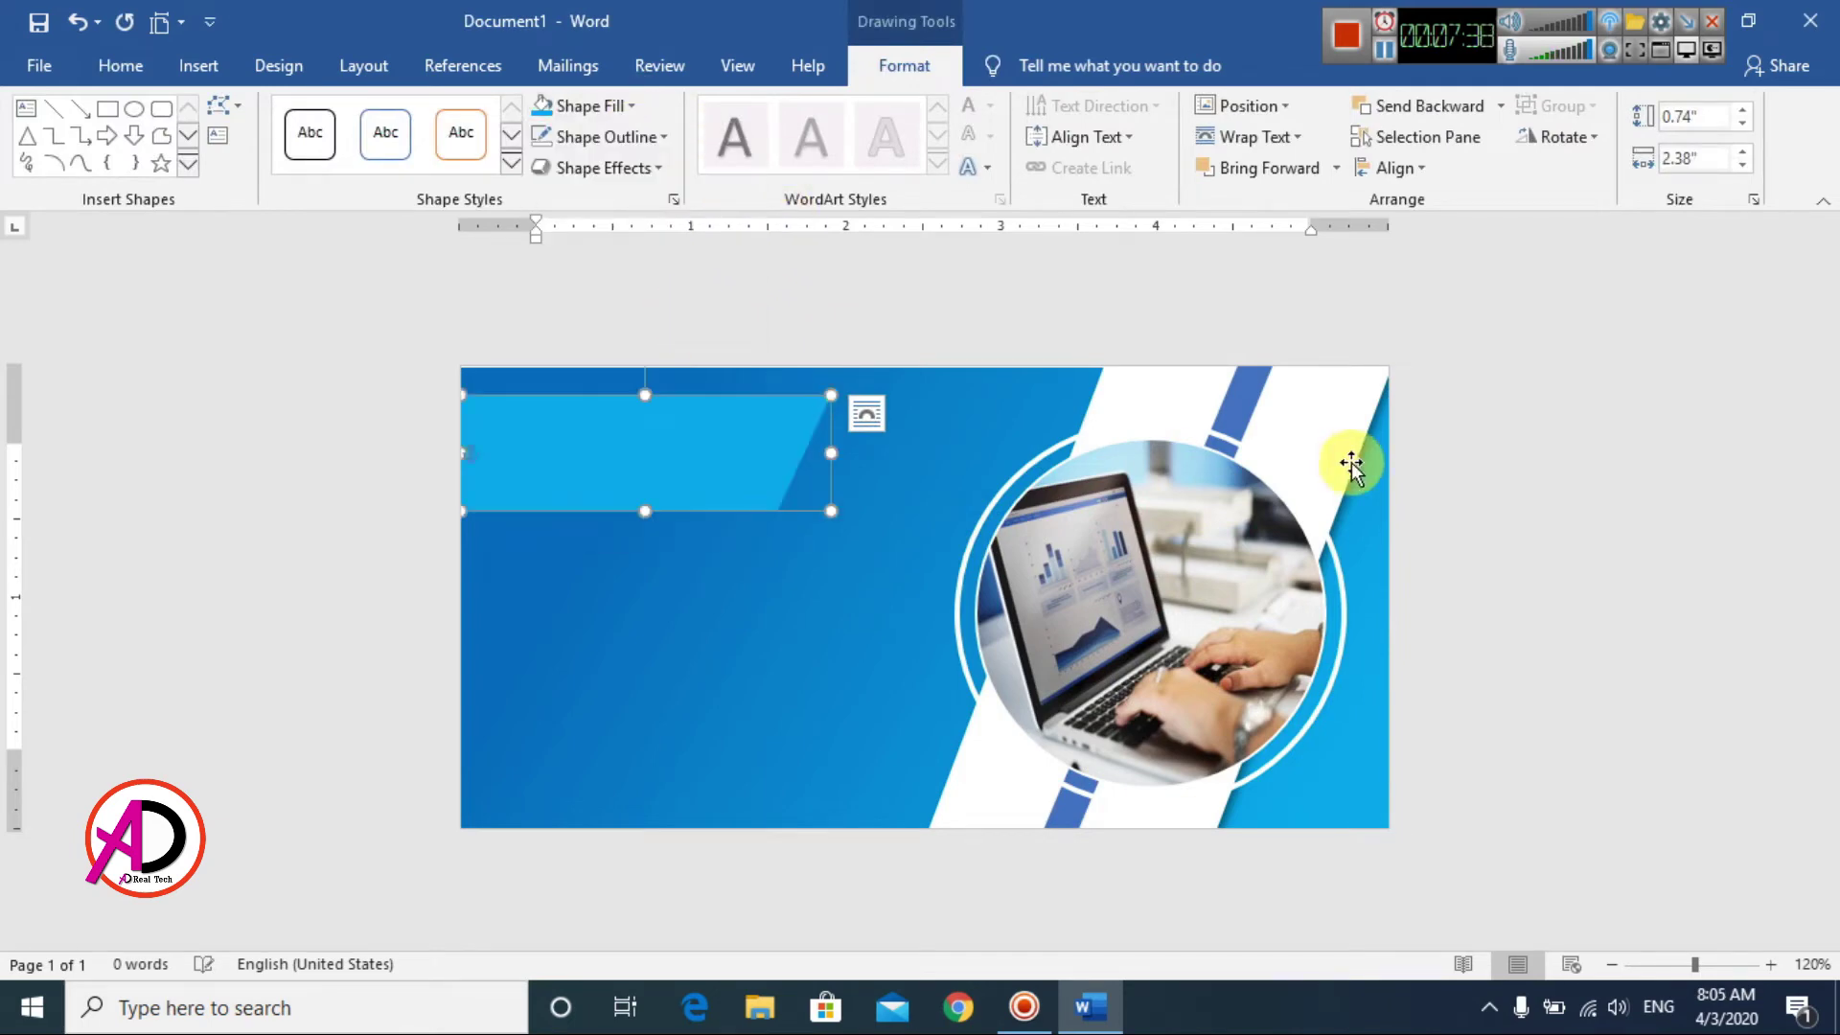
click(1351, 464)
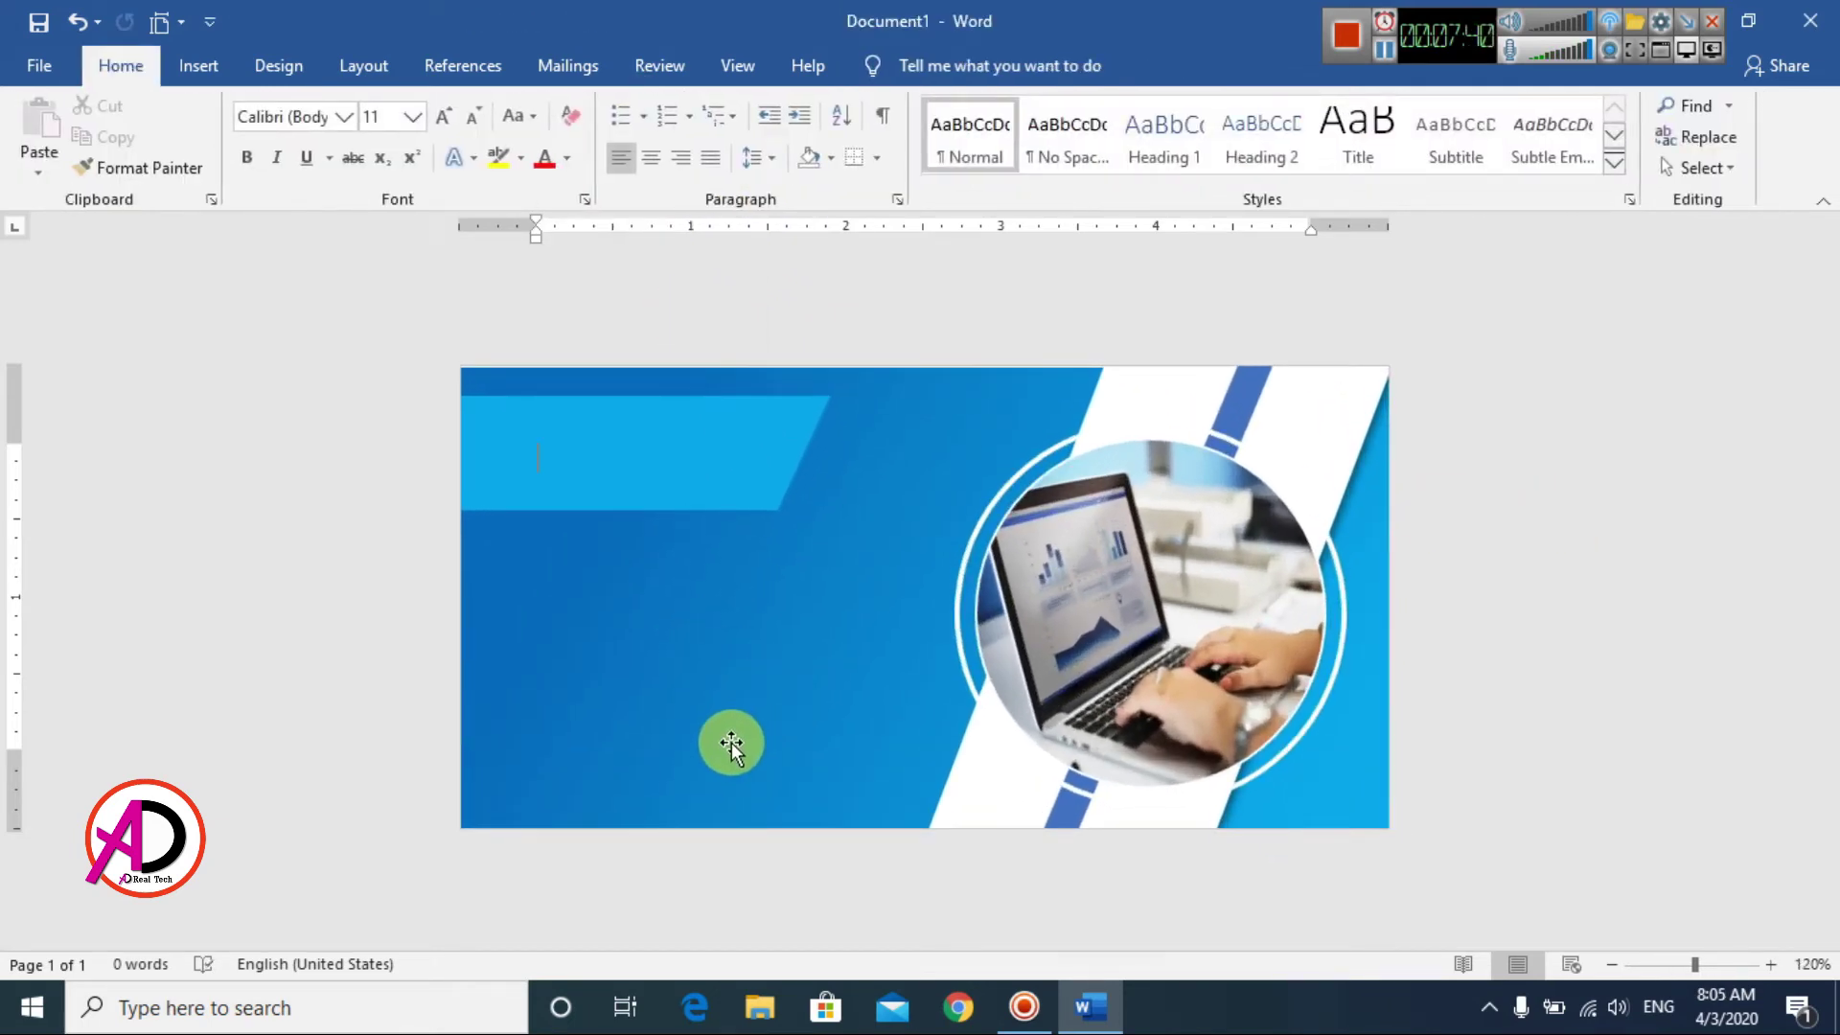
Step: Insert a black-filled WordArt text and place it over the slanted banner at the card's left edge
ctrl+scroll(727, 745, up, 3)
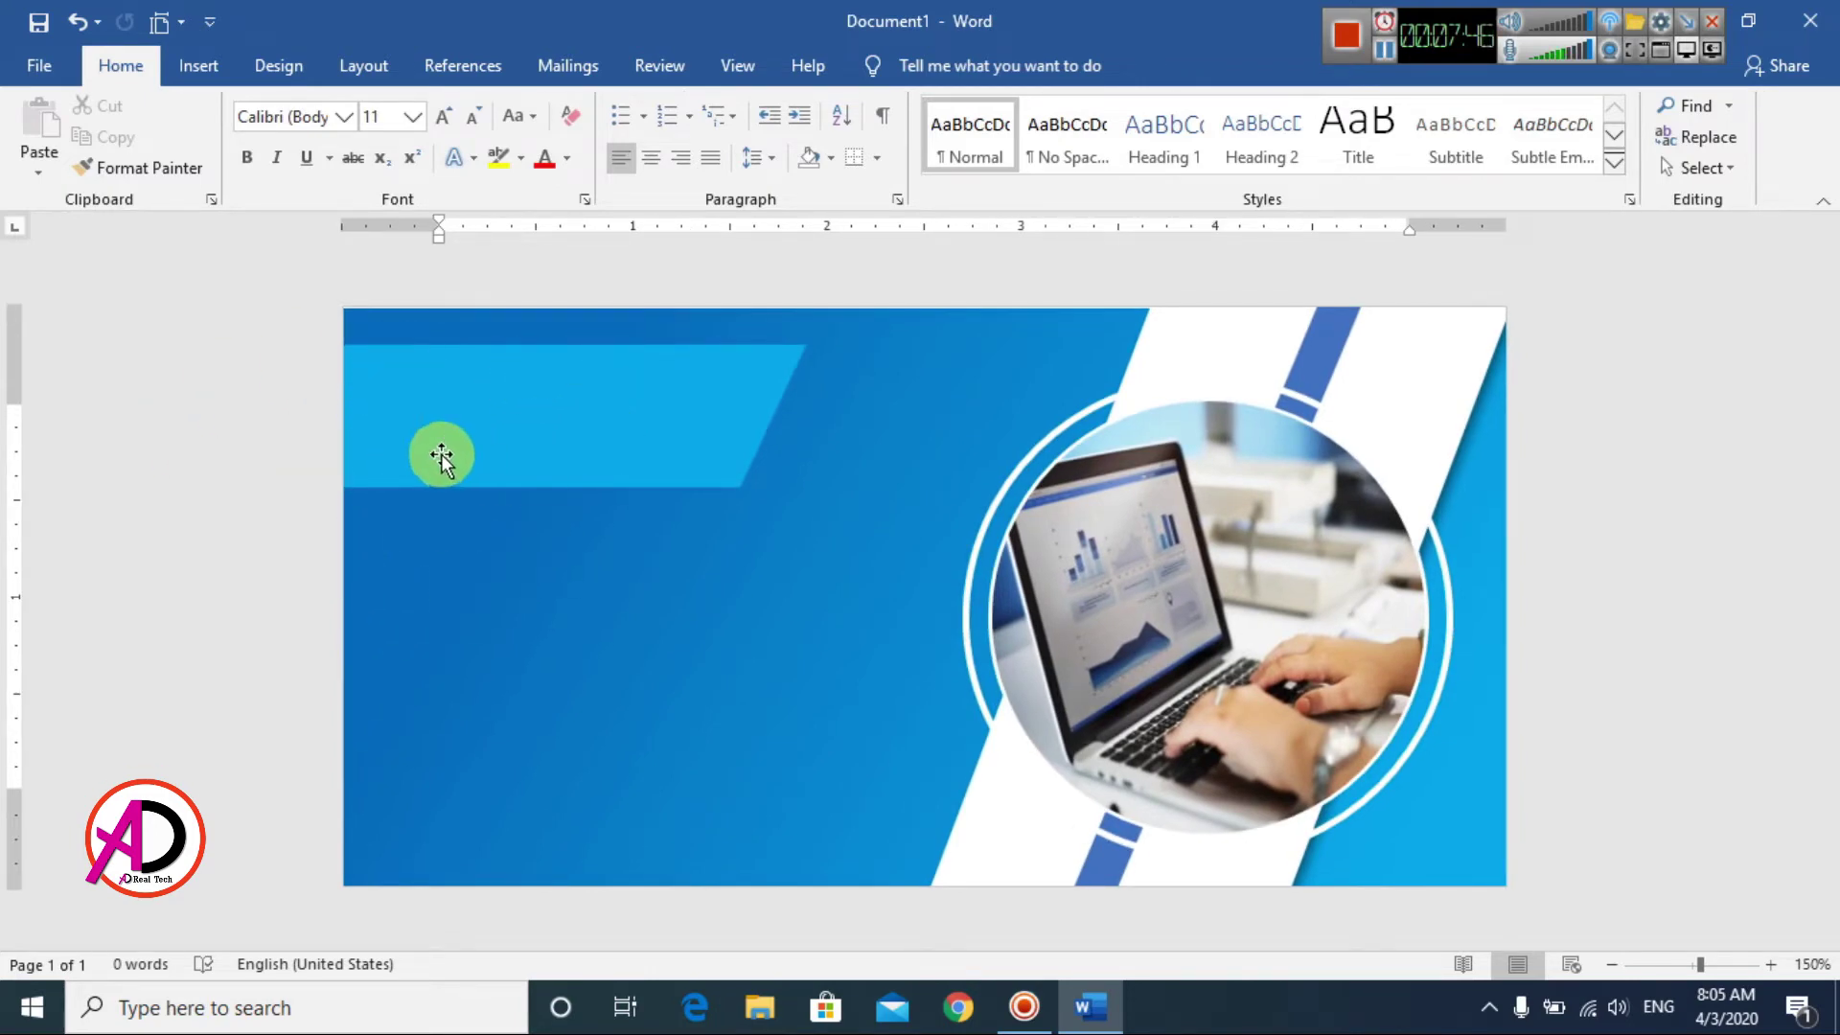
click(199, 60)
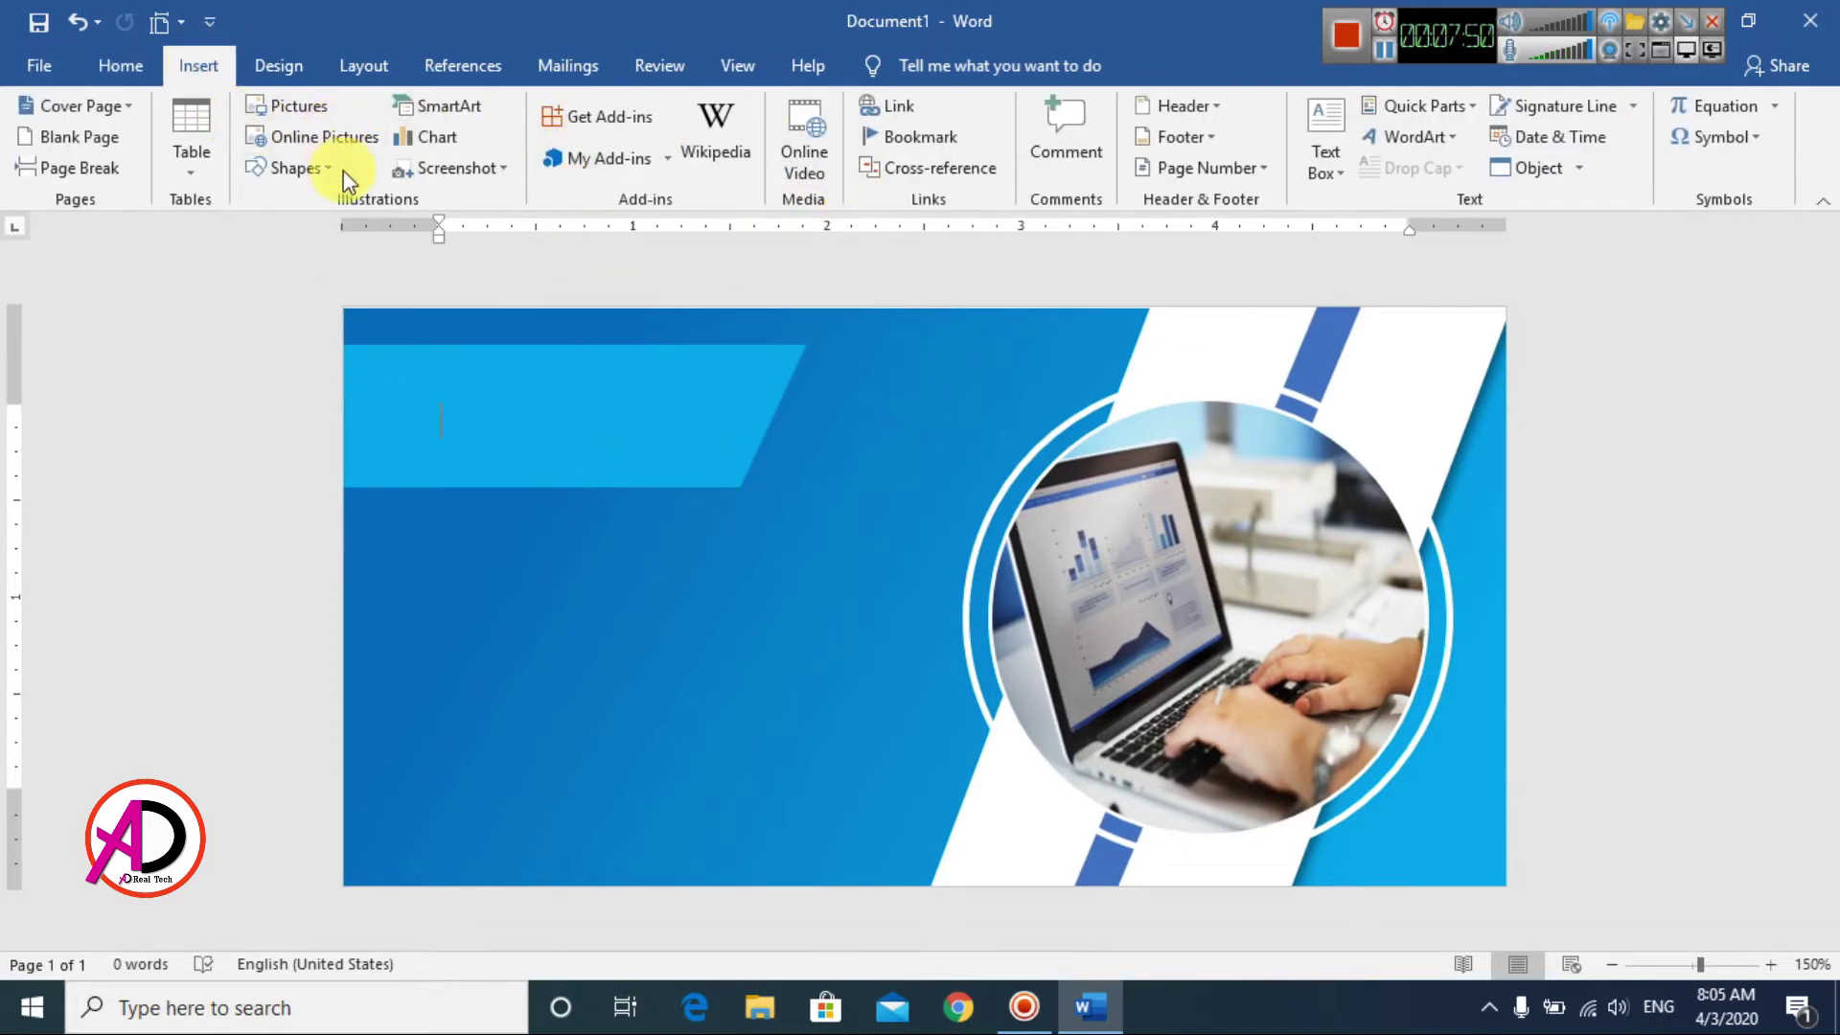
click(1408, 136)
click(1384, 196)
drag(591, 399, 492, 329)
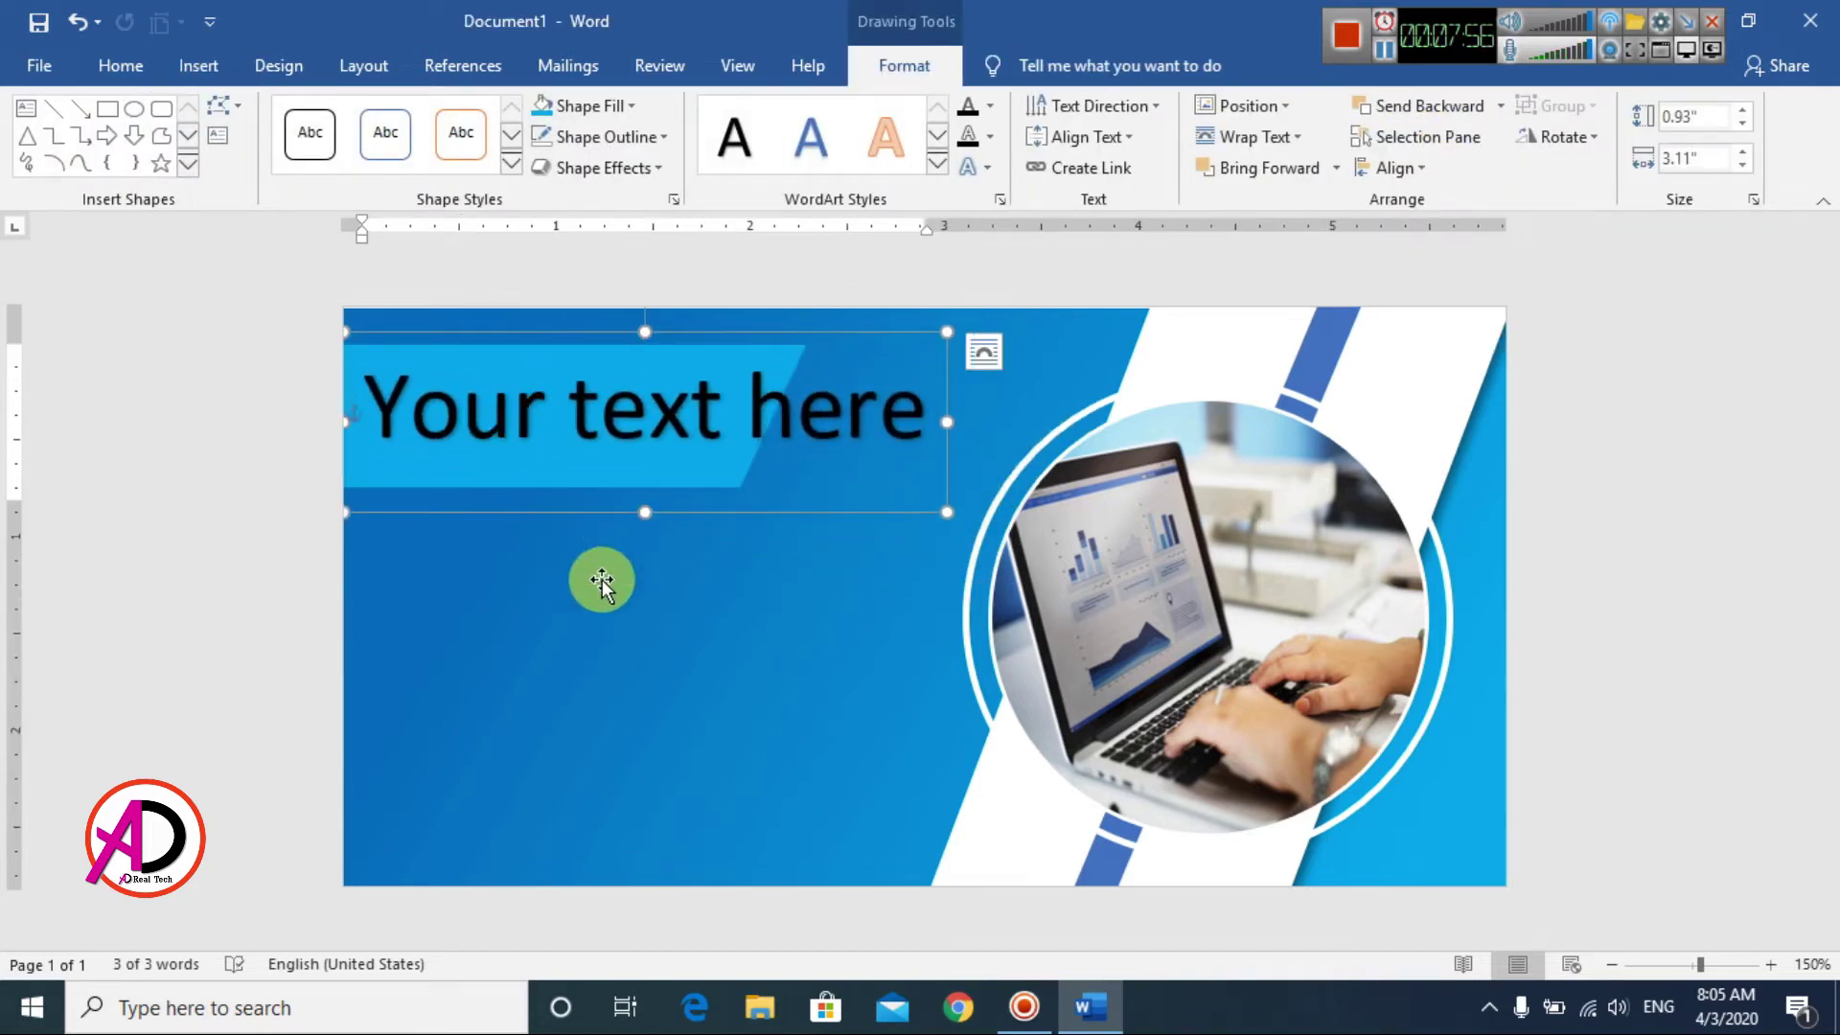
Step: Replace the WordArt placeholder text with "CREATIVE WEB" and "BANNER" on two lines
text(C)
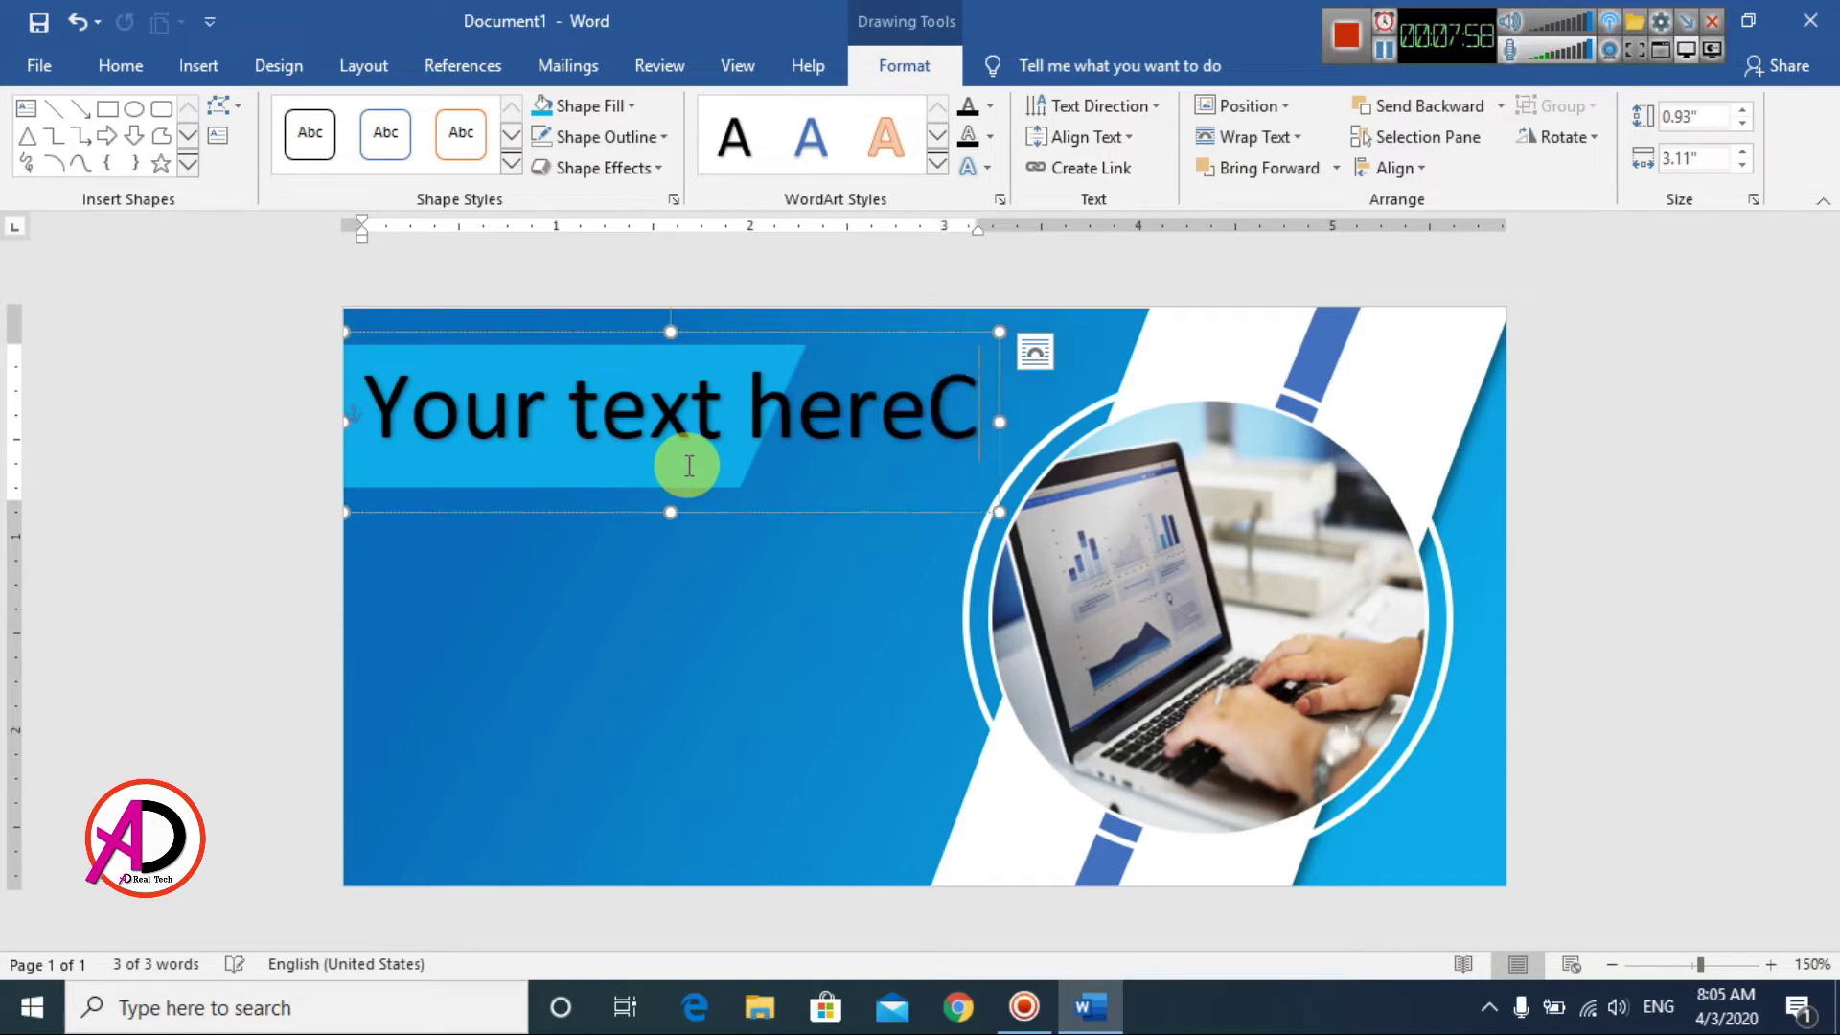
key(ctrl+a)
text(Crea)
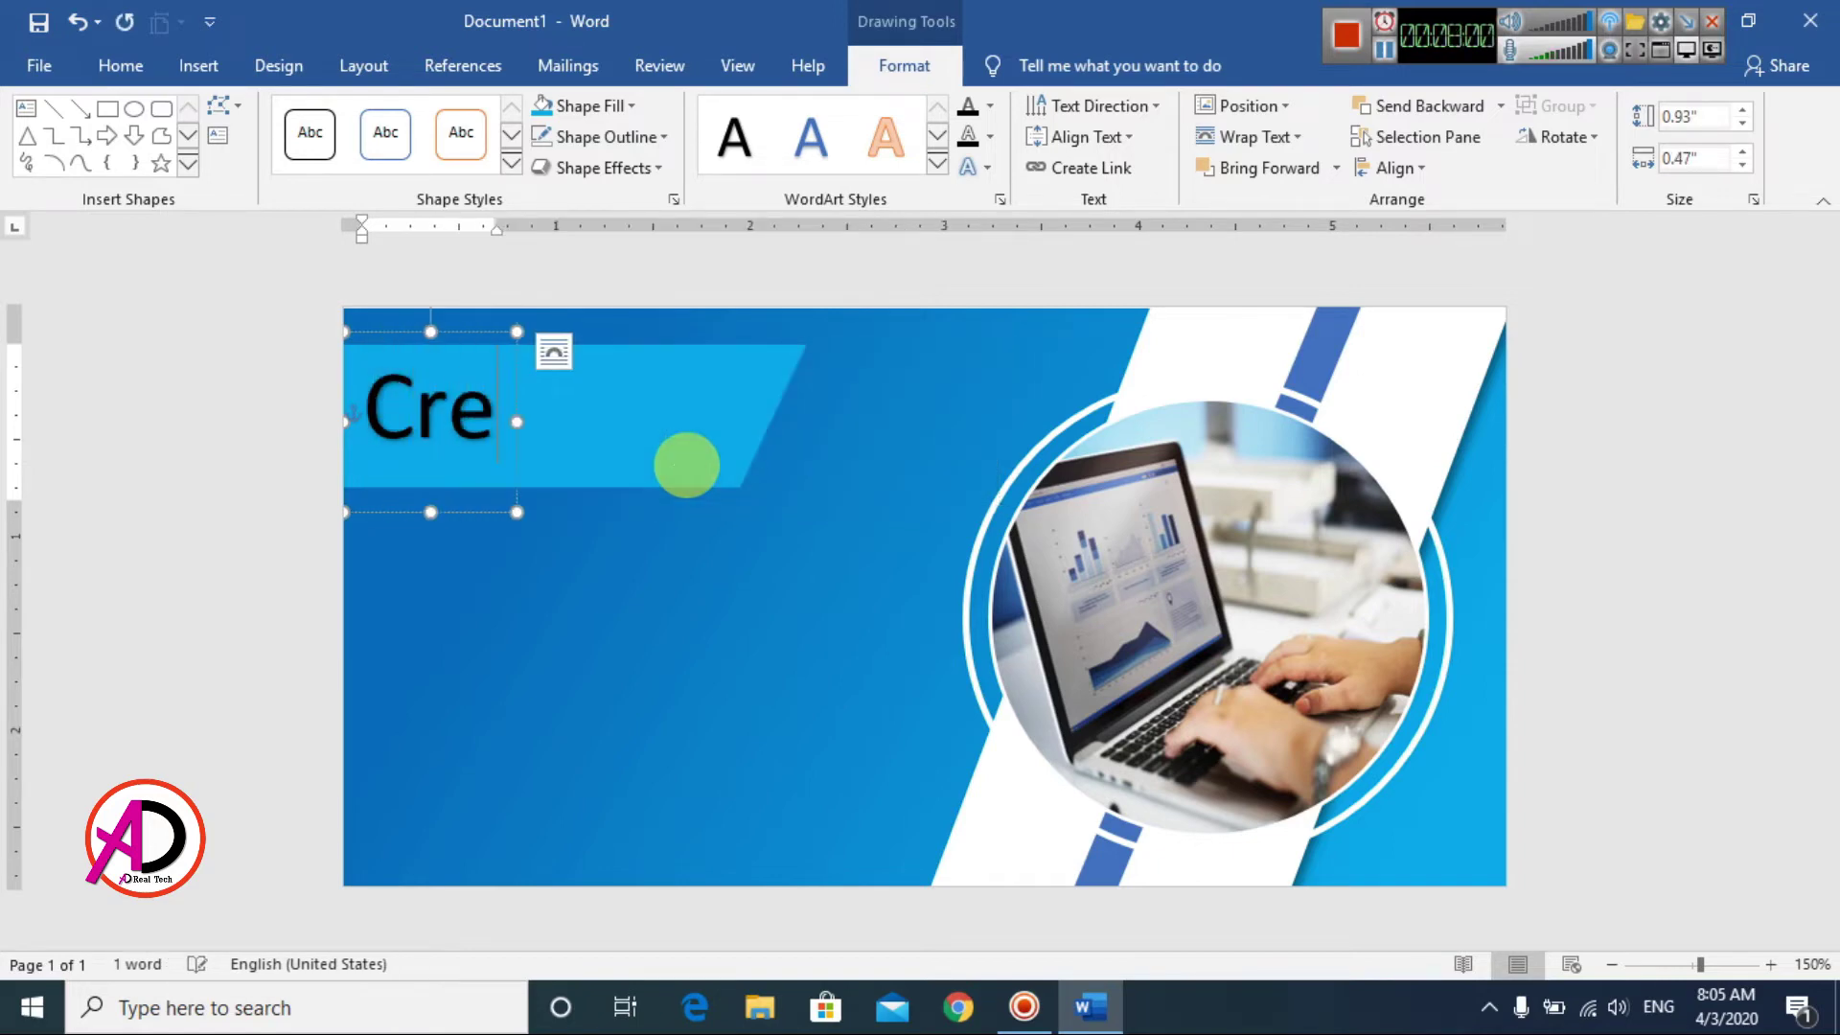
key(BackSpace)
key(BackSpace)
key(BackSpace)
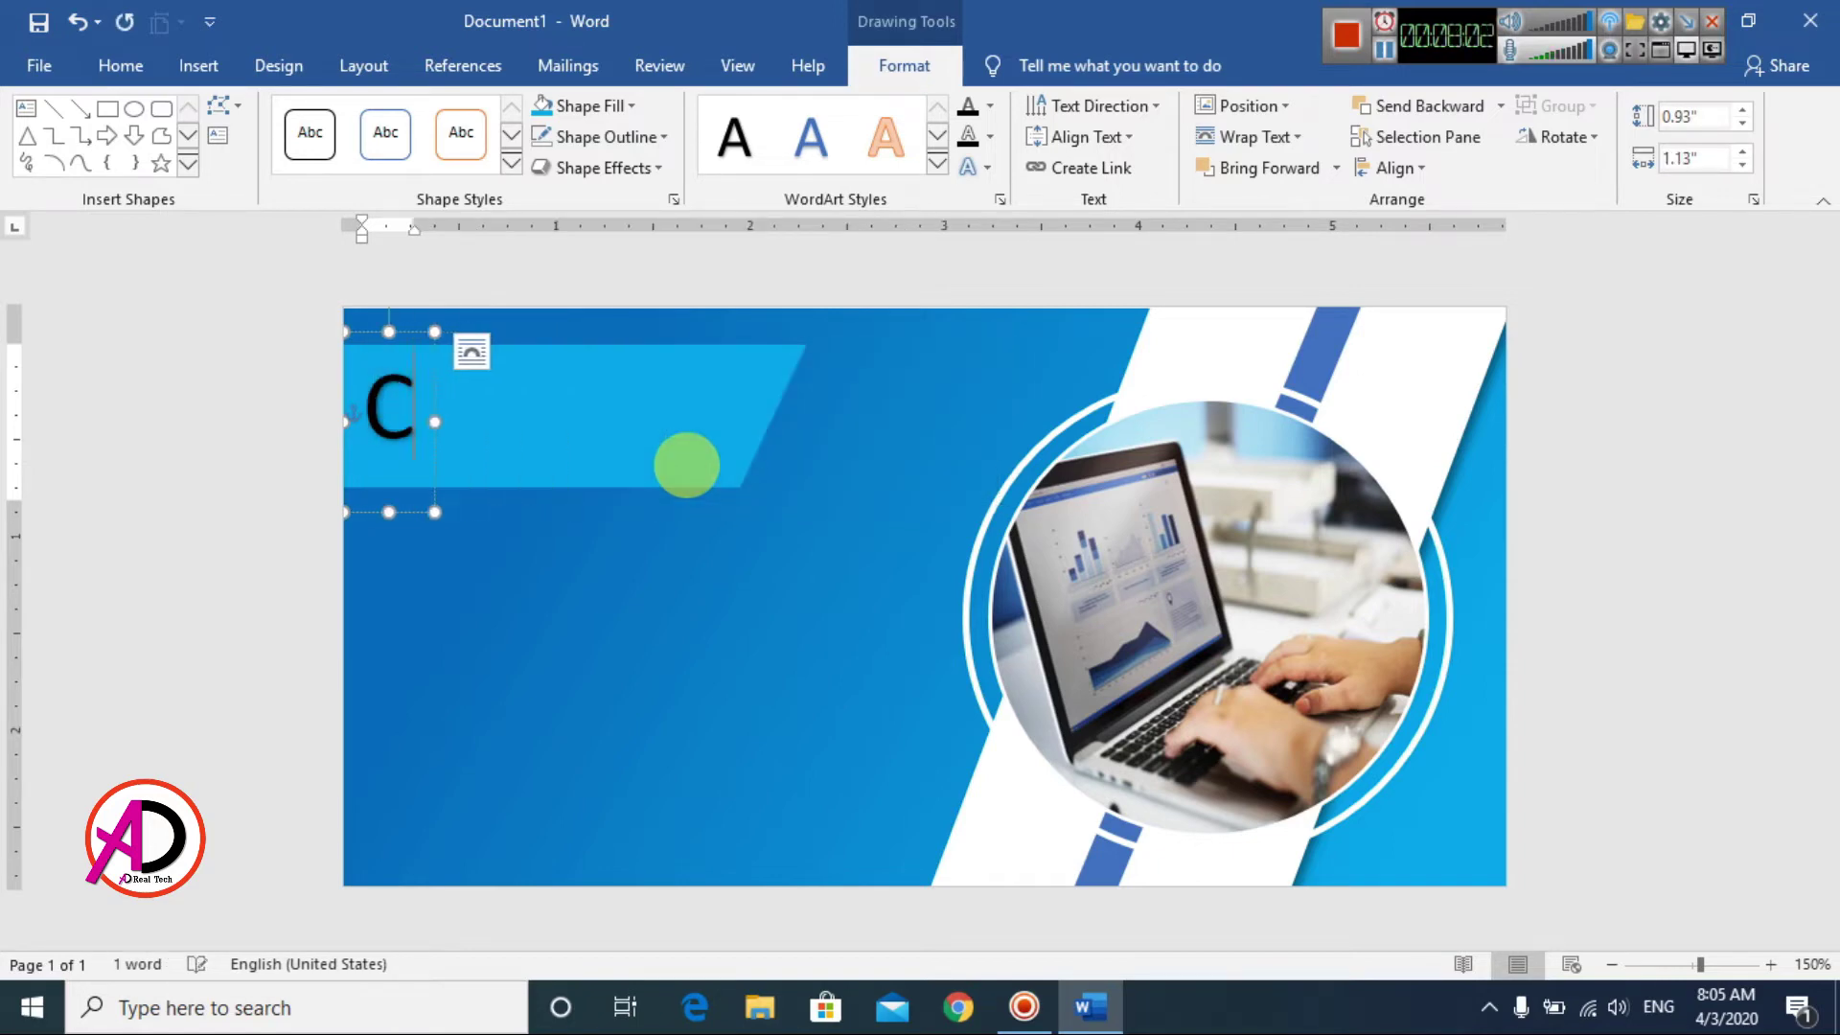
text(REAT)
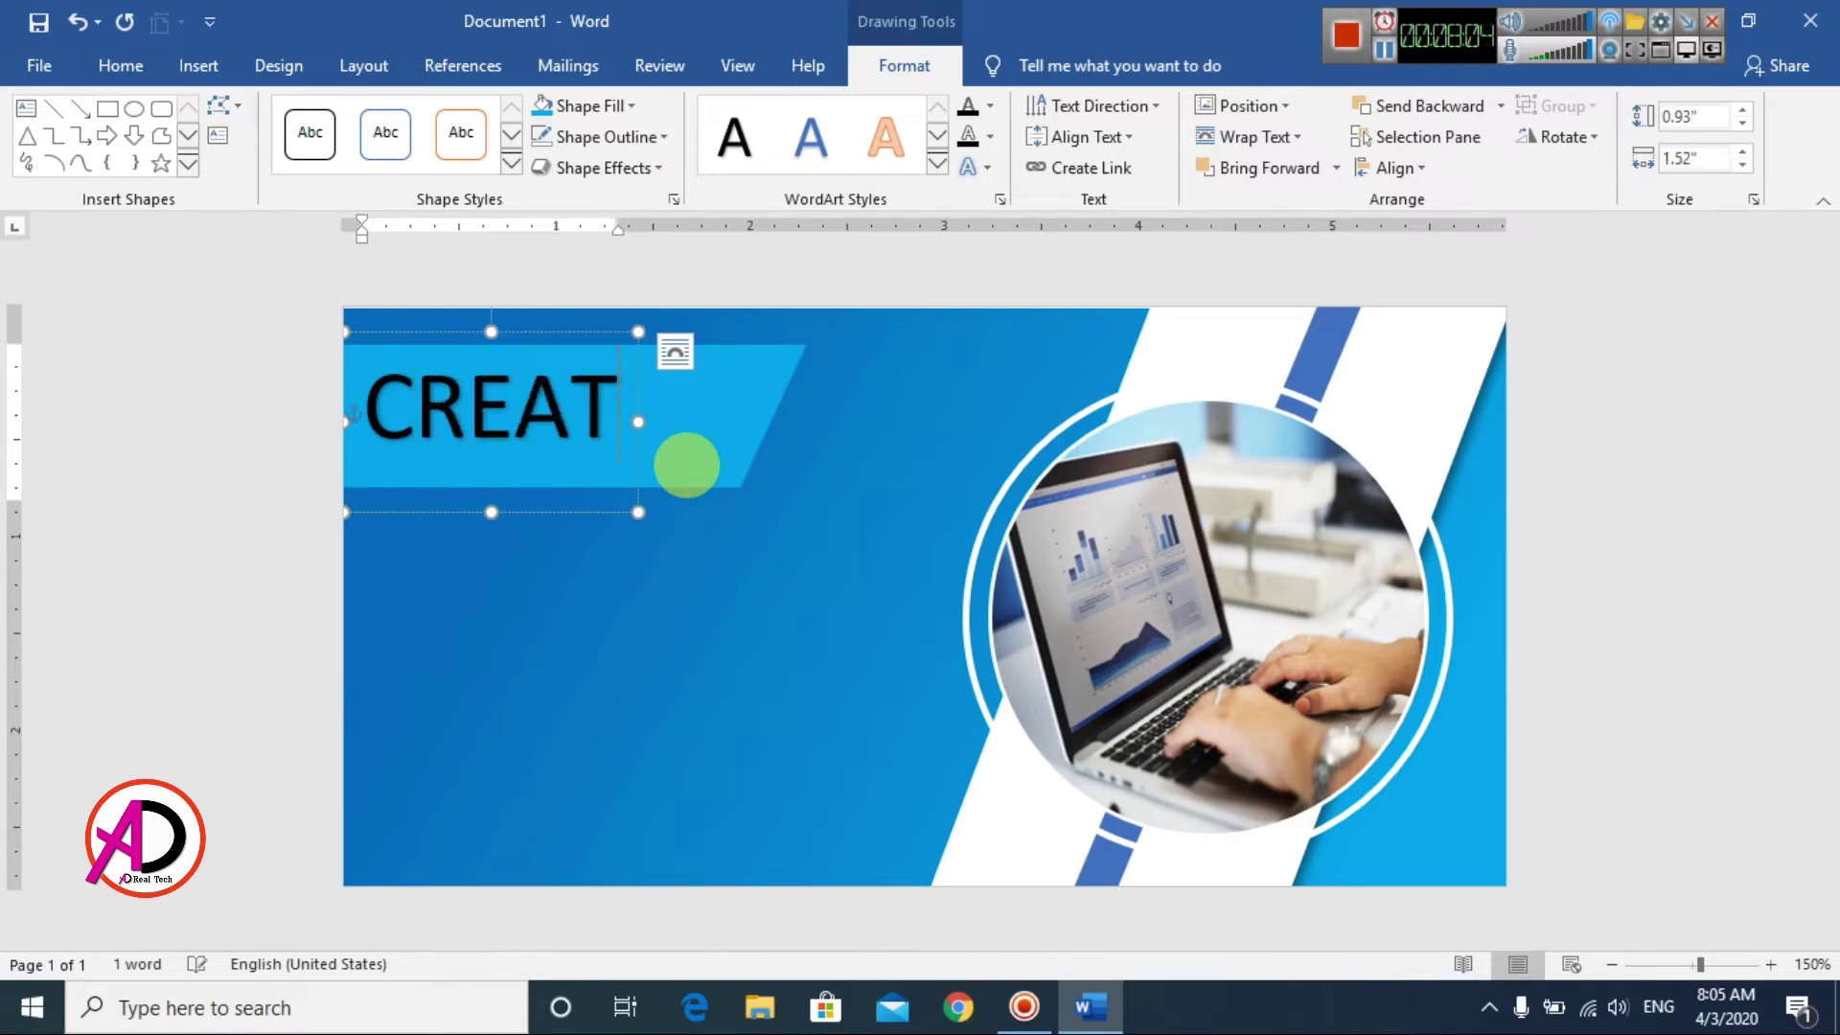
text(IVE WB)
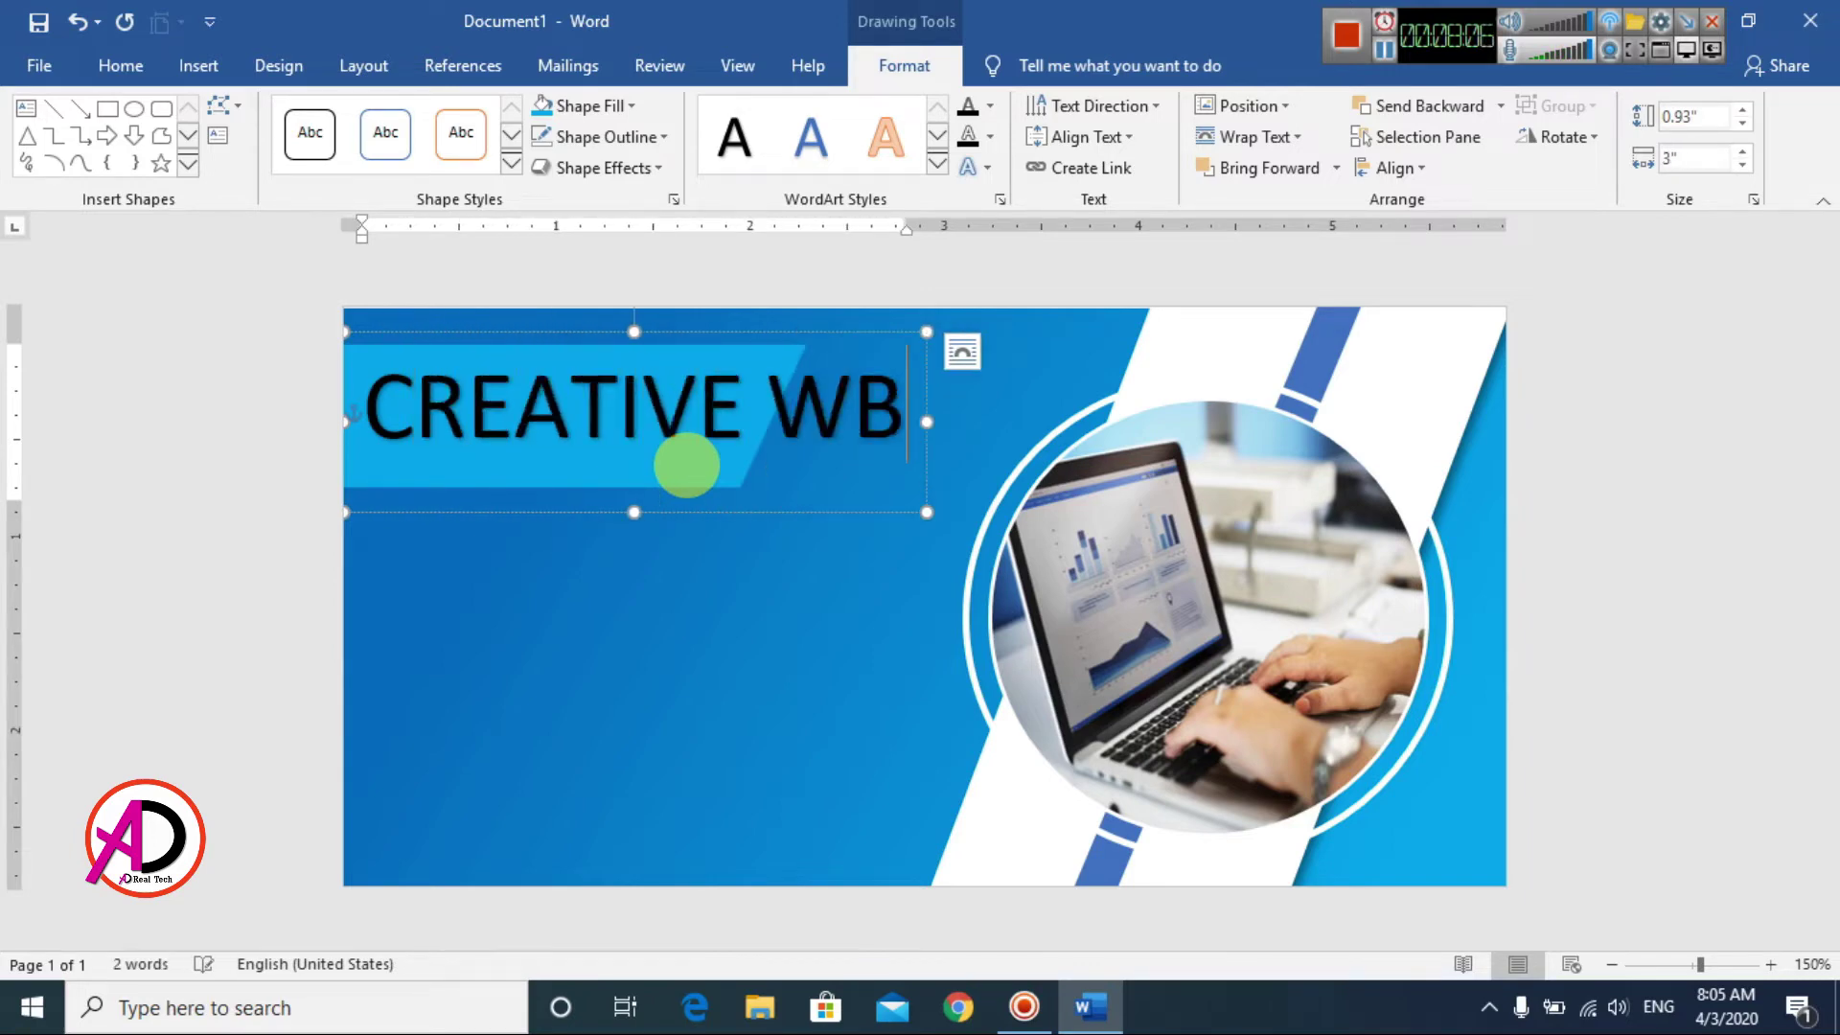
key(BackSpace)
text(EB)
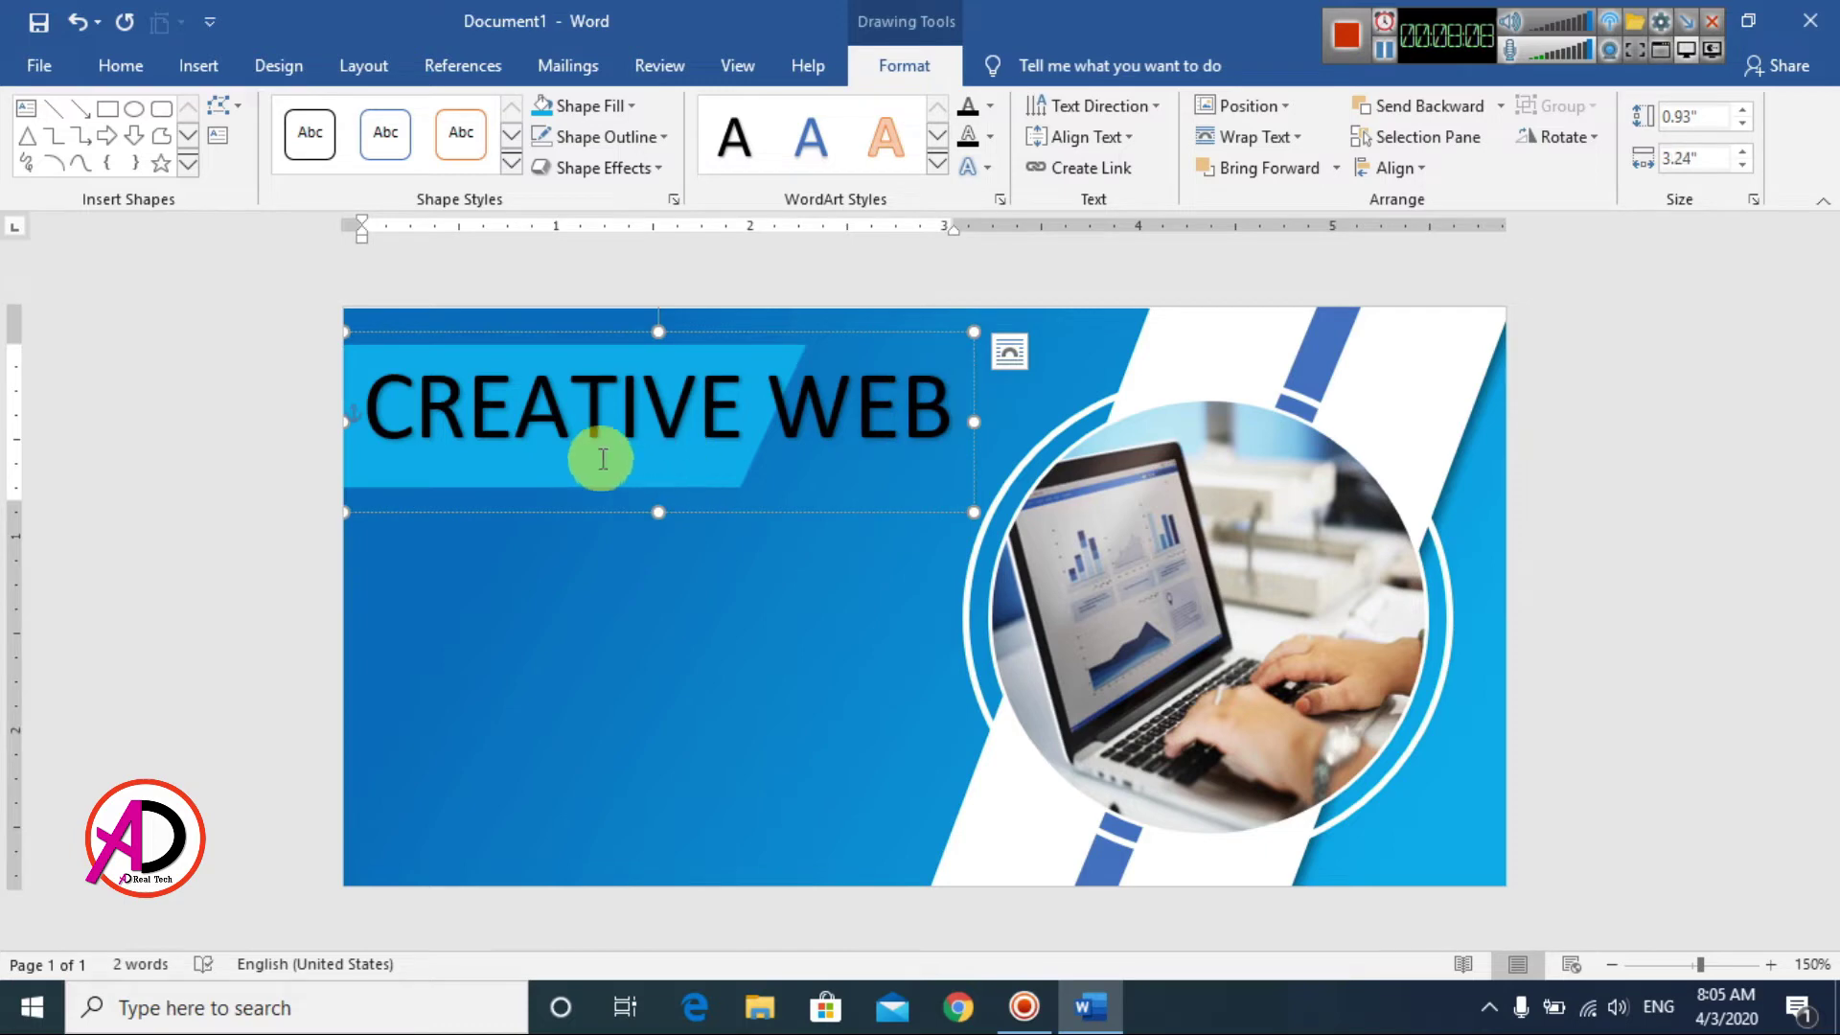
key(Return)
text(BANNER)
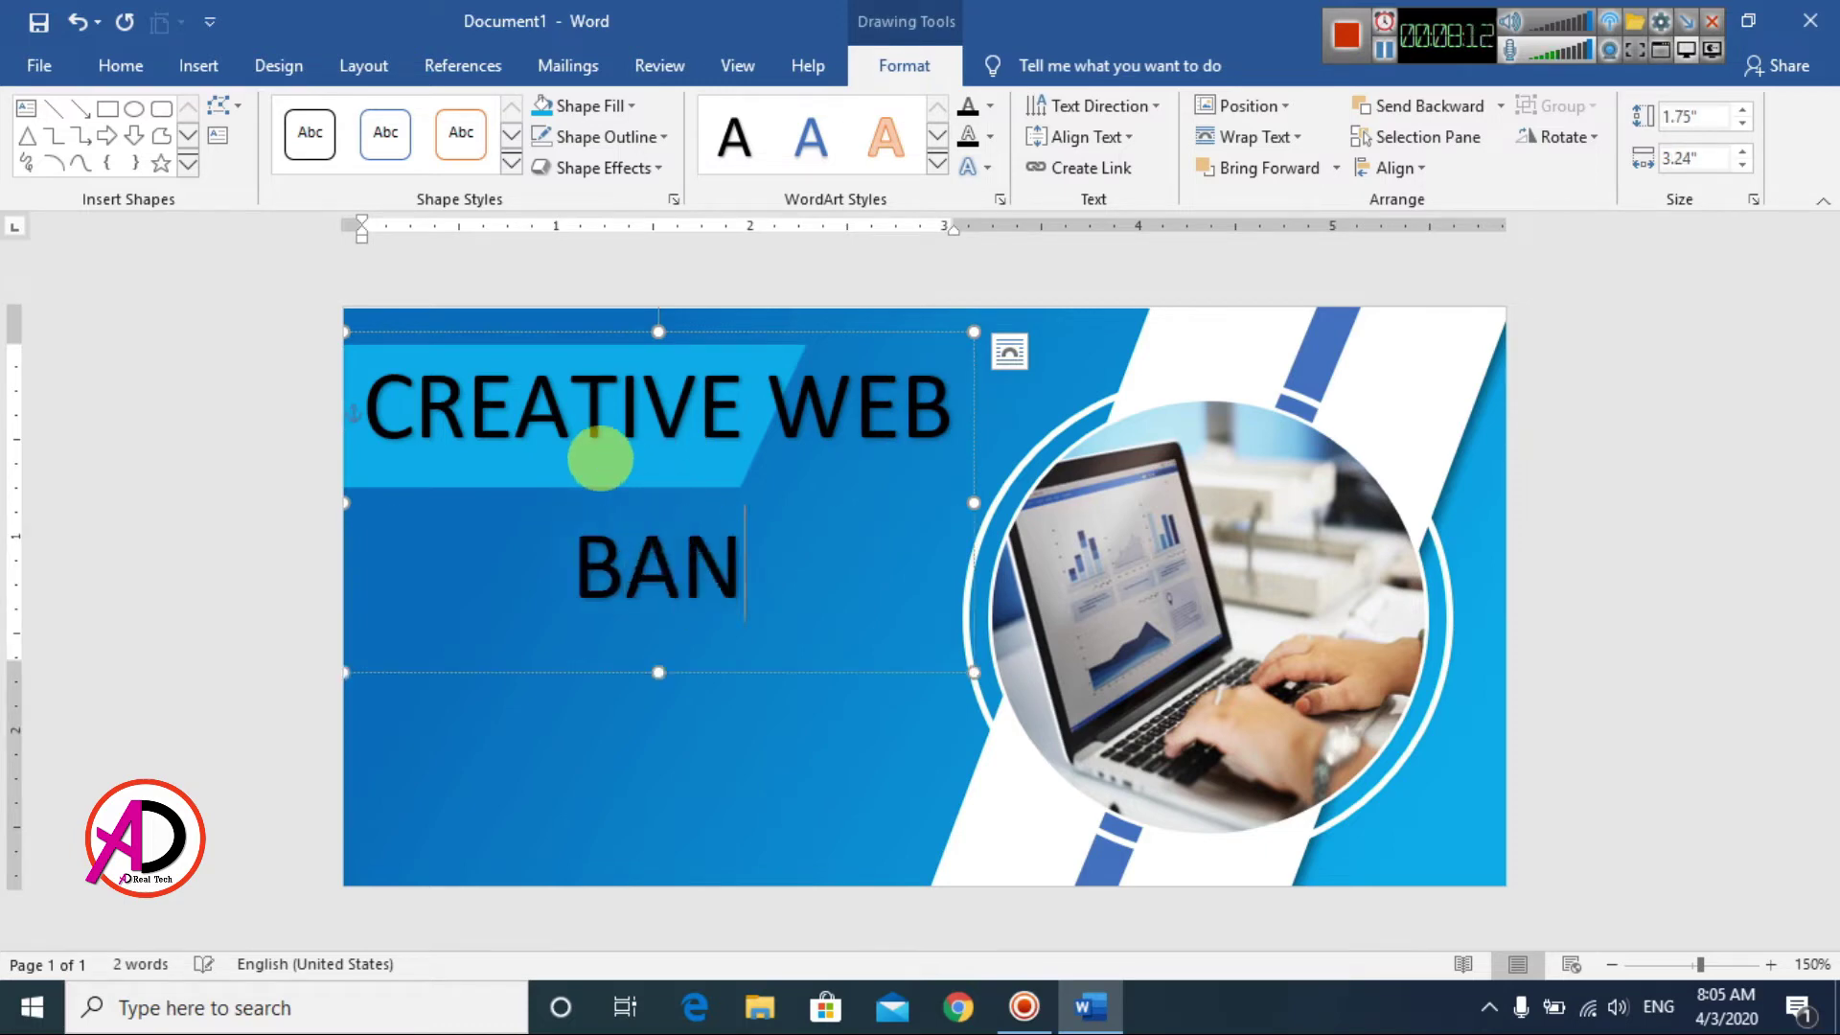
Step: Delete the oversized WordArt heading from the card
key(ctrl+a)
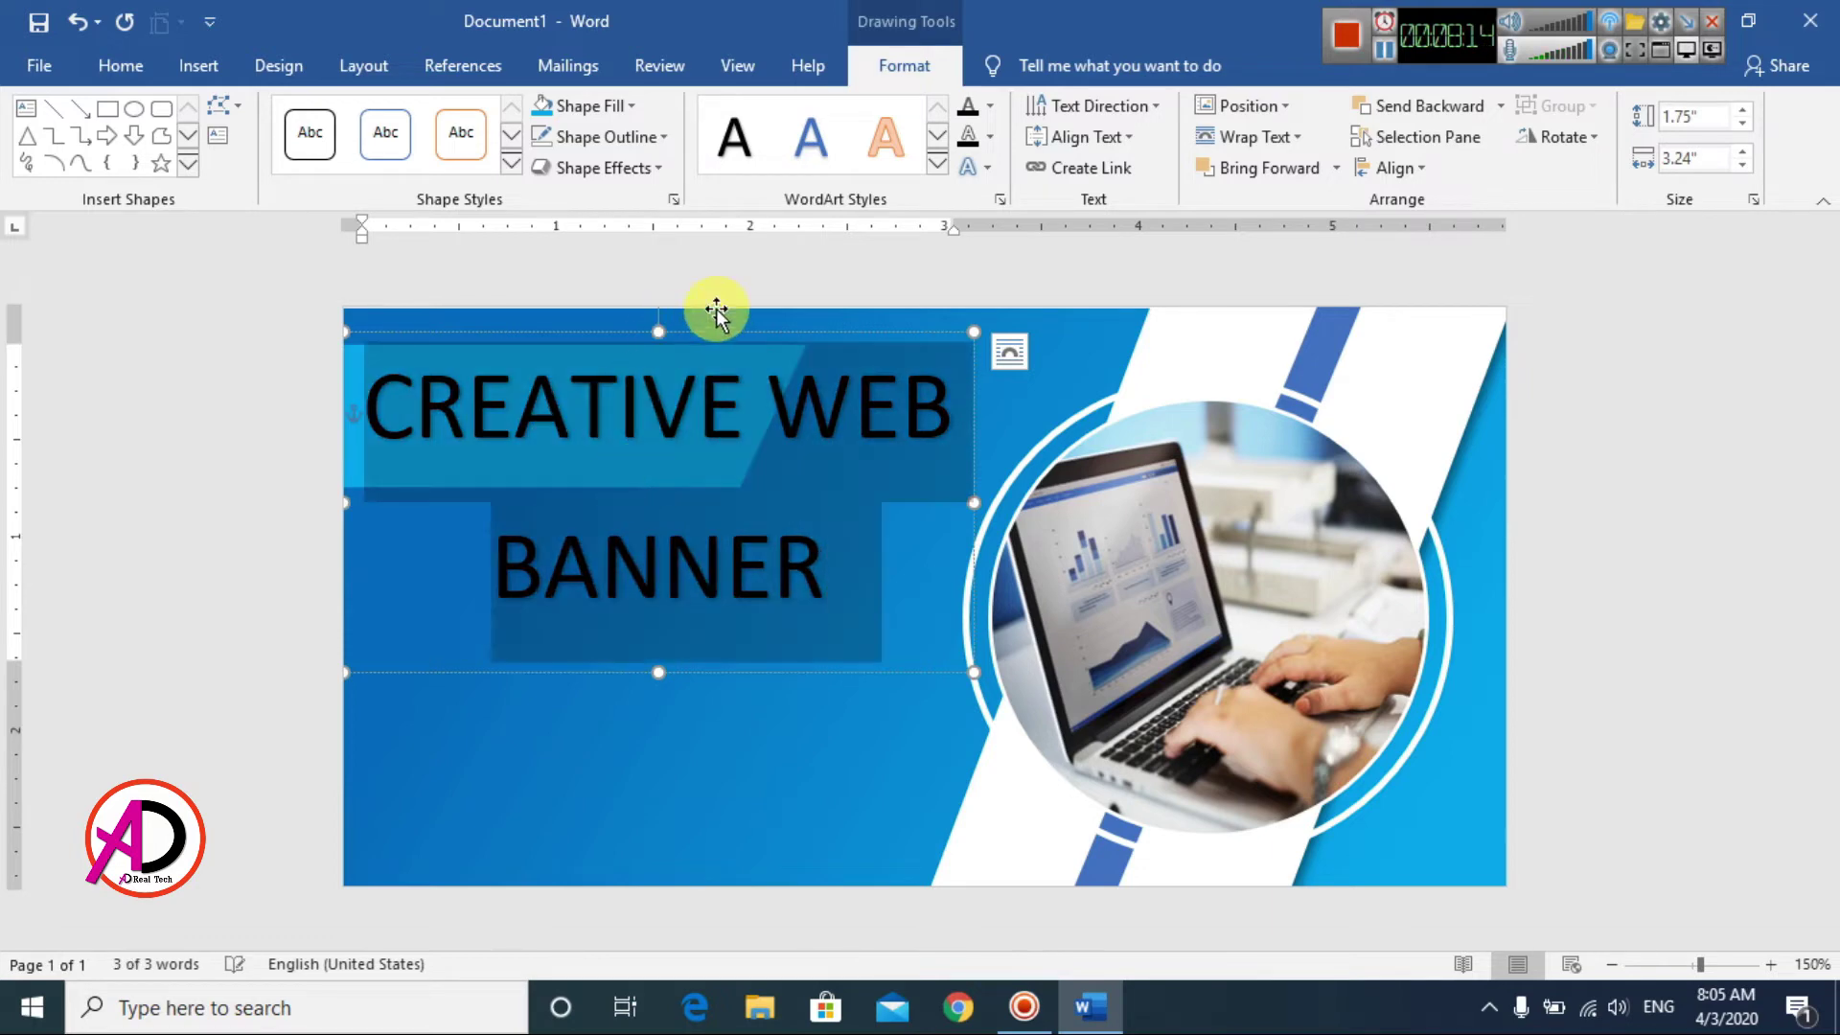
key(Escape)
key(Delete)
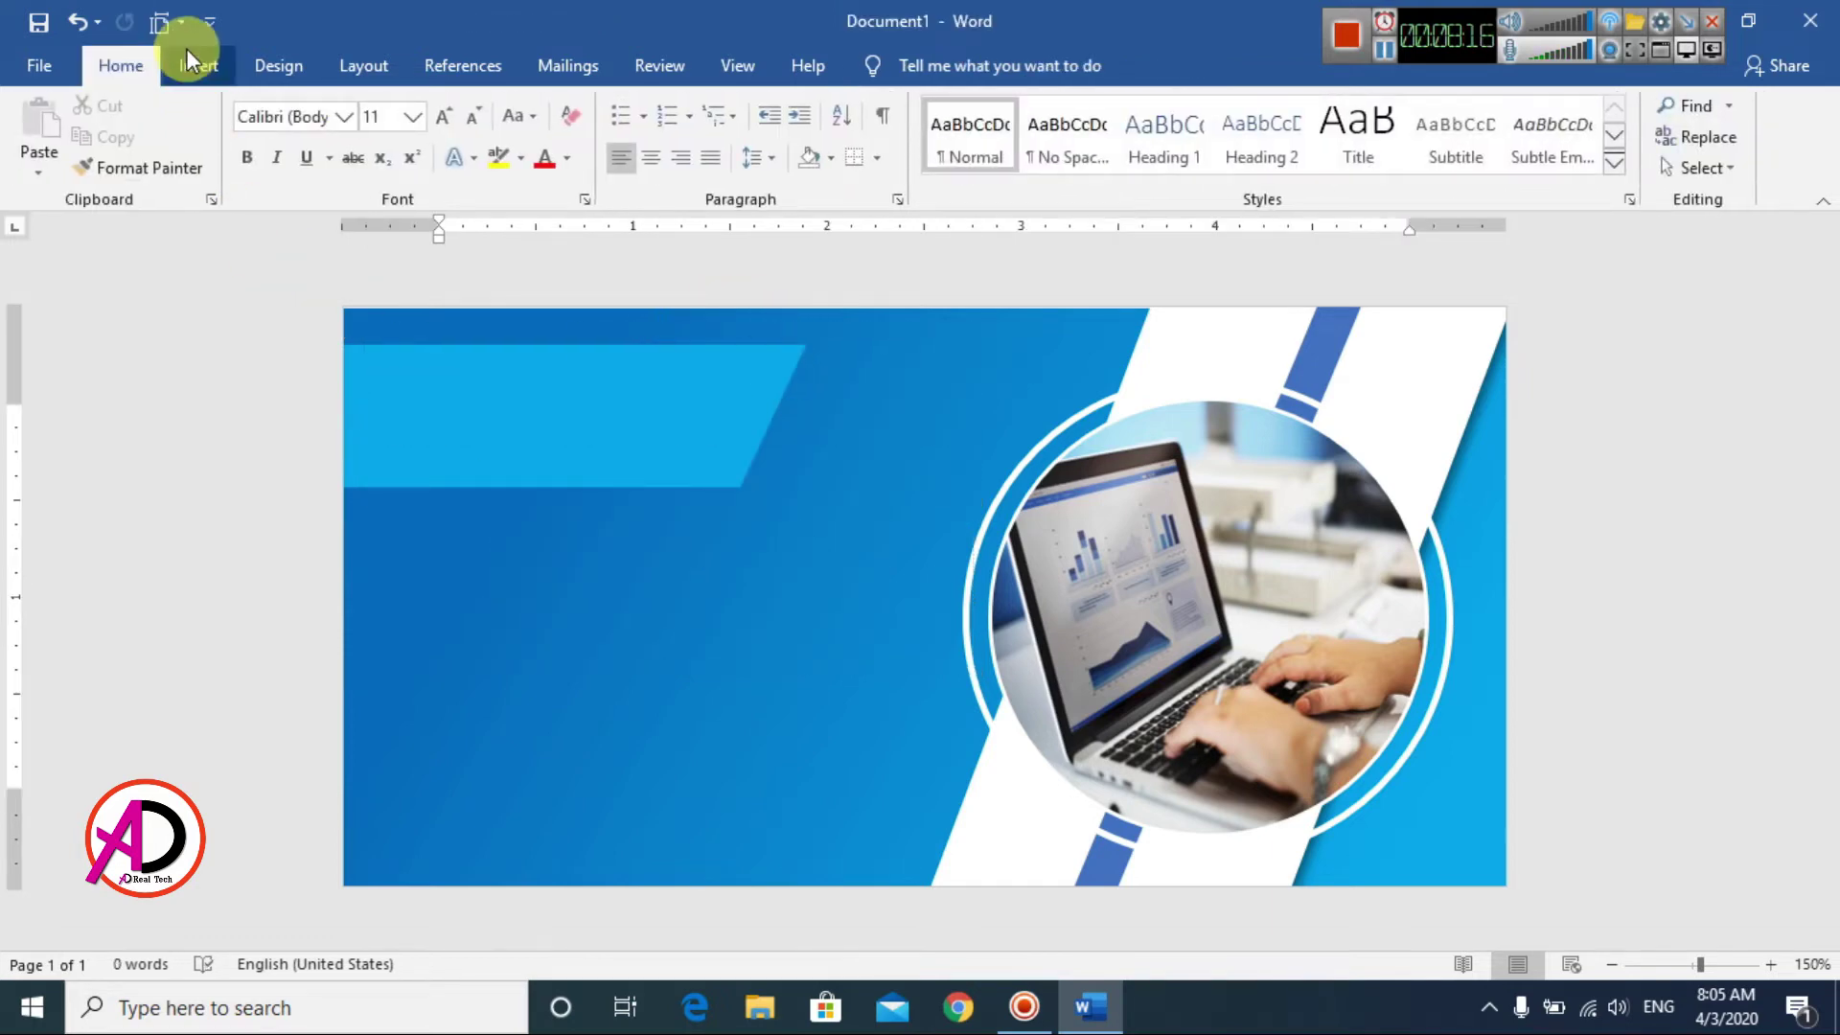
Step: Draw a text box about 0.8" high and 2.28" wide over the slanted banner and enter "CREATIVE WEB" and "BANNER" on two lines
click(199, 65)
click(285, 168)
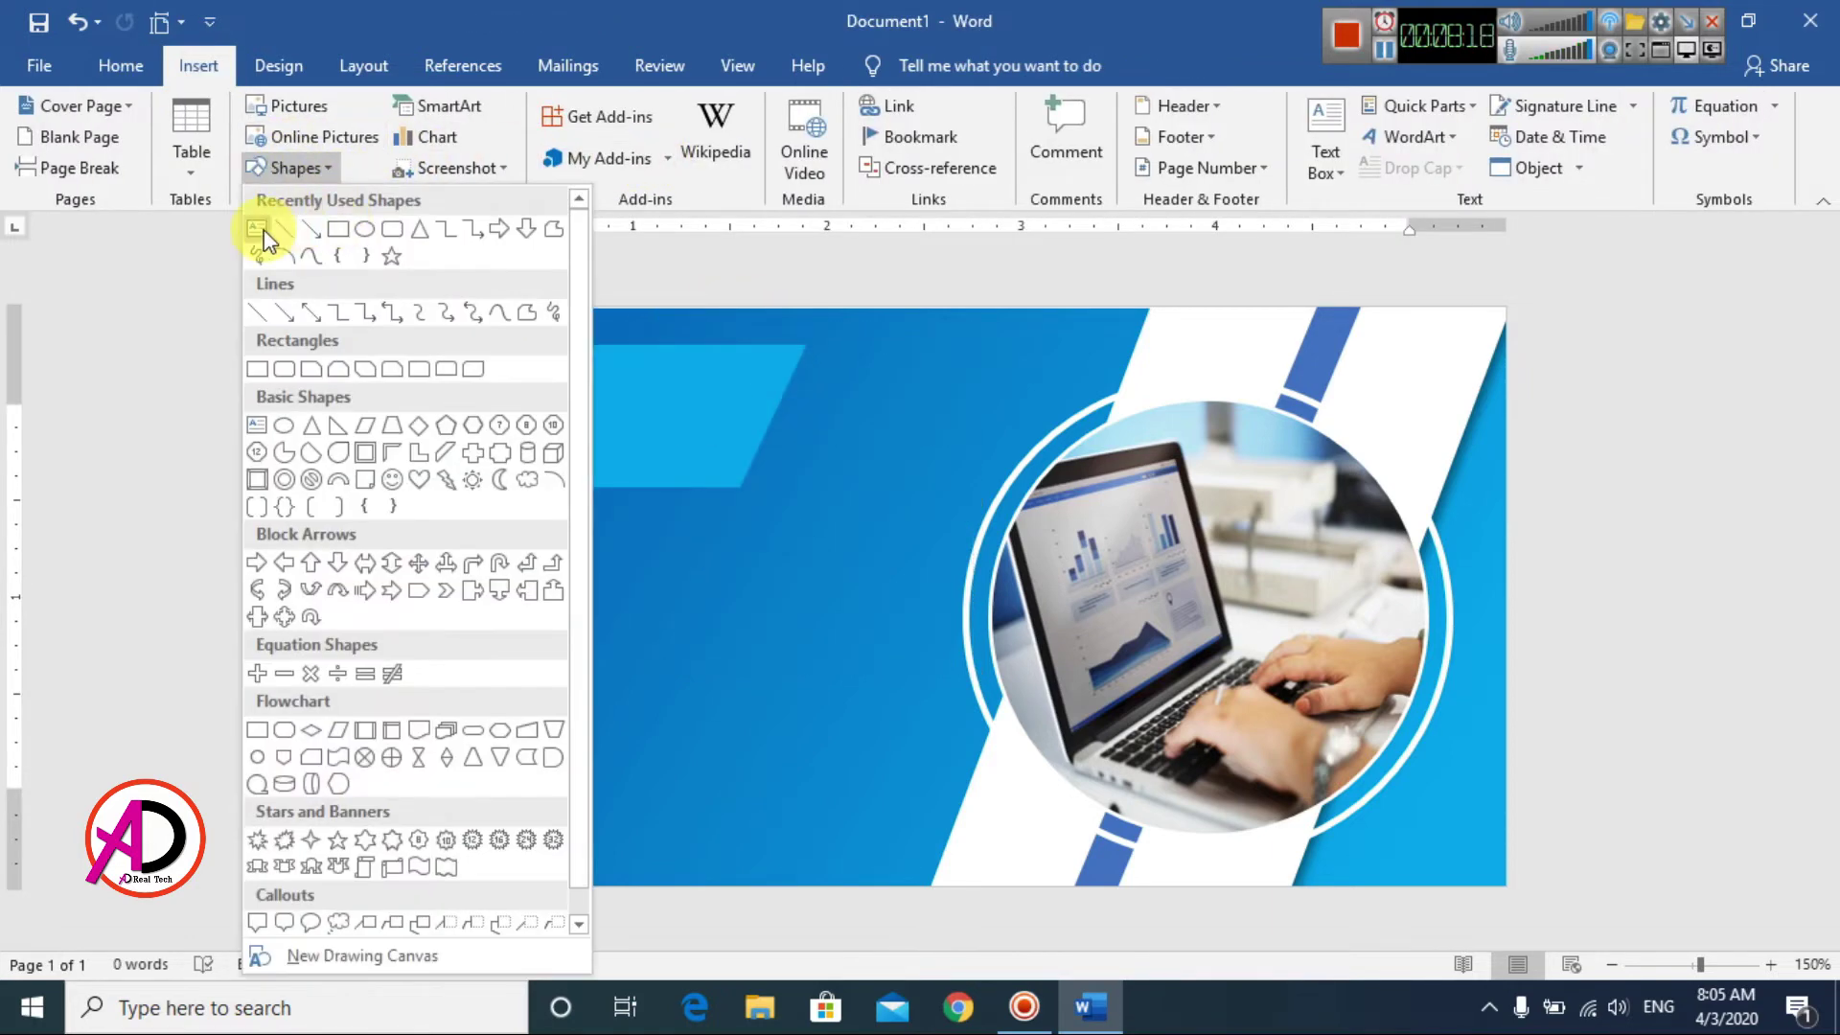
click(253, 234)
drag(356, 355, 798, 510)
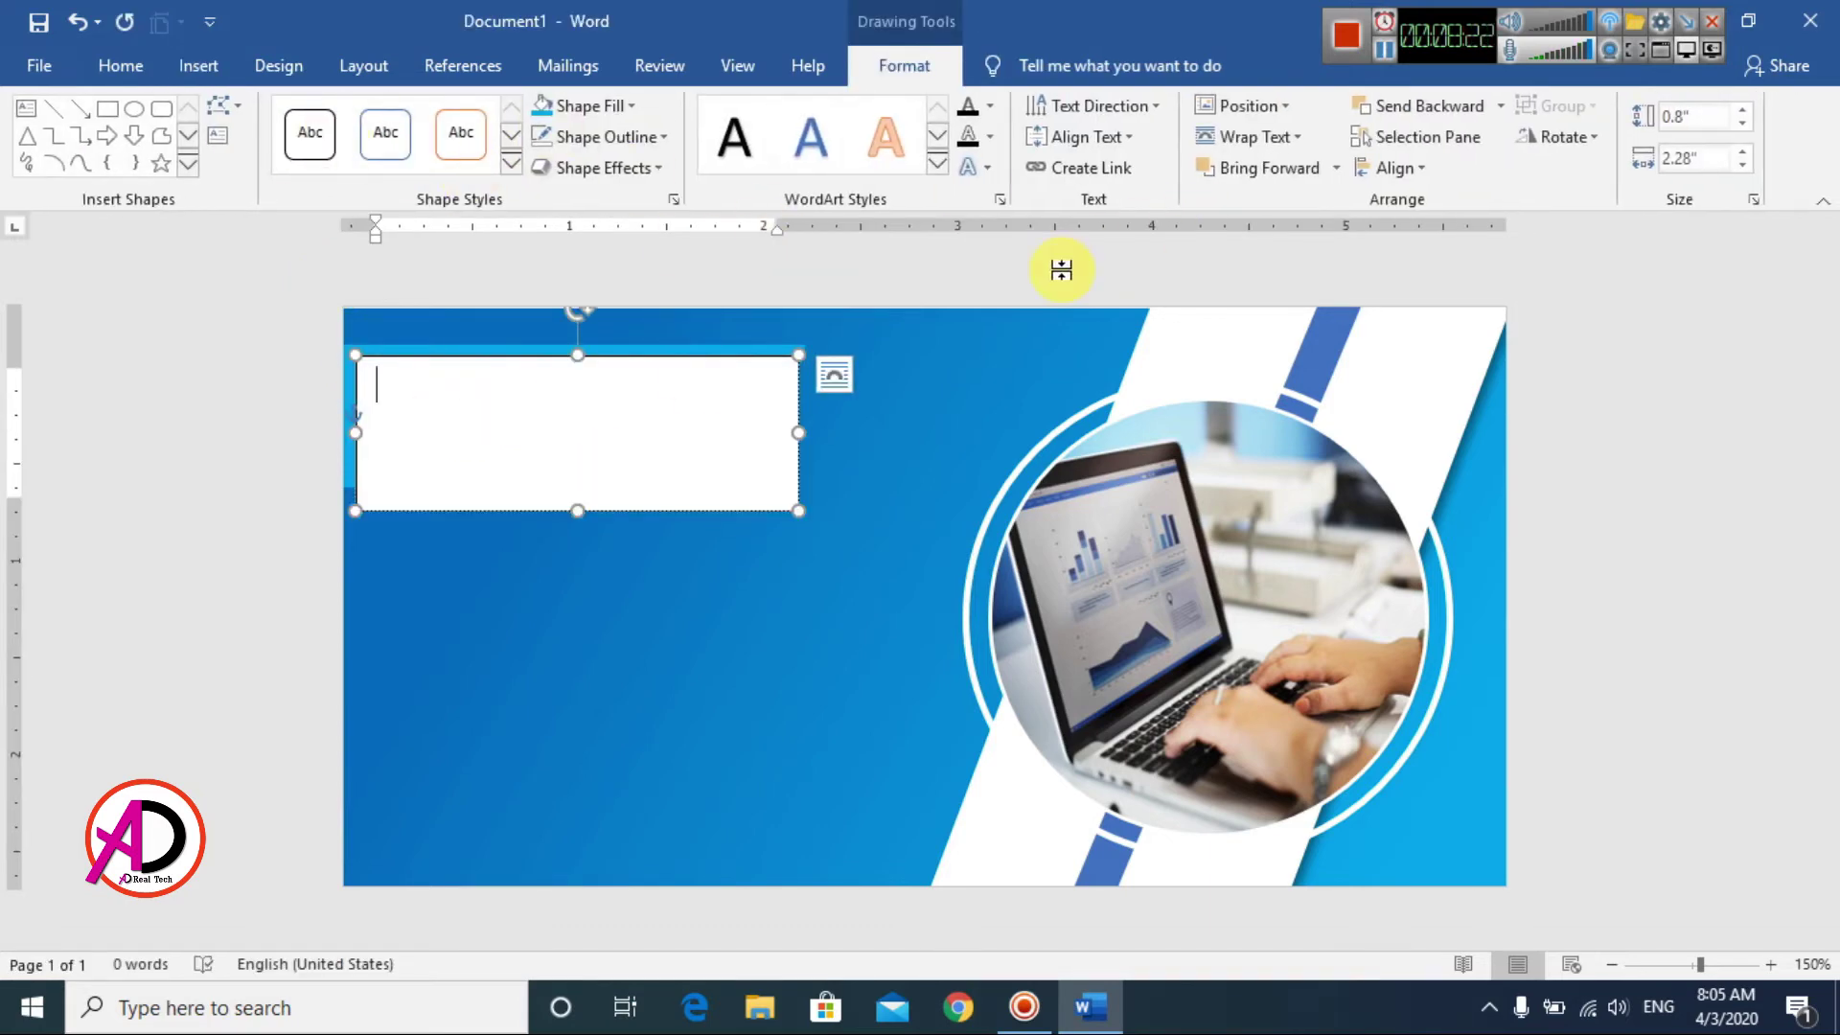
text(CREATIVE WEB)
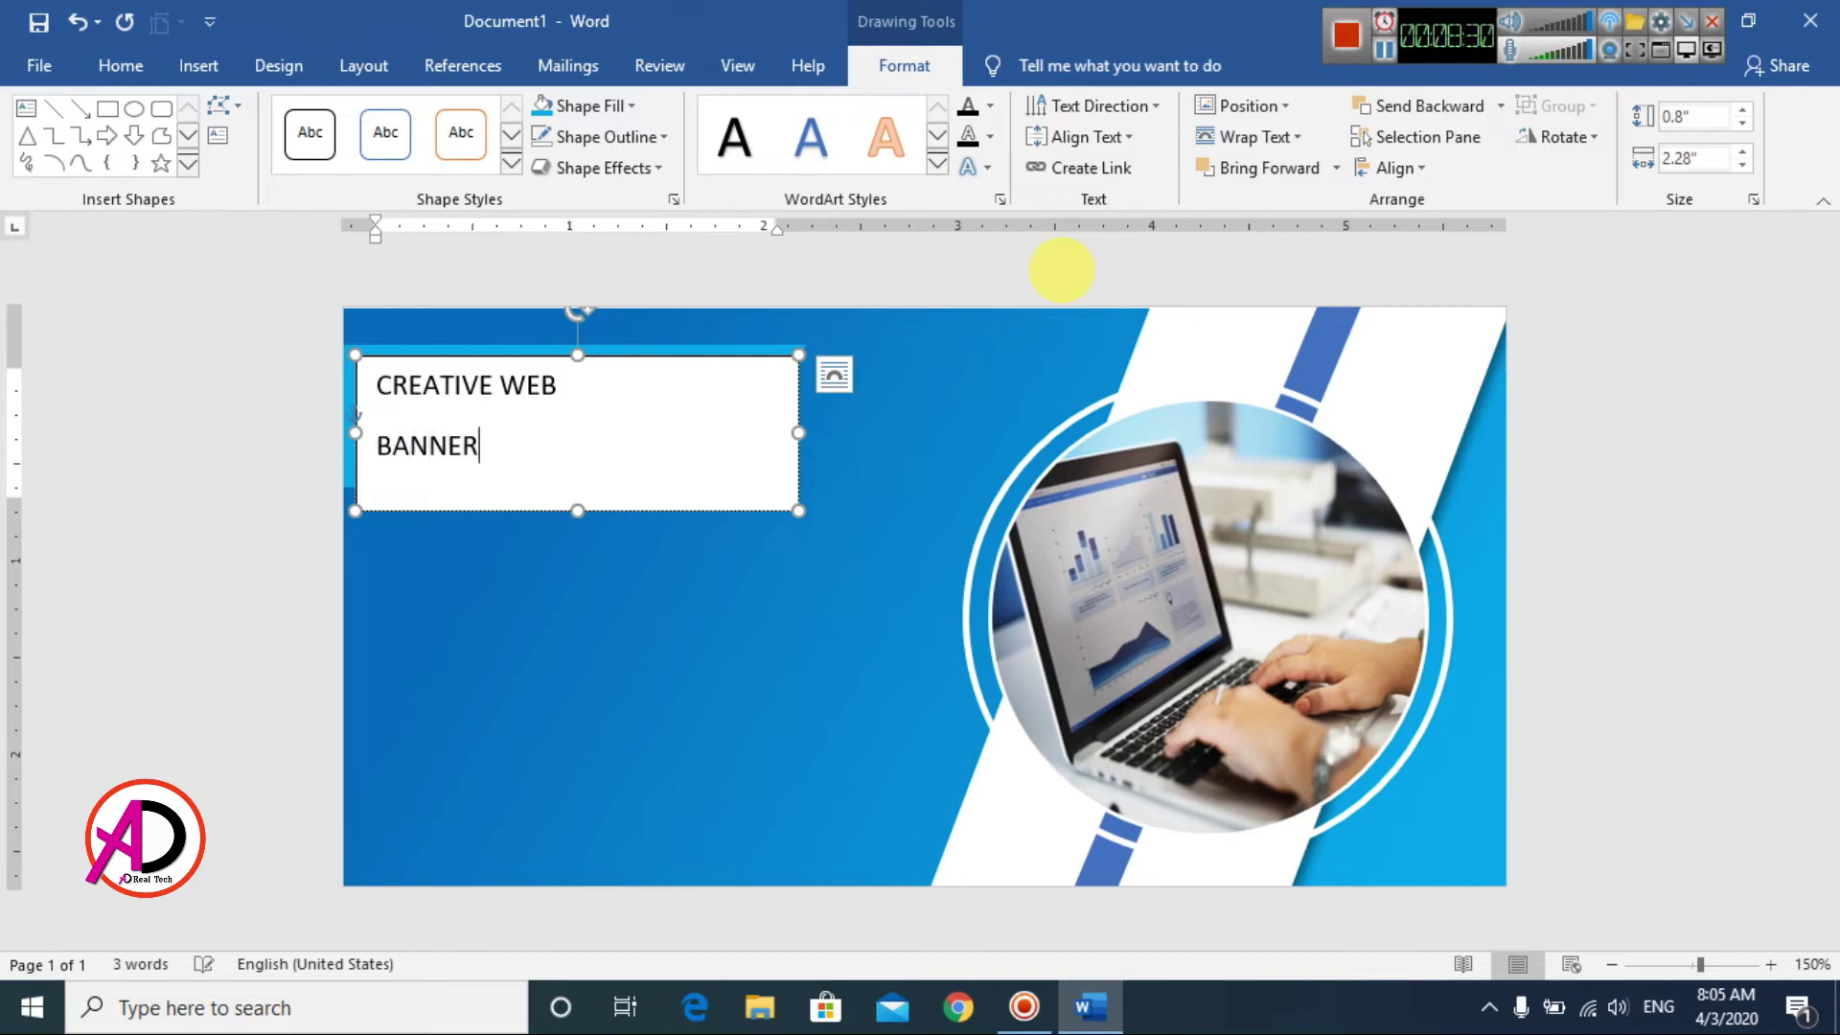
Step: Apply the No Spacing style to both lines of the text box
key(ctrl+a)
click(120, 65)
click(1045, 158)
click(493, 439)
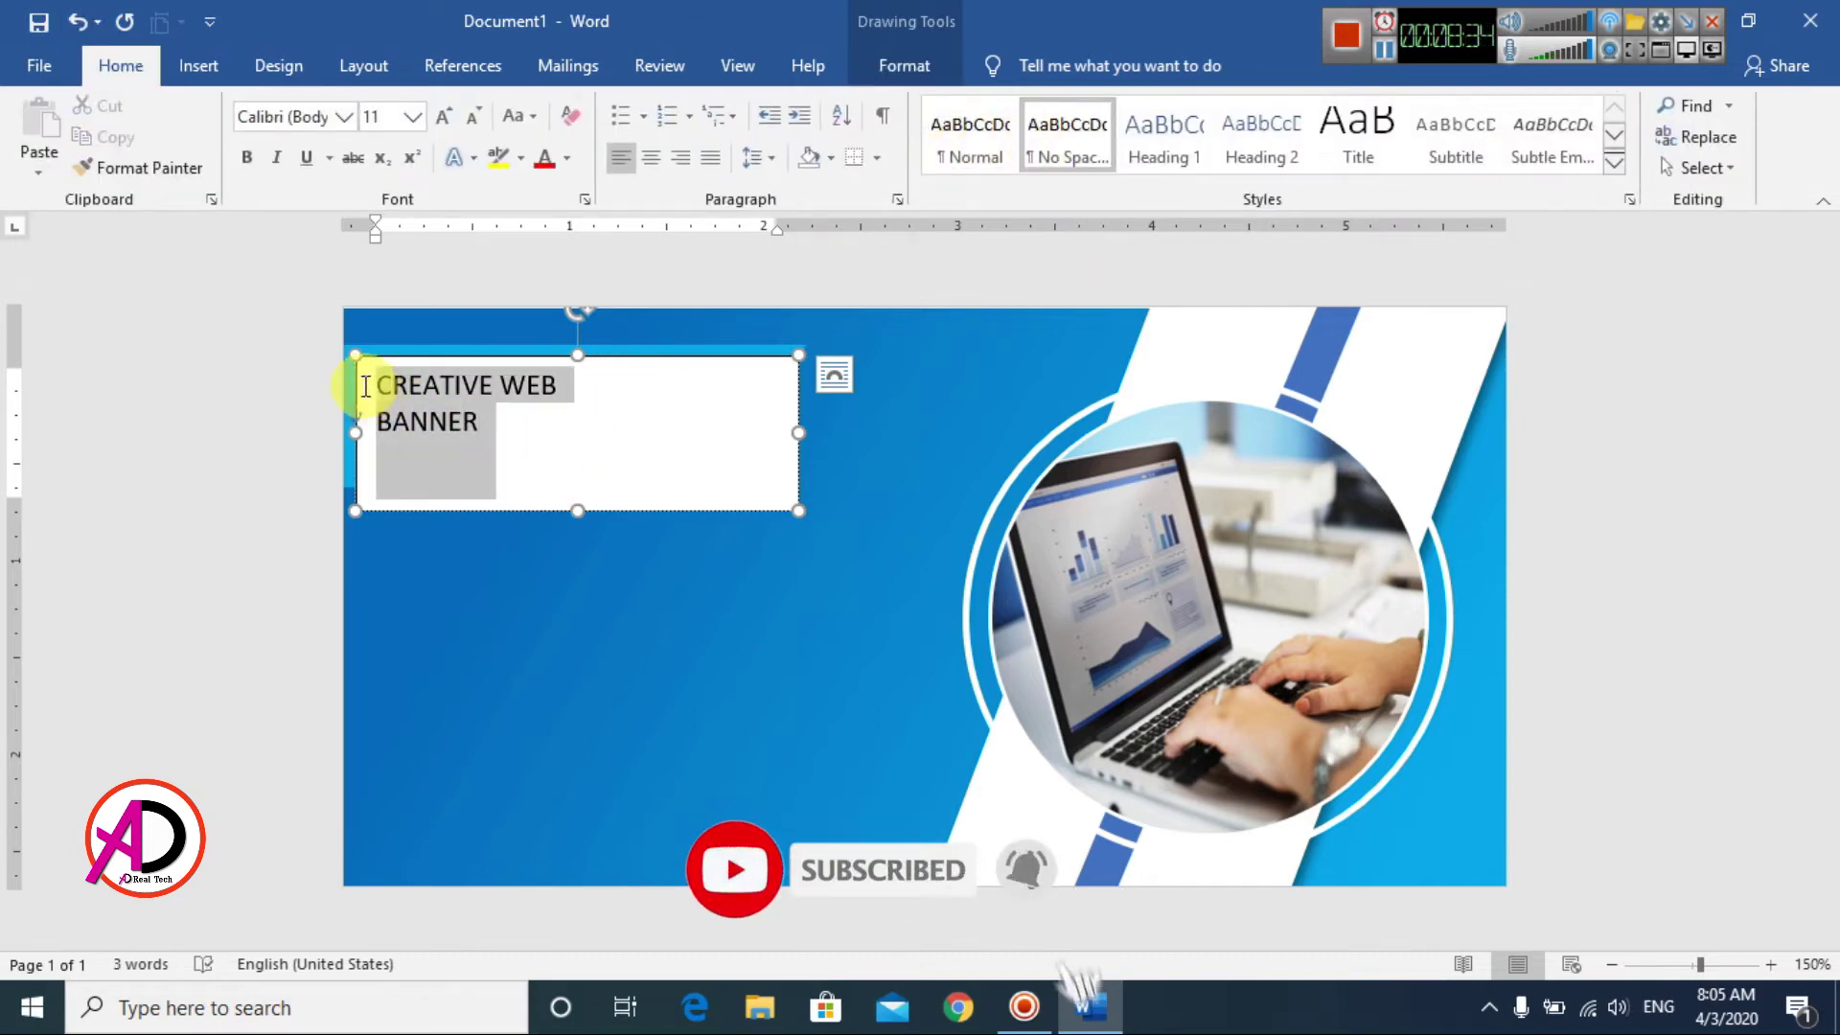
Step: Enlarge the heading text to 18 pt and make it bold
key(ctrl+a)
key(ctrl+shift+period)
key(ctrl+shift+period)
key(ctrl+shift+period)
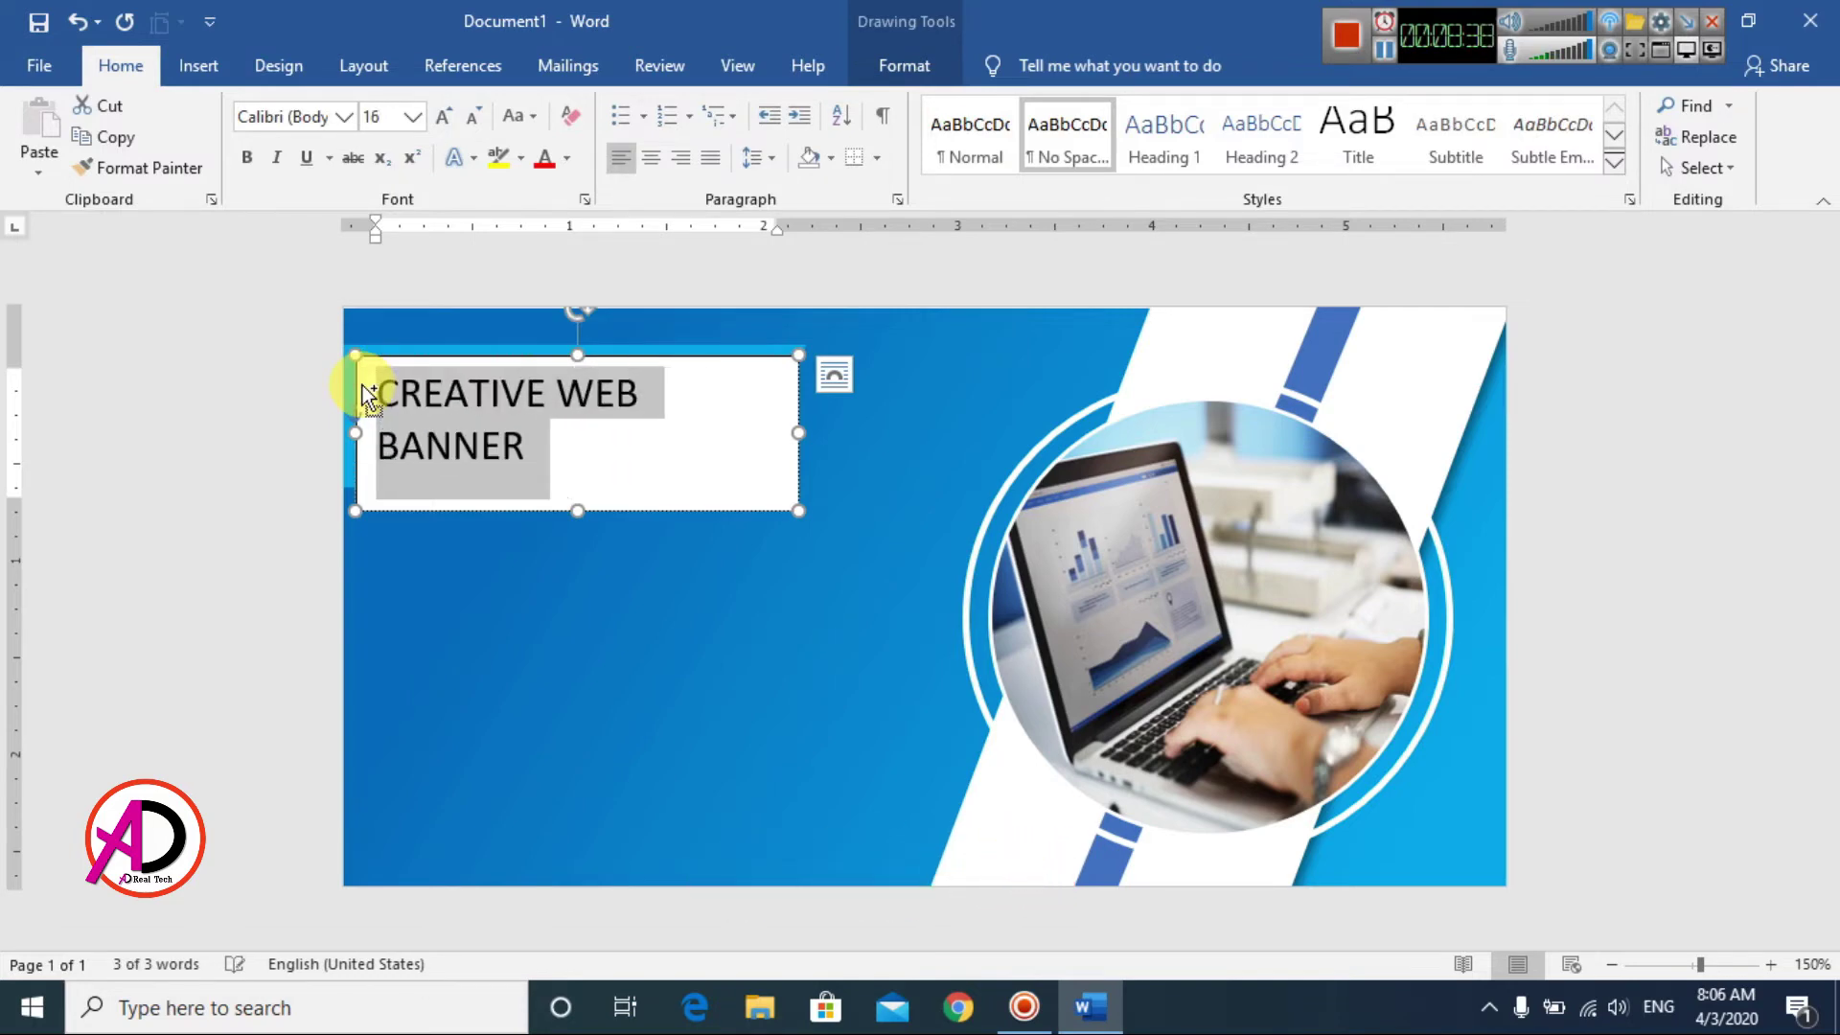
key(ctrl+shift+period)
key(ctrl+b)
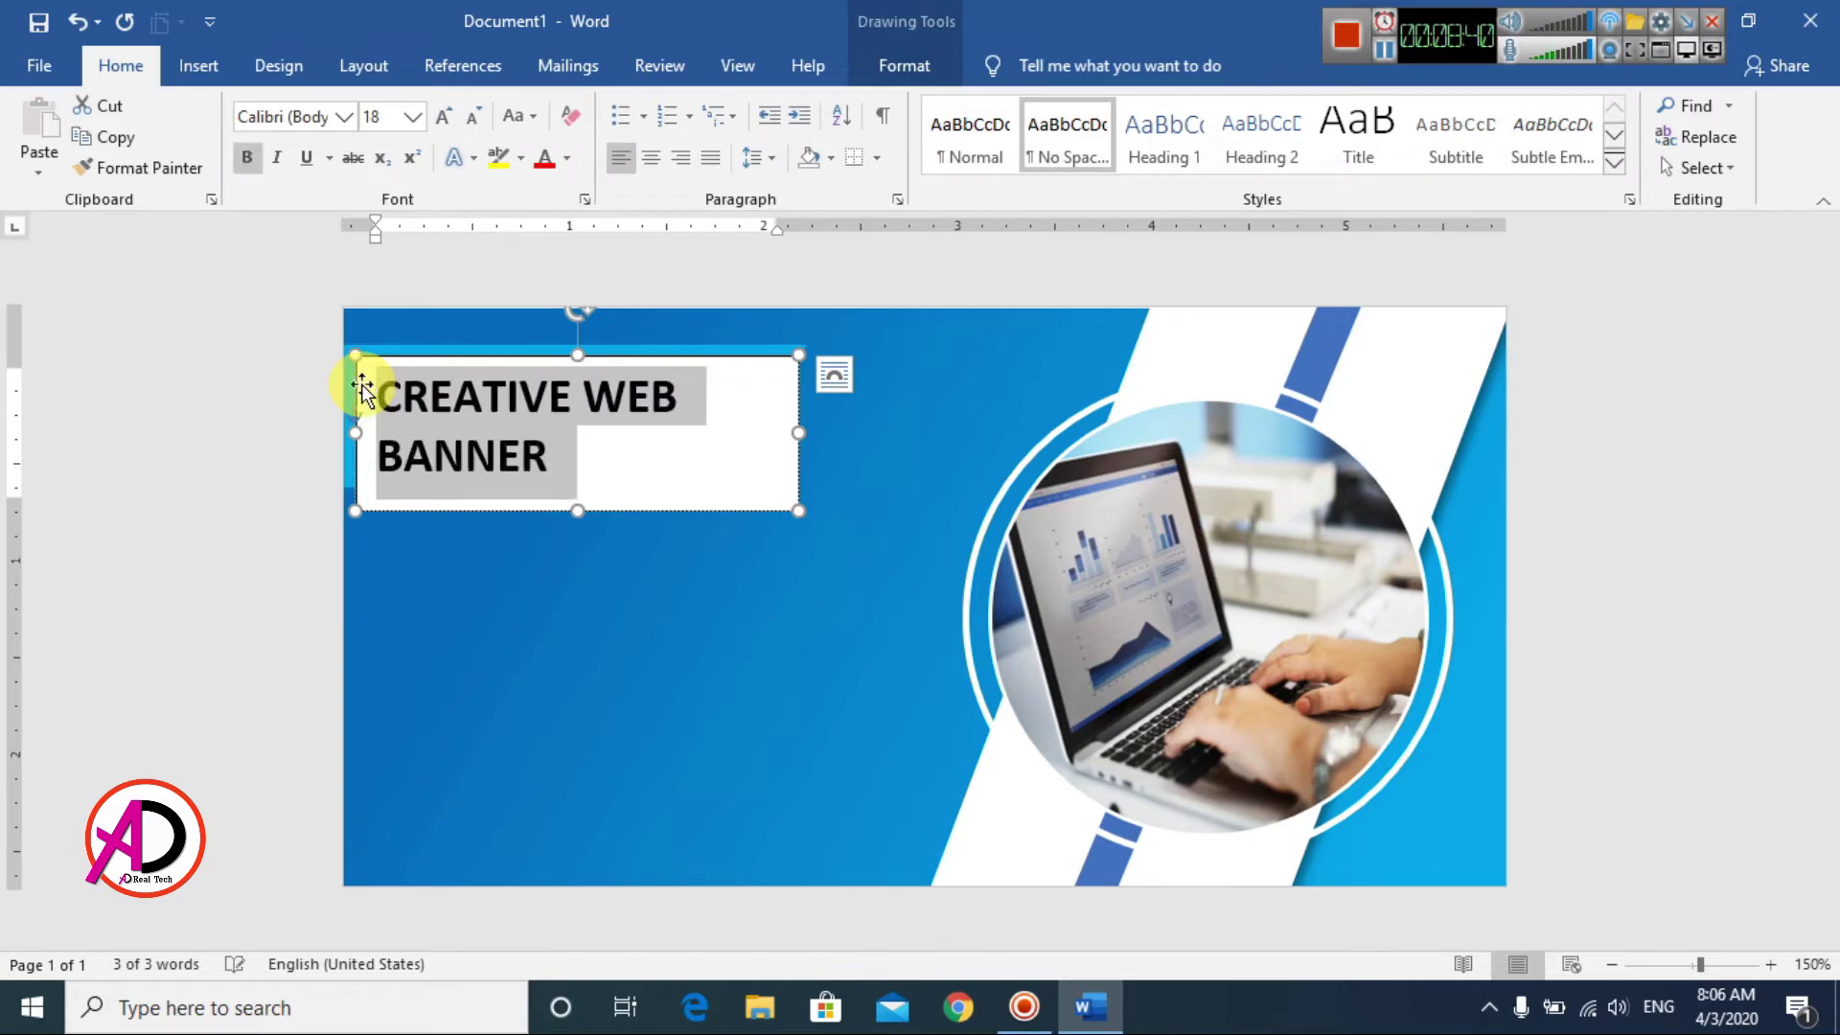
Step: Remove the text box's fill and outline and shift it slightly up and left to sit on the slanted banner
click(922, 65)
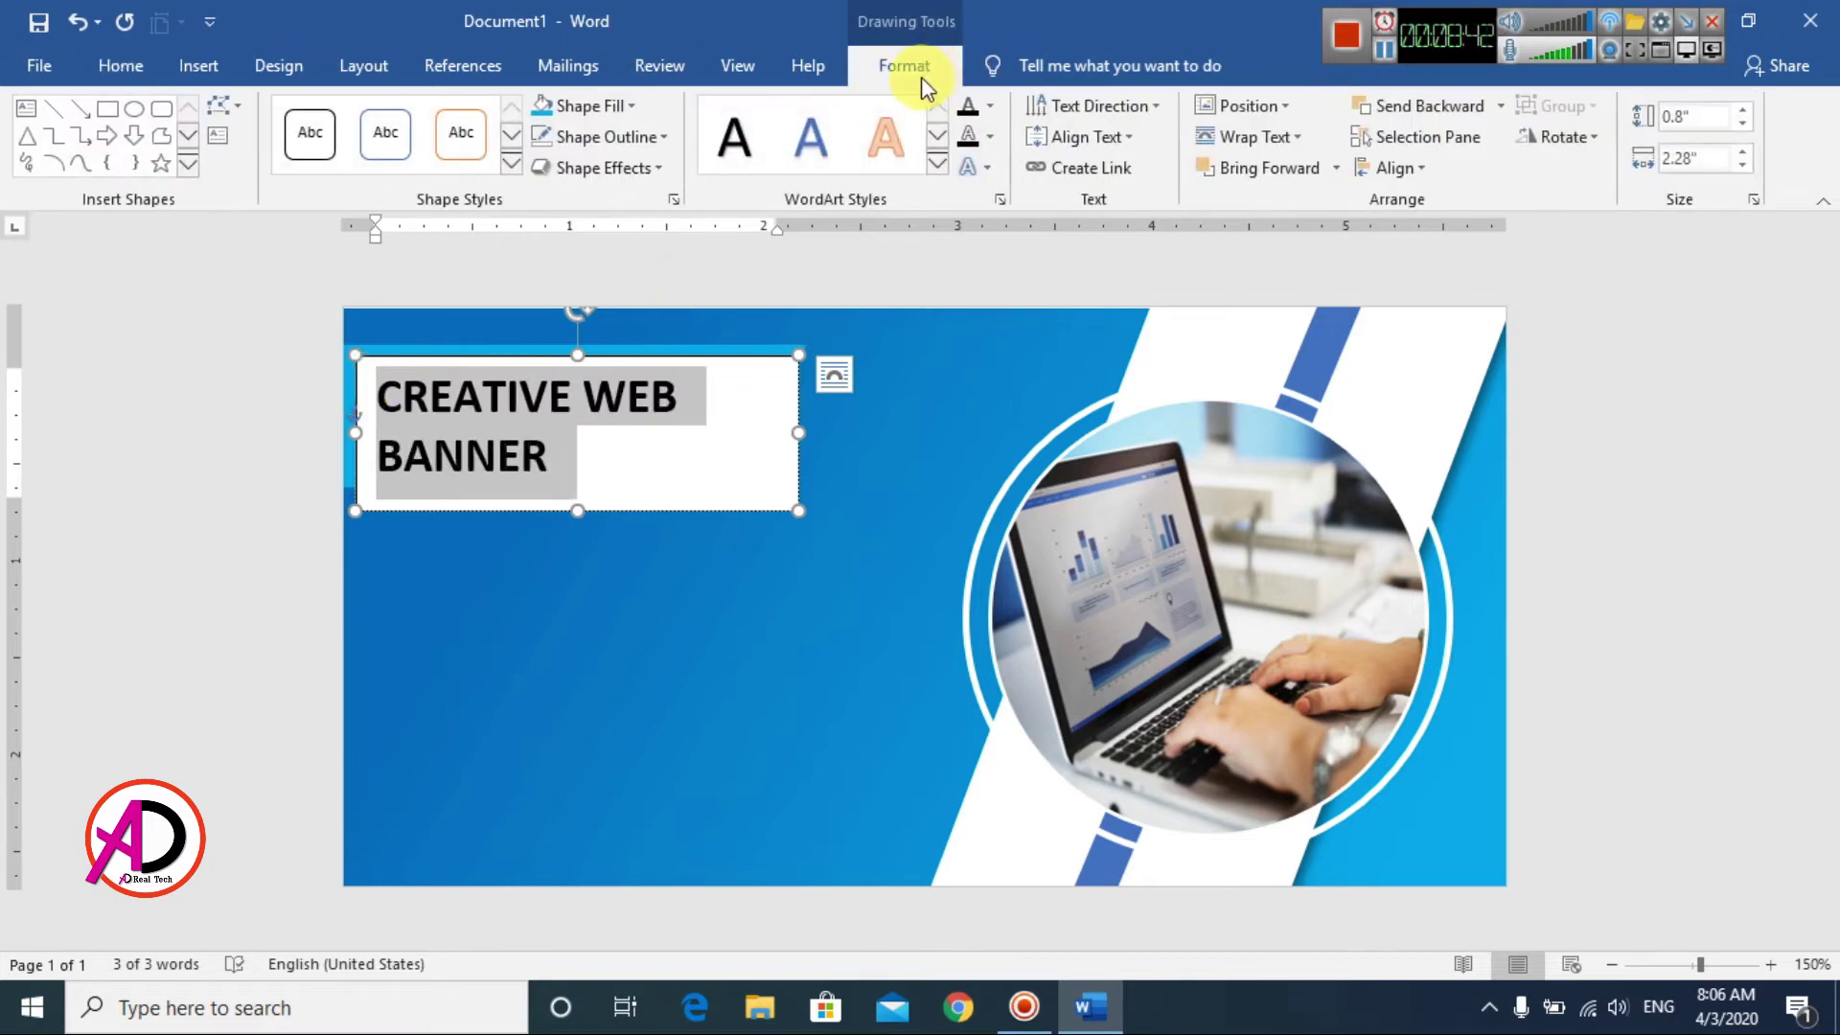
click(604, 108)
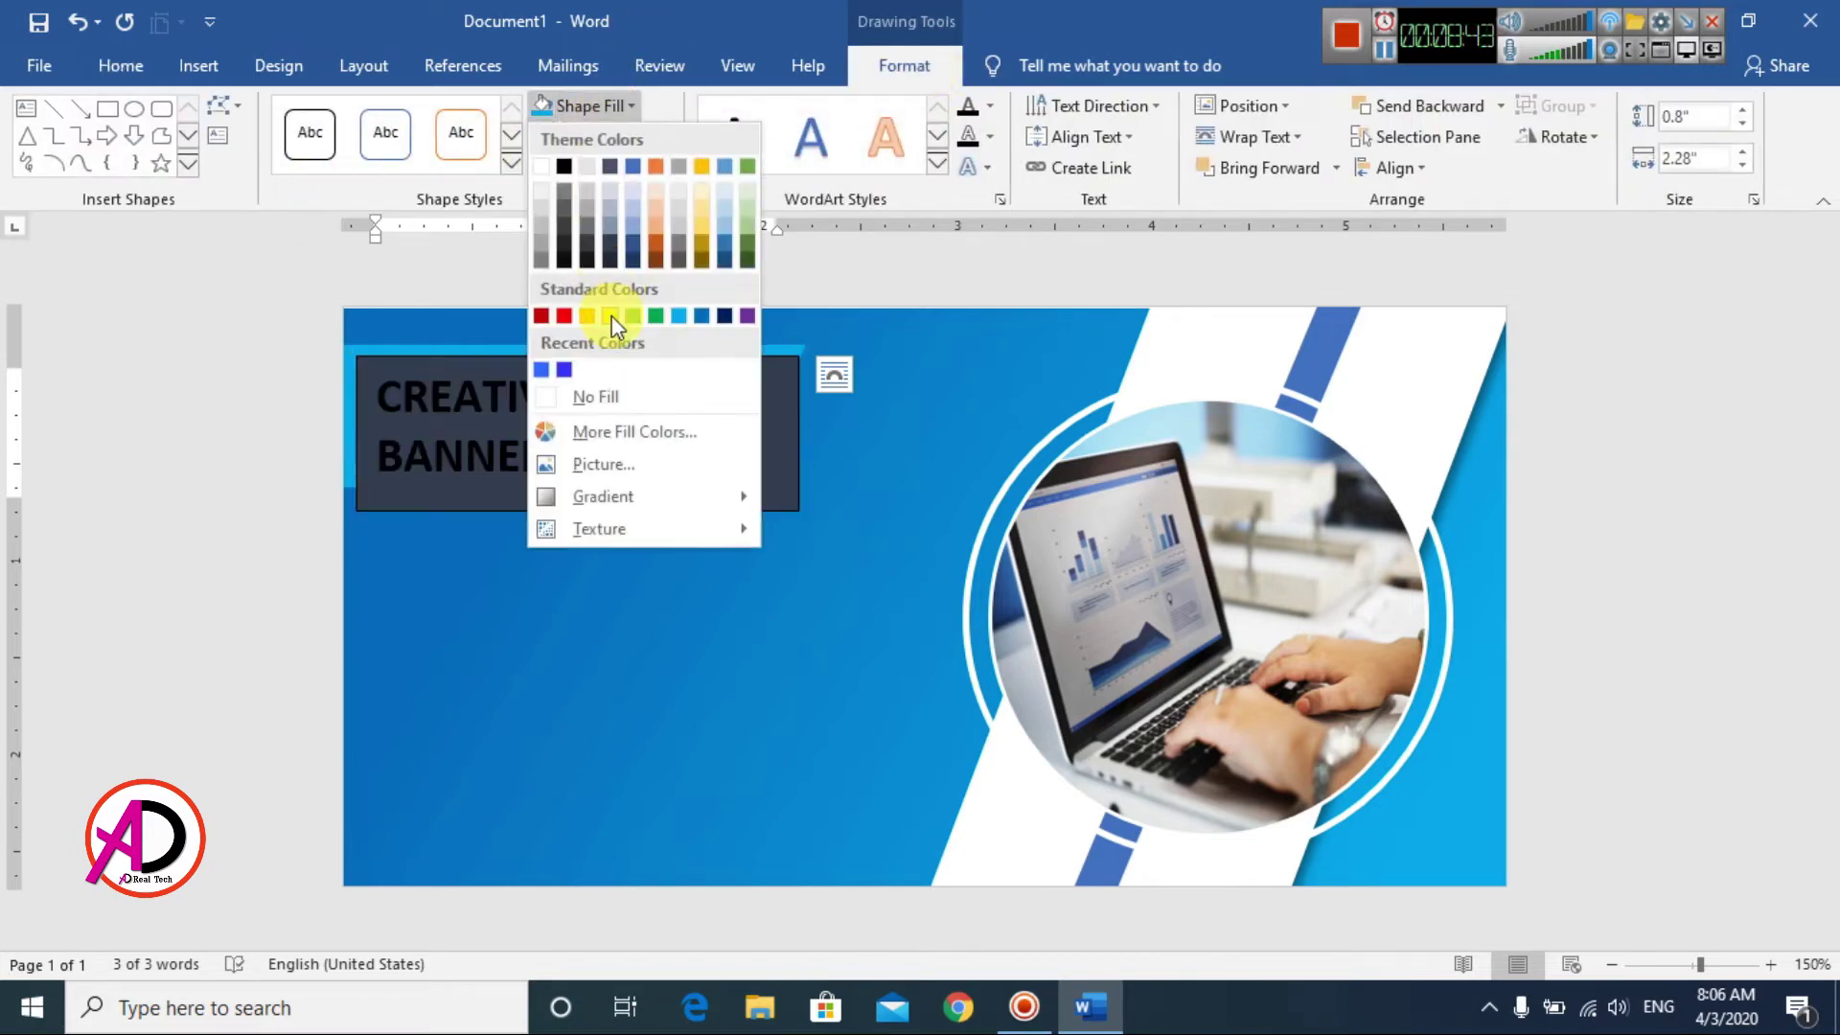
click(618, 397)
click(602, 139)
click(607, 419)
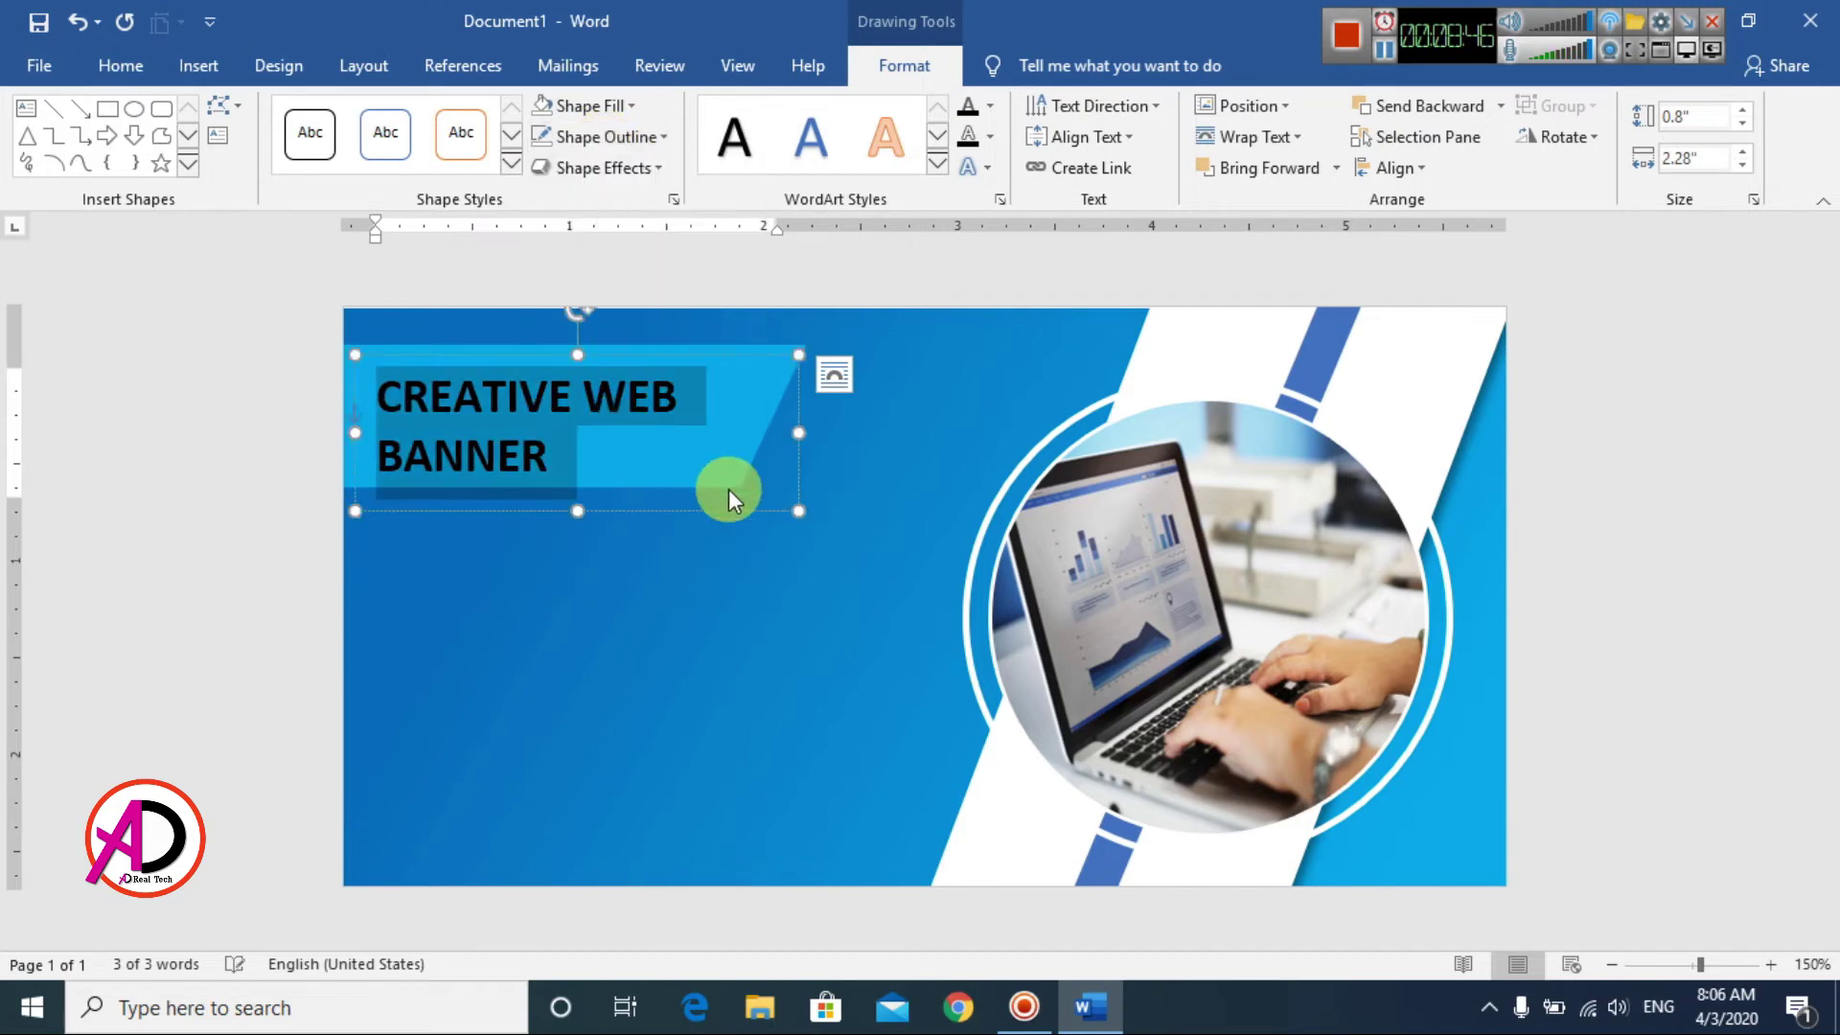
click(670, 377)
drag(673, 355, 661, 343)
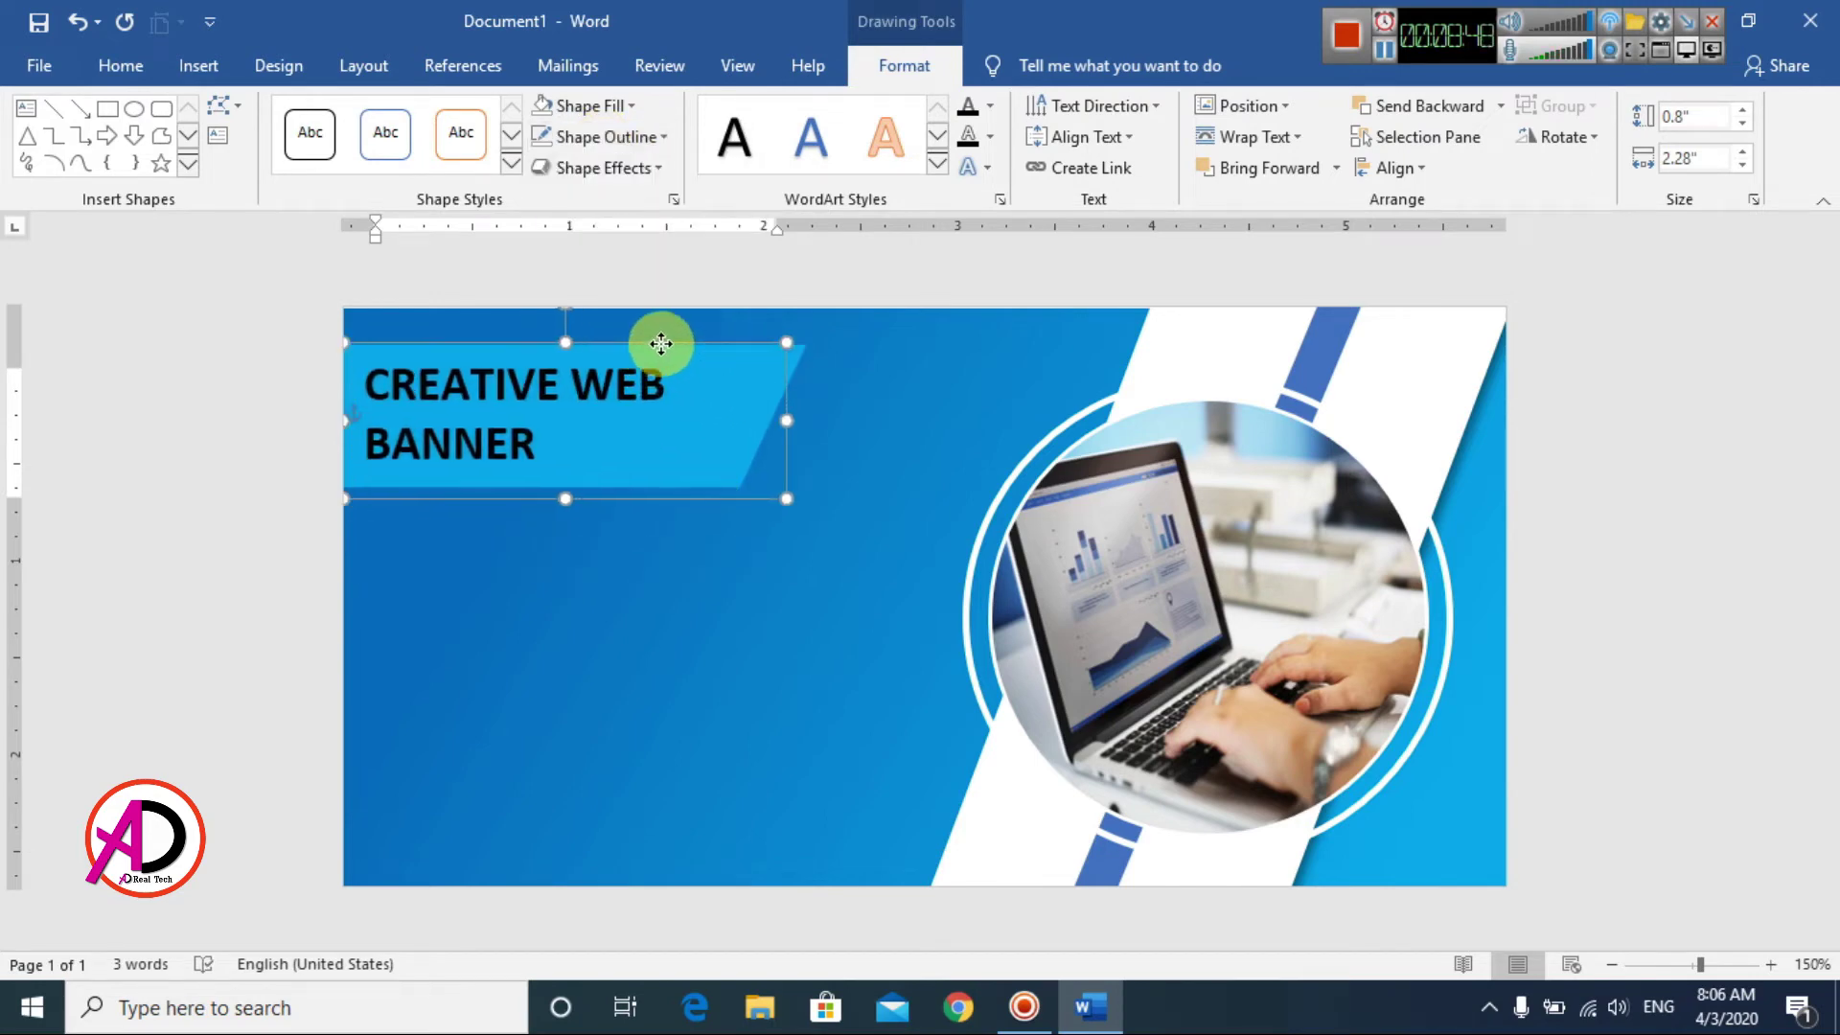
Step: Set the text fill of both heading lines, "CREATIVE WEB" and "BANNER", to a light grey theme color just below white
drag(595, 423, 370, 378)
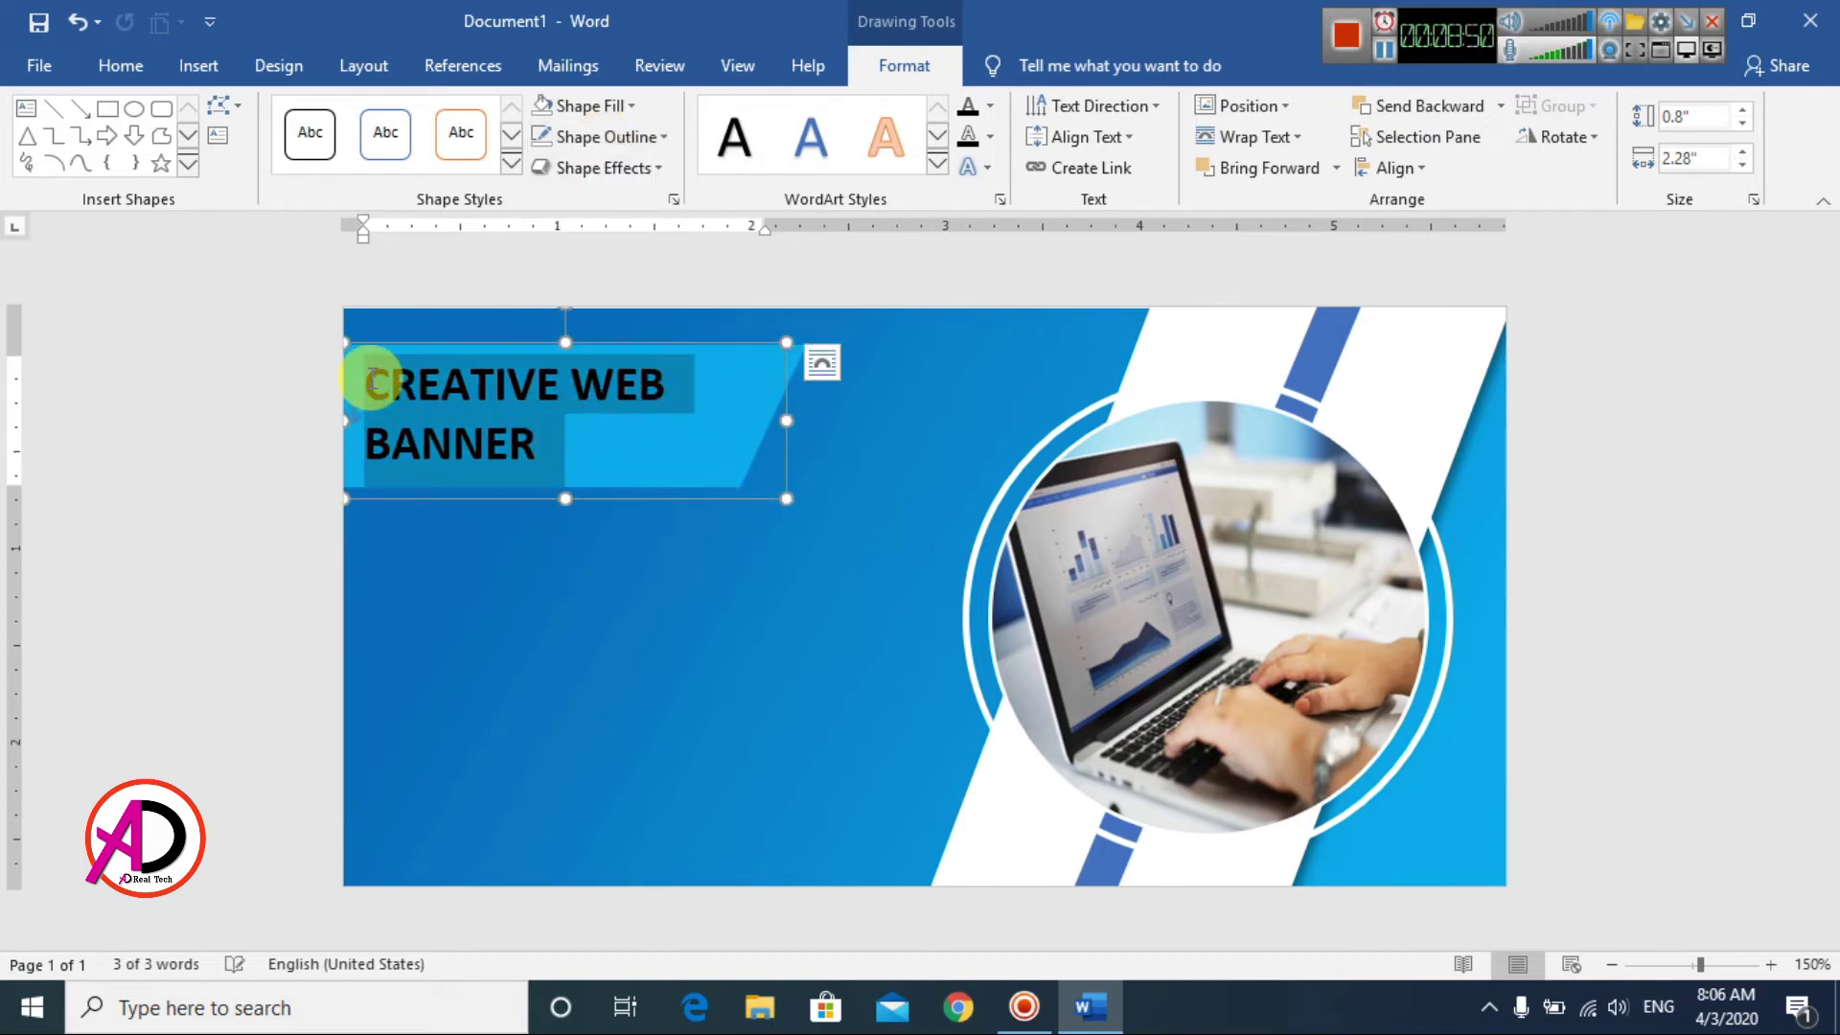
click(125, 69)
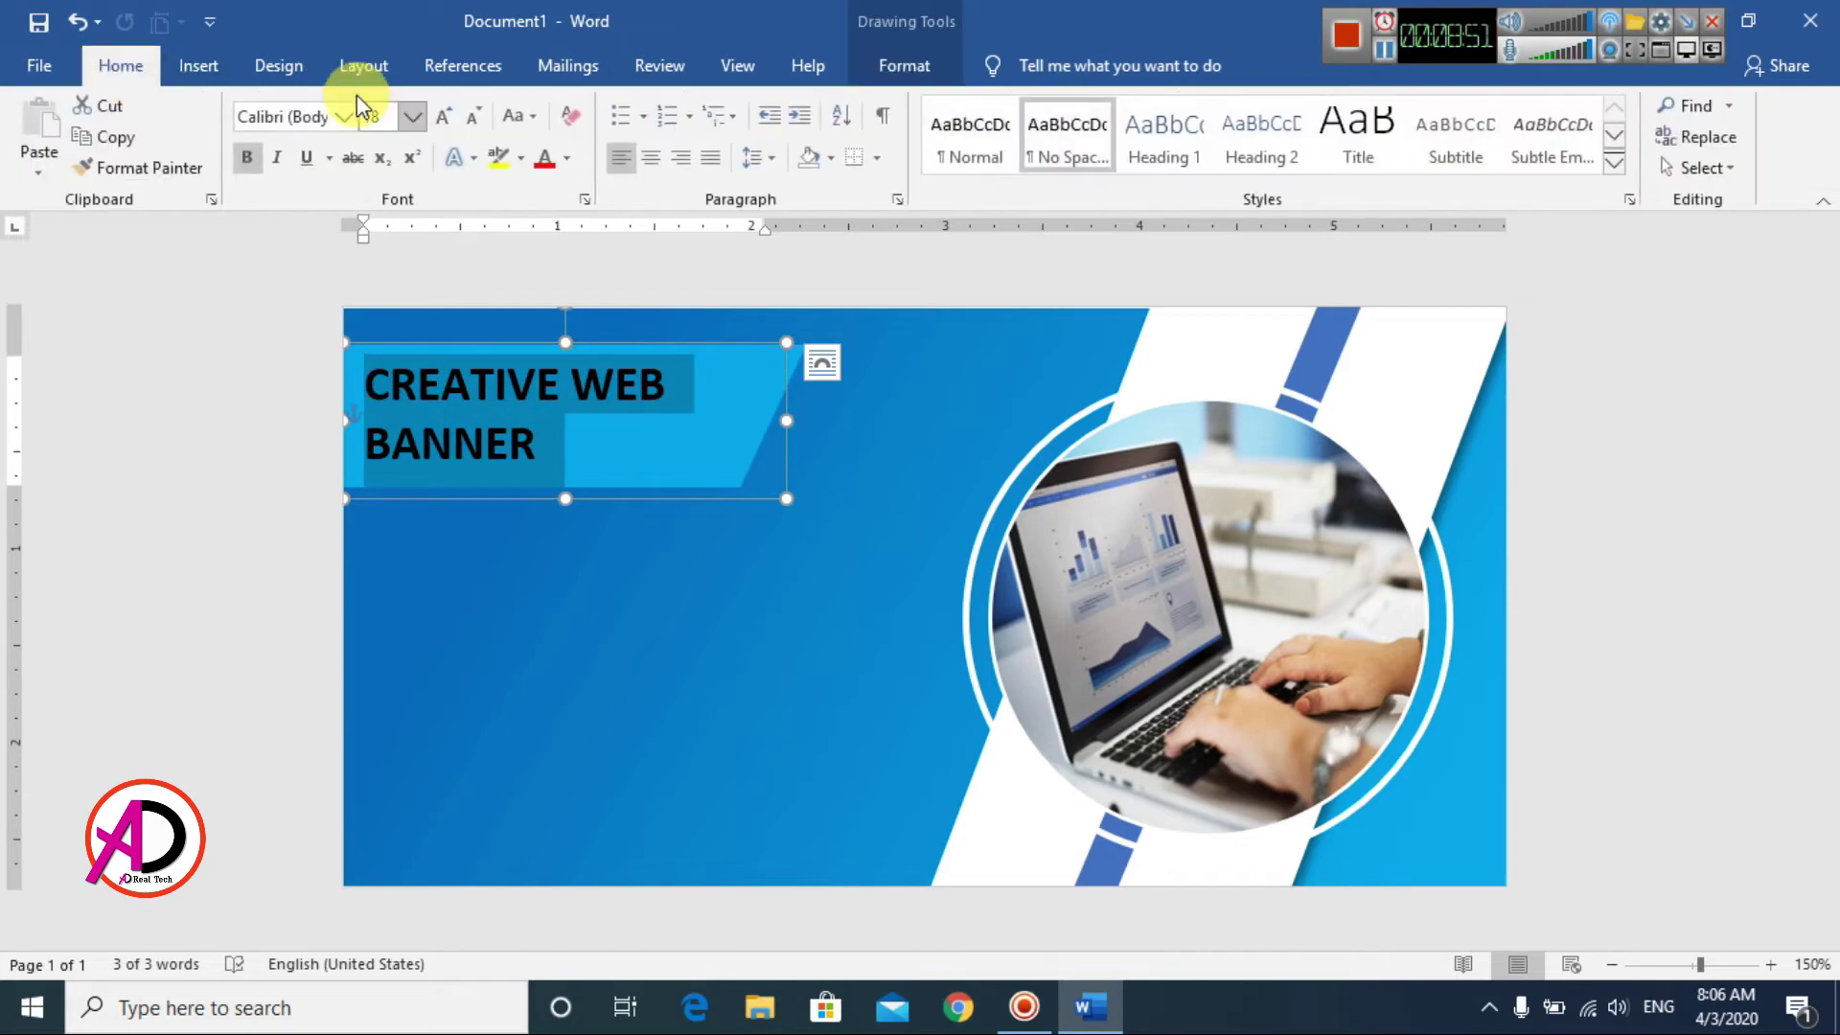
click(197, 65)
click(896, 67)
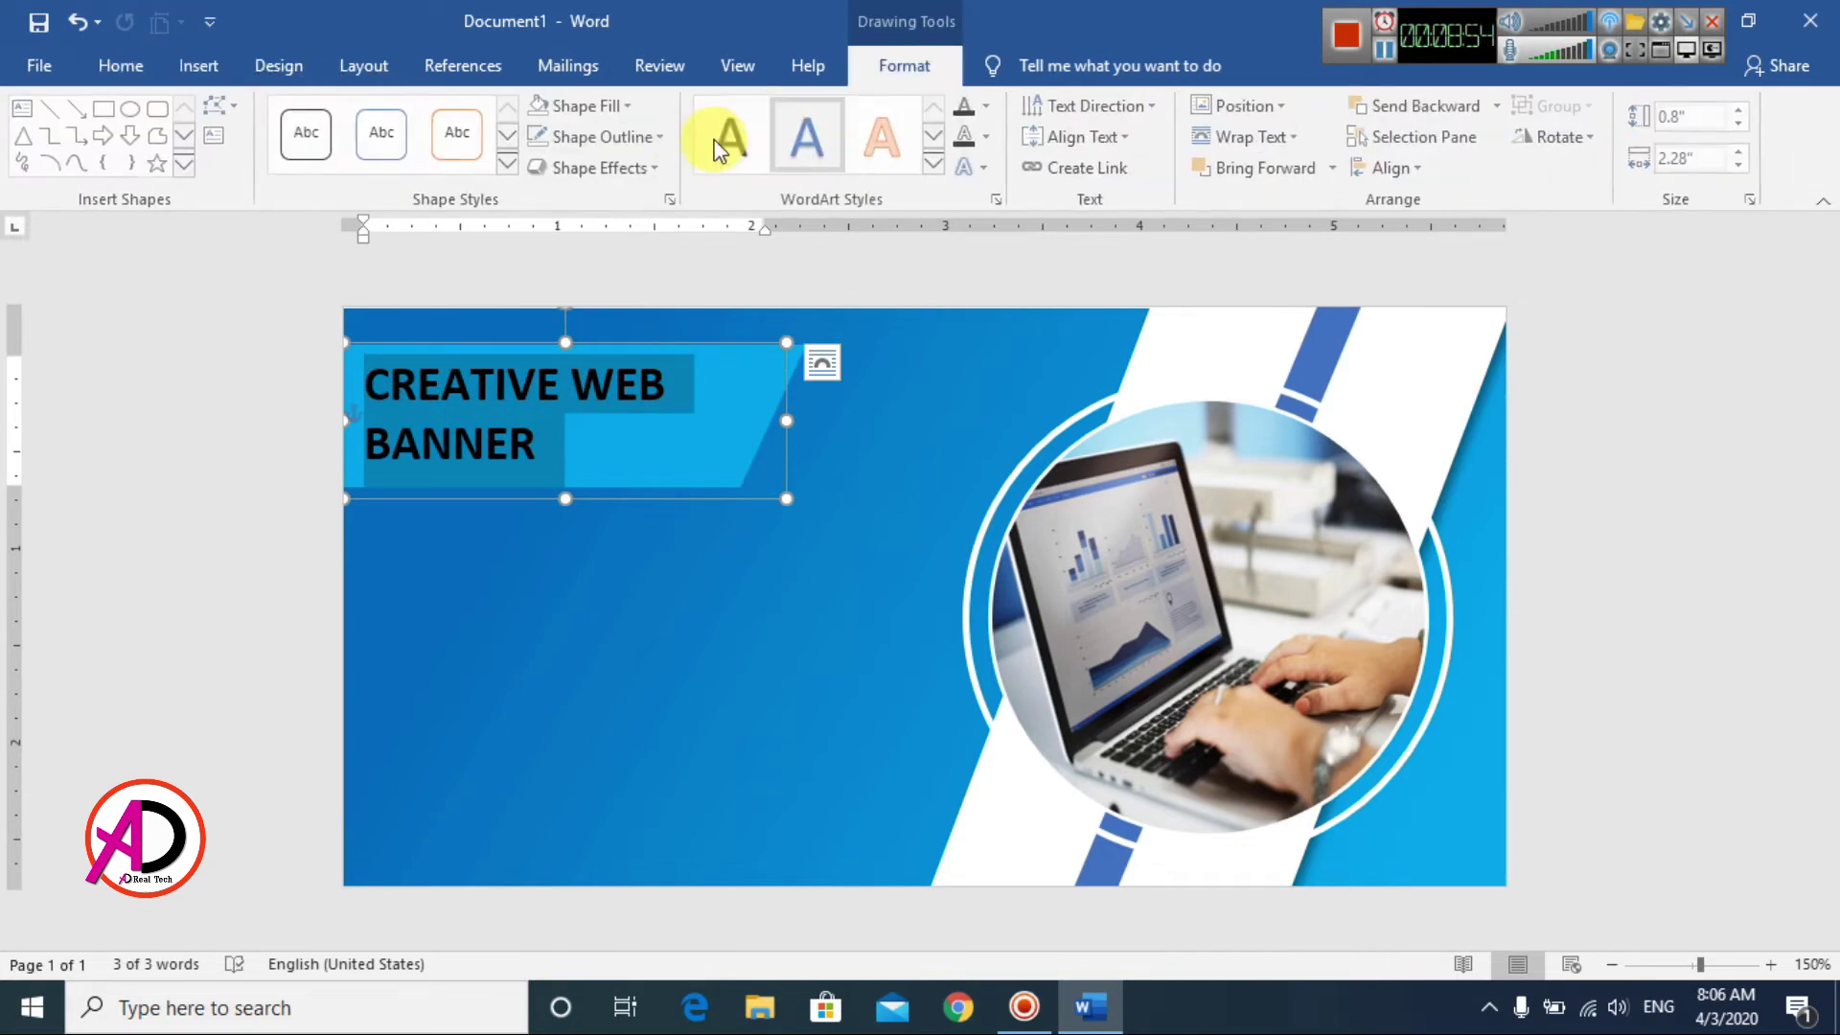
click(625, 112)
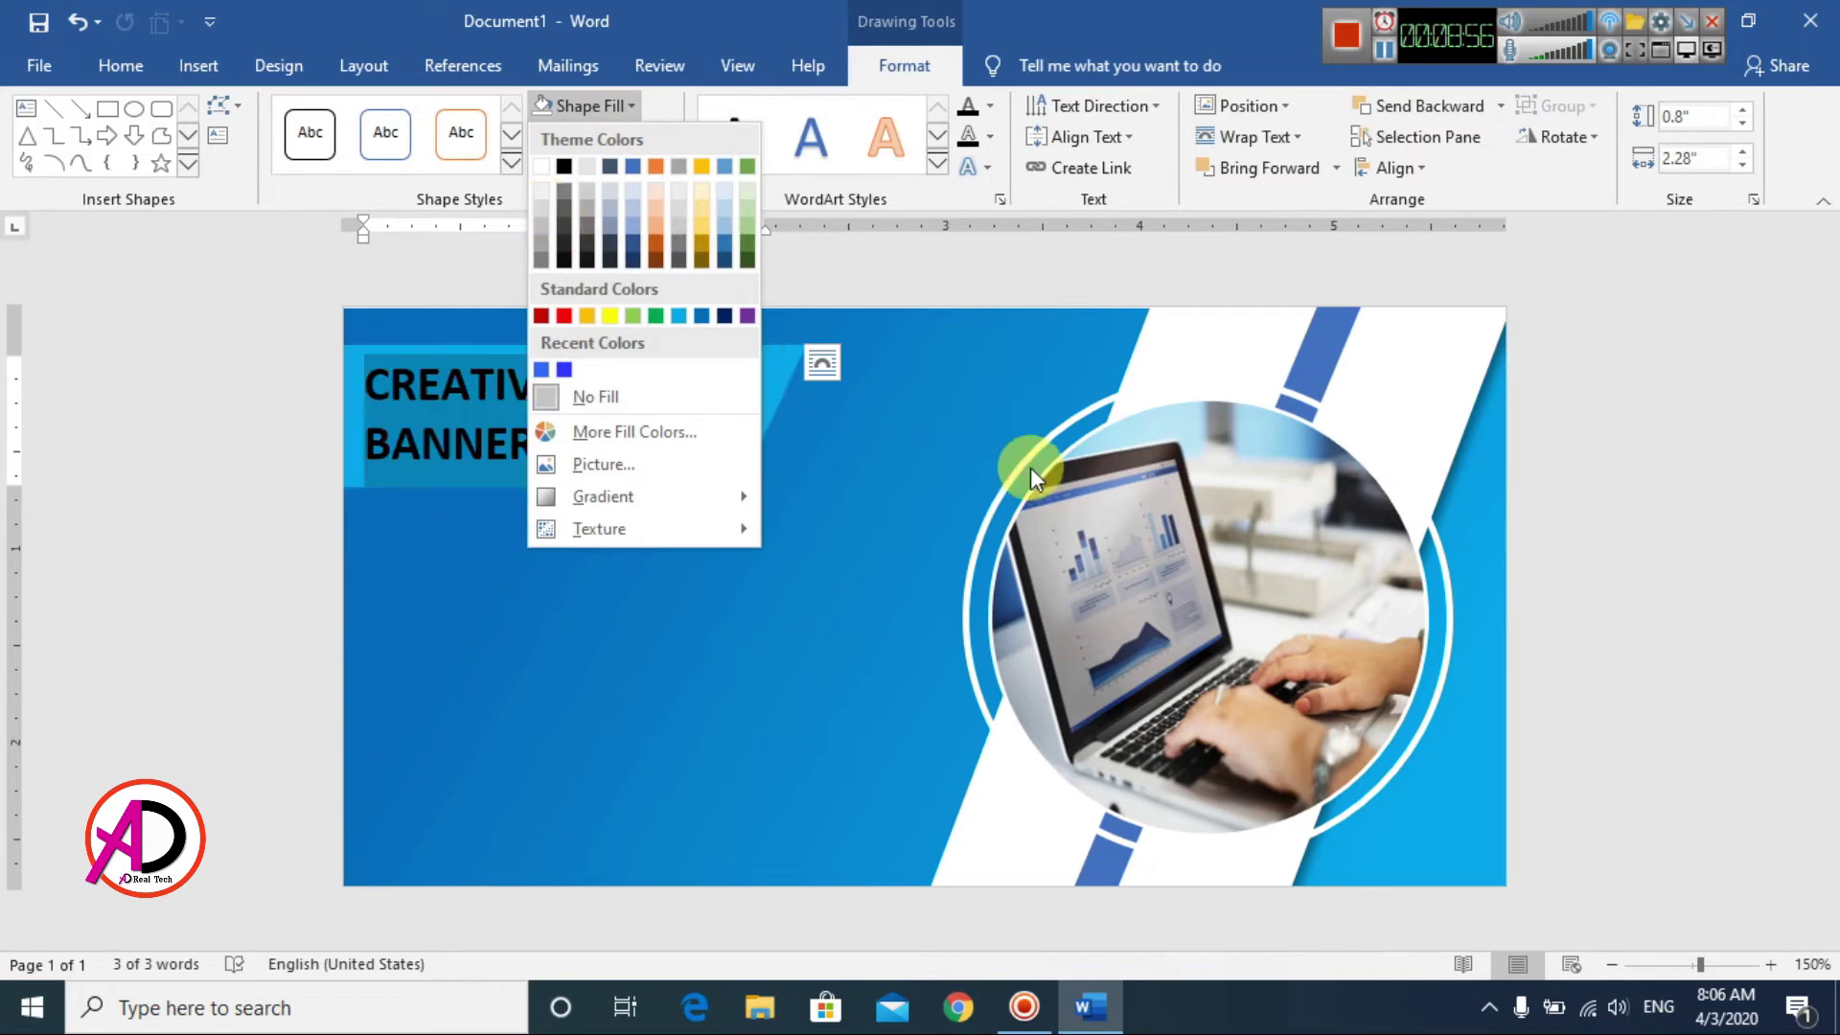
click(508, 421)
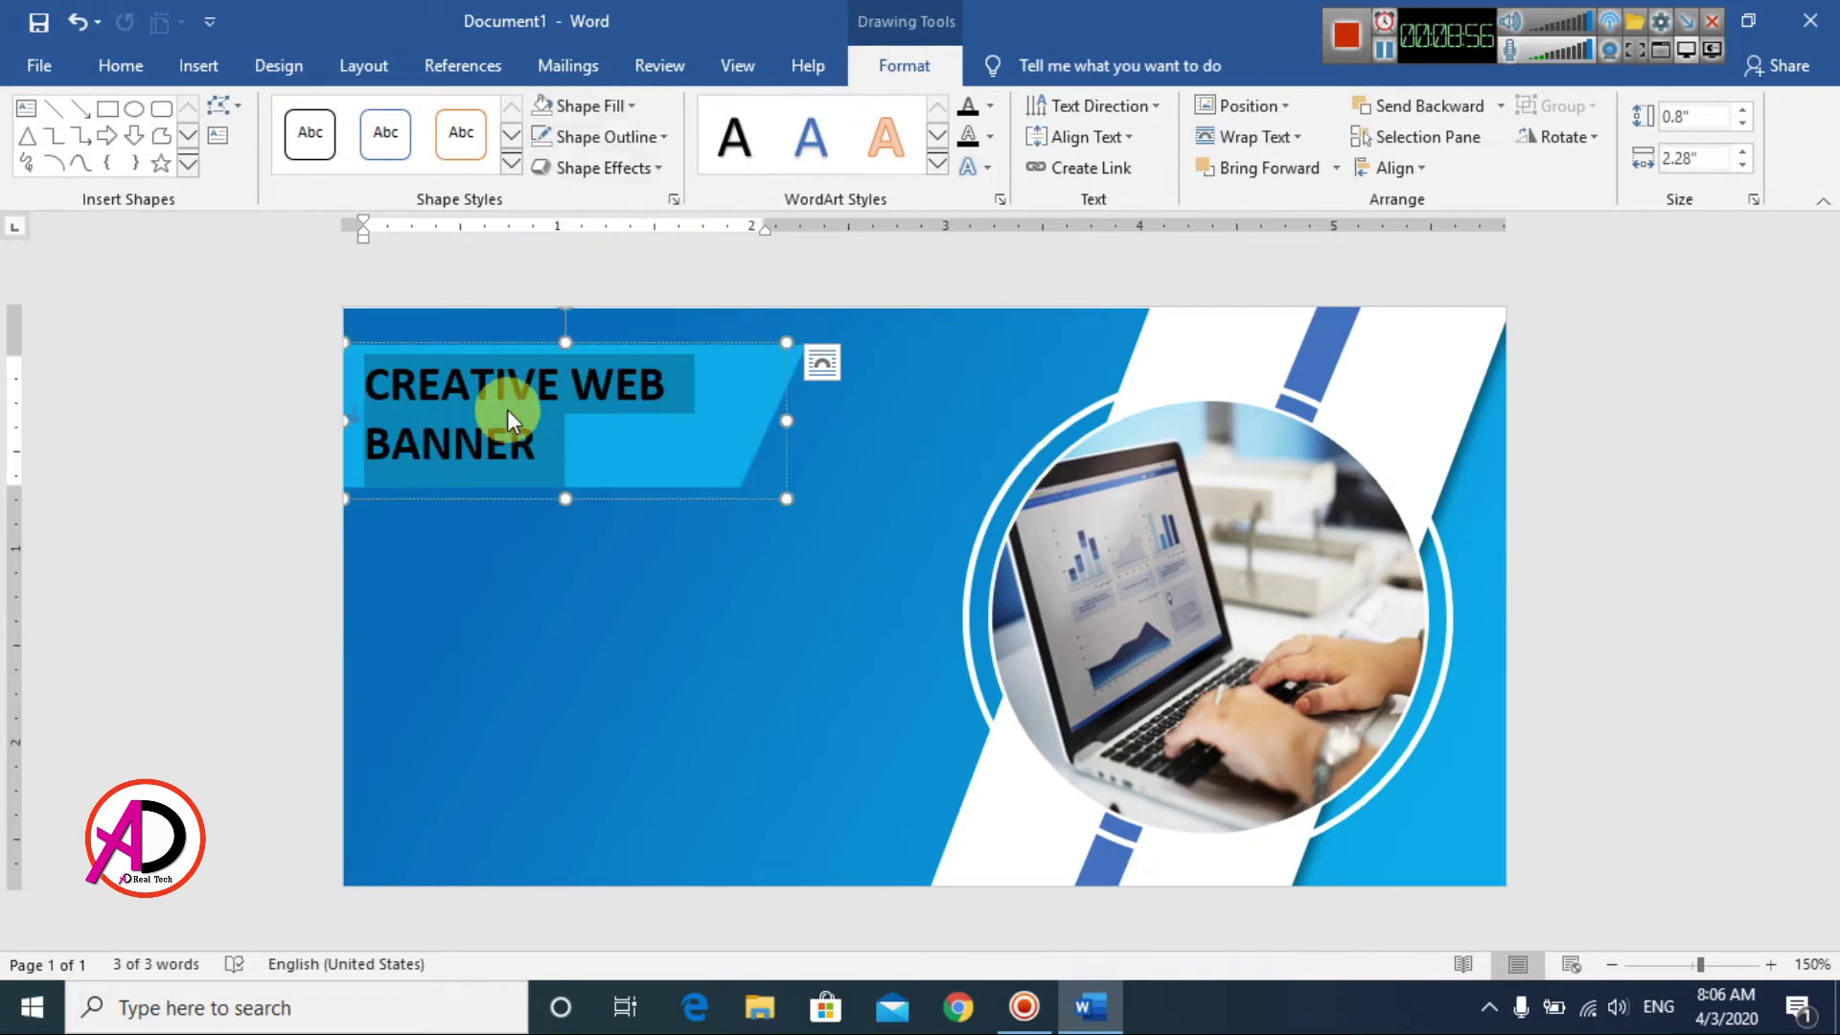
click(990, 106)
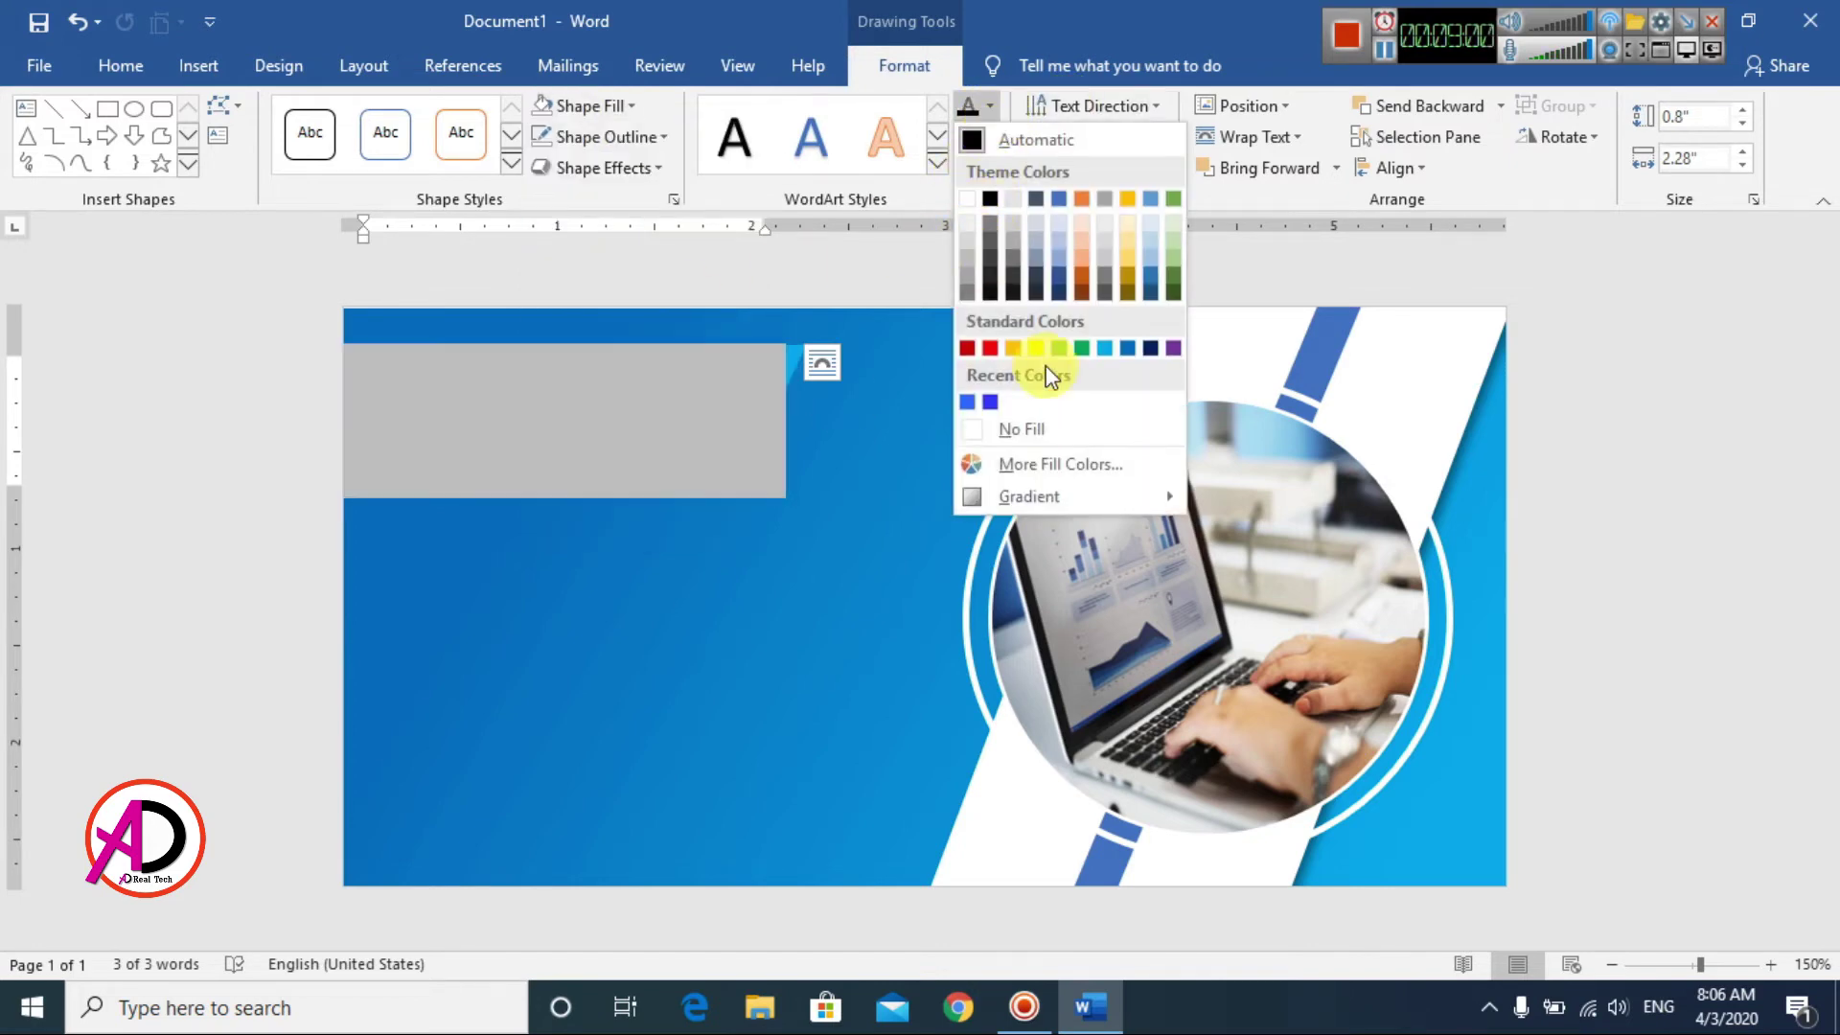
click(968, 228)
click(514, 464)
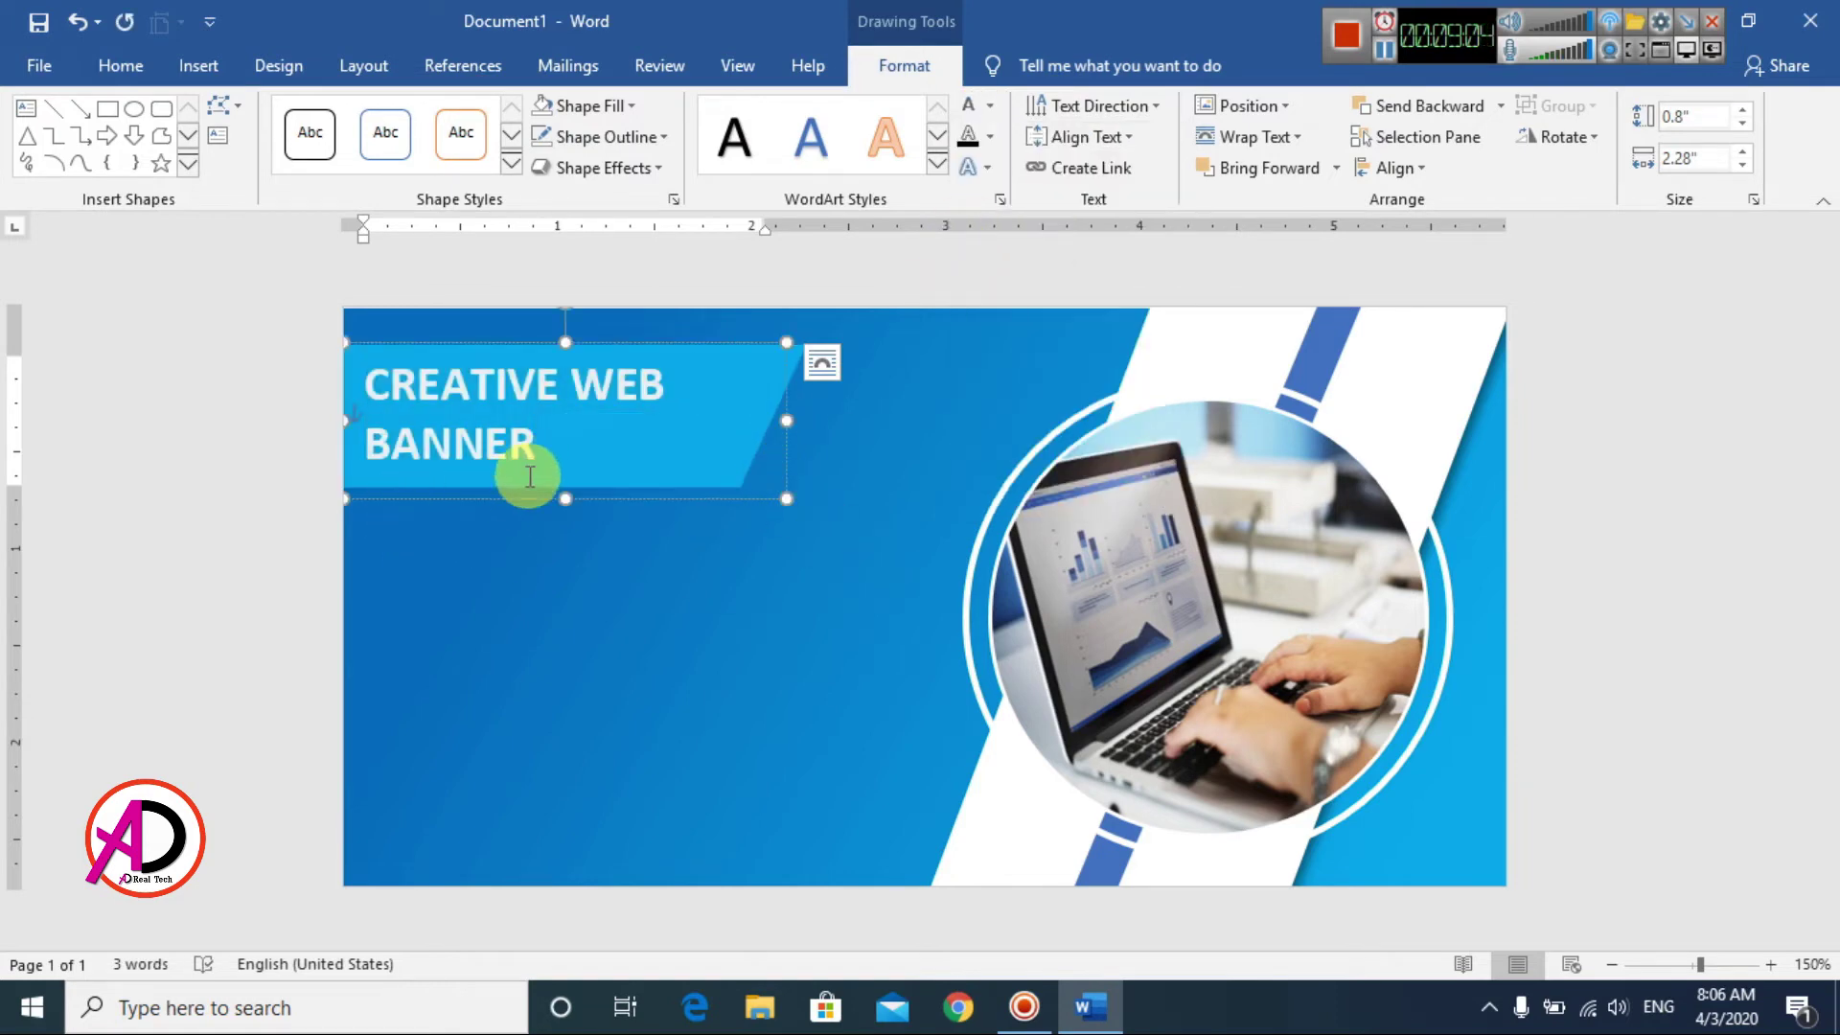
Step: Reapply a light grey text fill to the whole heading and deselect the text
triple_click(378, 370)
click(990, 106)
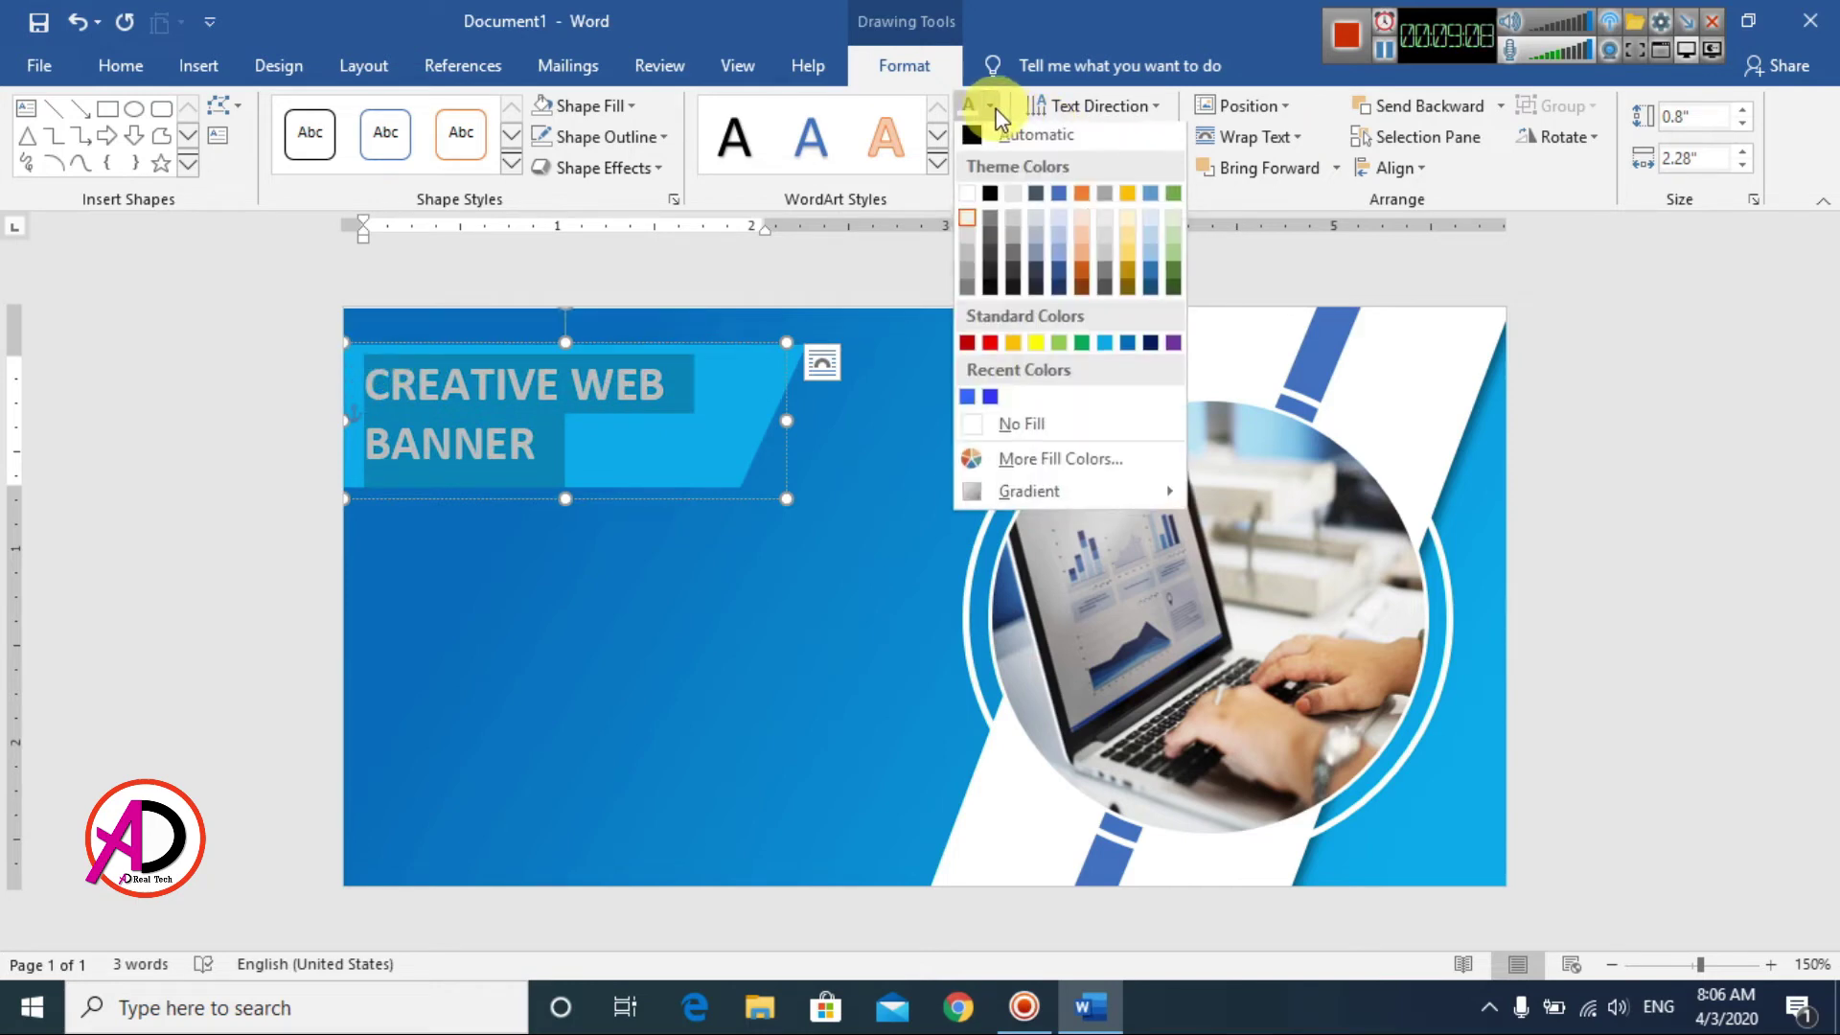
click(968, 225)
click(586, 546)
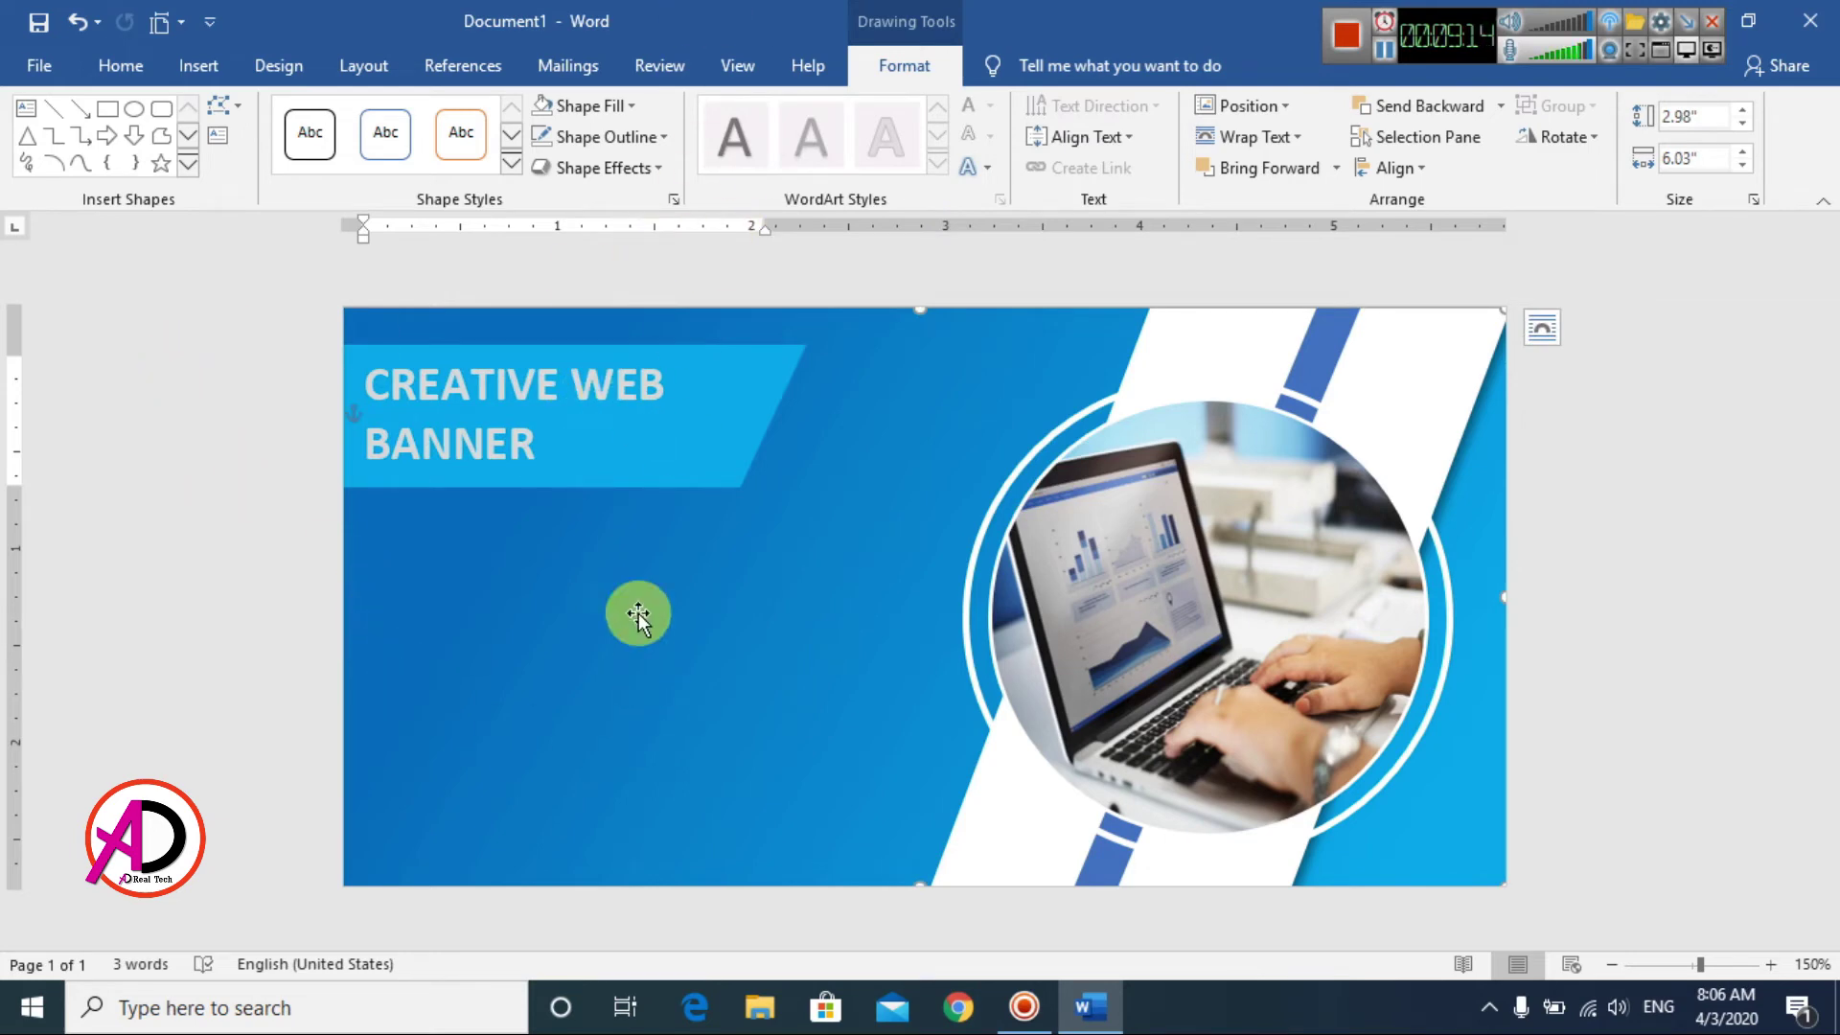
Step: Start inserting another element into the banner
scroll(608, 567, up, 1)
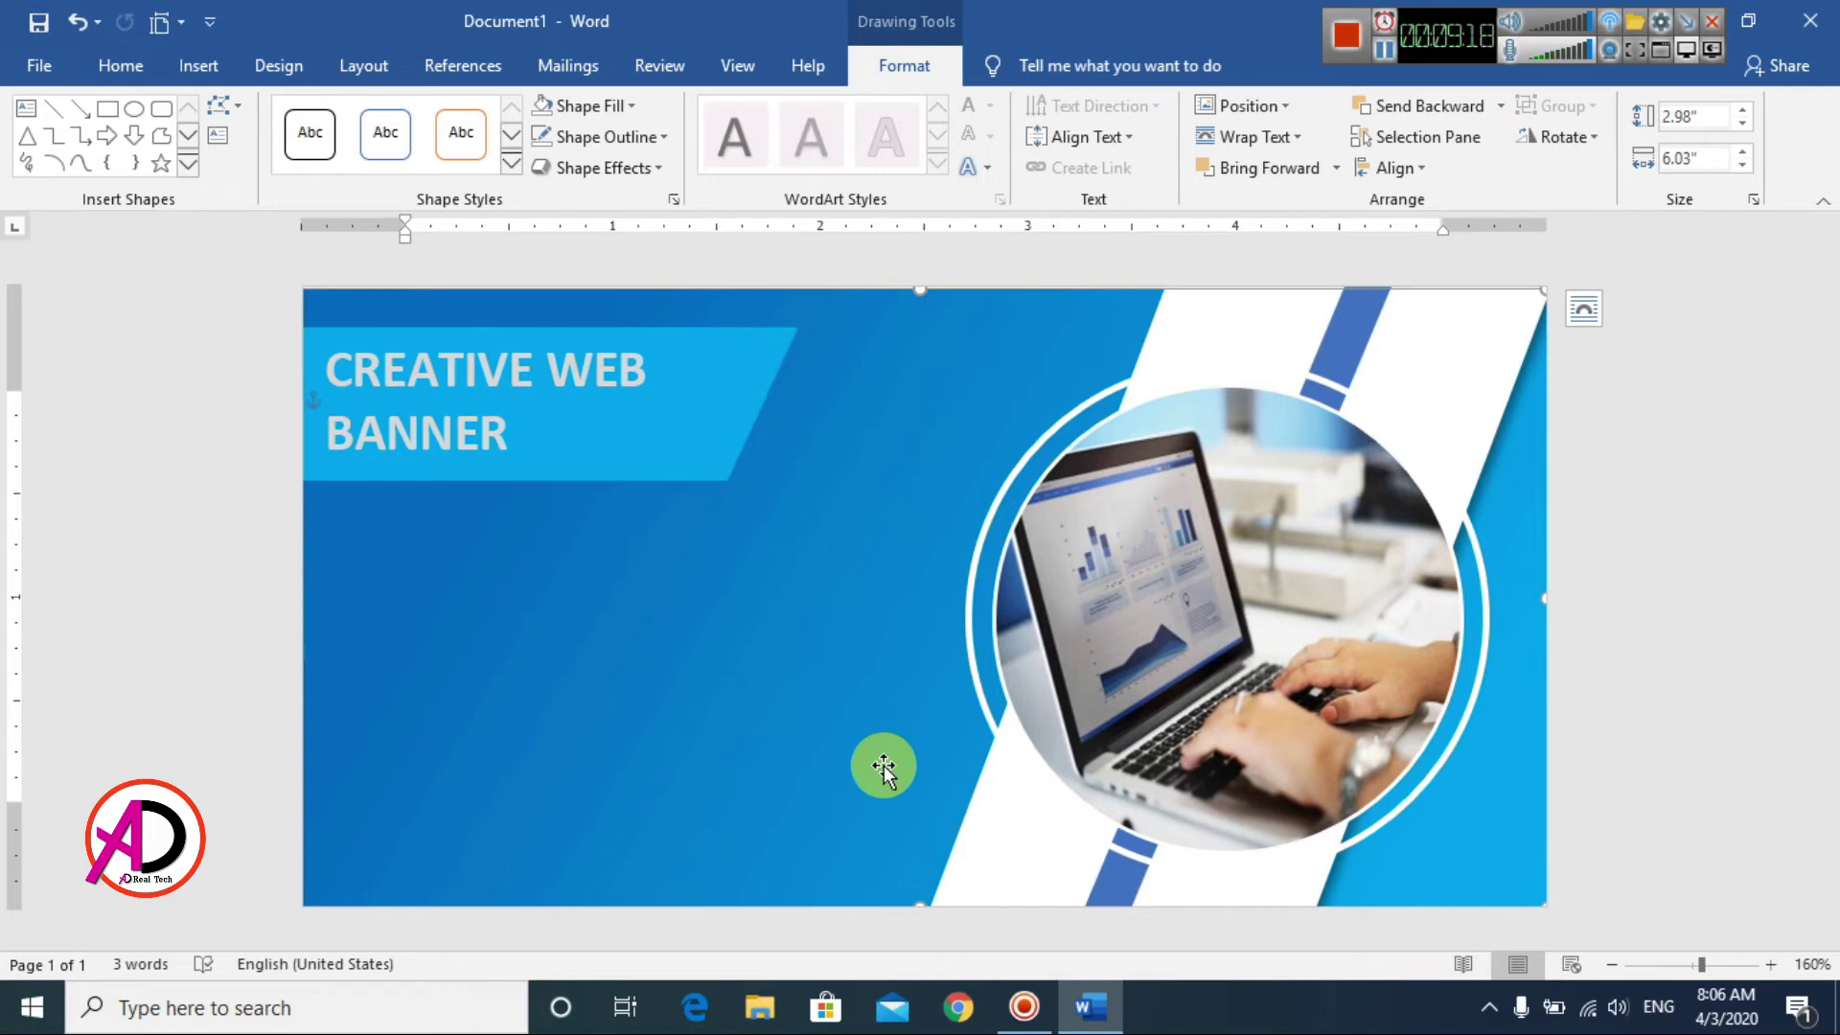
click(199, 65)
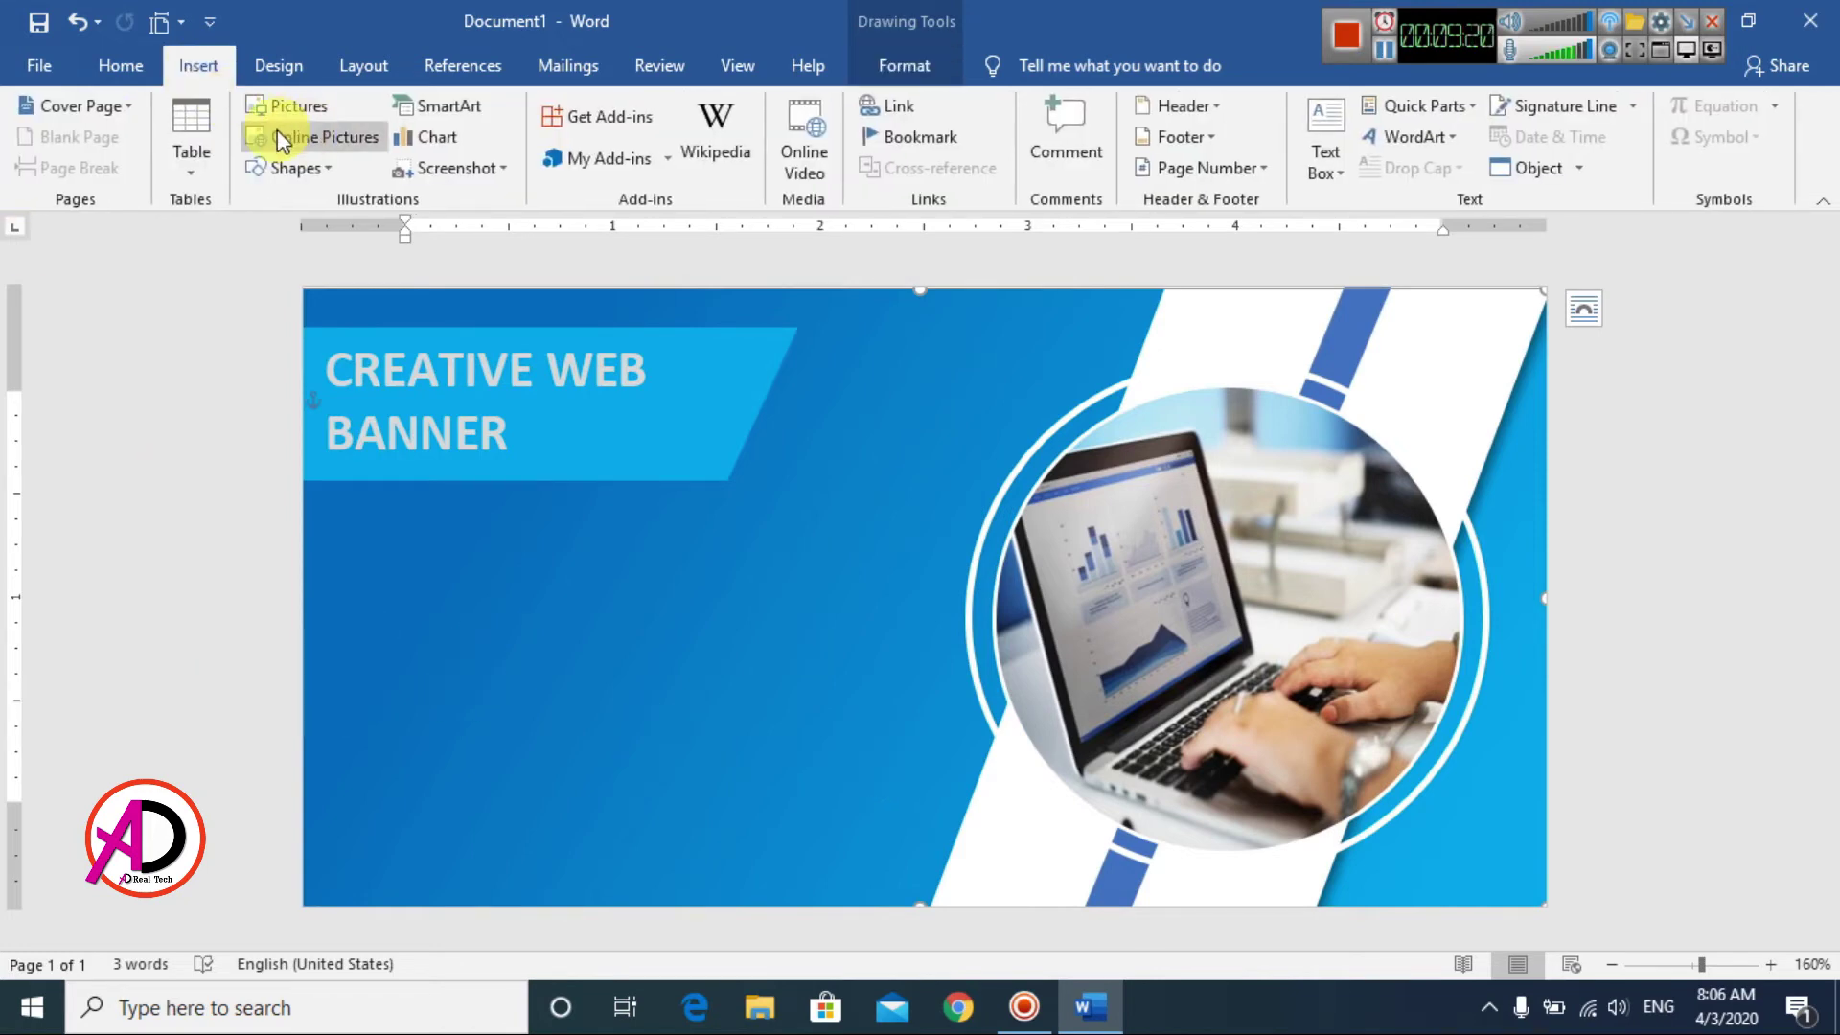